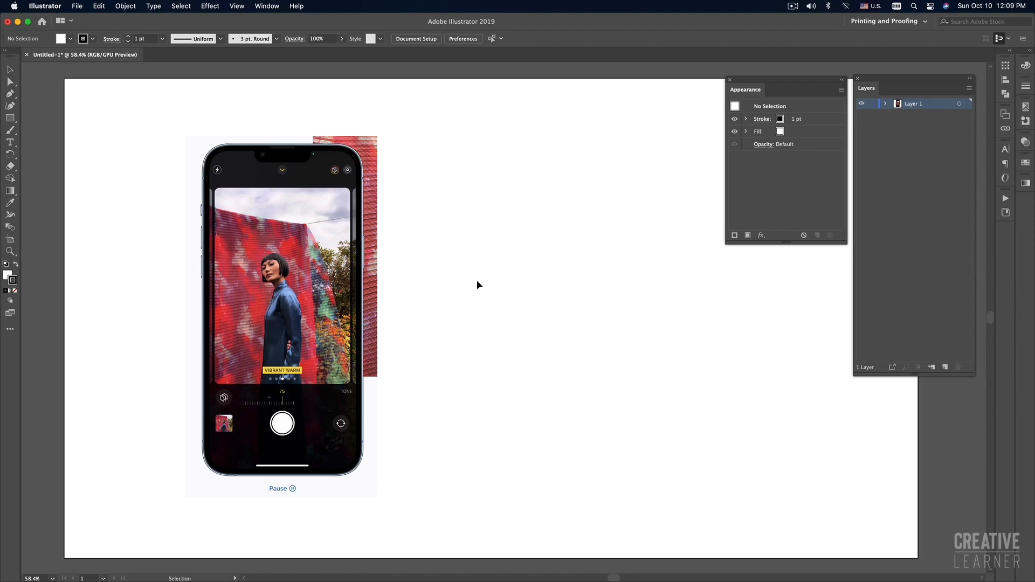
Step: Place another copy of the Desktop image Screen Shot 2021-10-10 at 12.05.48 PM into the document and move it over the blank artboard area
key("super+a")
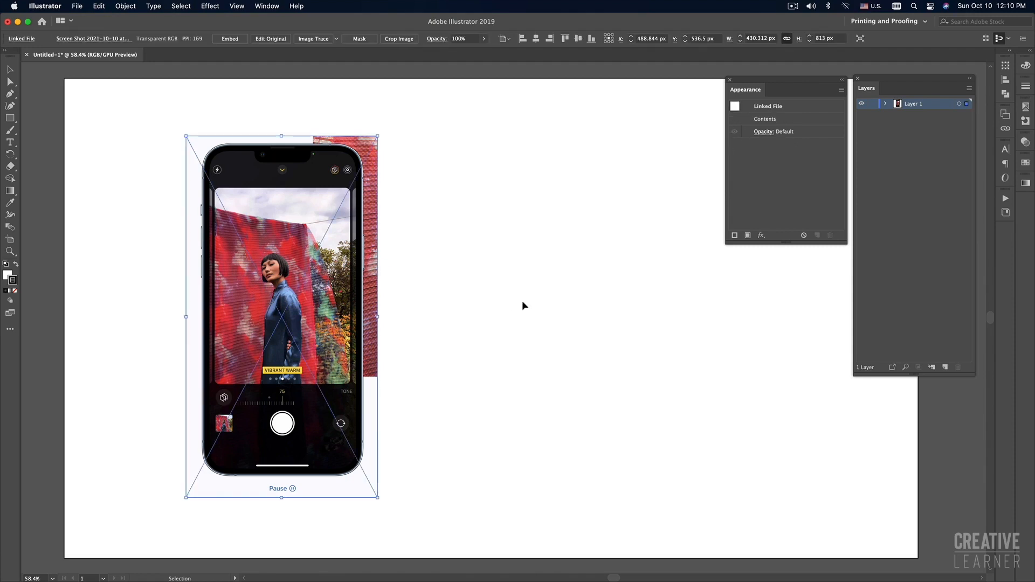
key("super+Tab")
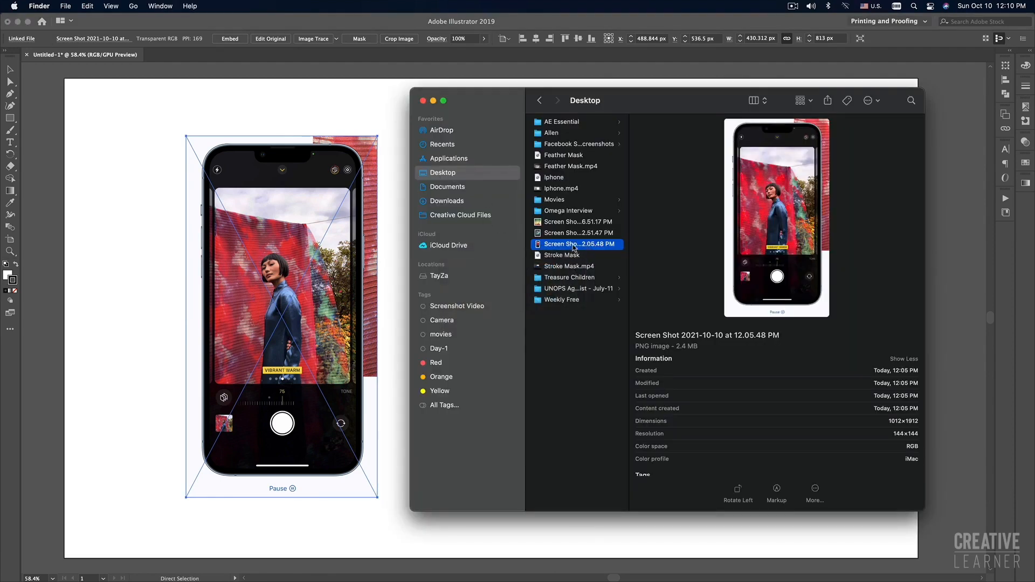
left_click_drag(573, 248, 118, 253)
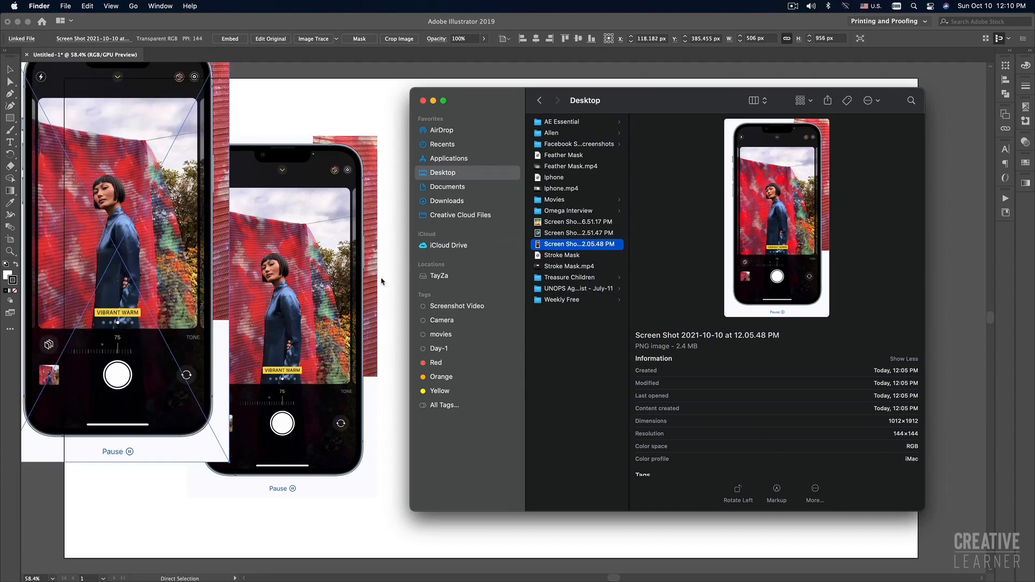
left_click(382, 281)
left_click_drag(110, 285, 561, 335)
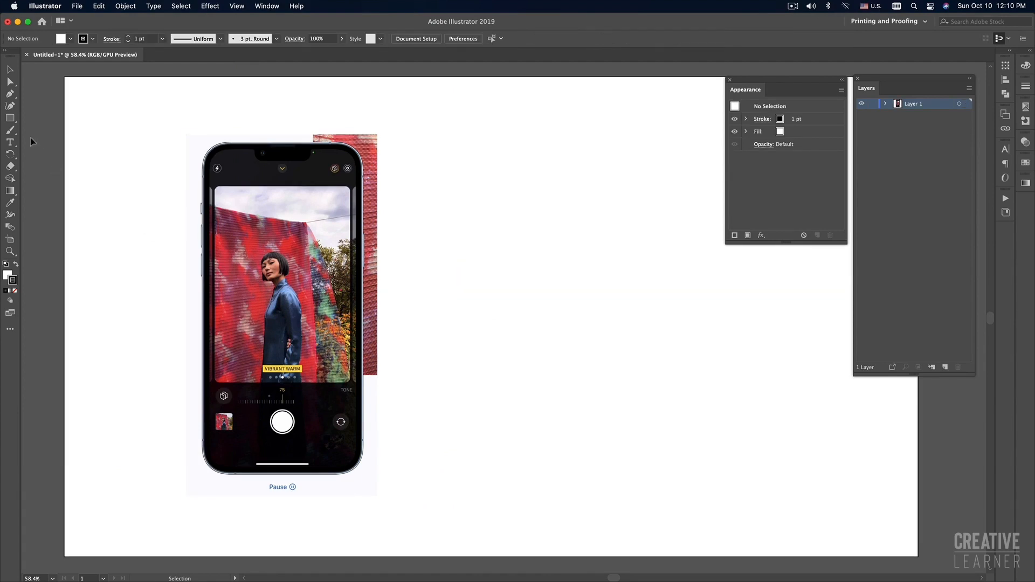
Step: Move the phone screenshot slightly further left on the artboard and deselect it
left_click(294, 213)
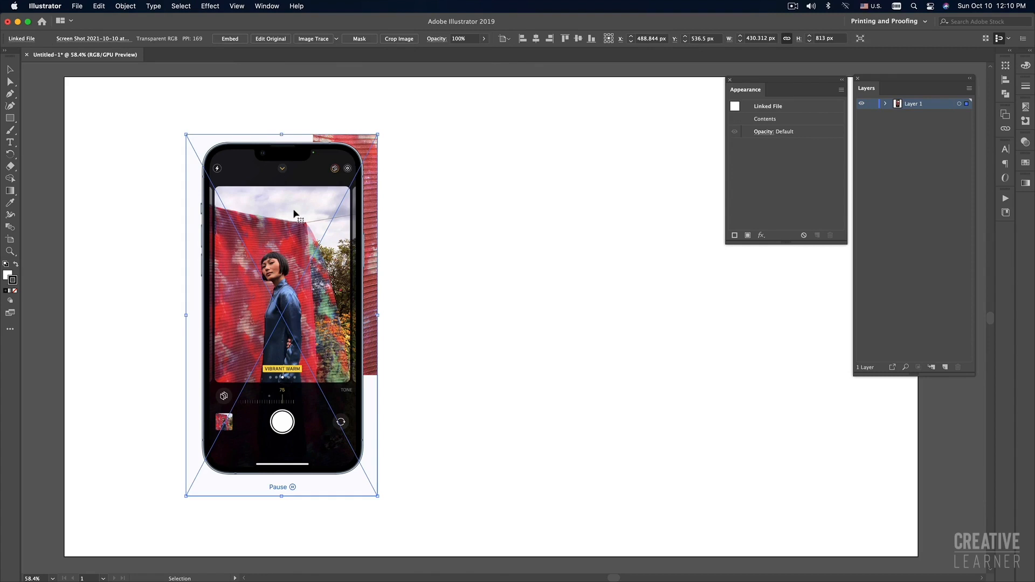
left_click(106, 154)
left_click_drag(298, 229, 341, 231)
key("super+z")
key("super+shift+z")
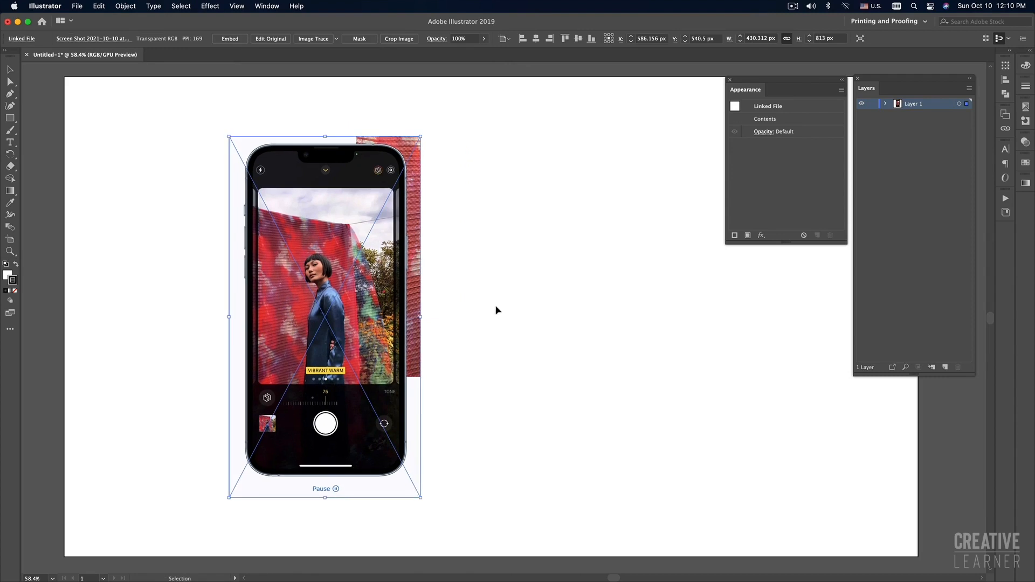
left_click(494, 307)
left_click_drag(365, 269, 306, 271)
left_click(532, 311)
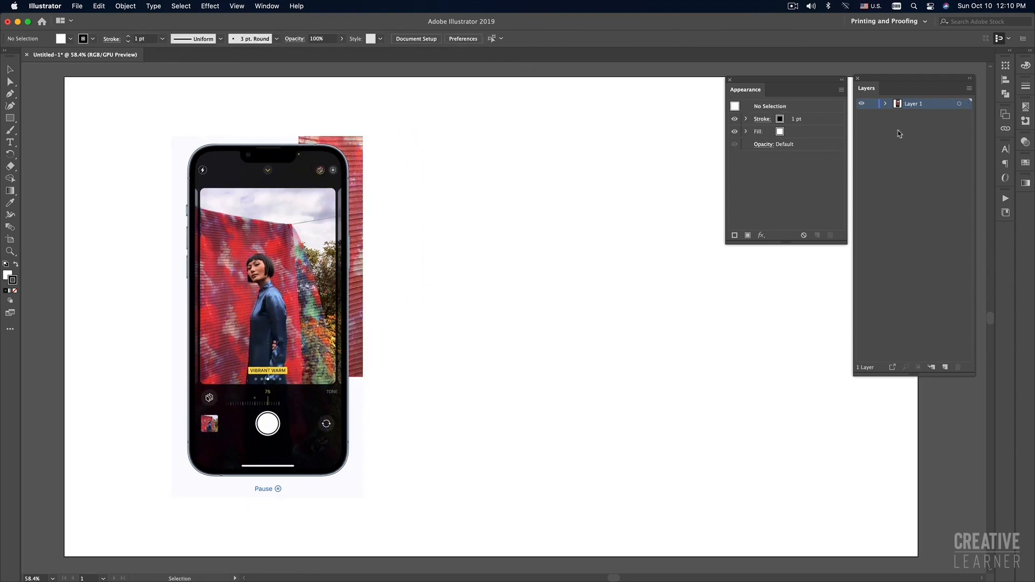
Step: Nudge the Layers panel, hide it and show it again
left_click_drag(896, 84, 897, 80)
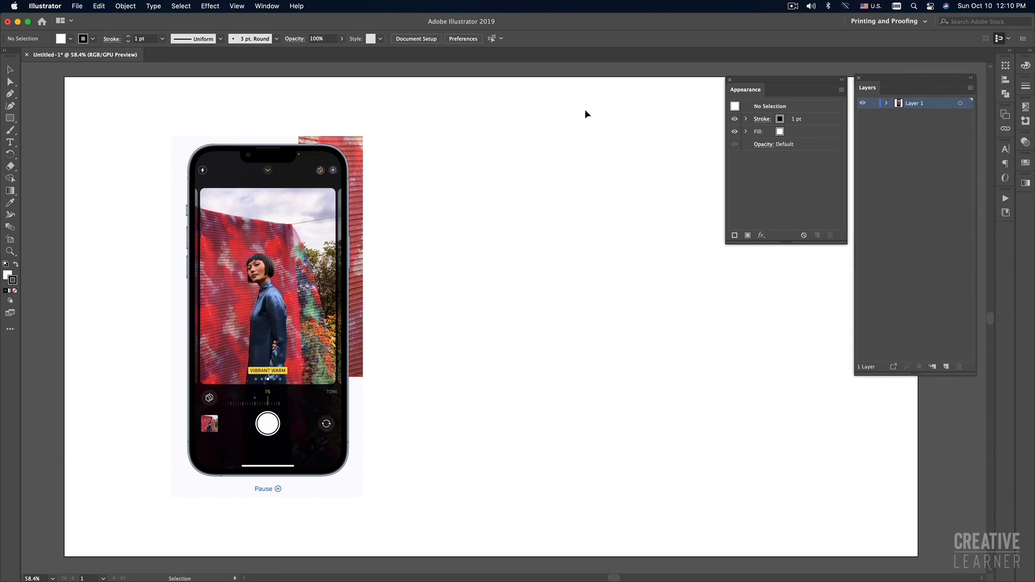
left_click(271, 7)
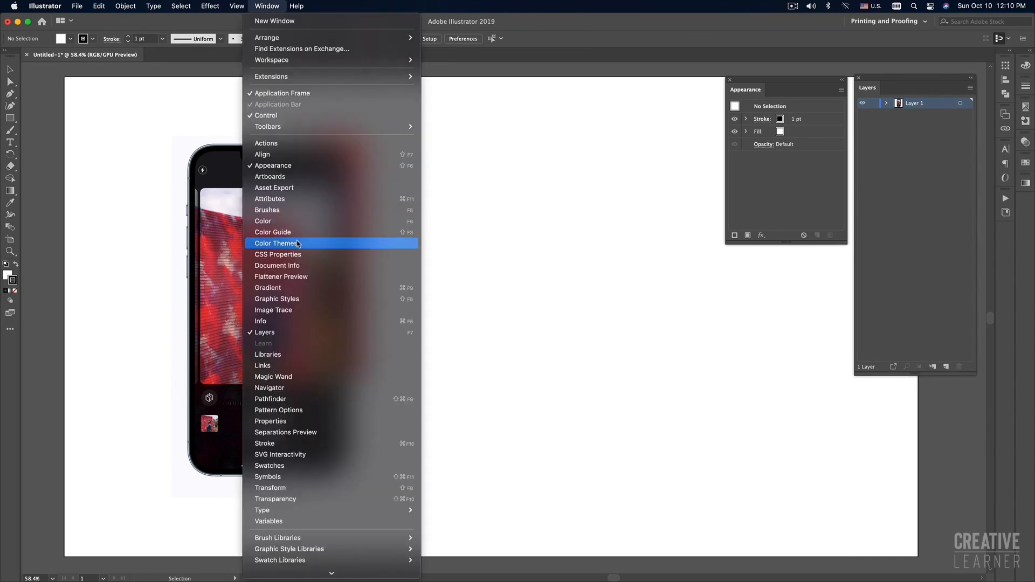
left_click(265, 332)
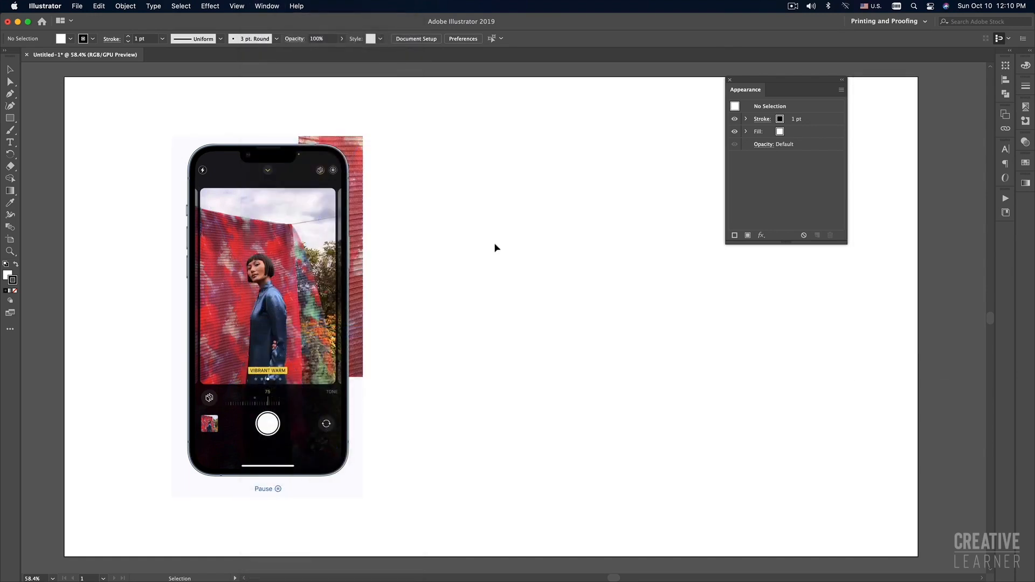
left_click(274, 6)
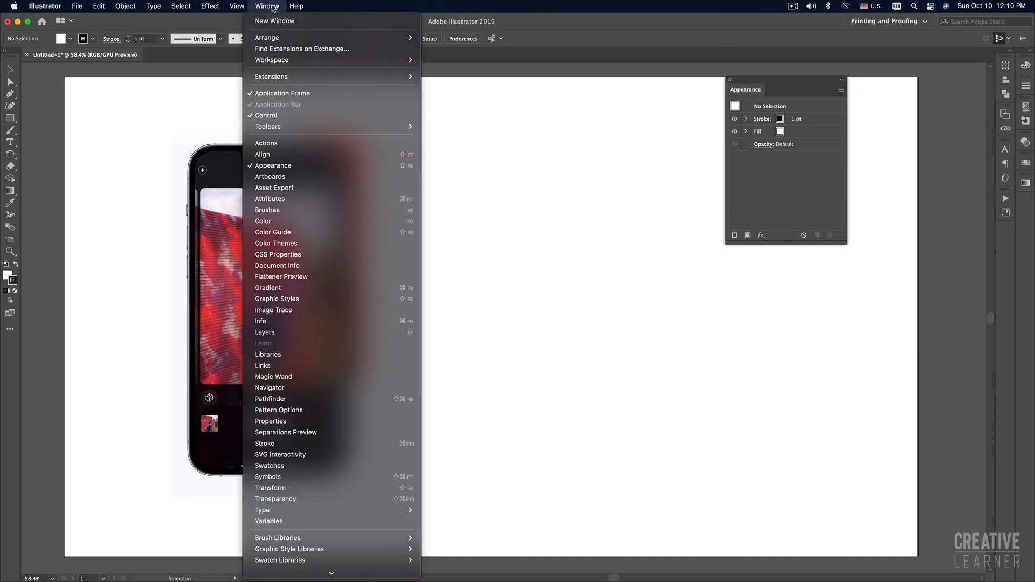
left_click(278, 333)
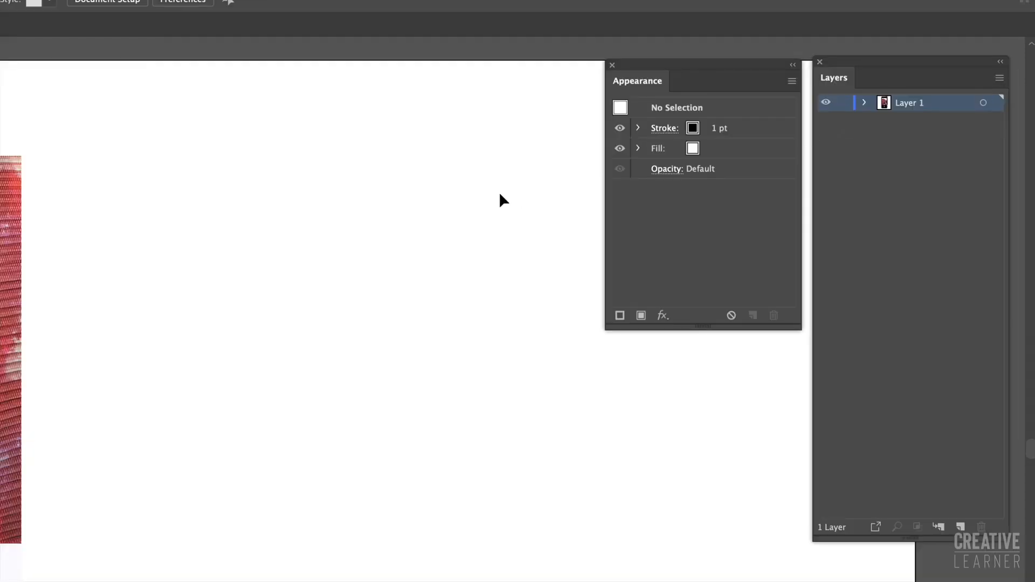
Step: Lock the layer holding the phone screenshot and create a new layer above it
left_click(843, 103)
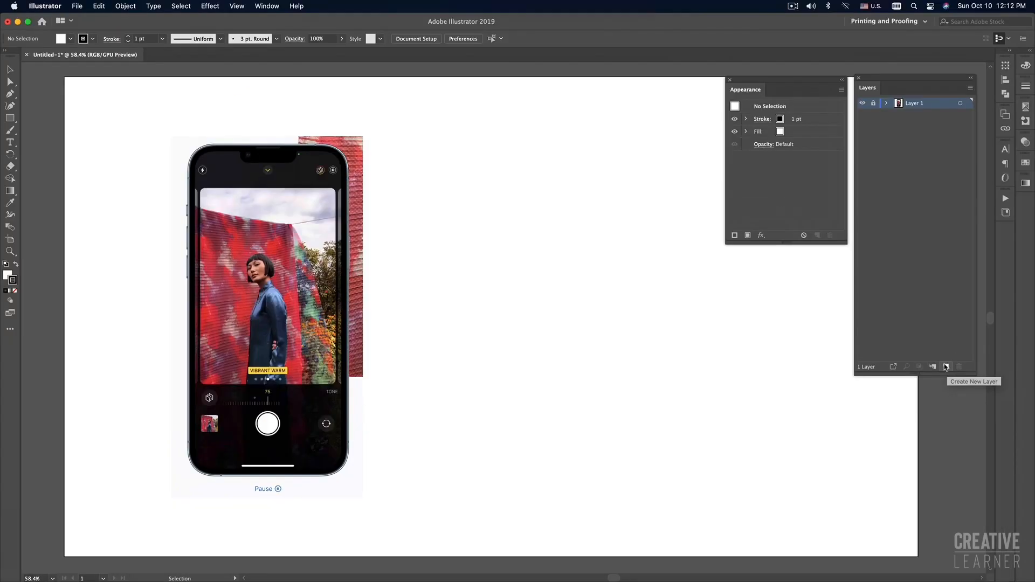
left_click(946, 369)
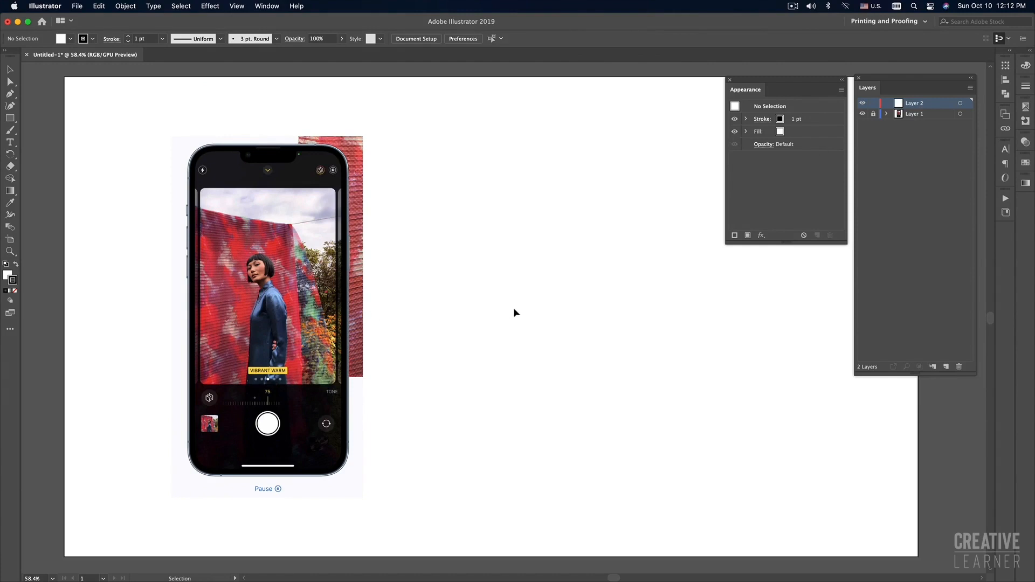
Step: Try drawing a rectangle from the phone's upper-left corner with the Rectangle tool, then undo it
left_click(9, 118)
left_click_drag(188, 141, 275, 272)
key("super+z")
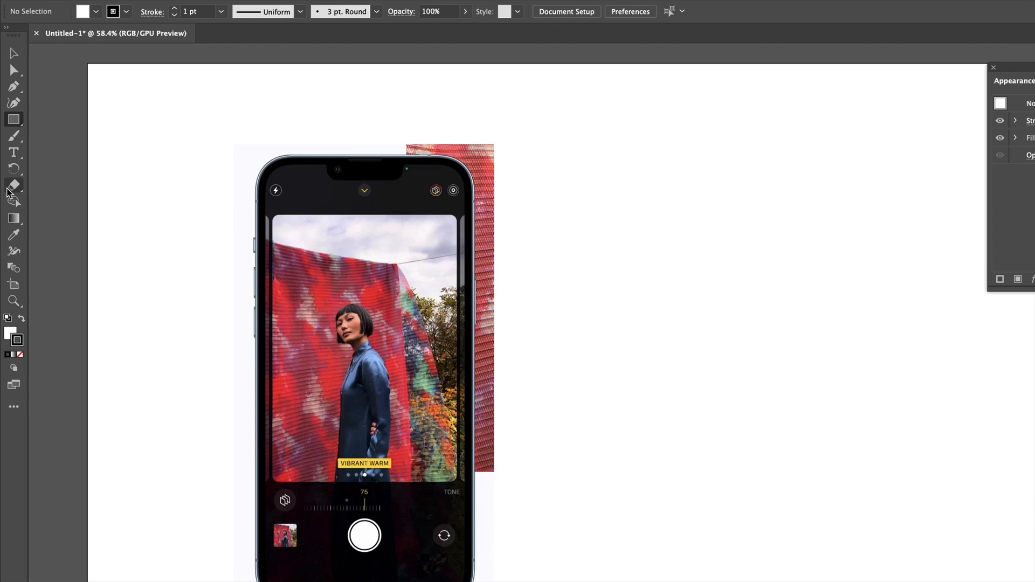
Step: Detach the shape tools as a floating toolbar, reposition it and close it
left_click(15, 124)
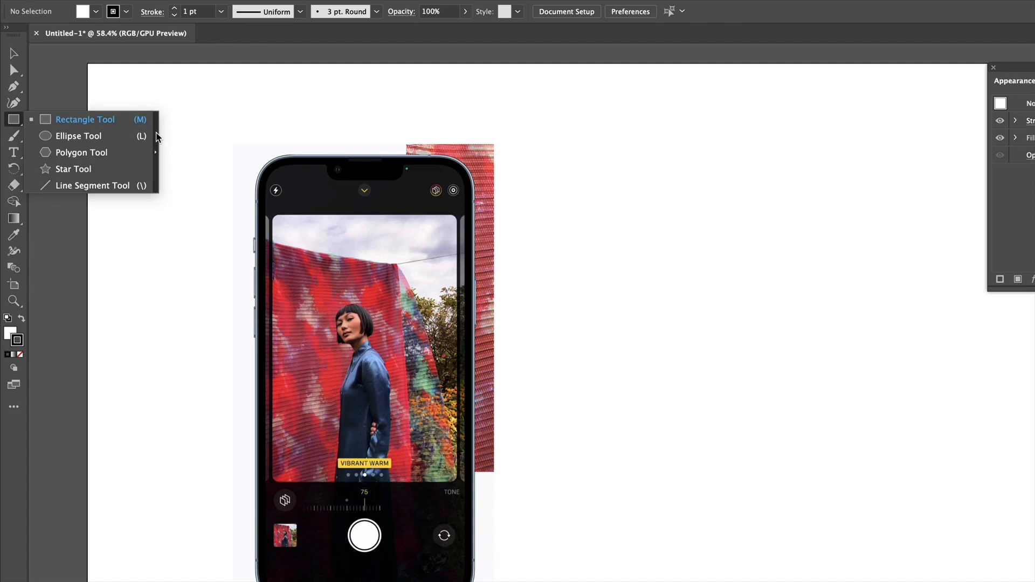
left_click(158, 137)
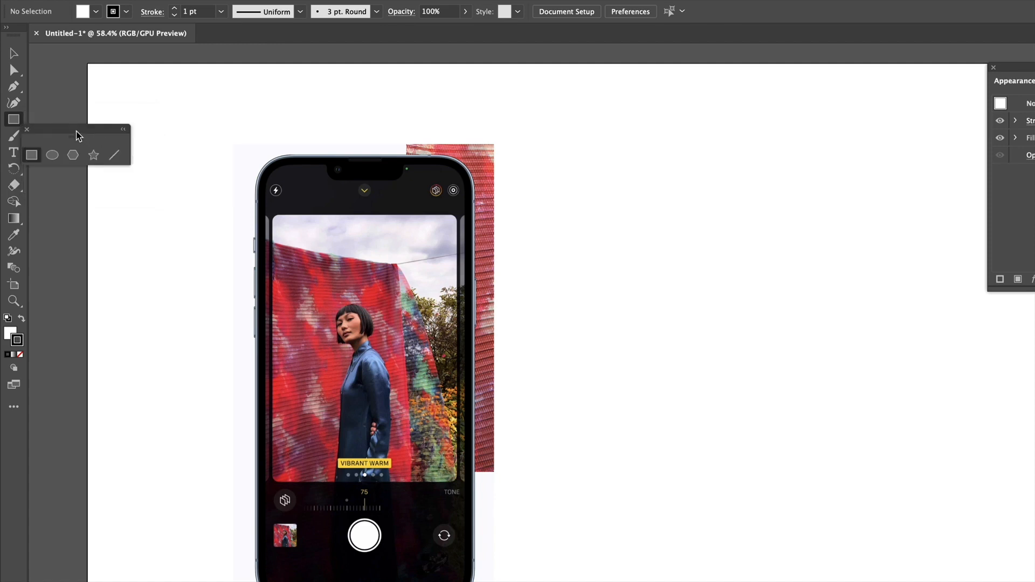
left_click_drag(76, 133, 110, 111)
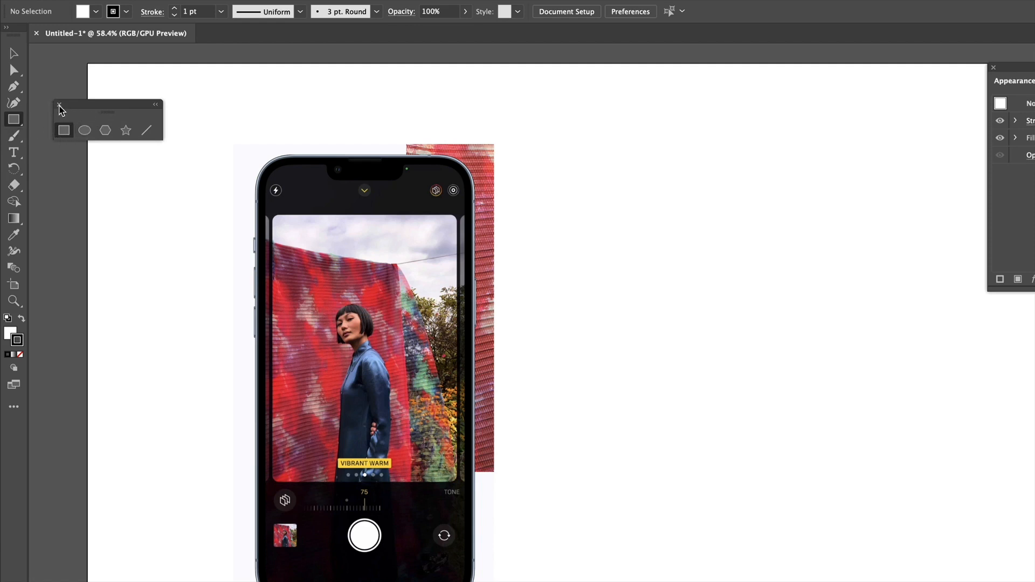
left_click(60, 106)
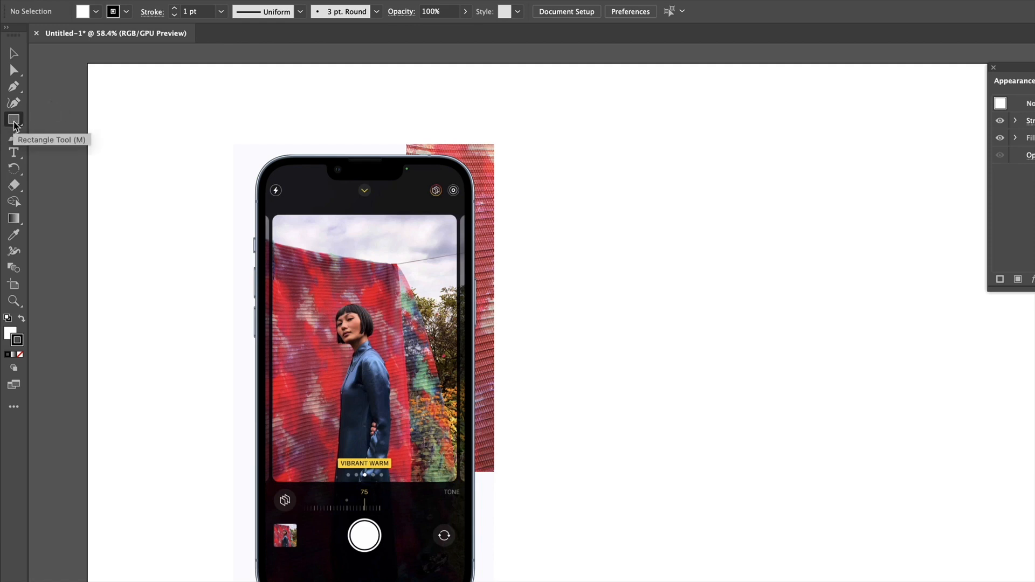
Step: Tear off the shape tools group into a floating toolbar beside the artboard's upper-left corner
left_click(14, 124)
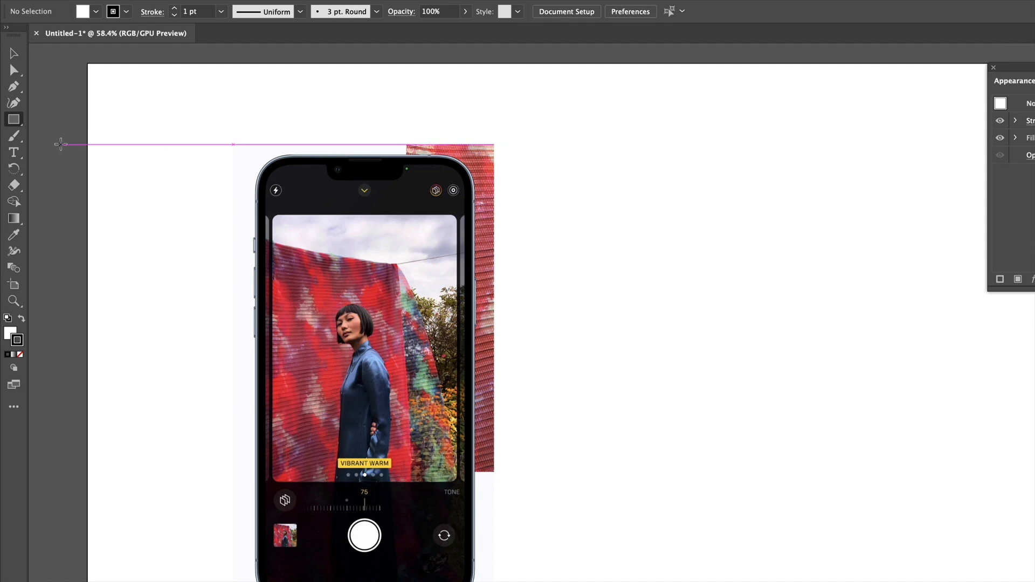
left_click(14, 124)
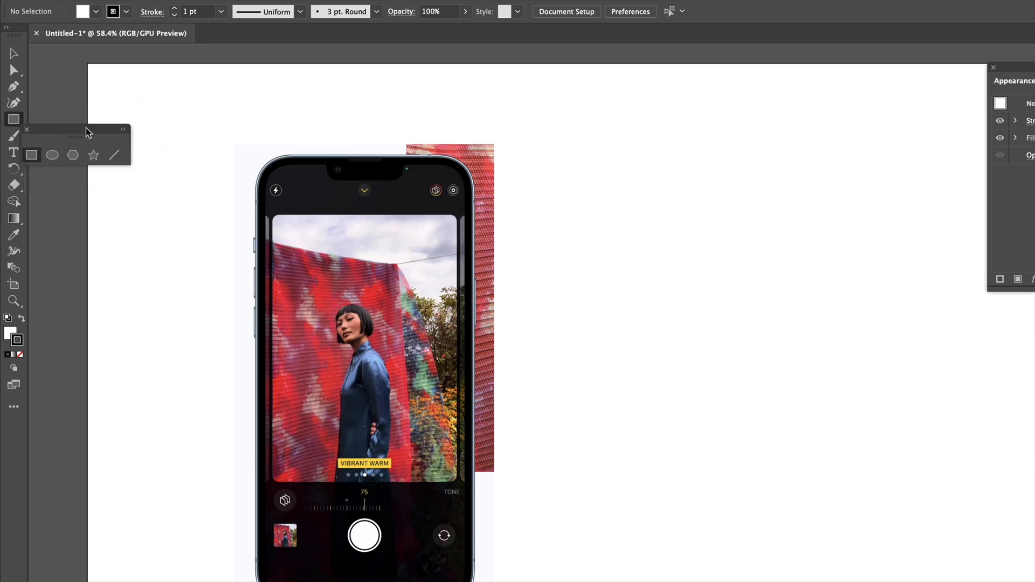
left_click_drag(87, 132, 114, 99)
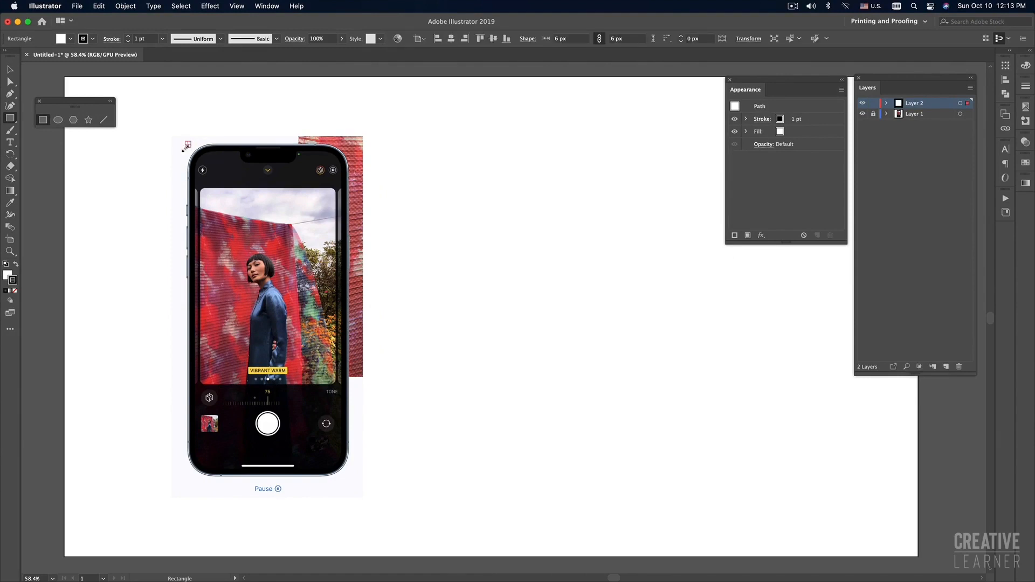
Step: Draw several test rectangles on the empty part of the artboard and delete them all
left_click_drag(430, 155, 544, 275)
left_click_drag(552, 195, 632, 295)
left_click_drag(651, 230, 716, 311)
key("v")
left_click(741, 353)
left_click_drag(742, 353, 456, 222)
key("Delete")
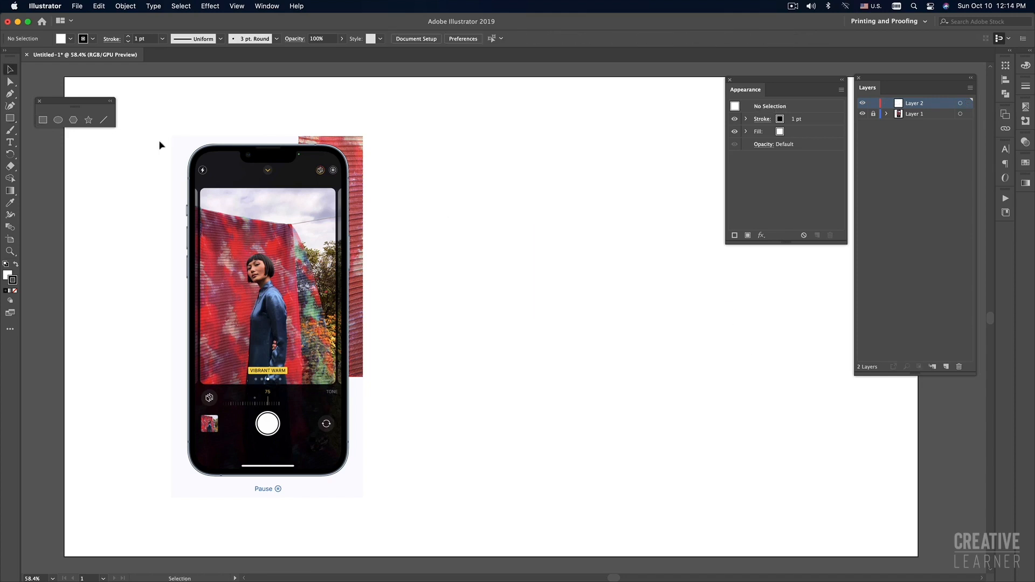
Step: Draw a rectangle of about 368 × 753 px covering the whole phone body in the screenshot
left_click(42, 122)
left_click_drag(186, 142, 321, 317)
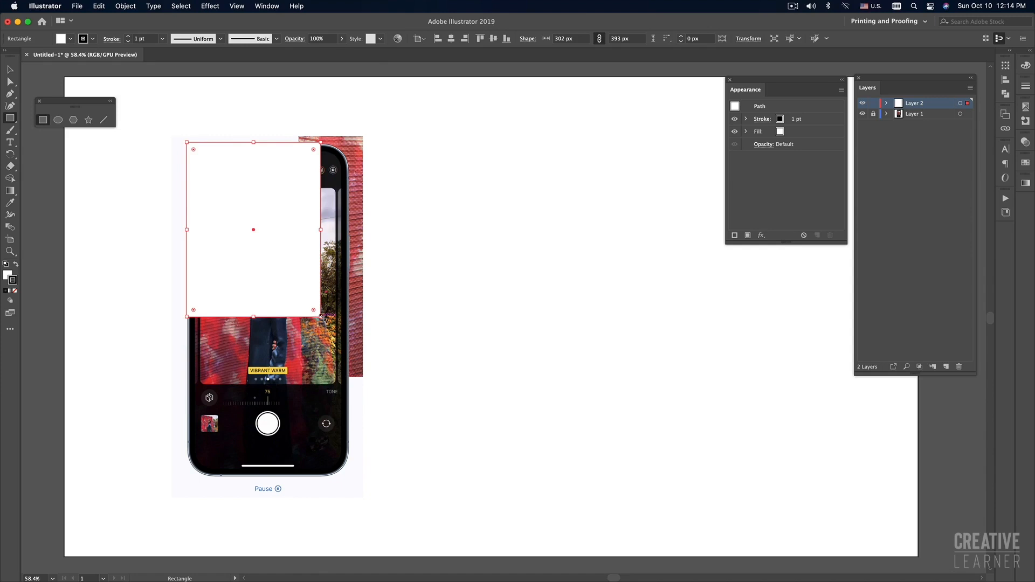
left_click_drag(321, 317, 351, 477)
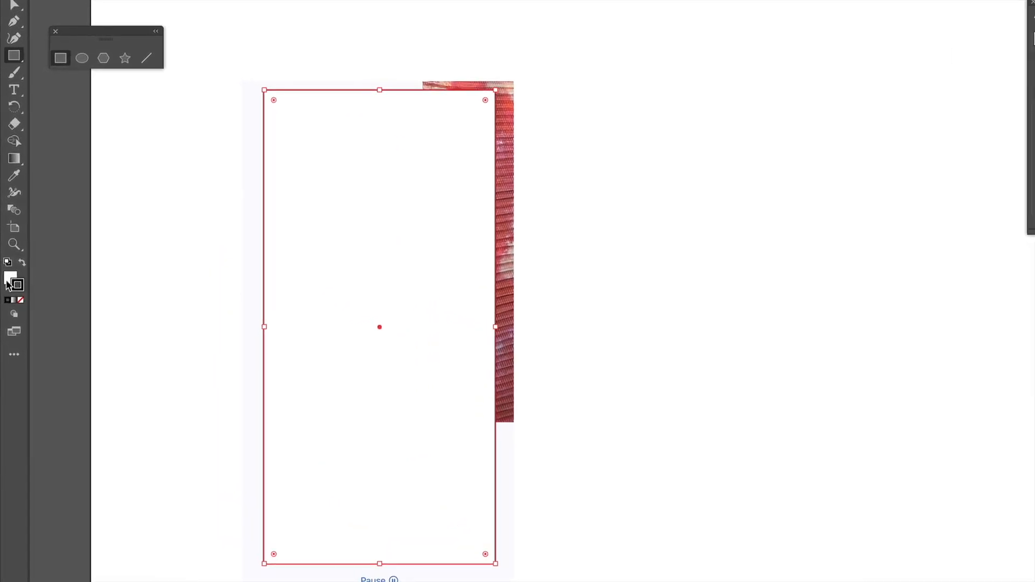
Step: Set the phone-sized rectangle's fill to none, keeping its black stroke
left_click(11, 277)
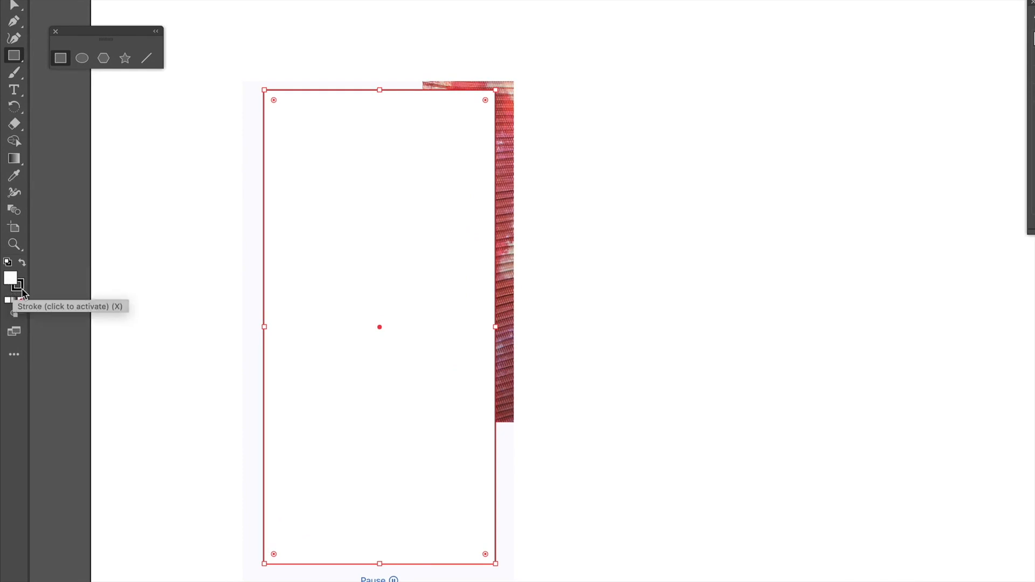
left_click(21, 291)
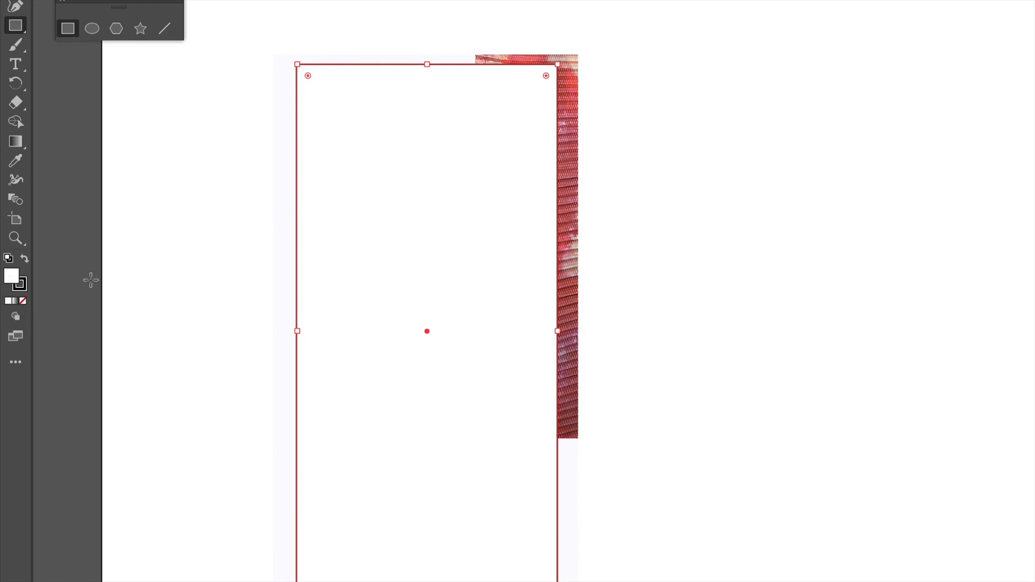
left_click(24, 301)
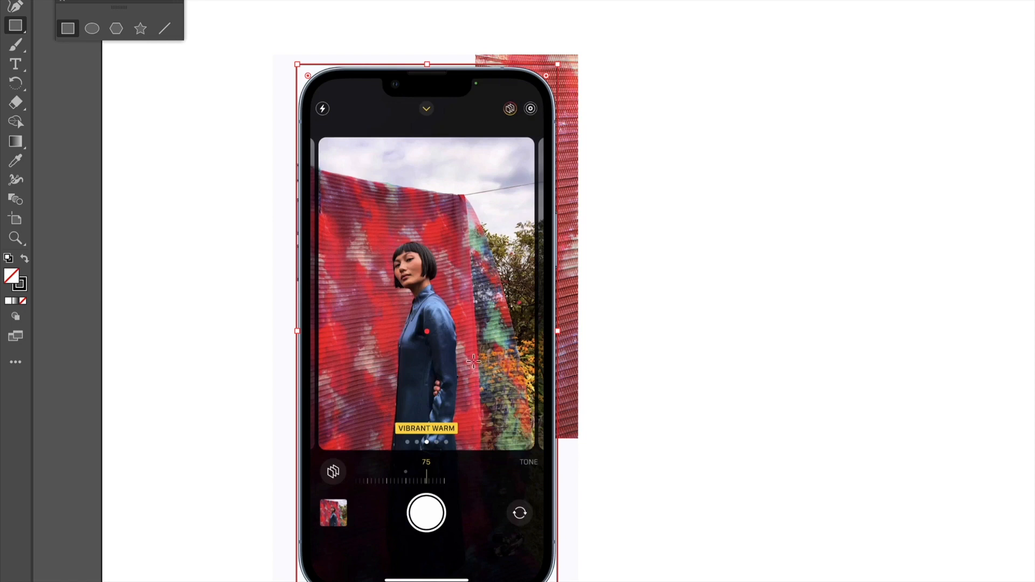
Step: Round all four corners of the outline rectangle to a radius of about 58.49 px, following the phone's corners
key("v")
left_click(468, 246, "alt+super")
left_click_drag(615, 333, 319, 234)
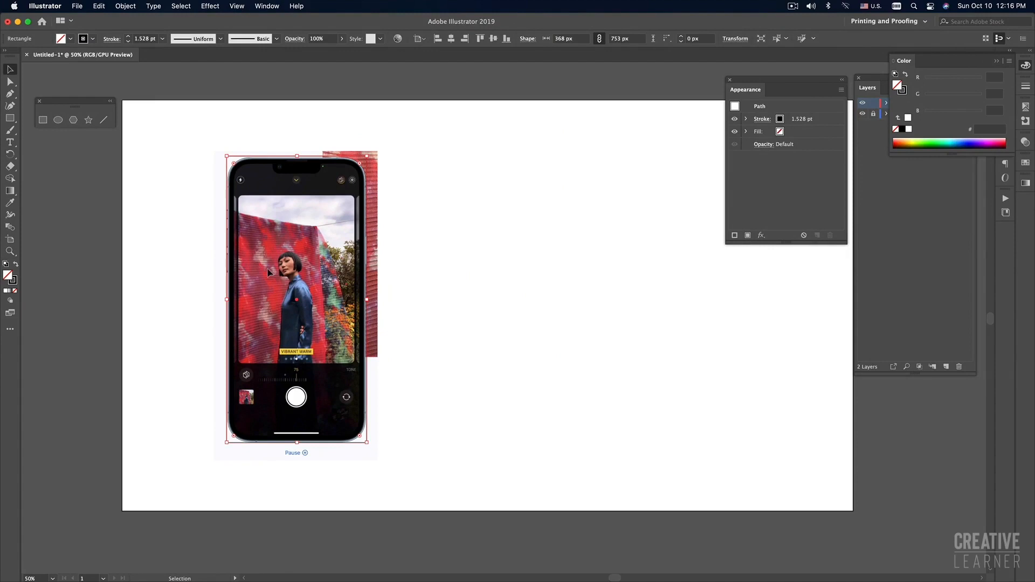
left_click(337, 272, "super")
left_click_drag(405, 303, 295, 260)
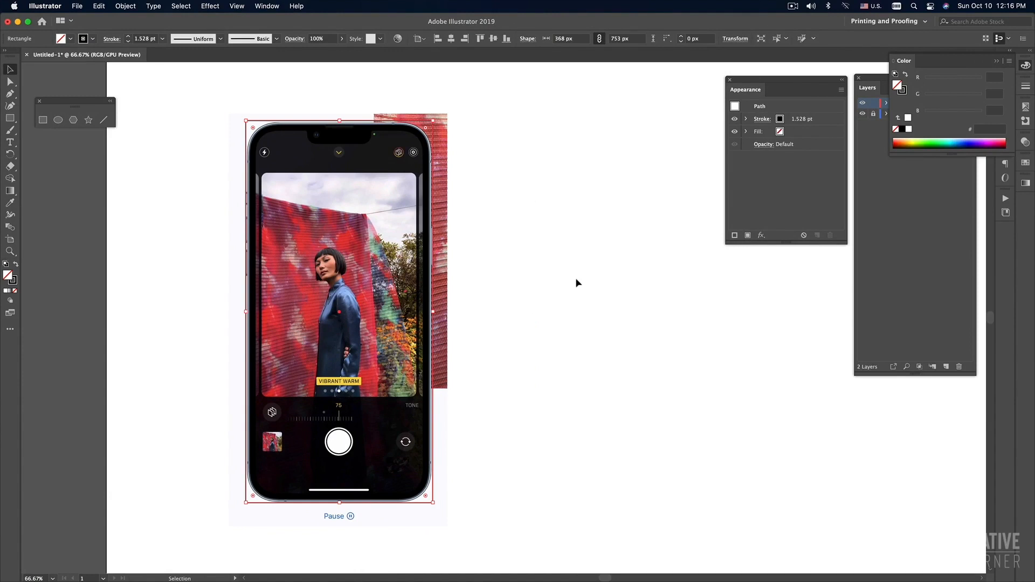
key("a")
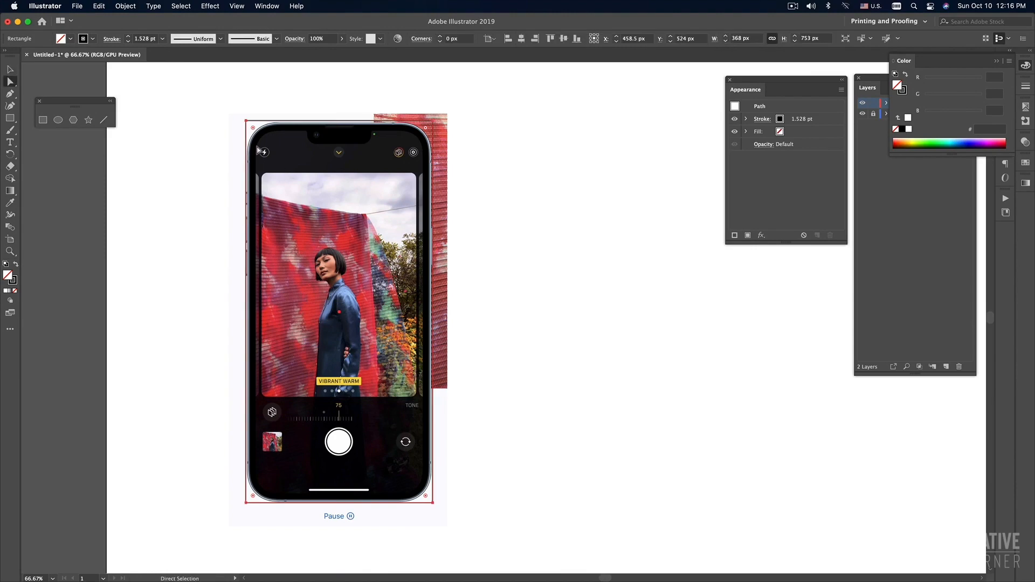
left_click(254, 129)
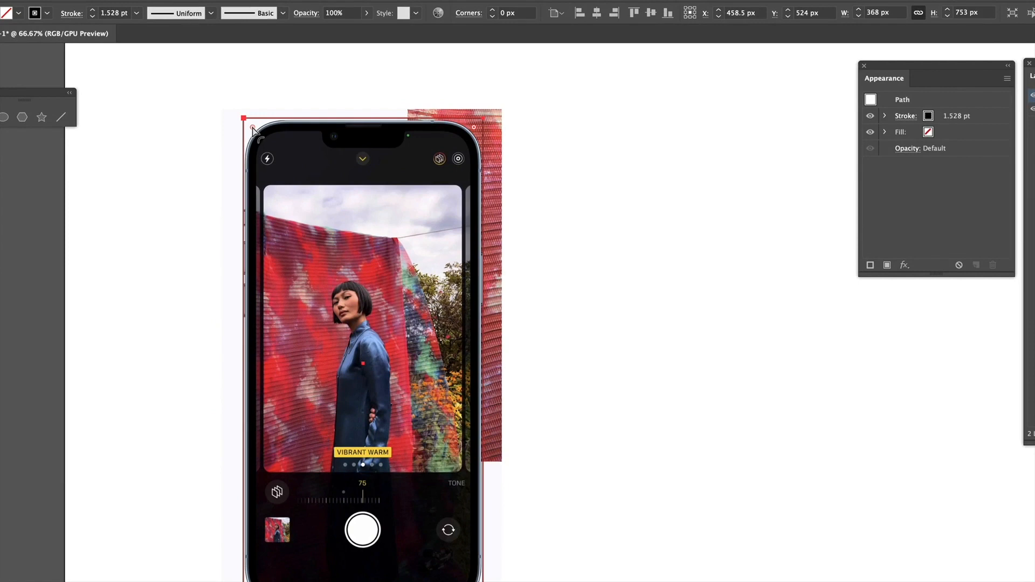
left_click_drag(253, 129, 256, 131)
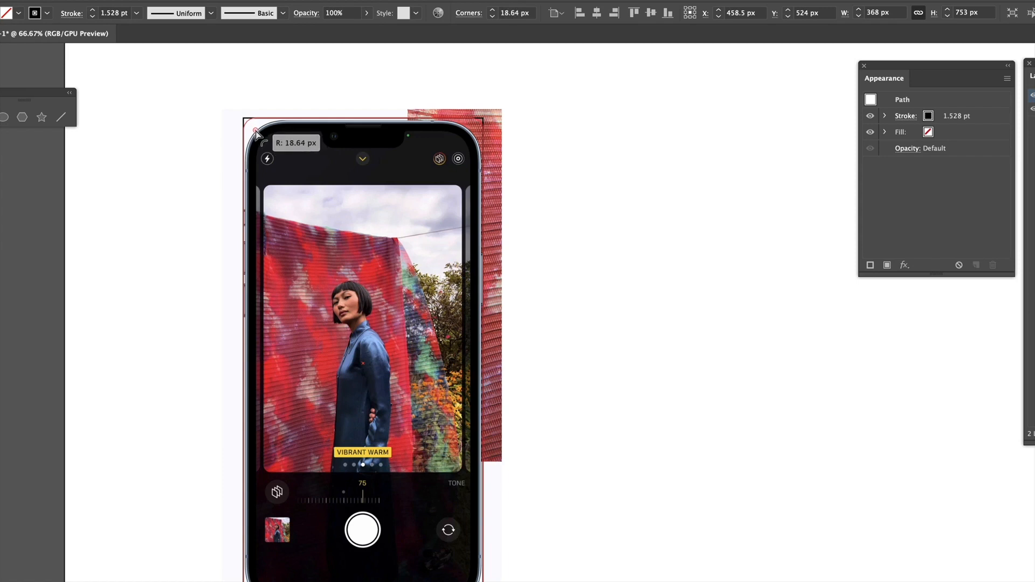
left_click_drag(256, 131, 282, 156)
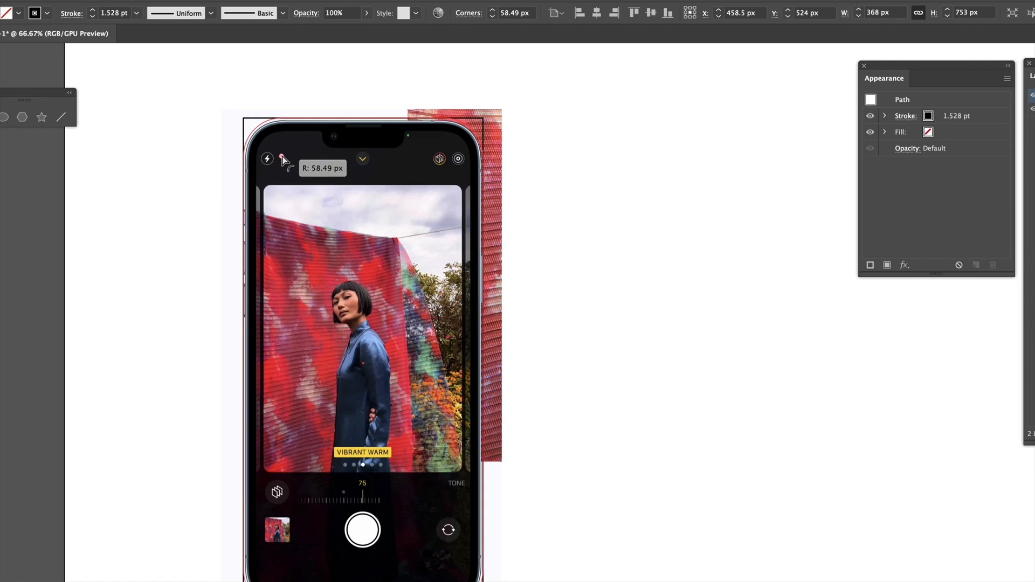
left_click_drag(283, 157, 283, 157)
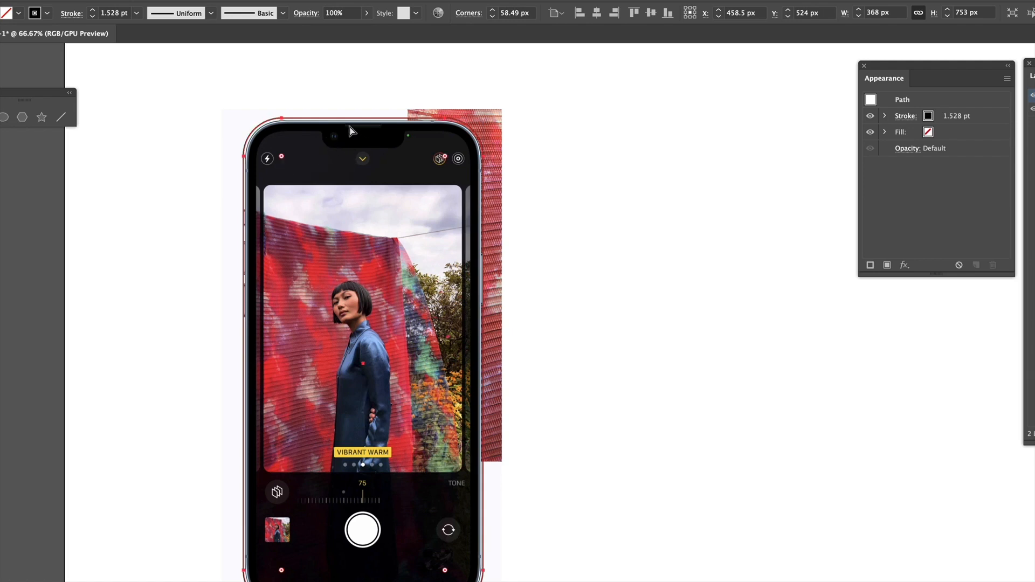
Step: Fit the outline rectangle to the phone body at 368.5 × 748.5 px, with corners rounded to about 54.76 px
key("v")
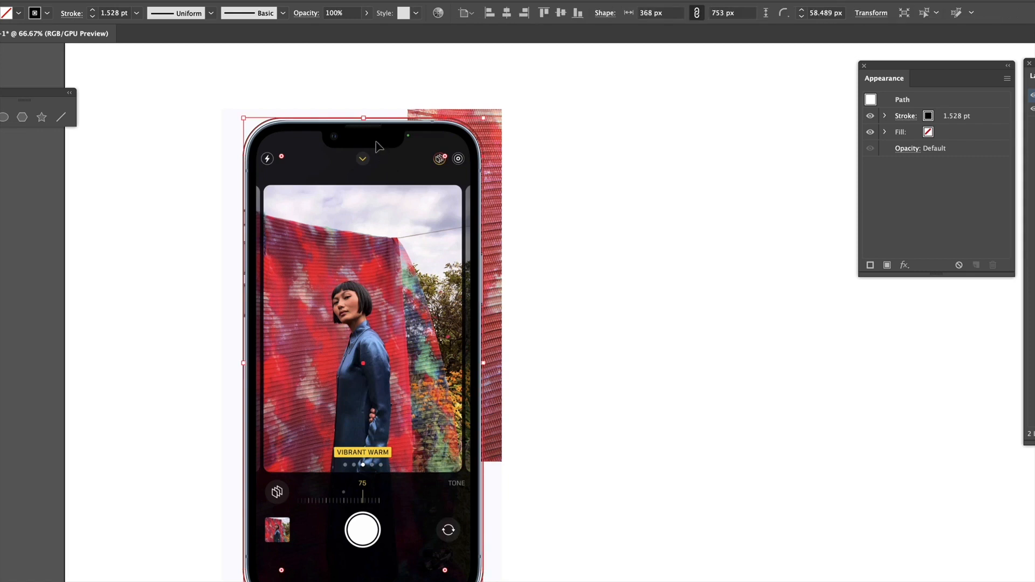
left_click_drag(364, 117, 364, 123)
left_click_drag(384, 556, 383, 396)
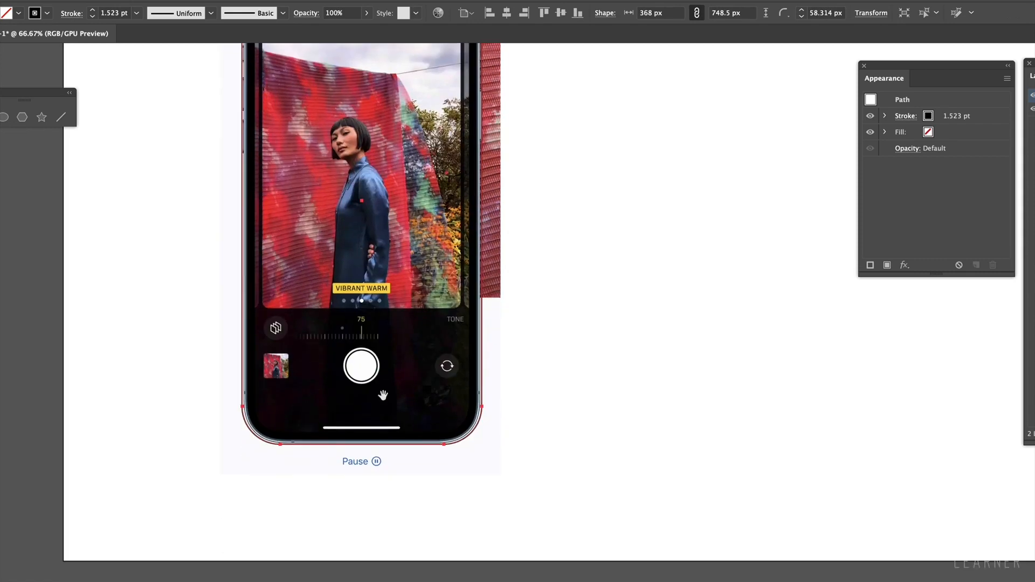
left_click_drag(422, 280, 430, 430)
left_click_drag(406, 313, 403, 322)
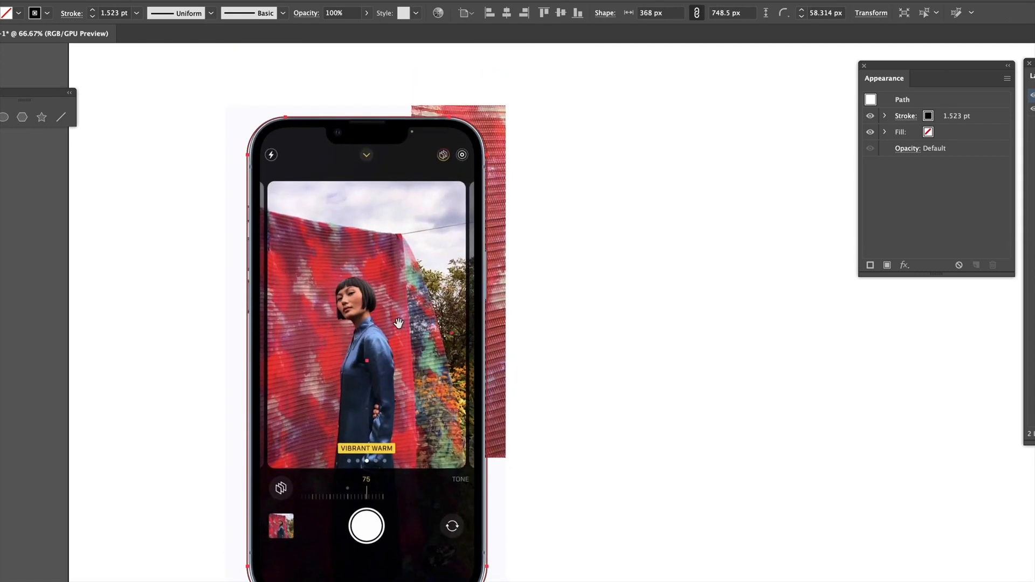
left_click_drag(286, 156, 283, 153)
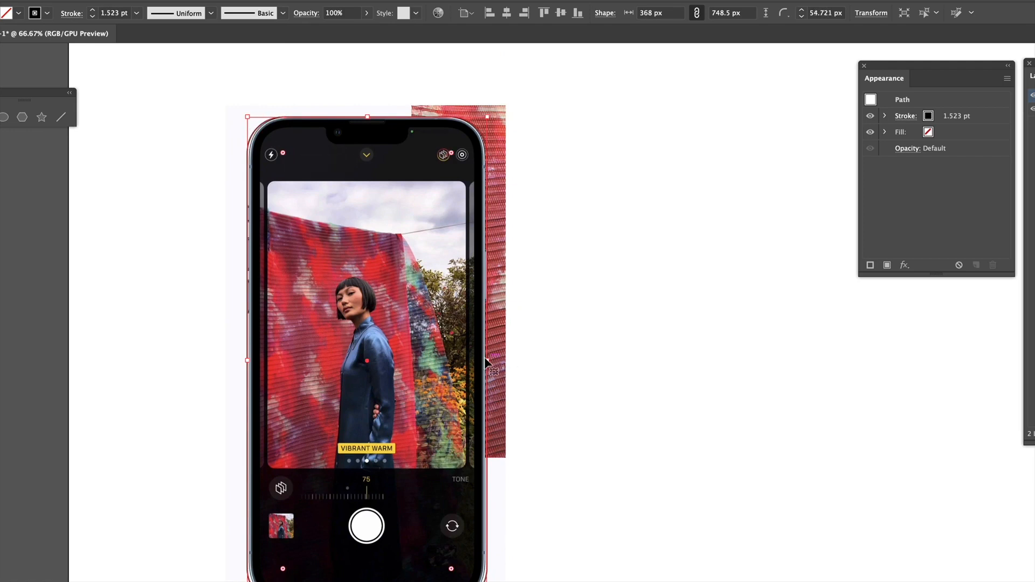
left_click_drag(489, 361, 488, 360)
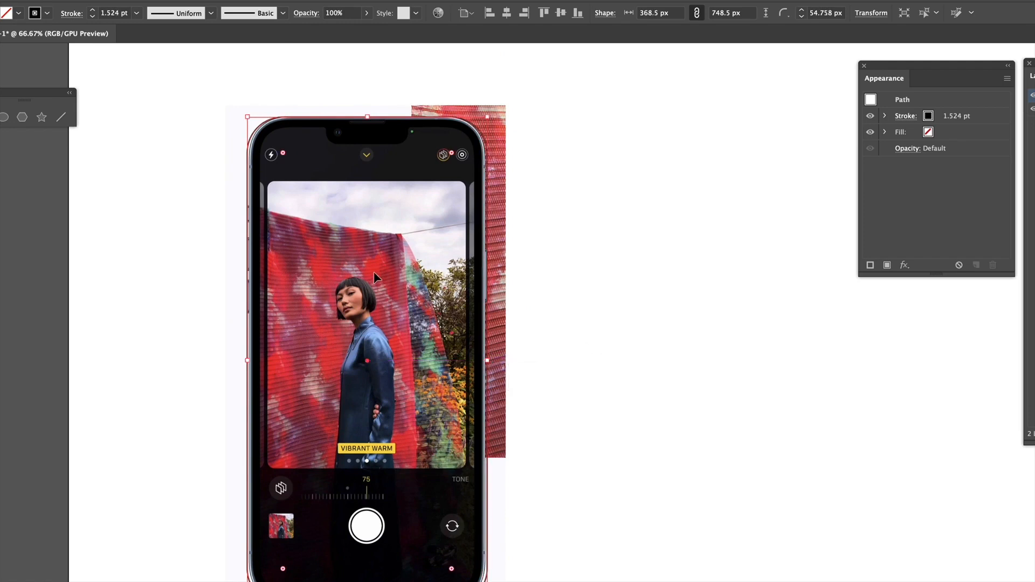
Step: Move the rounded outline horizontally off the screenshot onto the empty artboard area beside it and deselect it
left_click_drag(375, 271, 327, 242)
key("super+minus")
left_click_drag(550, 341, 383, 221)
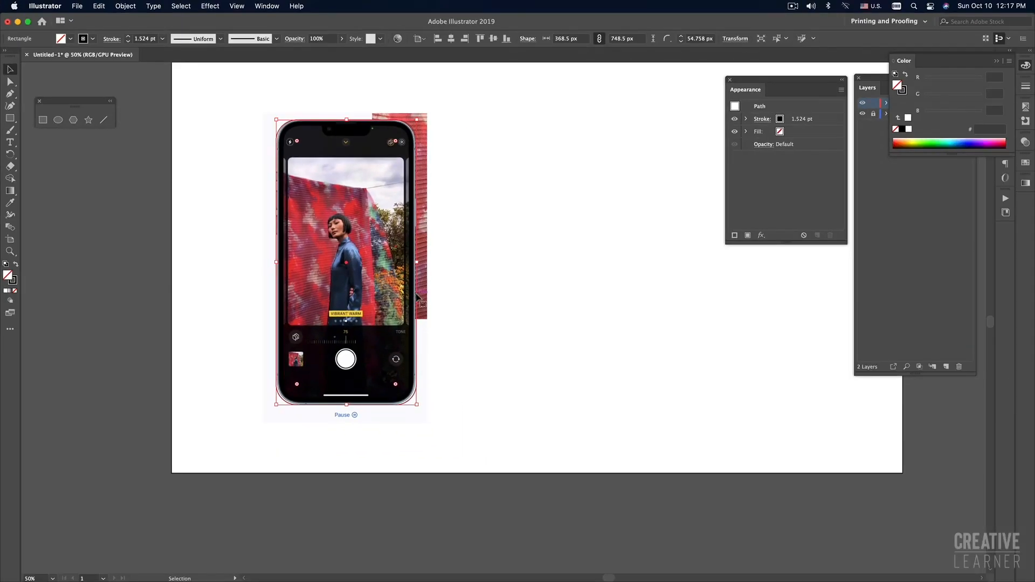
left_click_drag(417, 295, 619, 294)
left_click_drag(620, 295, 621, 295)
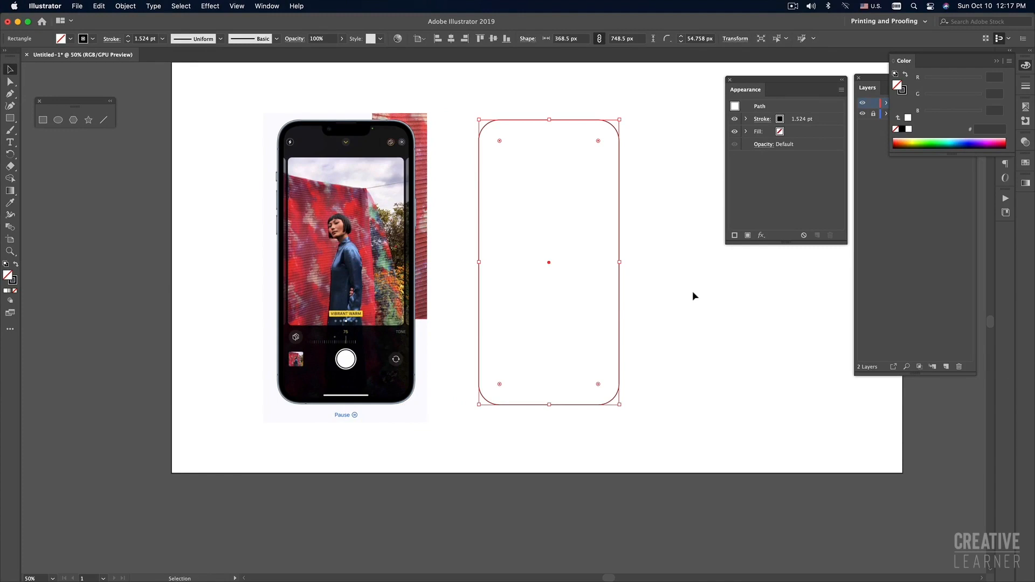
left_click(692, 294)
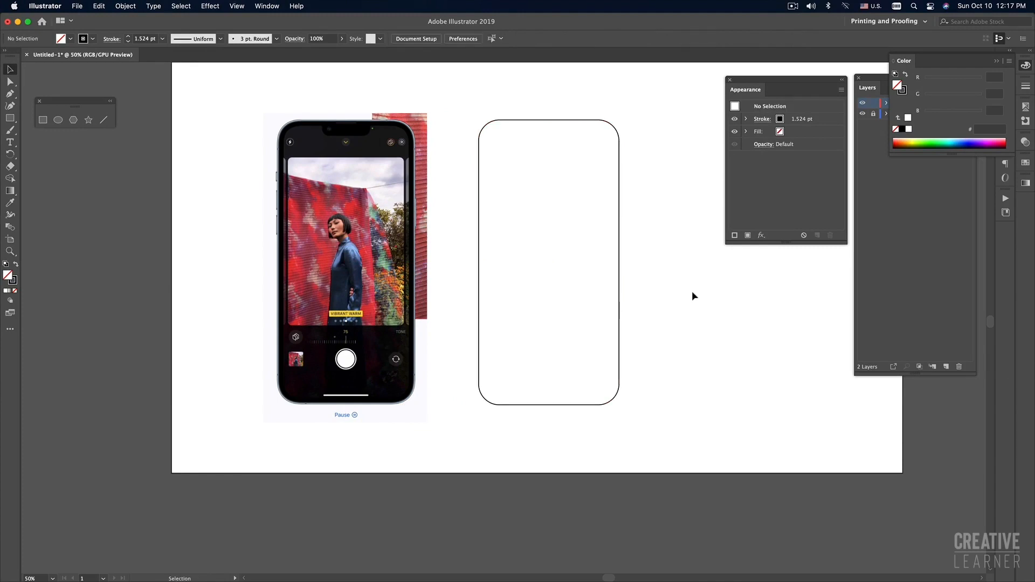
Step: Hide the Appearance panel, show it again and shift it slightly
left_click(656, 252, "super")
left_click_drag(656, 252, 756, 337)
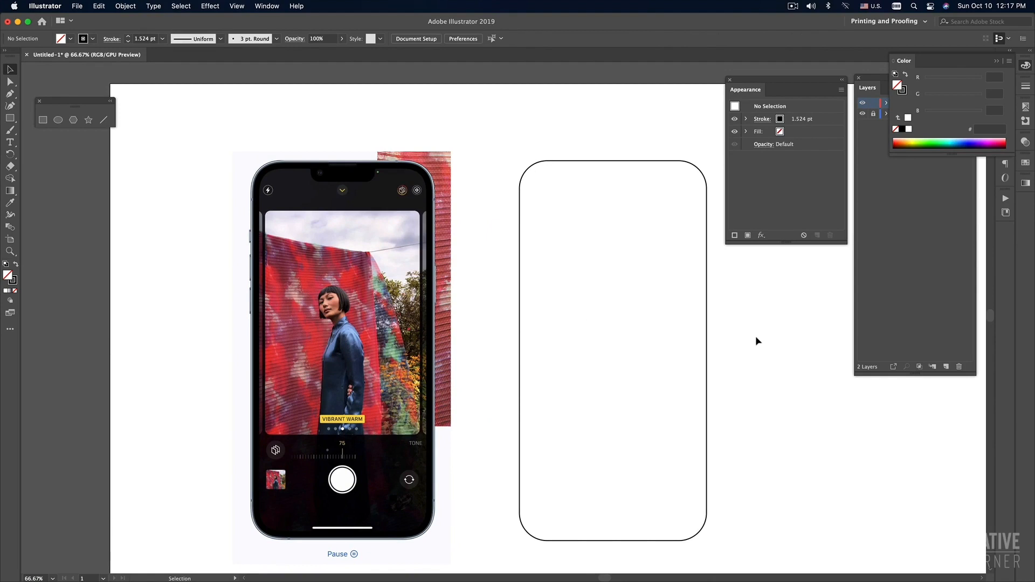
scroll(756, 335, "right", 3)
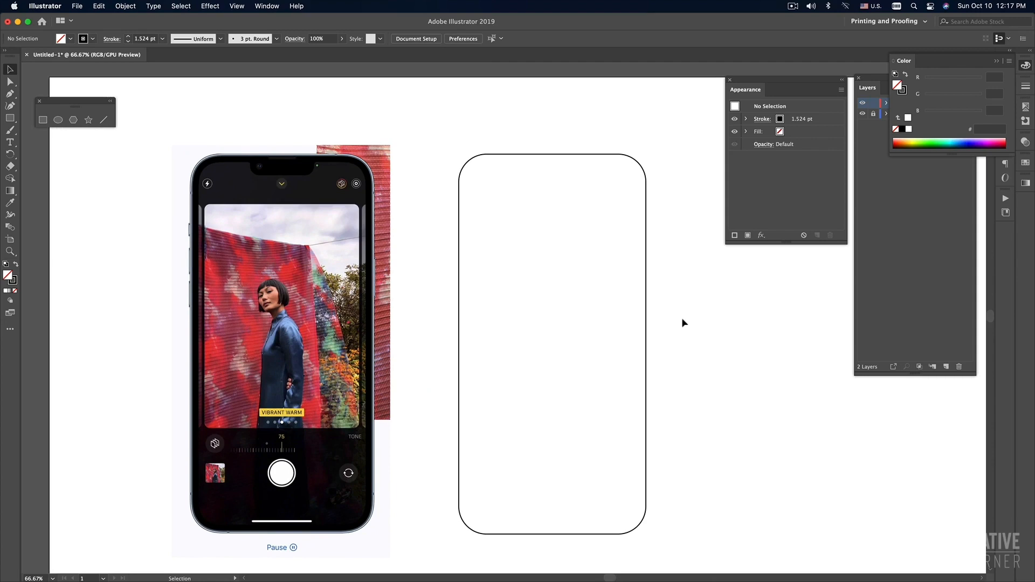
left_click(267, 6)
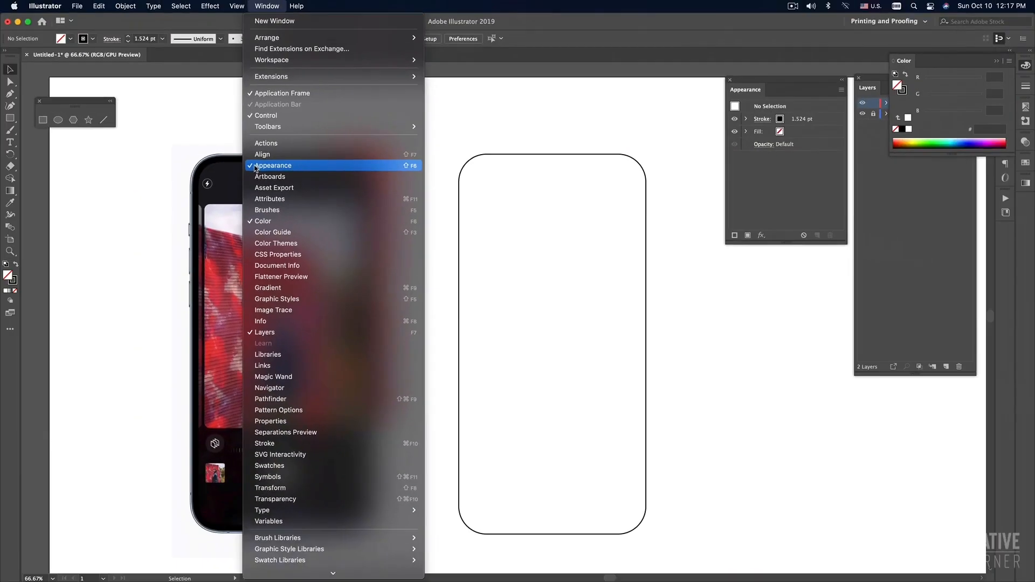
left_click(265, 168)
left_click(264, 5)
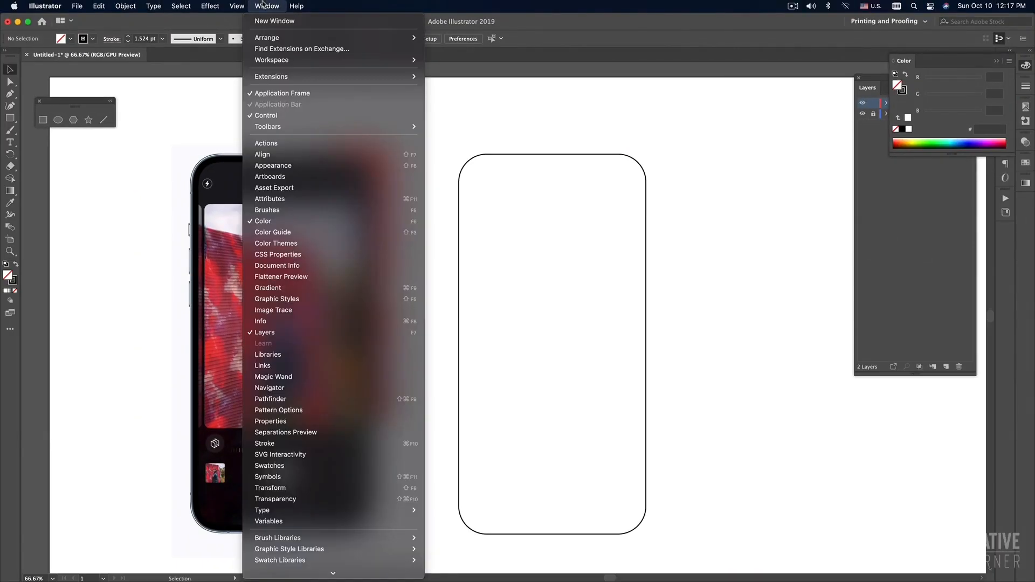
left_click(273, 166)
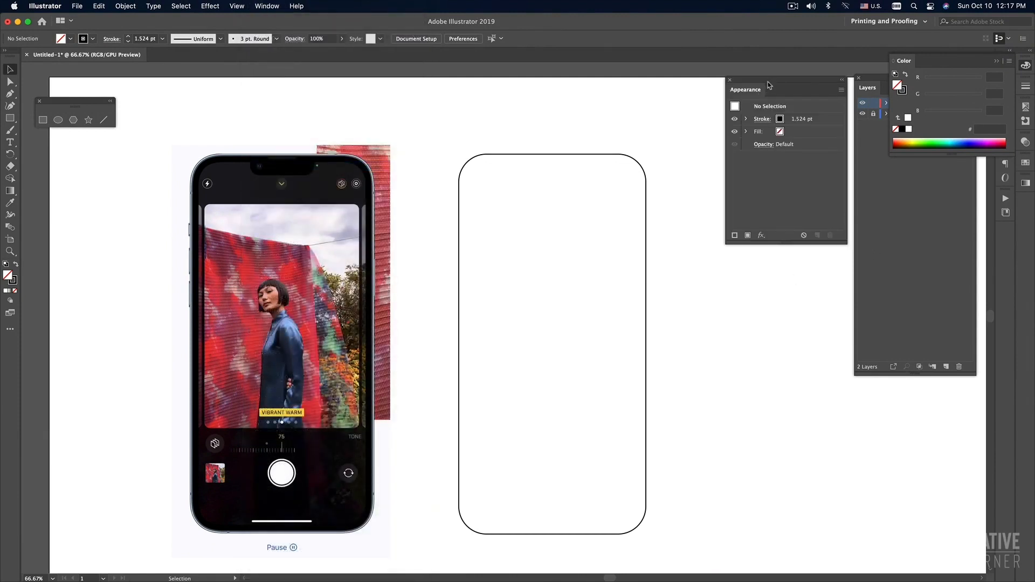
left_click_drag(766, 89, 763, 92)
Step: Select the rounded outline and examine the edges of the phone's frame in the reference screenshot up close
left_click_drag(657, 148, 614, 197)
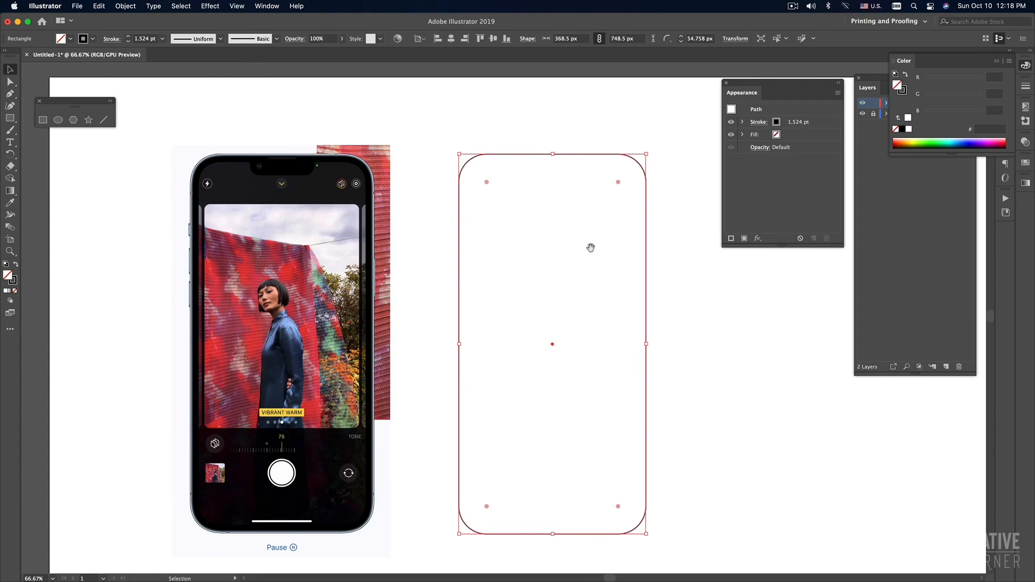
scroll(447, 236, "up", 2)
left_click_drag(396, 233, 507, 212)
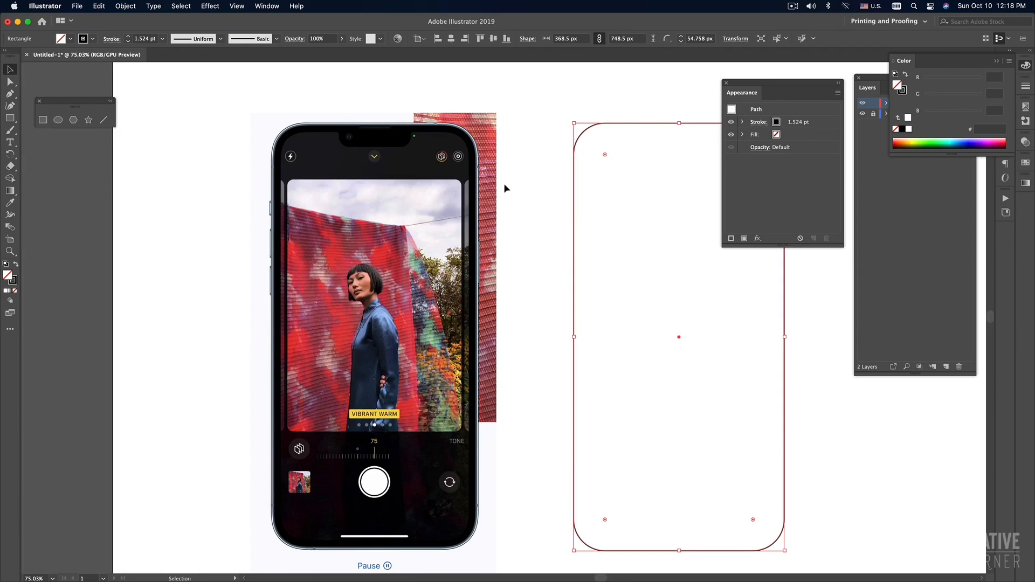
left_click(462, 179, "super")
left_click_drag(469, 189, 432, 222)
key("super+equal")
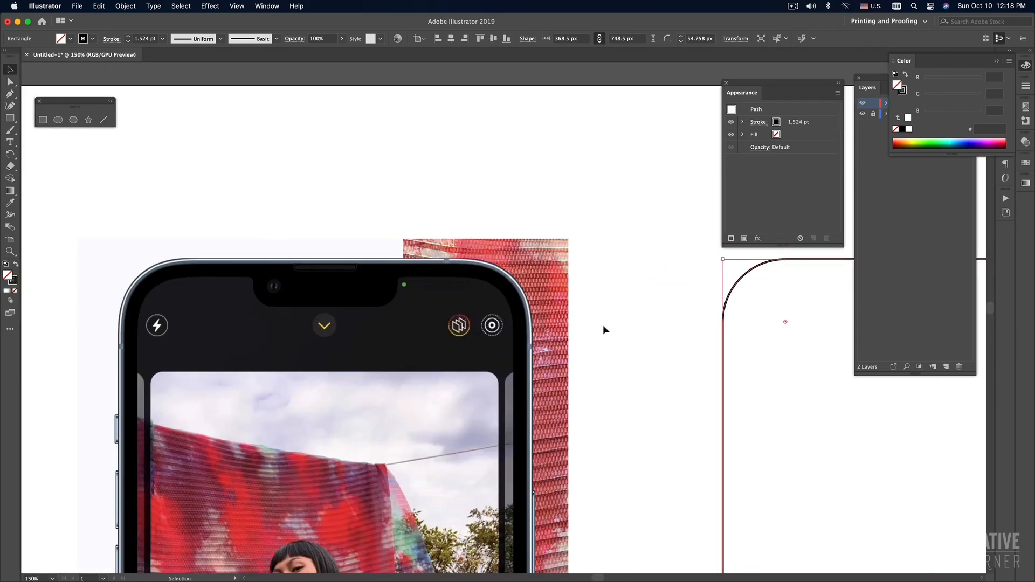
key("super+minus")
key("super+minus")
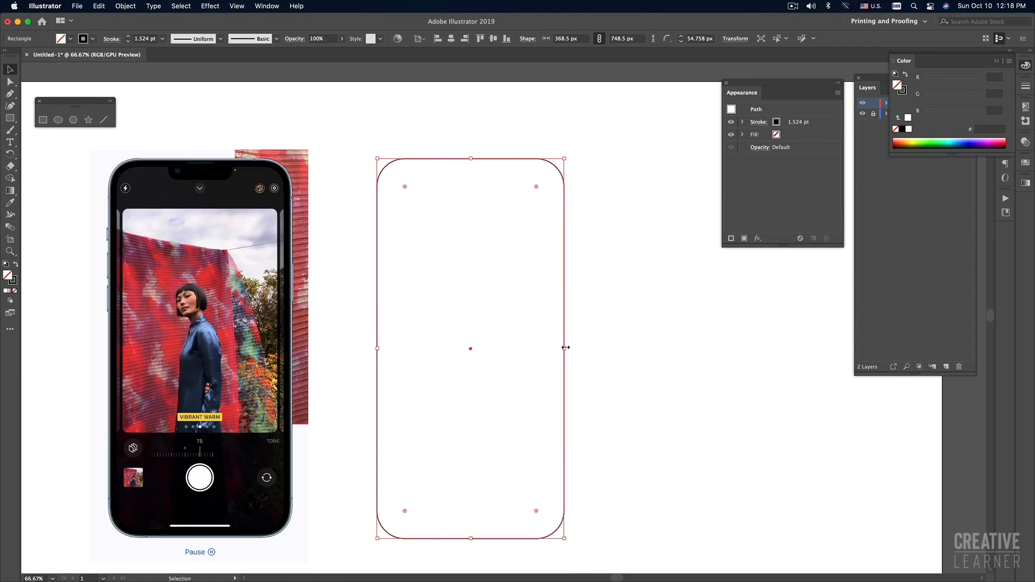
Step: Paste a copy of the rounded outline in front and scale it down slightly about its centre
left_click(610, 311)
key("super+z")
key("a")
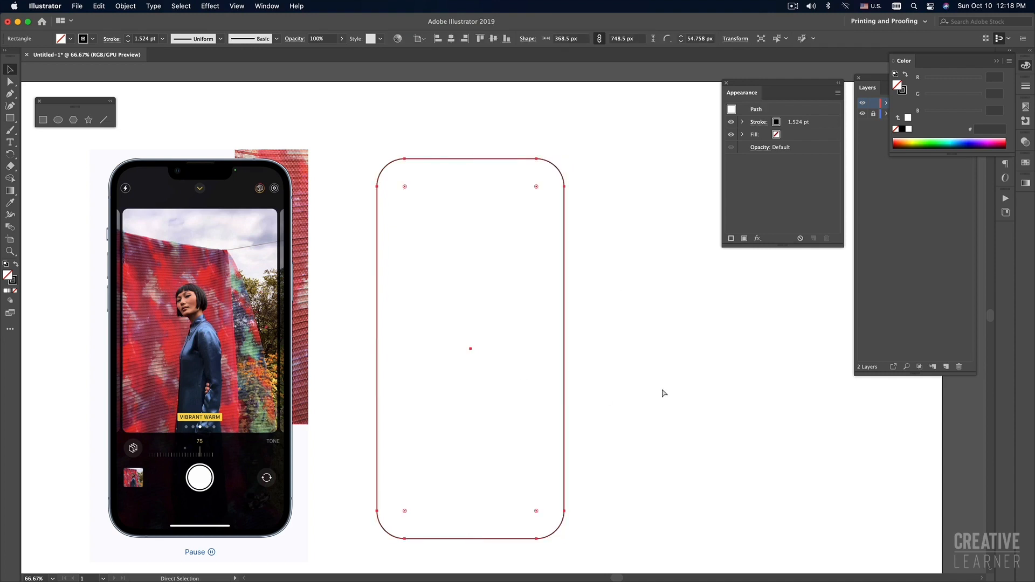
key("v")
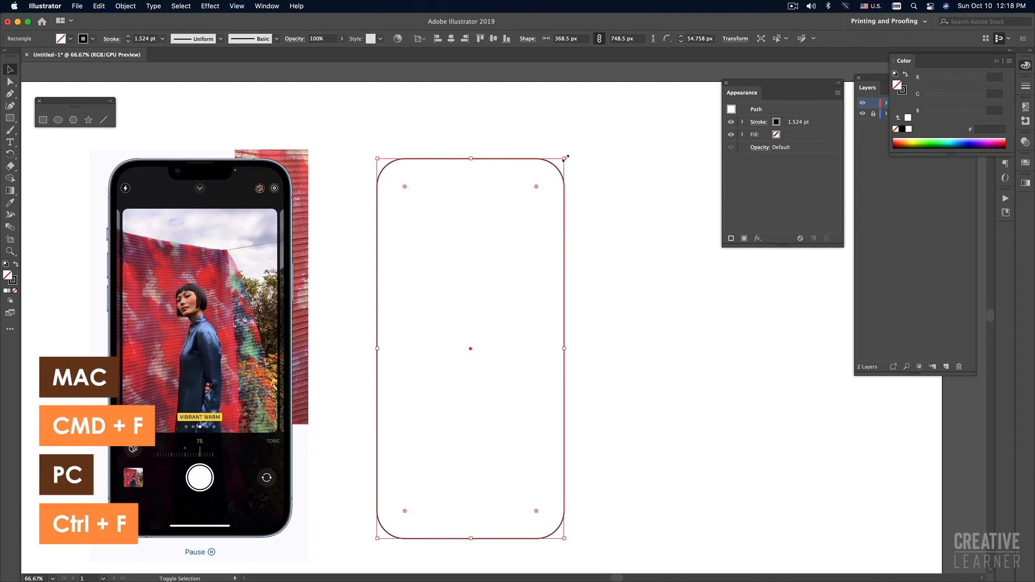
left_click_drag(565, 158, 564, 161)
left_click(629, 236)
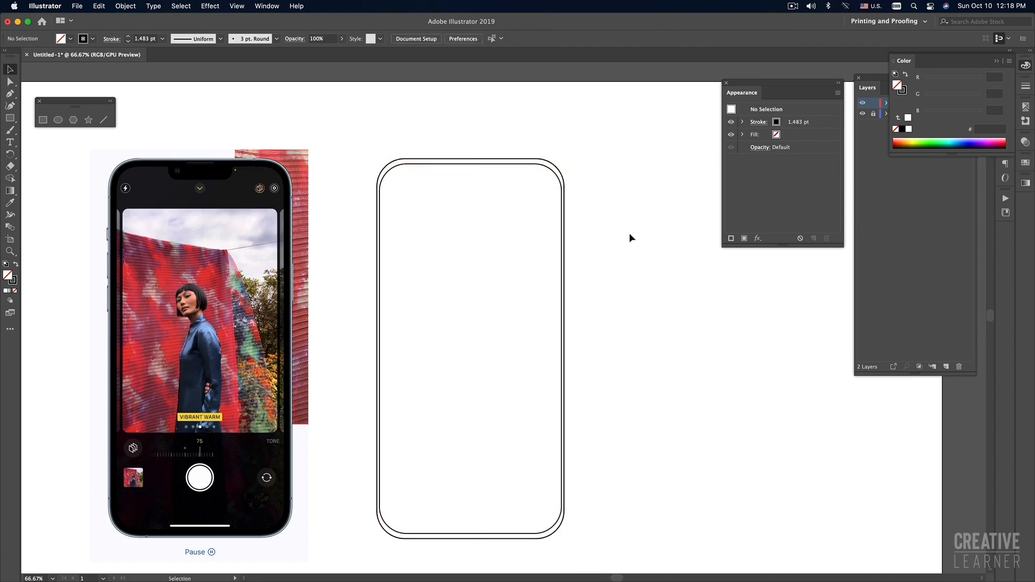
Step: Inspect the gap between the two outlines and delete the smaller inner copy
left_click(526, 222, "super")
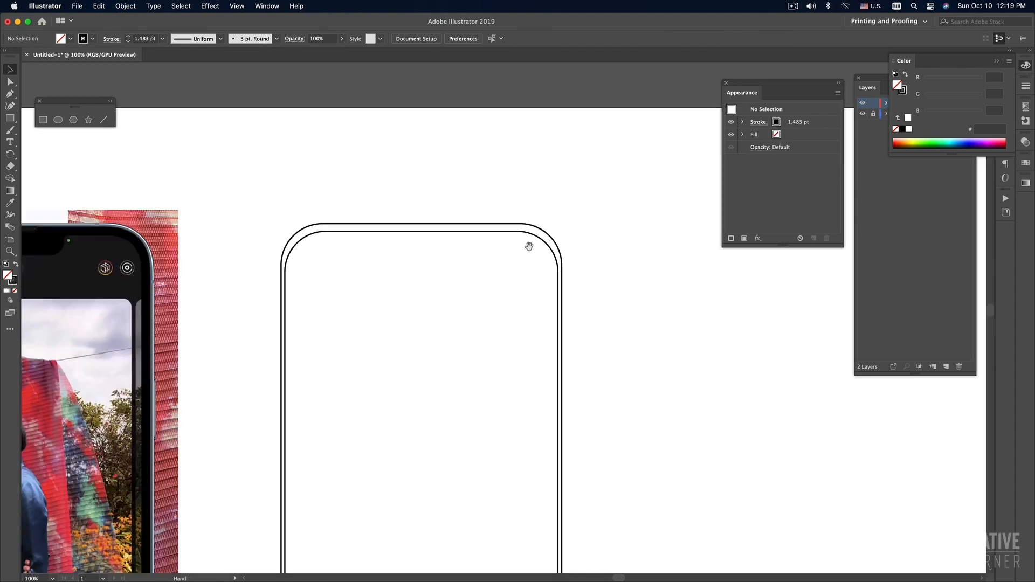
left_click_drag(528, 246, 528, 232)
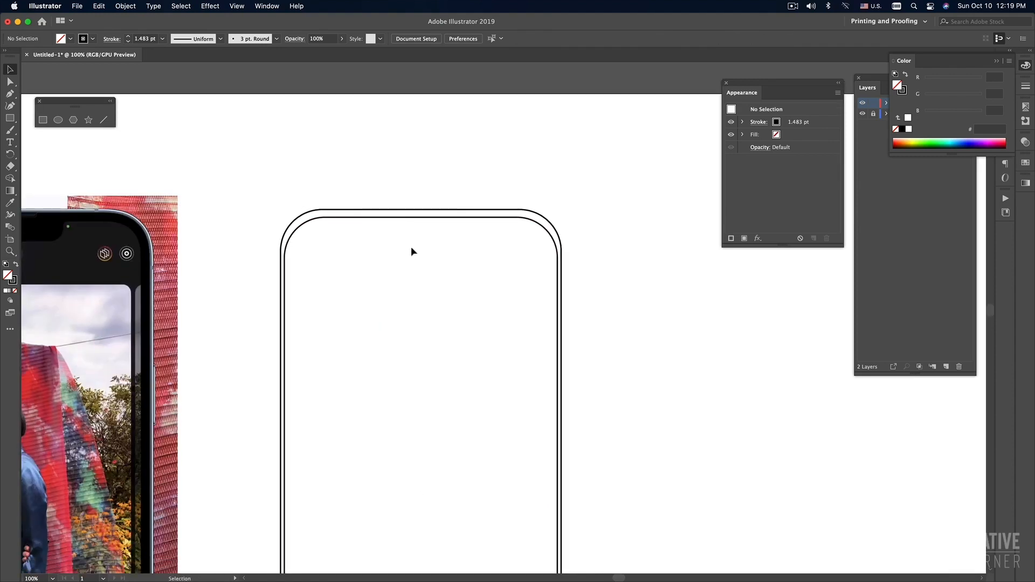
left_click_drag(455, 265, 450, 194)
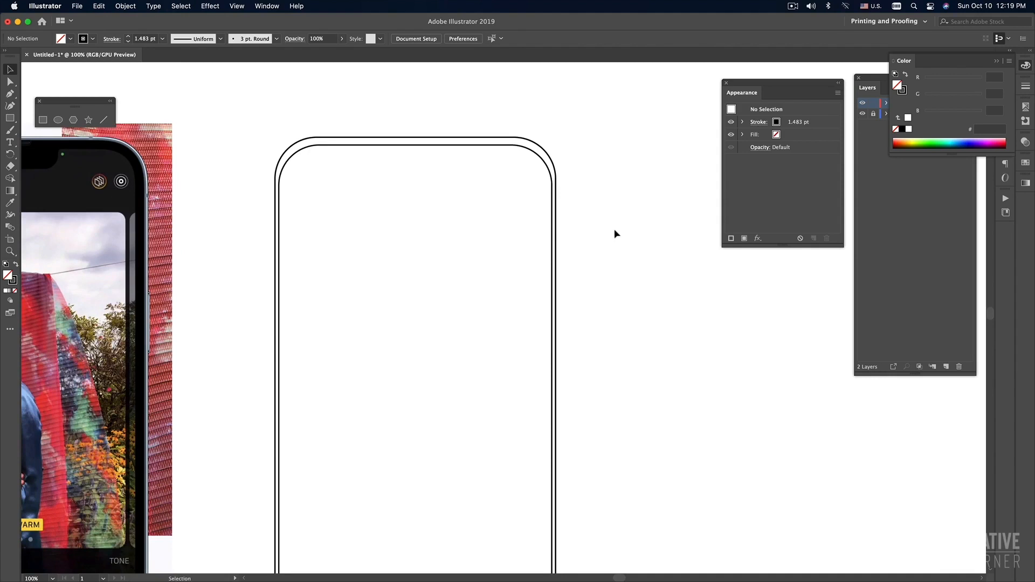
left_click(486, 144)
key("Delete")
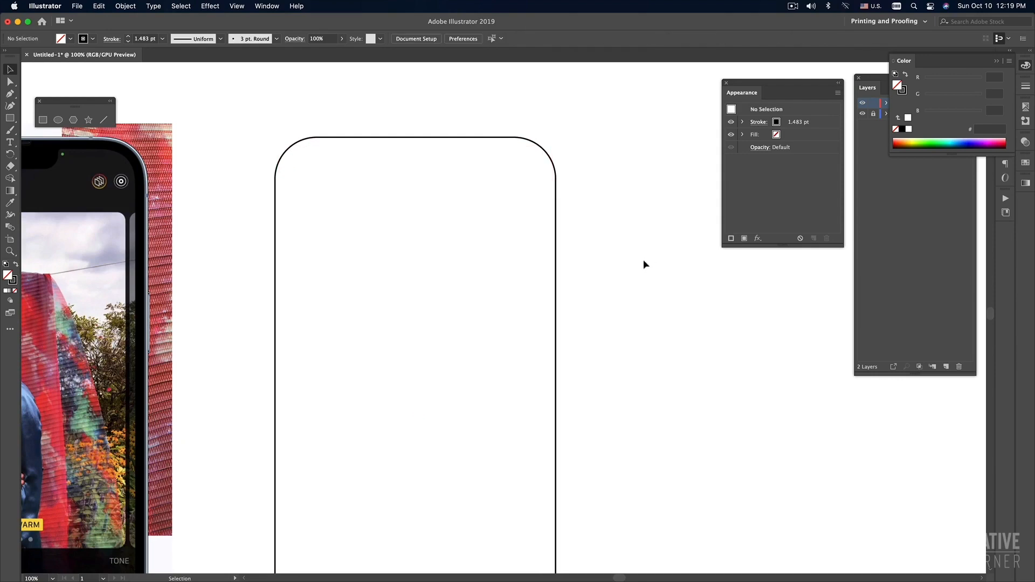
Step: Duplicate the rounded outline's 1.524 pt stroke four times in its appearance
left_click_drag(491, 292, 507, 280)
left_click(515, 273, "alt+super")
left_click_drag(569, 329, 568, 285)
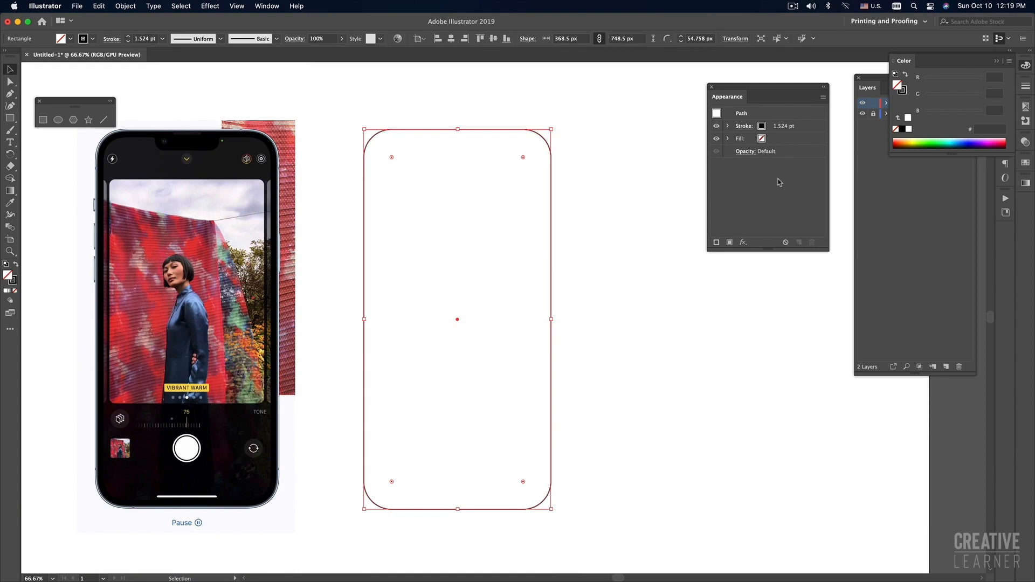
left_click(804, 127)
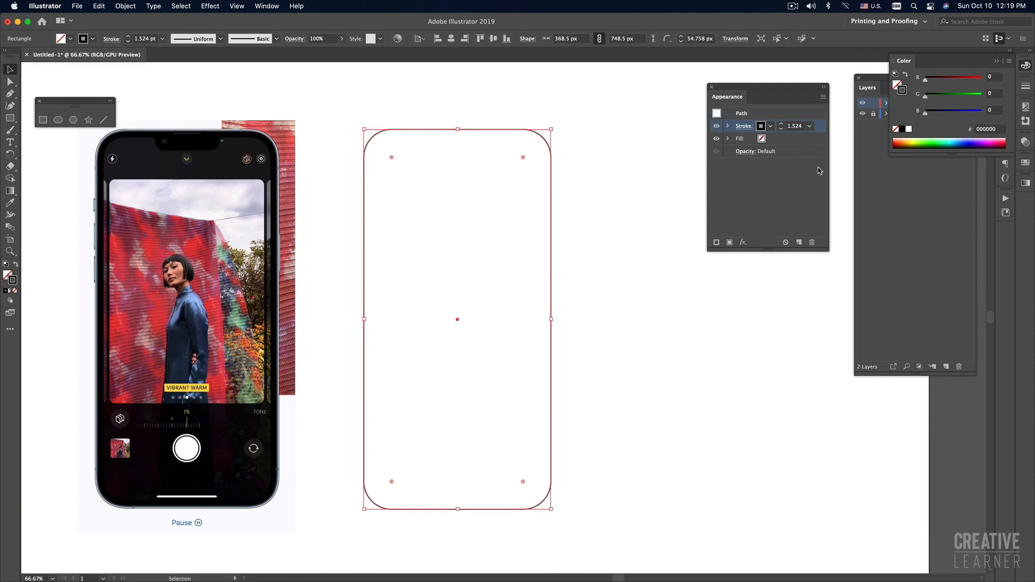
left_click(799, 243)
left_click(799, 244)
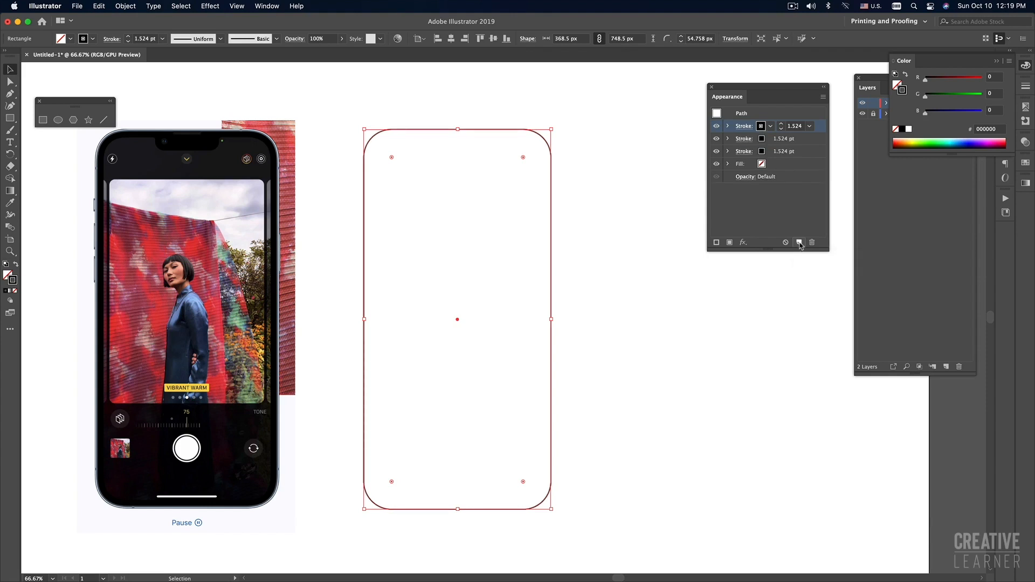
left_click(799, 243)
left_click(799, 243)
Step: Duplicate the outline's empty fill three times in its appearance
left_click(812, 192)
left_click(799, 243)
left_click(799, 243)
left_click(799, 243)
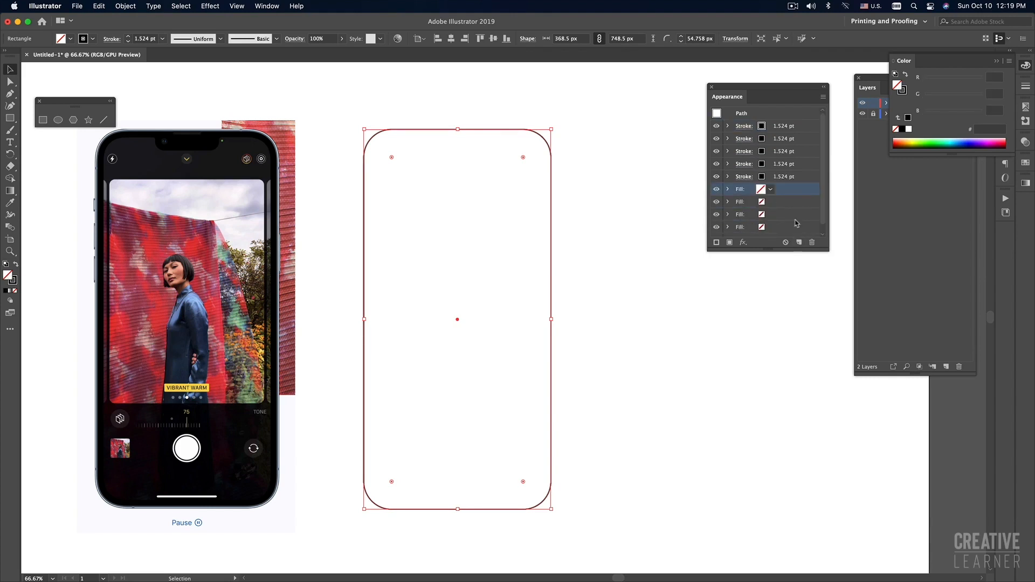
Step: Delete the extra fills from the outline's appearance, keeping a single empty fill
left_click(814, 244)
left_click(794, 192)
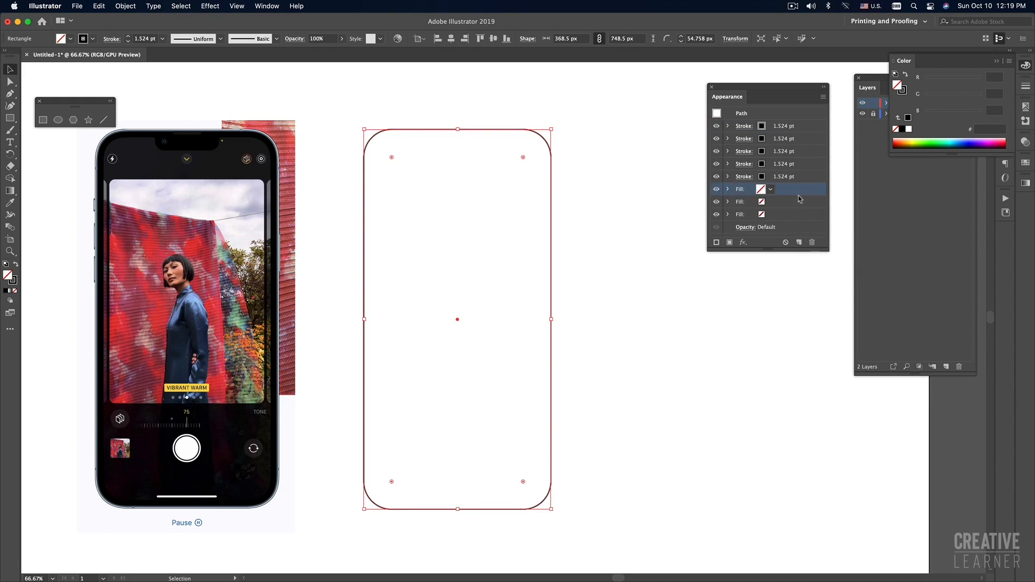
left_click(812, 241)
left_click(809, 191)
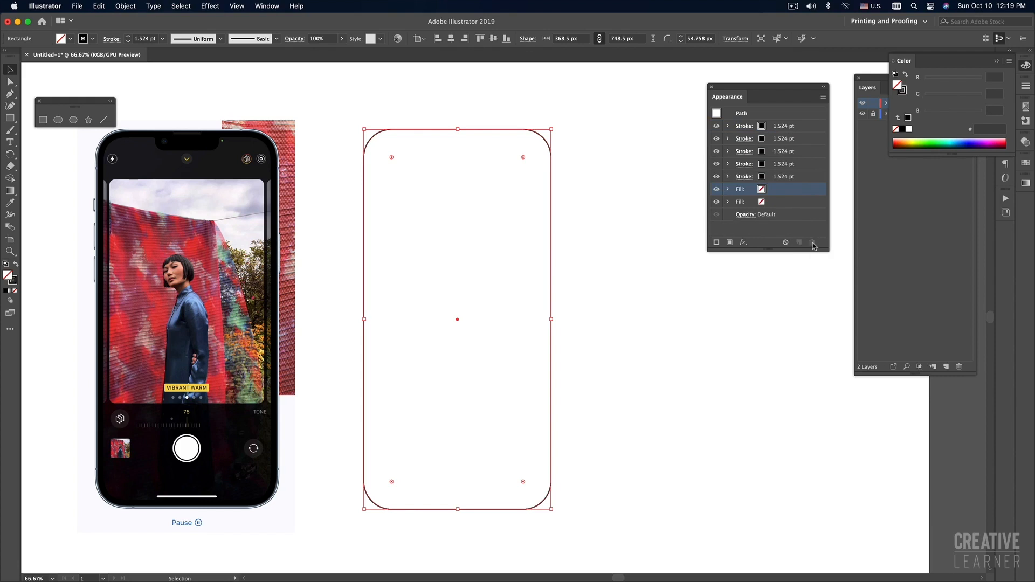
left_click(788, 203)
left_click(801, 191)
left_click(812, 242)
Step: Delete the four upper duplicate strokes together, keeping a single 1.524 pt stroke
left_click(816, 178)
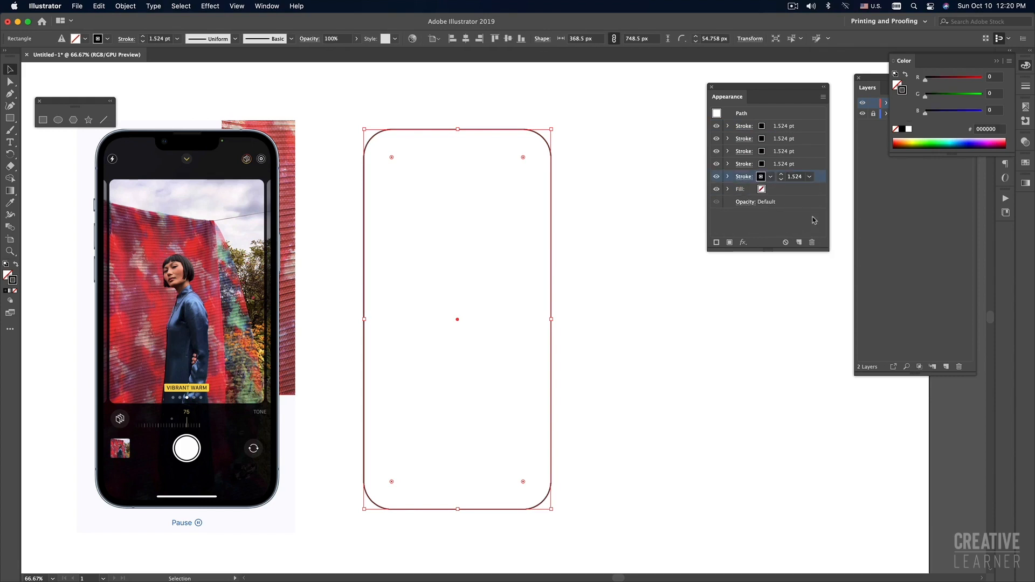
left_click(809, 165)
left_click(809, 133, "shift")
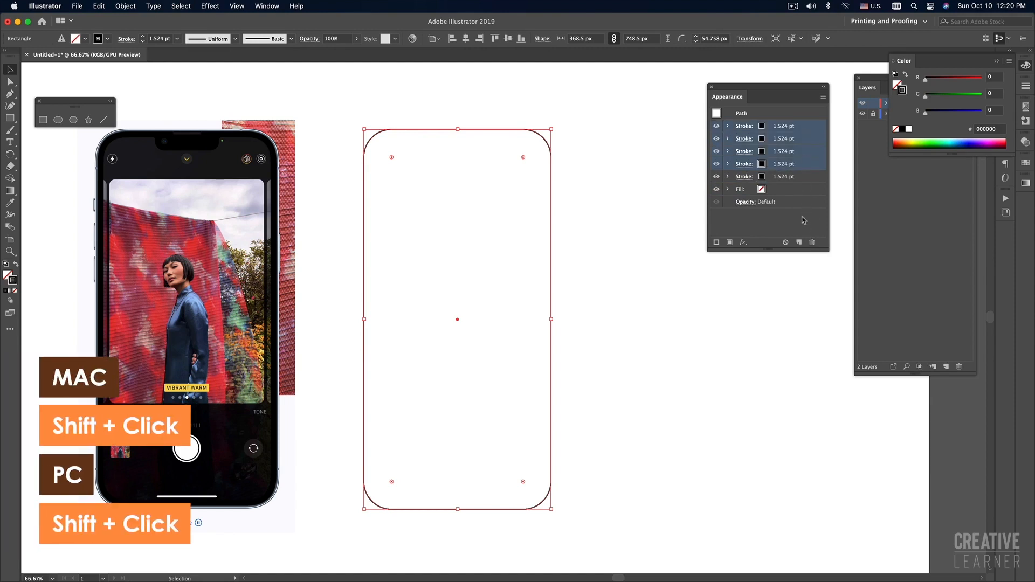
left_click(812, 243)
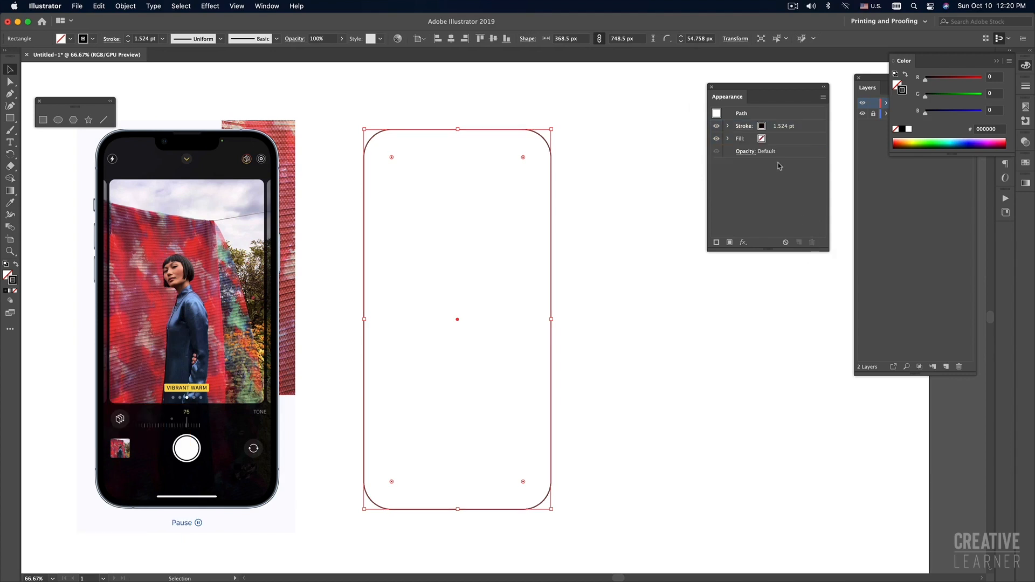
Step: Examine the layered metal and black rims around the phone's upper edge in the reference screenshot
left_click(640, 223)
left_click_drag(578, 106, 495, 208)
left_click(277, 164, "super")
left_click_drag(531, 313, 417, 269)
left_click(350, 242, "super")
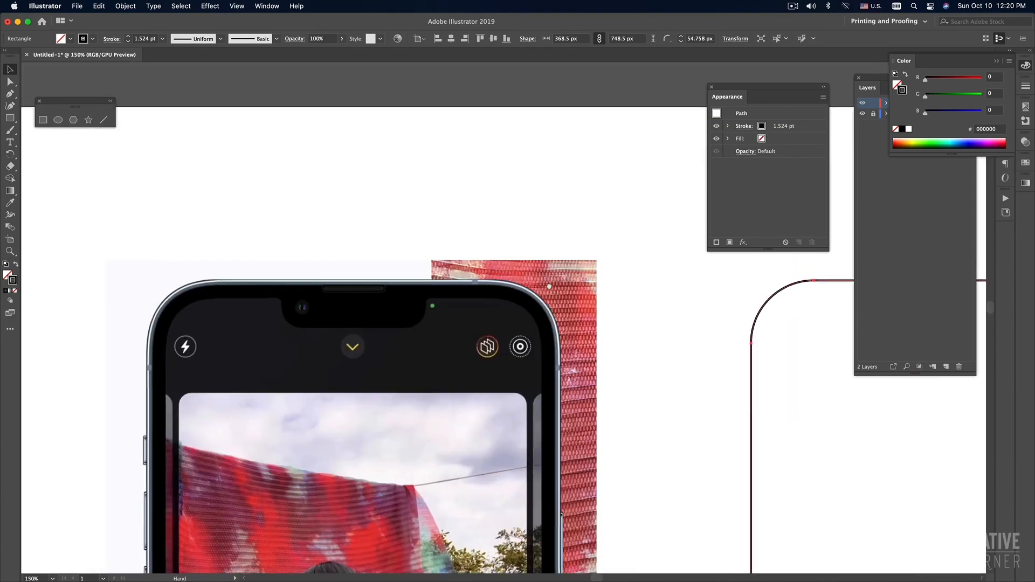
left_click_drag(607, 361, 593, 334)
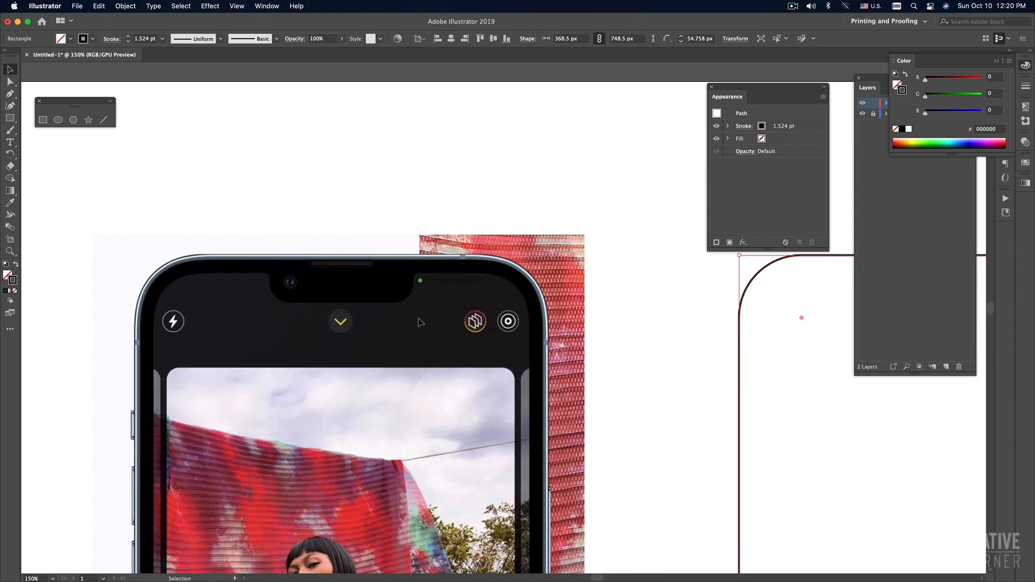
Step: Draw a 47 px square above the artboard and swap its stroke and fill so it is solid black
left_click(629, 312)
key("super+minus")
key("super+minus")
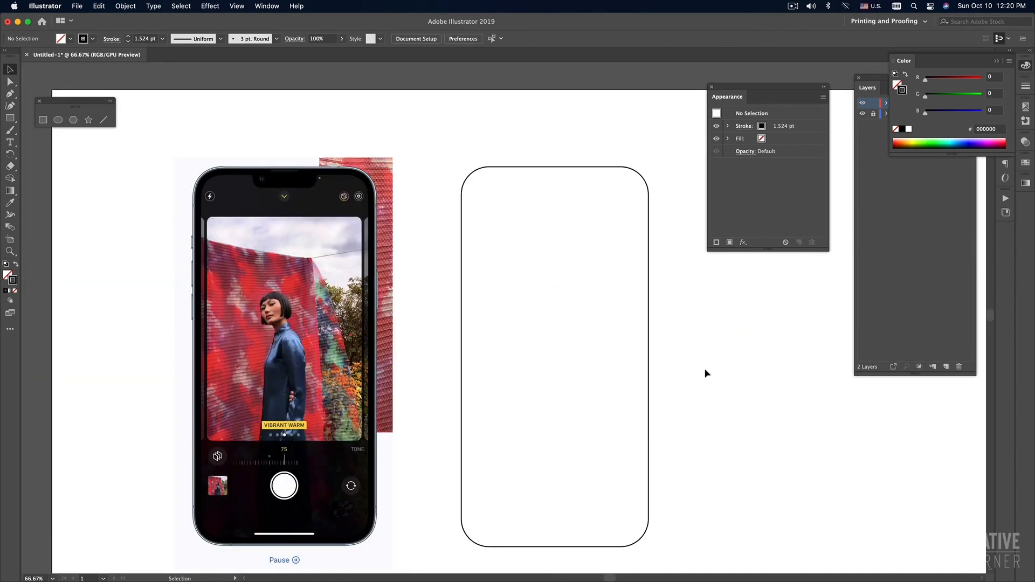
left_click(334, 312, "super")
left_click_drag(508, 145, 487, 230)
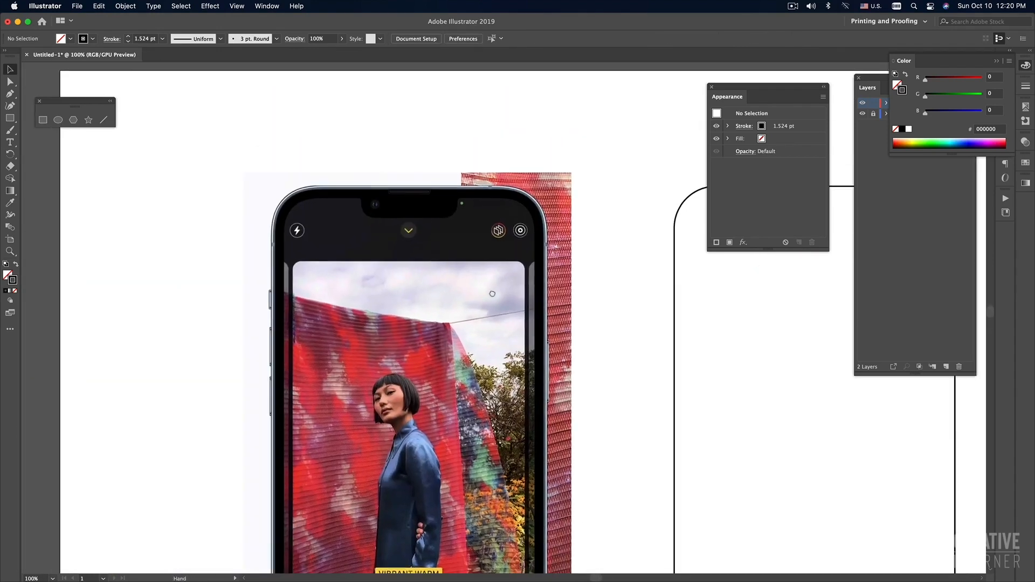
key("m")
left_click_drag(390, 168, 380, 195)
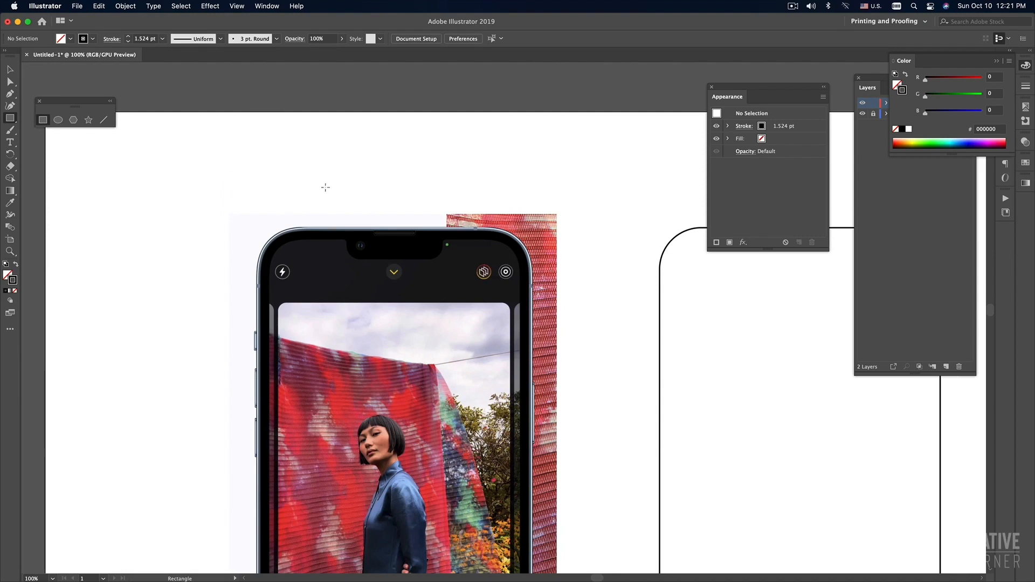
scroll(329, 197, "up", 3)
left_click_drag(227, 107, 265, 142)
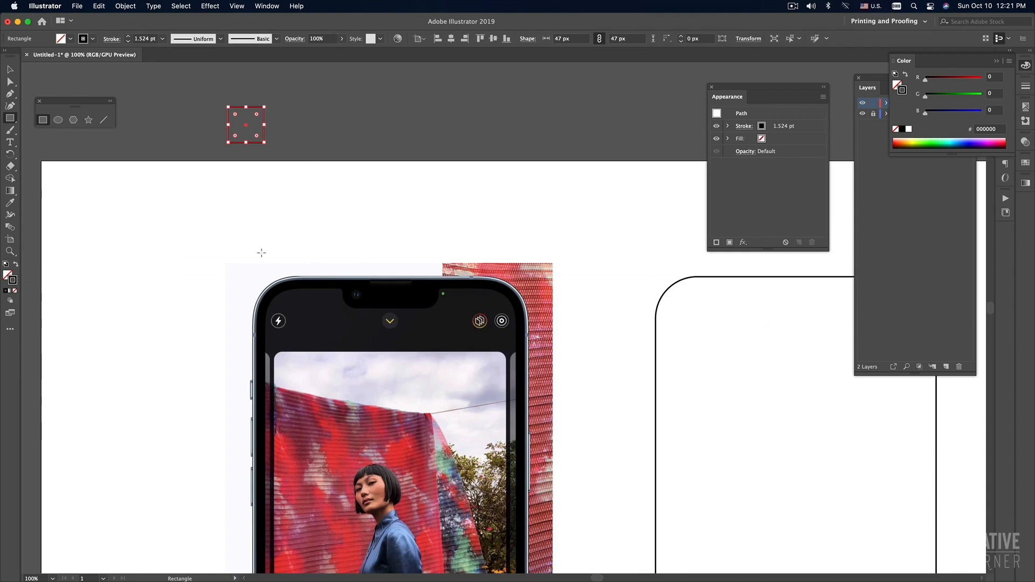
key("shift+x")
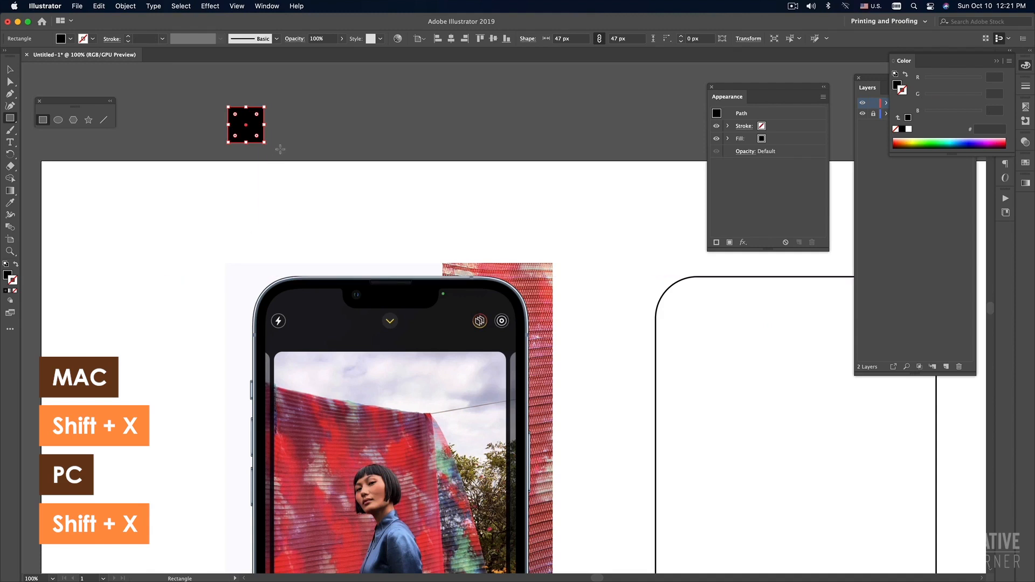
key("v")
left_click(315, 122)
left_click(252, 126)
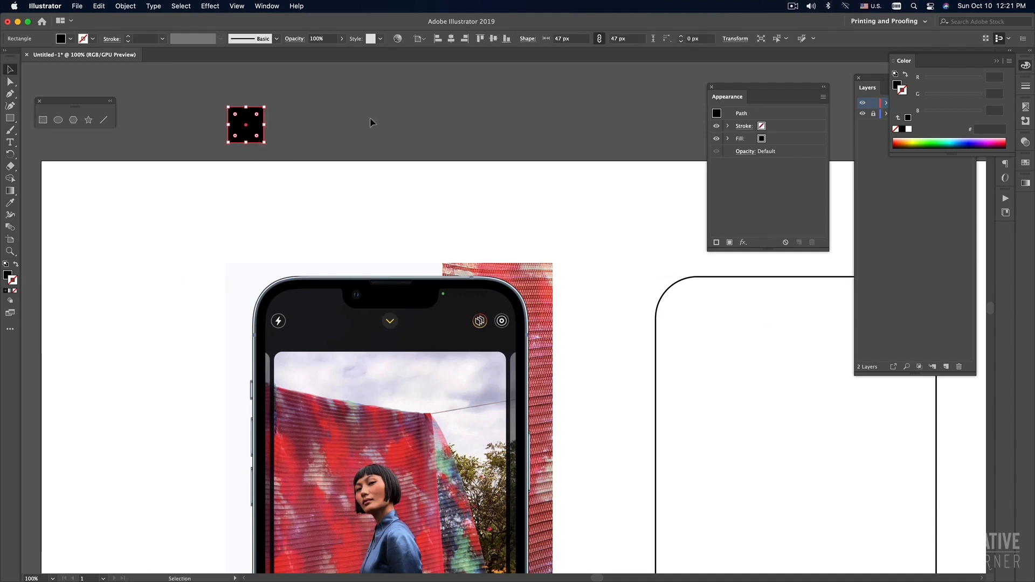
left_click(351, 139)
left_click(255, 133)
left_click(309, 142)
left_click(261, 139)
left_click(299, 116)
left_click(253, 132)
scroll(391, 243, "down", 3)
scroll(392, 243, "right", 2)
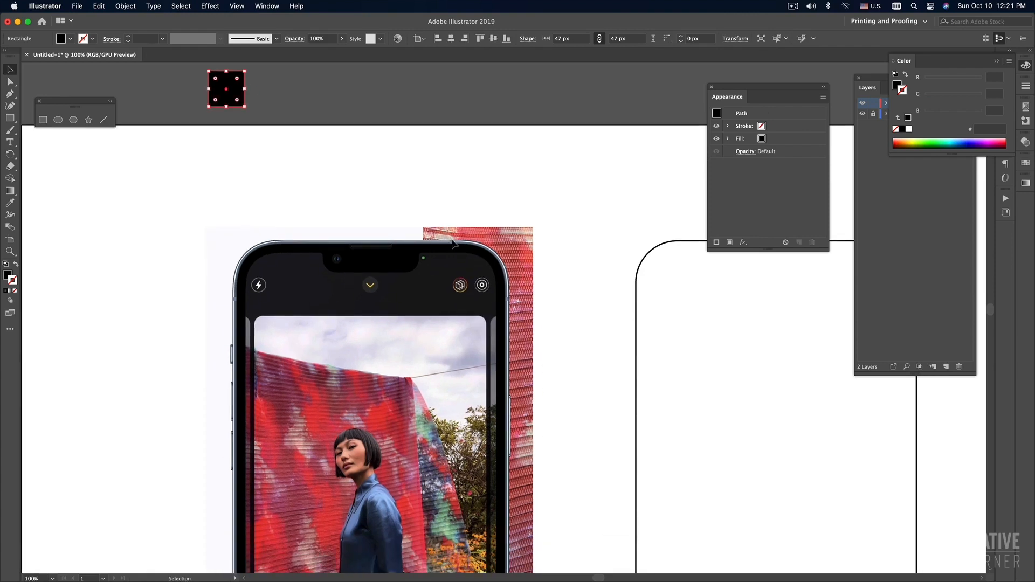
Step: Fill the square with a pale sky colour sampled from the phone's photo using the Eyedropper
key("p")
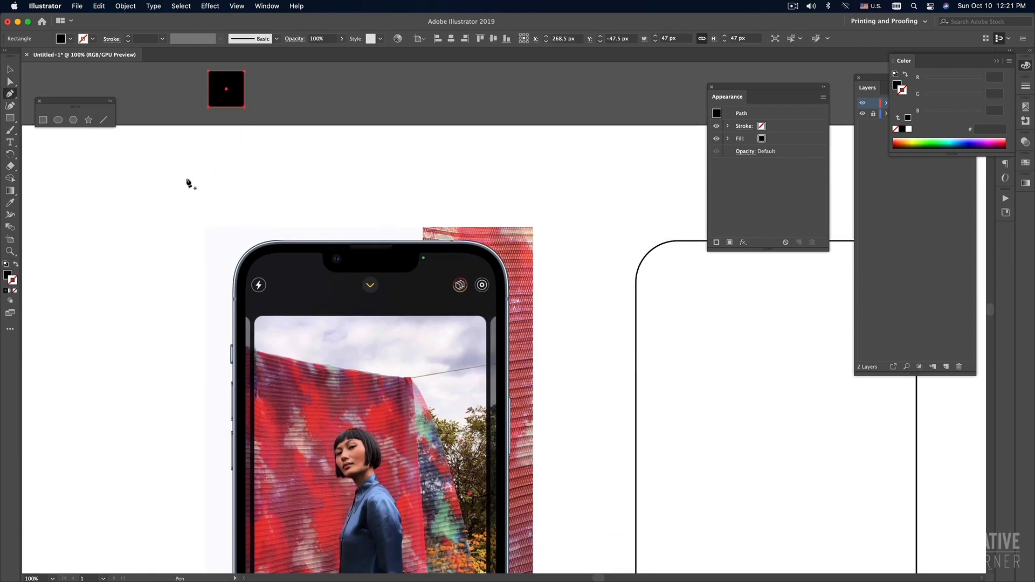
left_click(10, 204)
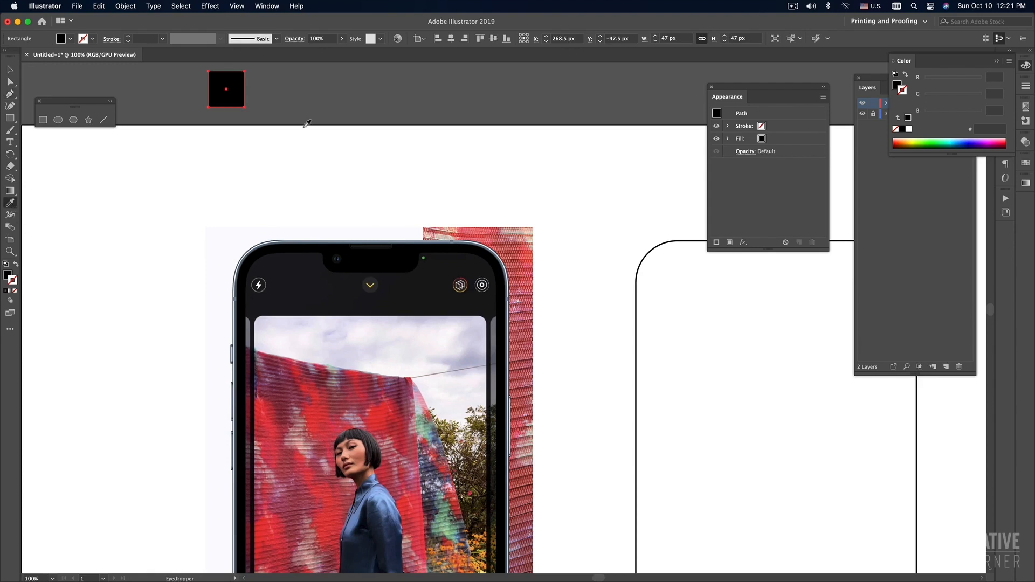
left_click(502, 281, "super")
left_click_drag(326, 220, 309, 244)
left_click(471, 291, "super")
left_click(442, 299, "alt+super")
left_click(442, 300, "alt+super")
left_click(442, 299, "alt+super")
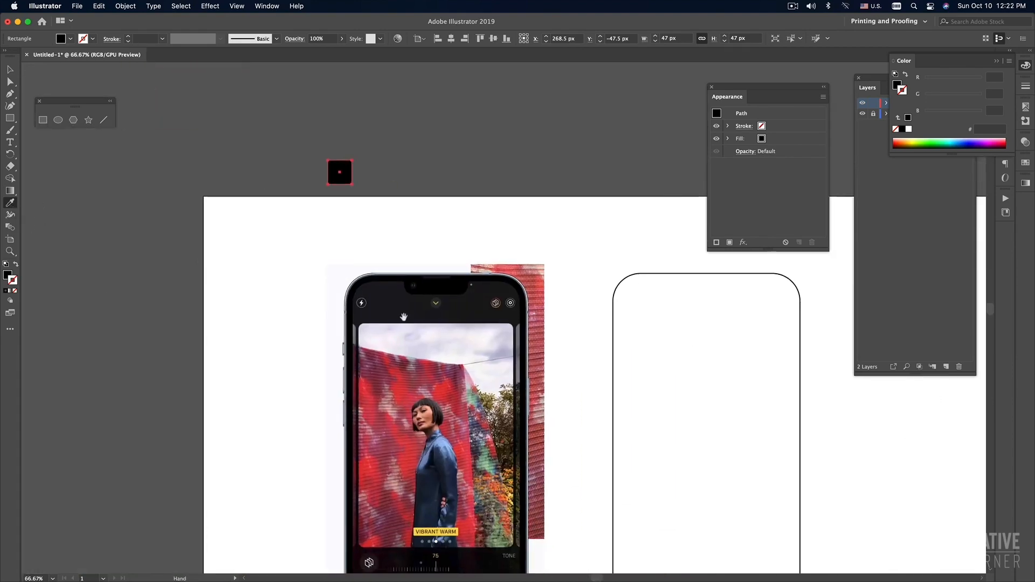
left_click(481, 336)
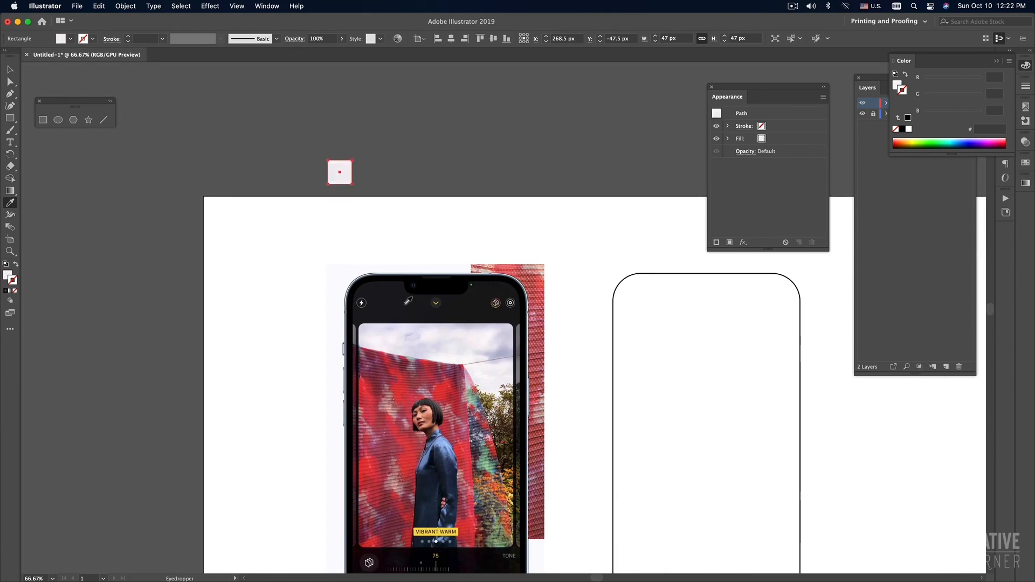
left_click(408, 299)
left_click(443, 330)
Step: Fill the square with the grey of the empty canvas area outside the artboard using the Eyedropper
key("v")
left_click(262, 134)
left_click_drag(262, 131, 477, 201)
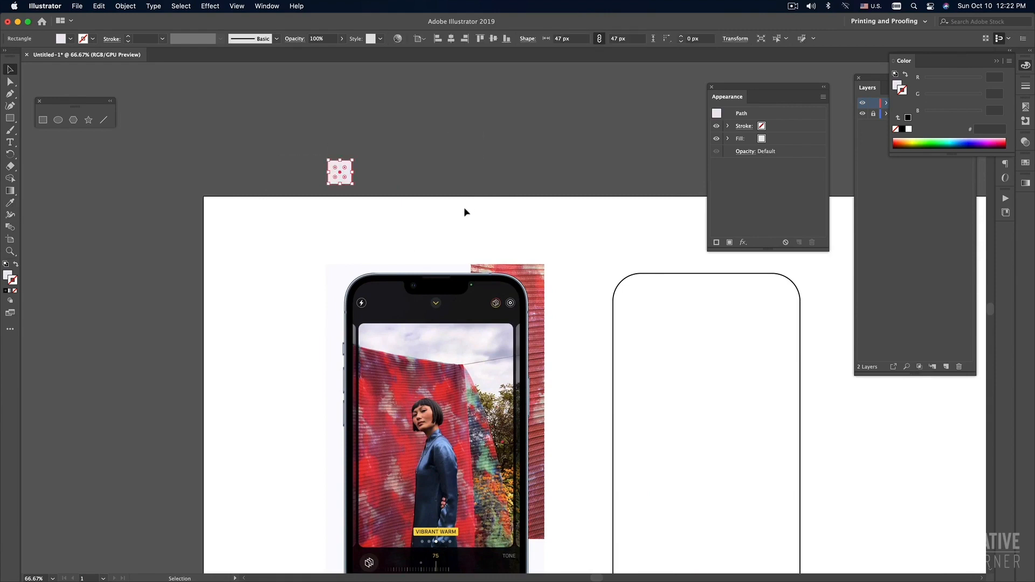
key("i")
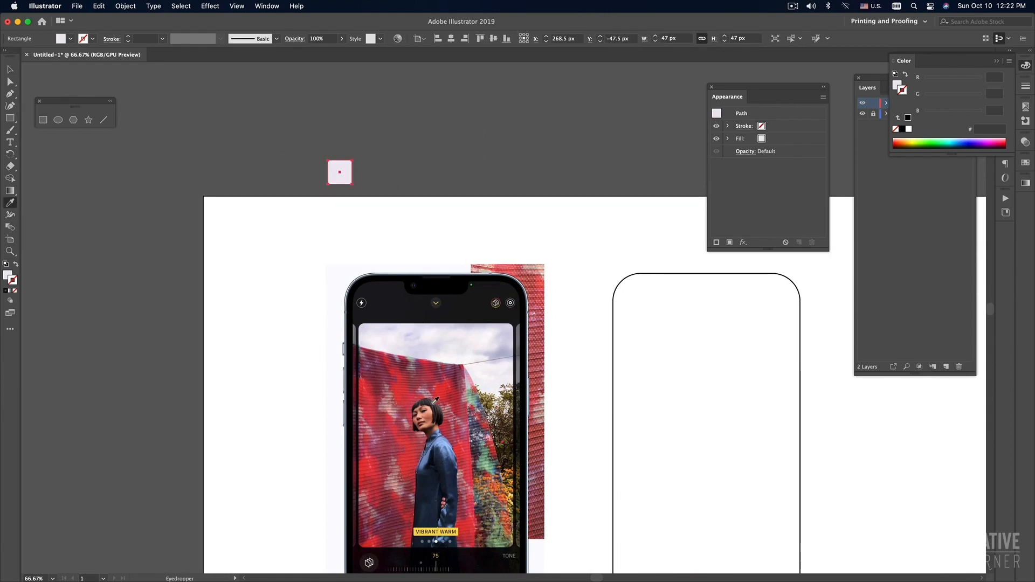
left_click_drag(464, 407, 373, 354)
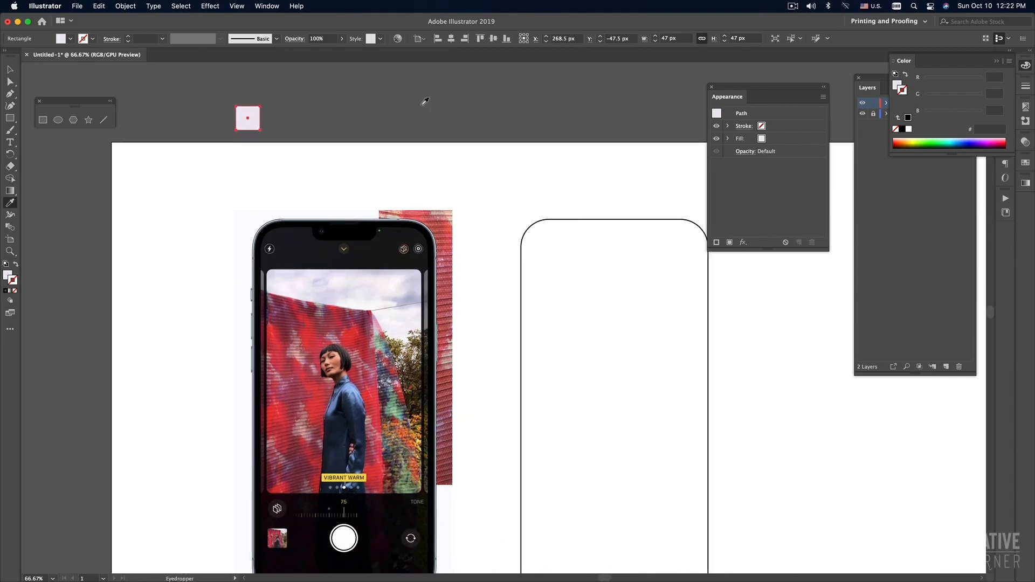
left_click(487, 220, "alt+super")
left_click(487, 219, "alt+super")
left_click_drag(471, 216, 367, 170)
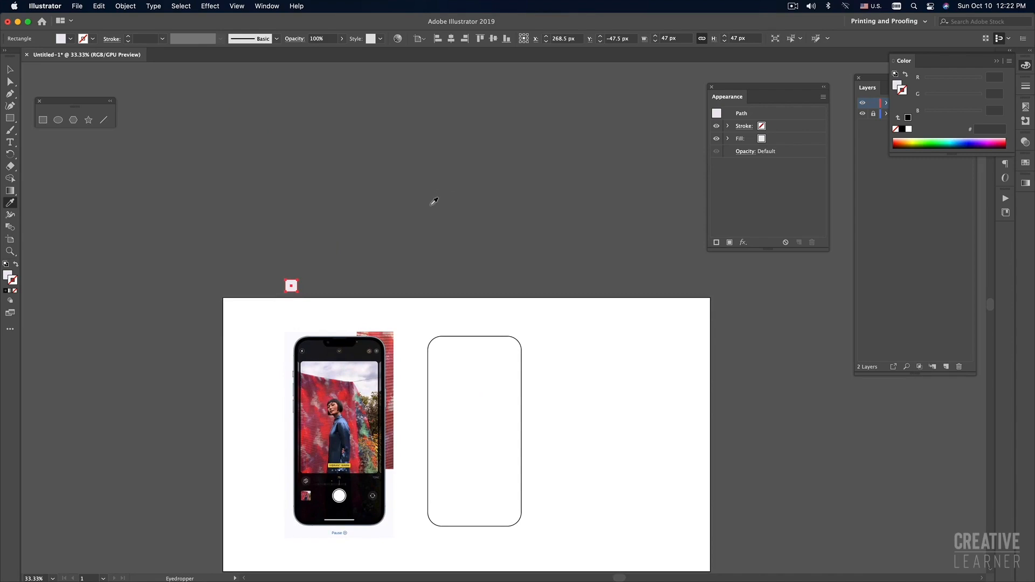
left_click(431, 207)
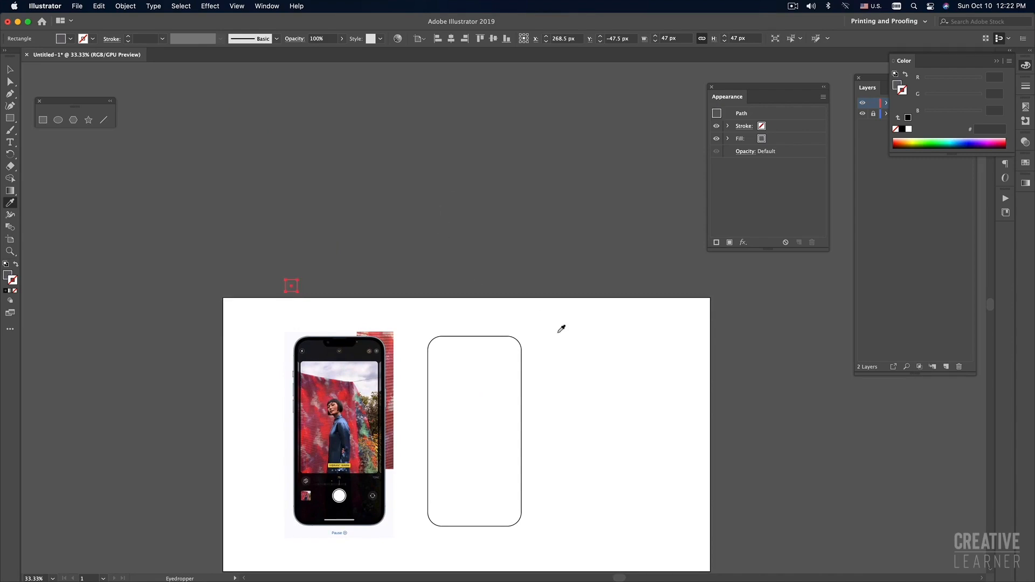
Step: Sample several artboard and reference colours into the square's fill, ending with the yellow of the VIBRANT WARM label
left_click(590, 330)
left_click(390, 346)
left_click(372, 352)
left_click(354, 348)
left_click(339, 429)
left_click(337, 420)
left_click(343, 466)
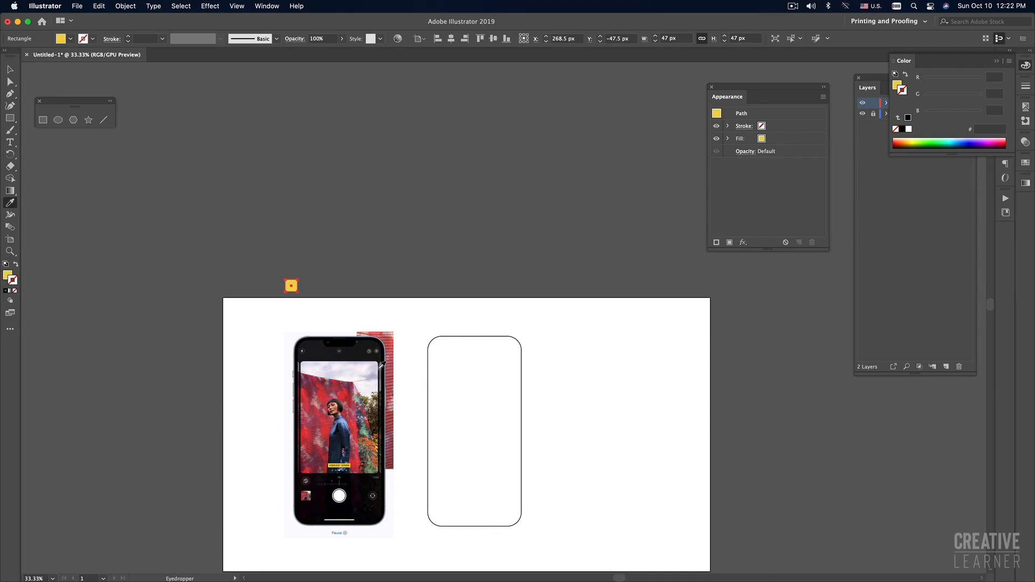
Step: Fill the square with the black sampled from the phone's bezel near its upper right corner
left_click(399, 406, "super")
left_click_drag(447, 369, 305, 386)
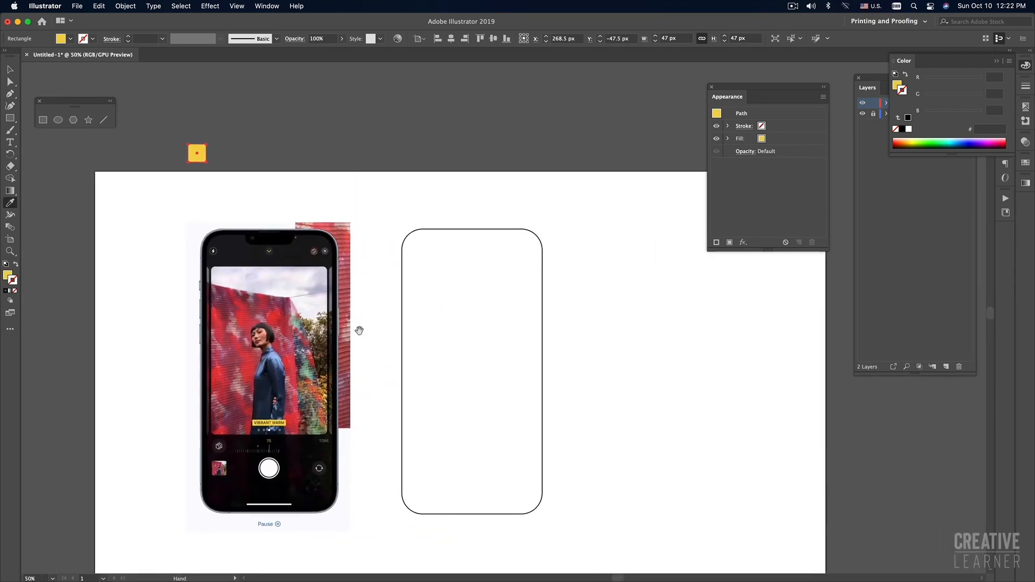
key("v")
left_click(338, 151)
left_click(202, 157)
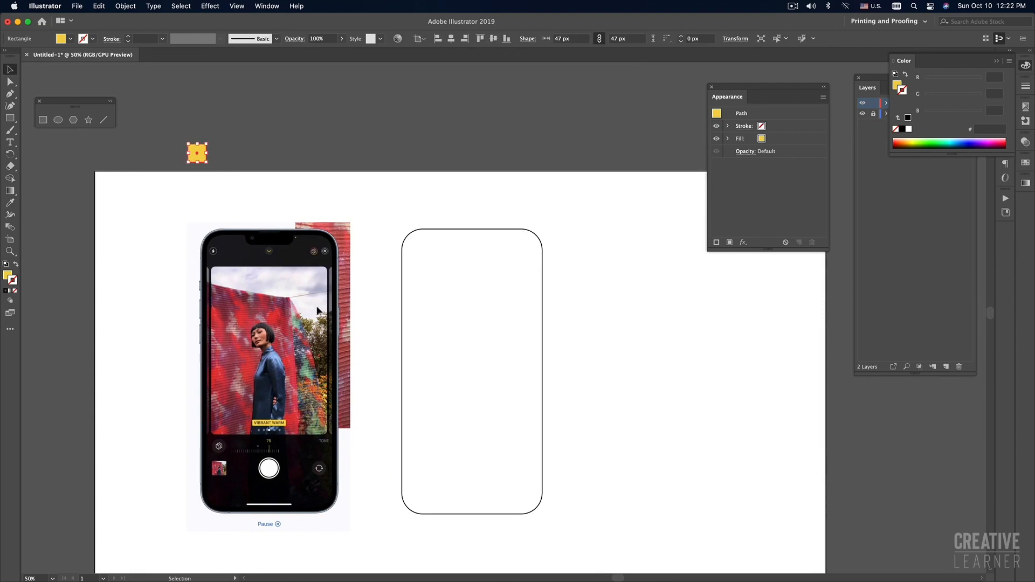
key("super+equal")
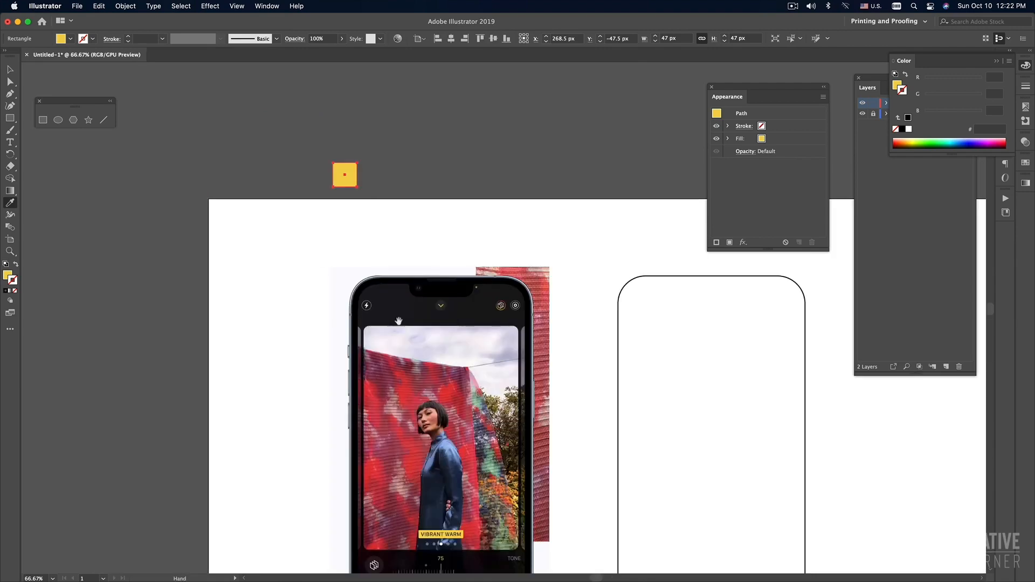
left_click(329, 299, "super")
left_click(489, 345, "super")
scroll(469, 344, "up", 3)
scroll(469, 345, "right", 3)
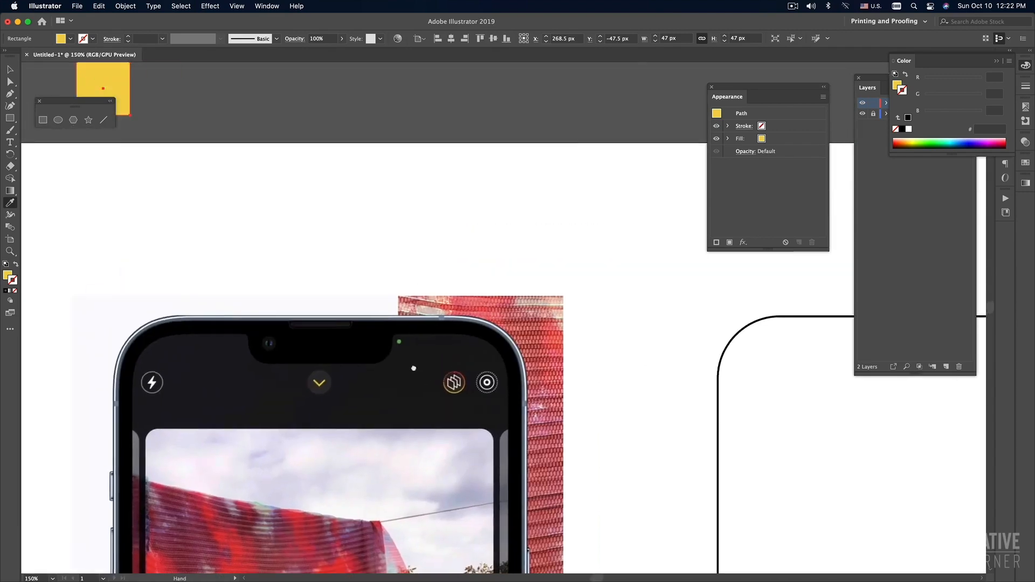
left_click(415, 367, "super")
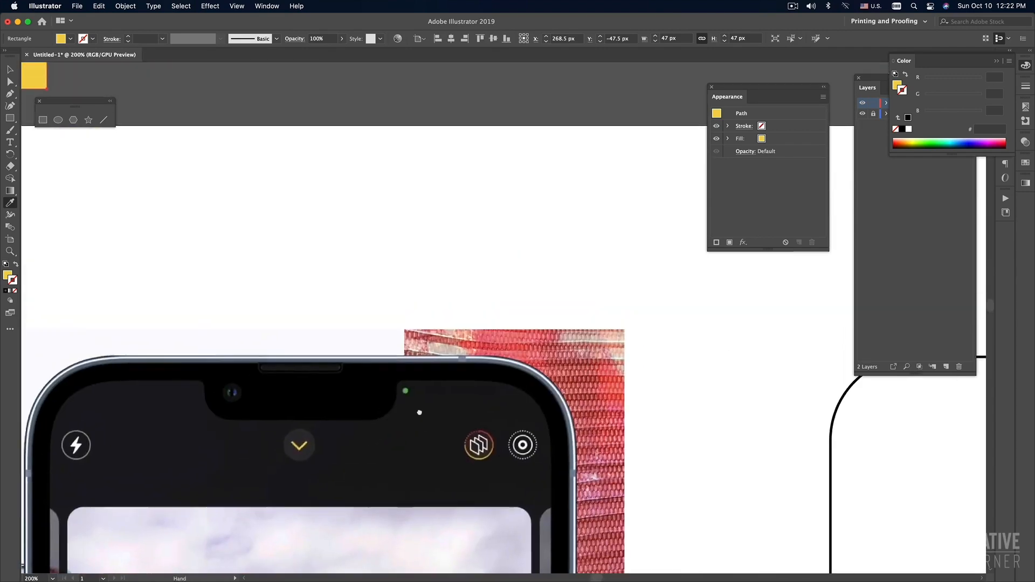
left_click(504, 369)
key("super+minus")
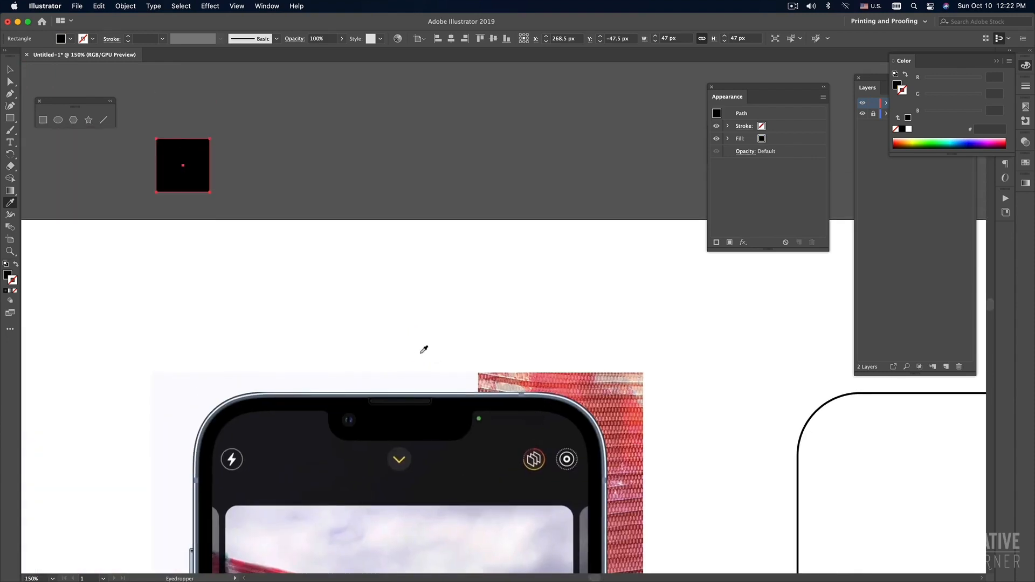
Step: Duplicate the black square horizontally, about 69 px to its right
key("v")
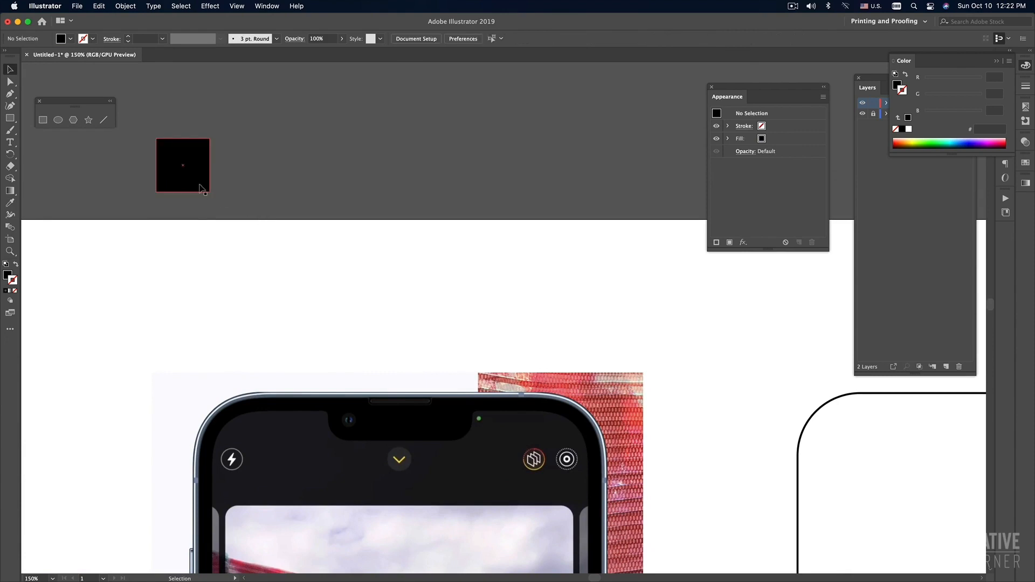
left_click_drag(205, 186, 271, 188)
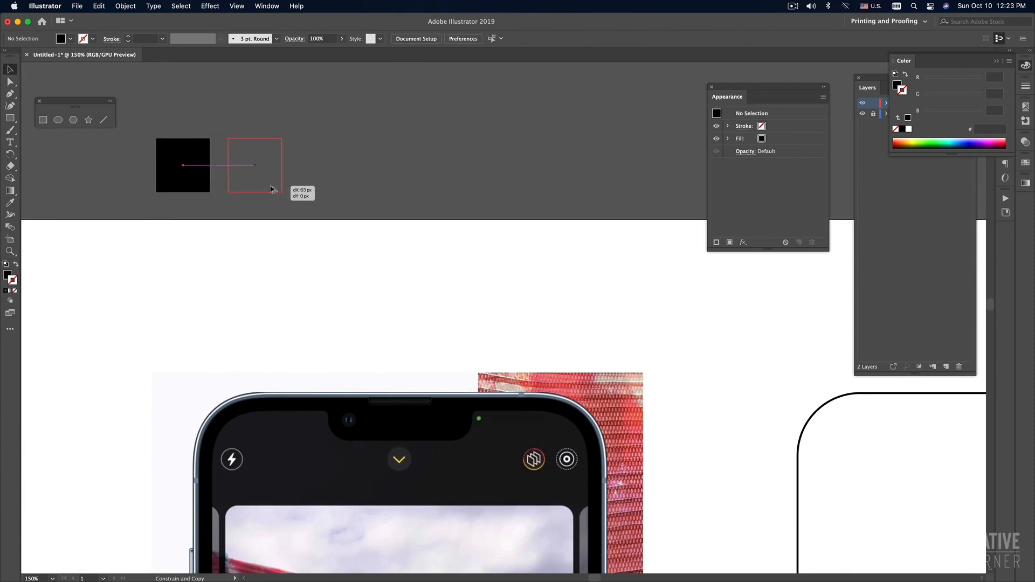
mouse_move(272, 189)
left_mouse_down()
mouse_move(253, 179)
mouse_move(277, 194)
mouse_move(245, 207)
mouse_move(292, 214)
mouse_move(316, 238)
mouse_move(335, 212)
mouse_move(362, 255)
mouse_move(319, 196)
mouse_move(262, 191)
mouse_move(278, 191)
left_mouse_up()
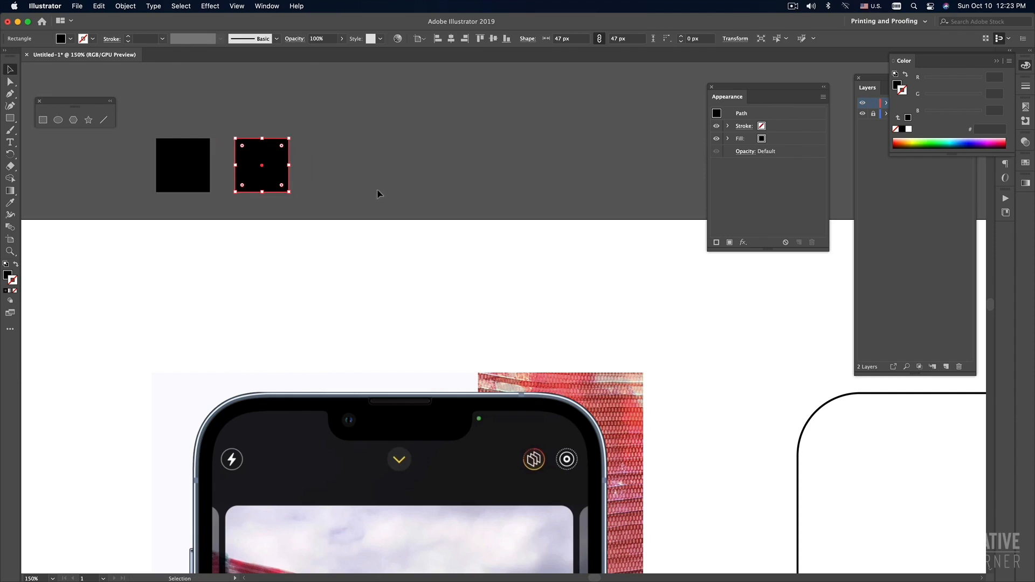
Step: Examine the metal rim at the phone's upper right corner with the Eyedropper ready for the duplicate square
left_click(10, 203)
left_click_drag(523, 316, 520, 255)
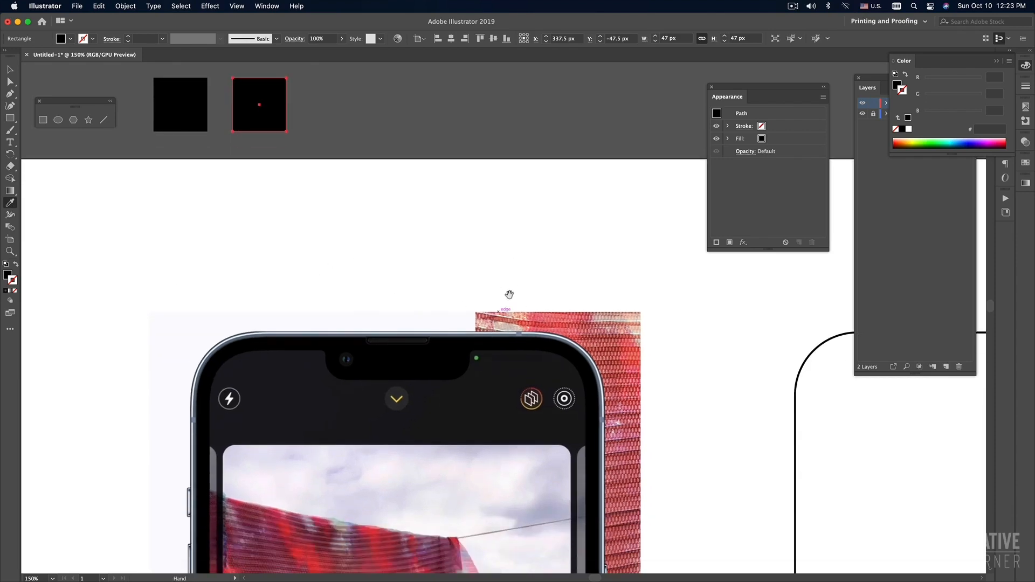
left_click(550, 341, "super")
left_click(549, 342, "super")
left_click_drag(470, 298, 620, 395)
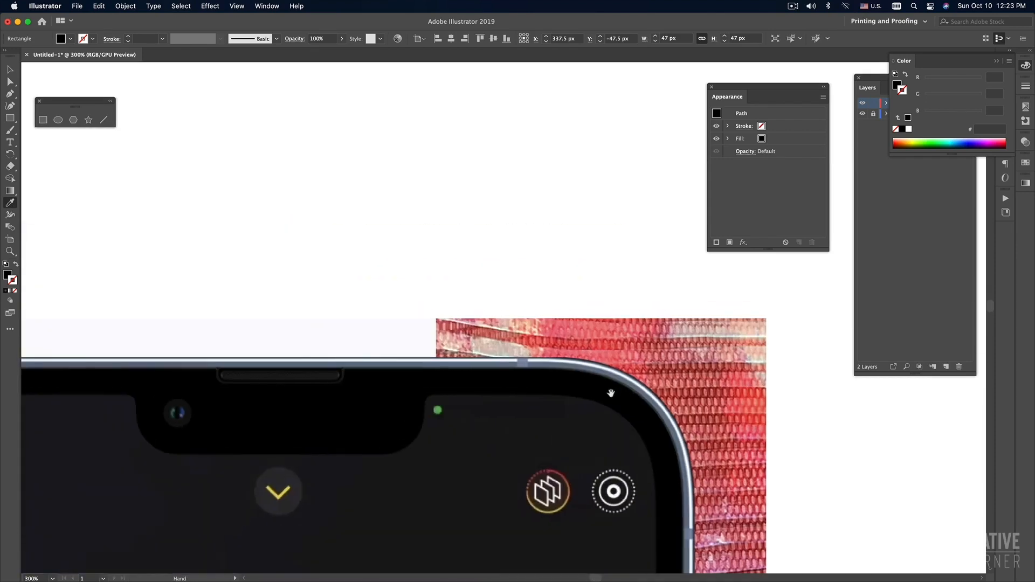
left_click(549, 361, "super")
left_click_drag(528, 340, 540, 367)
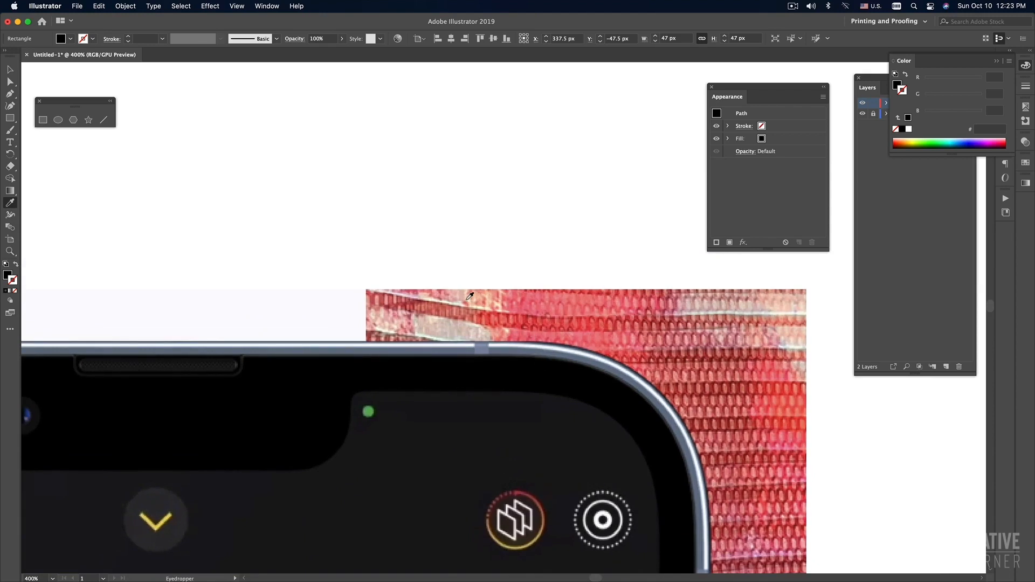
key("space")
left_click(9, 70)
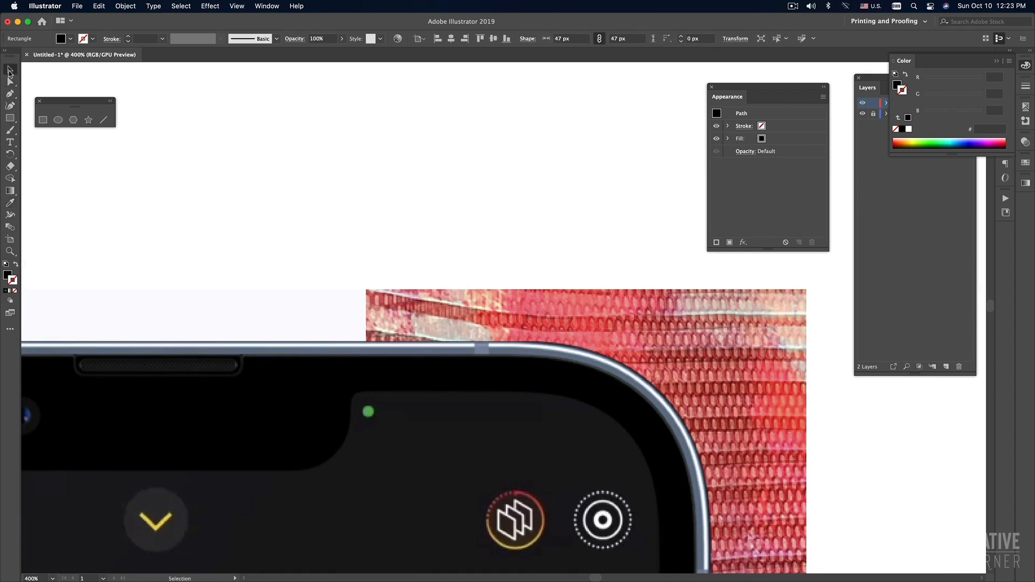
left_click(10, 205)
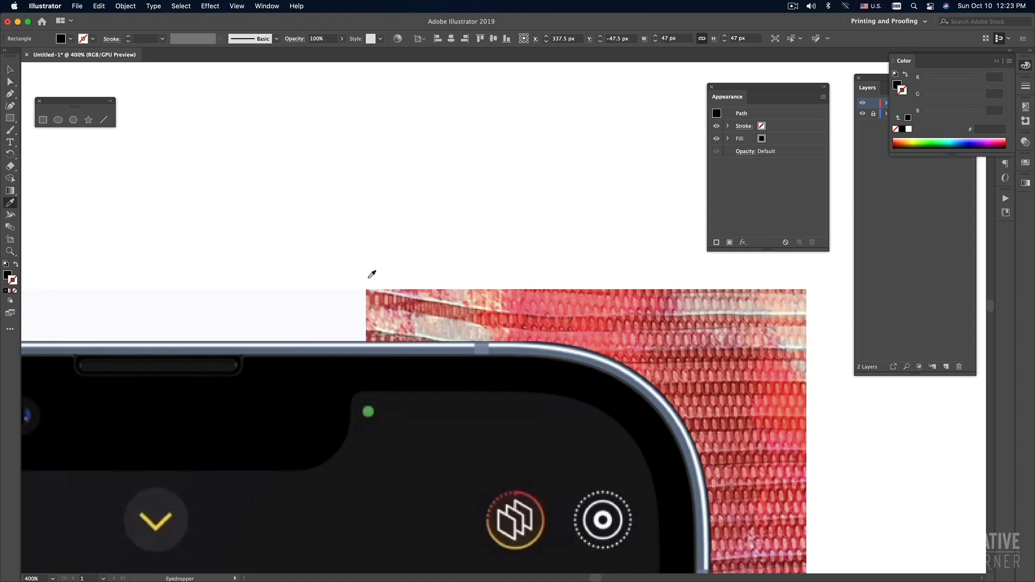
Step: Inspect the rim's separate colour bands beside the antenna line at pixel level, up to 1600% magnification
key("space")
key("super")
left_click(516, 347)
left_click(517, 348)
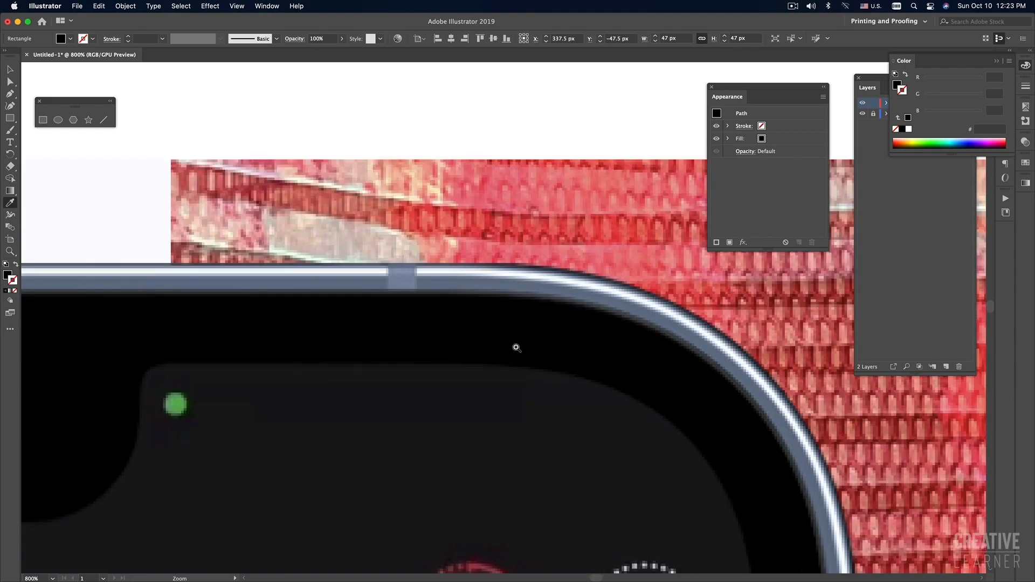
left_click(516, 348)
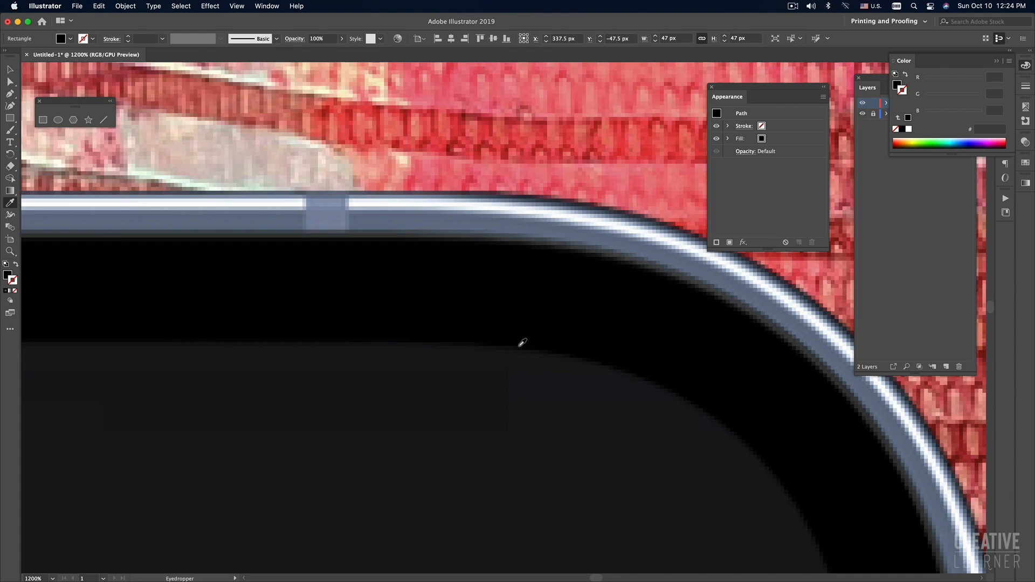
key("z")
left_click(486, 303)
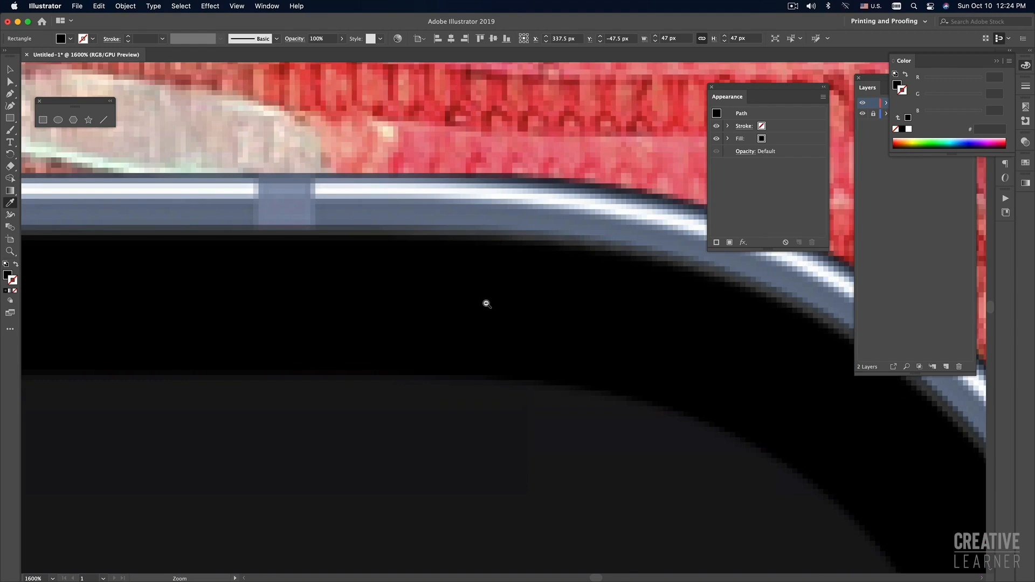
left_click(486, 303, "alt")
left_click(486, 304, "alt")
left_click(486, 303, "alt")
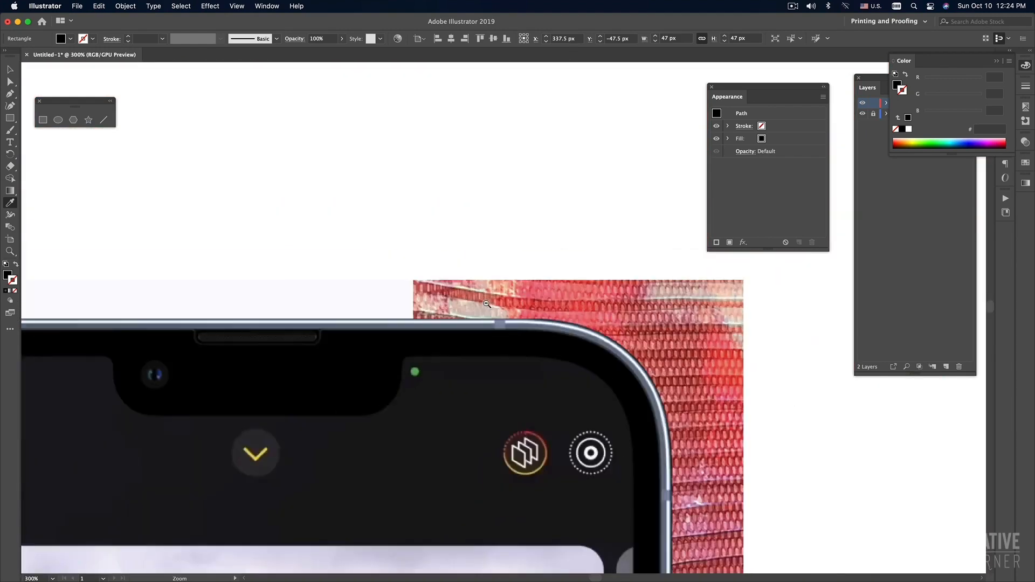
Step: Look over the reference phone's frame and screen at 150% magnification with the Eyedropper ready for the duplicate black square
left_click(486, 304, "alt")
left_click(486, 304, "alt")
left_click_drag(507, 393, 494, 277)
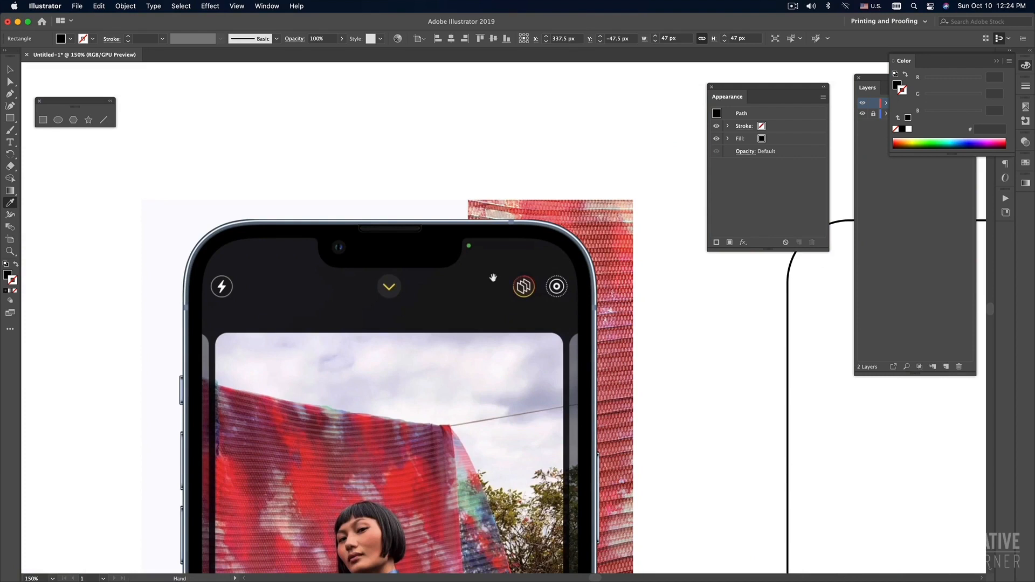
left_click_drag(484, 290, 473, 257)
scroll(474, 258, "down", 3)
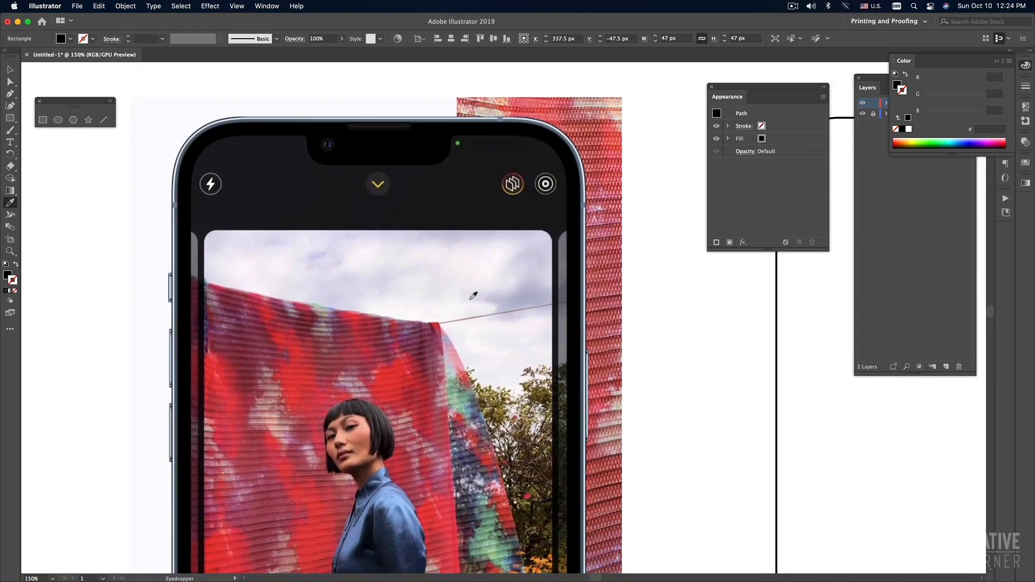
left_click_drag(534, 291, 521, 272)
left_click_drag(391, 263, 445, 268)
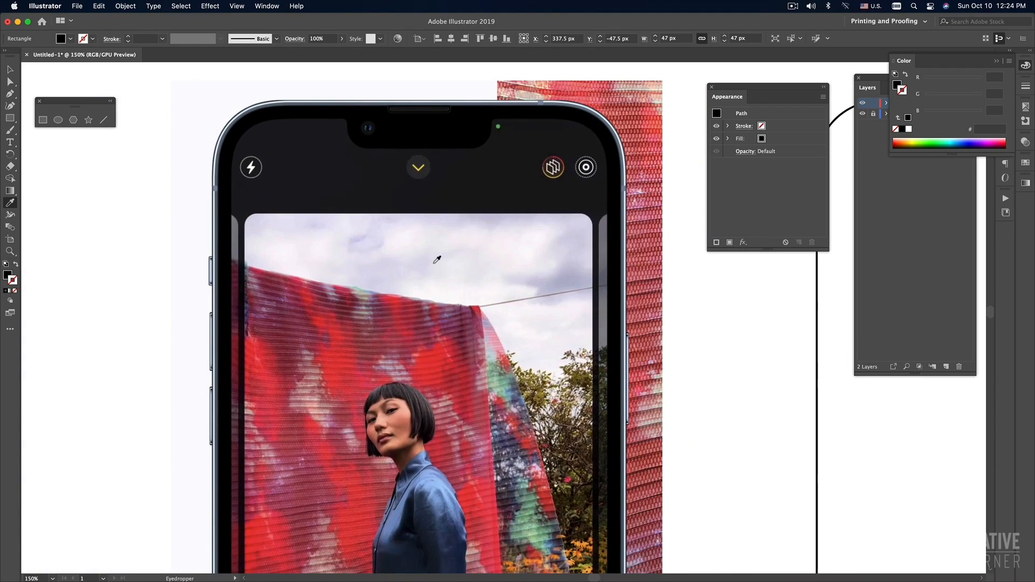
left_click_drag(423, 261, 421, 309)
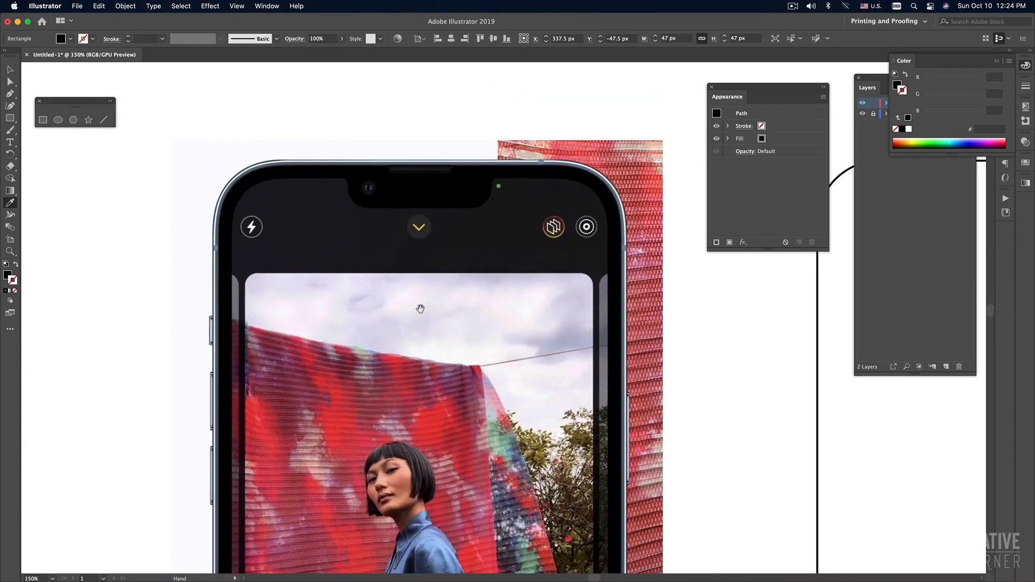
left_click_drag(474, 254, 446, 317)
left_click_drag(484, 277, 479, 349)
Step: Fill the duplicate square with the blue-grey sampled from the phone's metal rim near its upper right corner
left_click(494, 286, "super")
left_click(493, 326, "super")
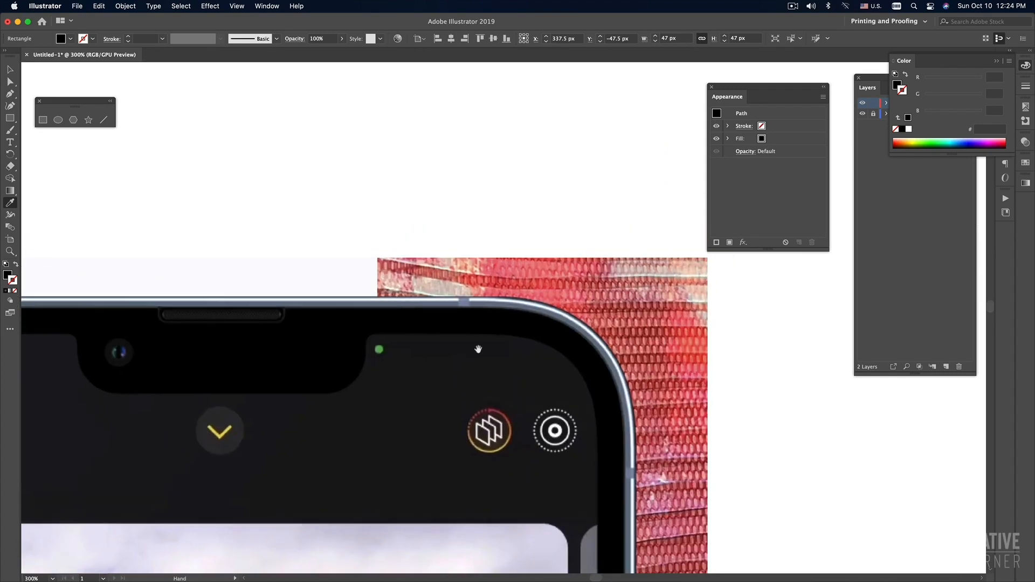
left_click(490, 323, "super")
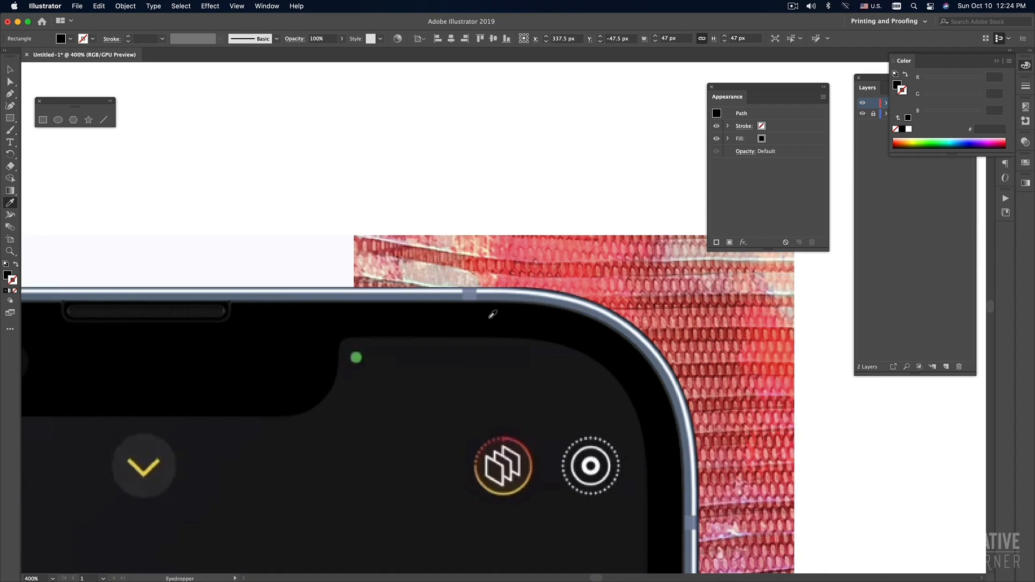
left_click(496, 293)
Step: Duplicate the blue-grey square horizontally, about 53 px to its right
left_click(422, 317, "alt+super")
key("super+minus")
key("super+minus")
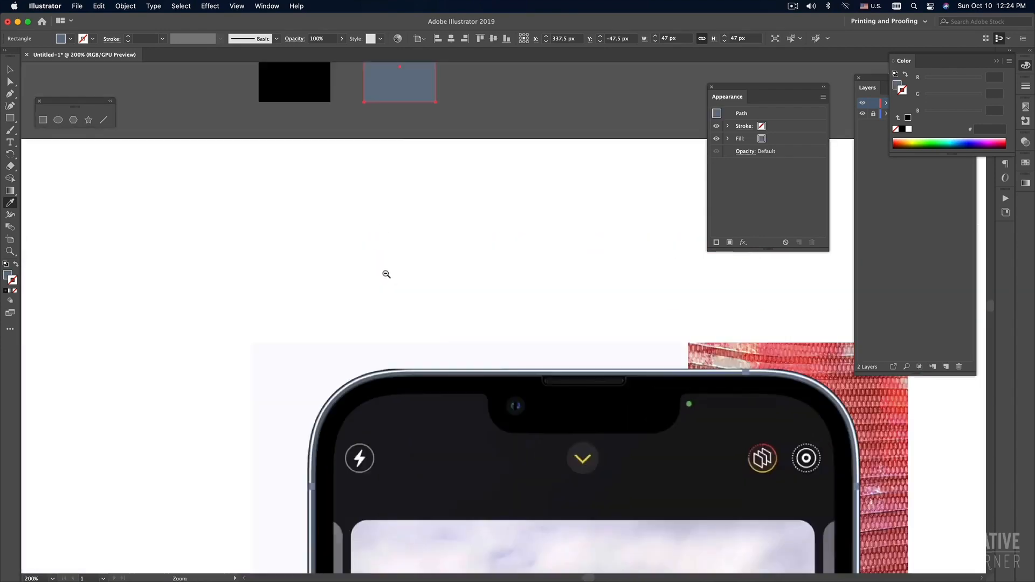
key("v")
left_click(462, 203)
left_click(414, 210)
left_click_drag(413, 214, 474, 213)
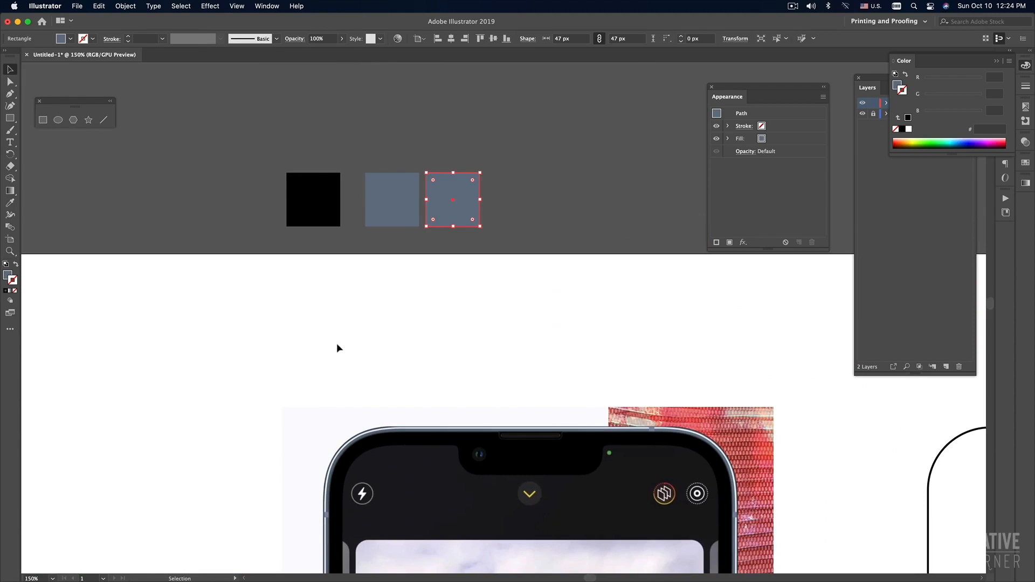
Step: Fill the new duplicate square with the white sampled from the highlight along the phone's top rim
key("i")
left_click(437, 315)
key("super+z")
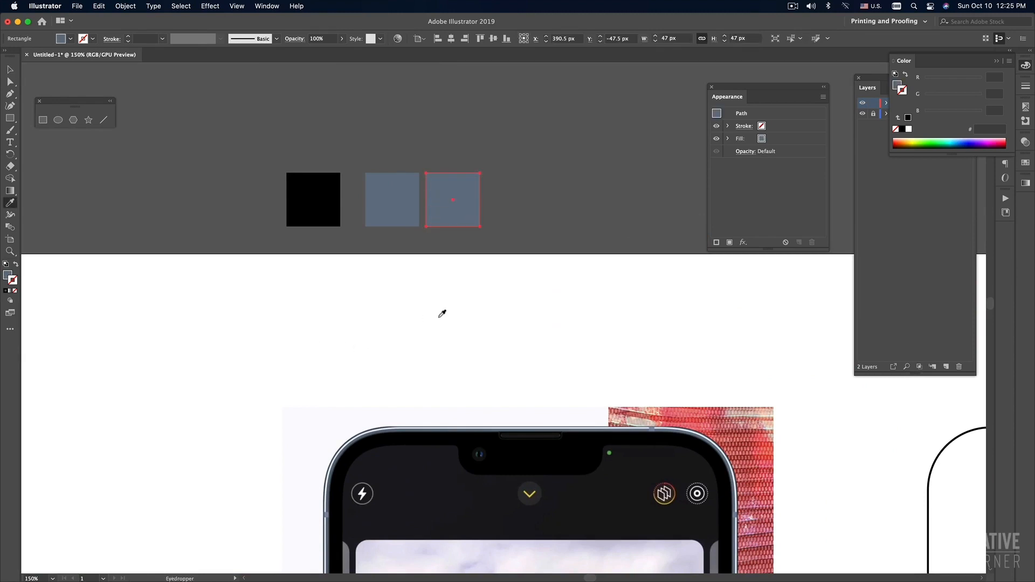
left_click_drag(571, 369, 341, 221)
left_click_drag(541, 377, 454, 377)
left_click(408, 305, "super")
left_click(454, 376, "super")
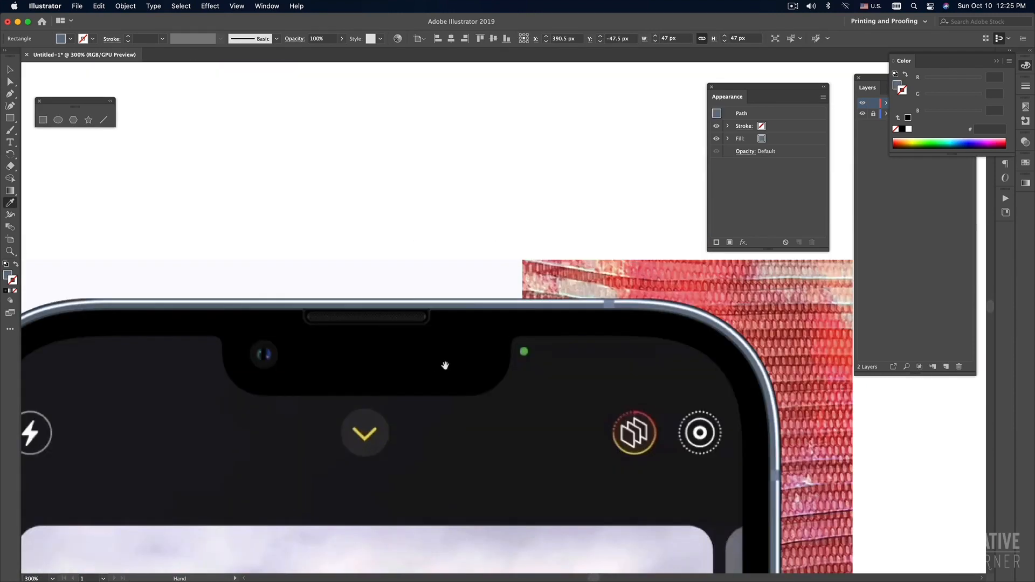
left_click_drag(468, 308, 452, 403)
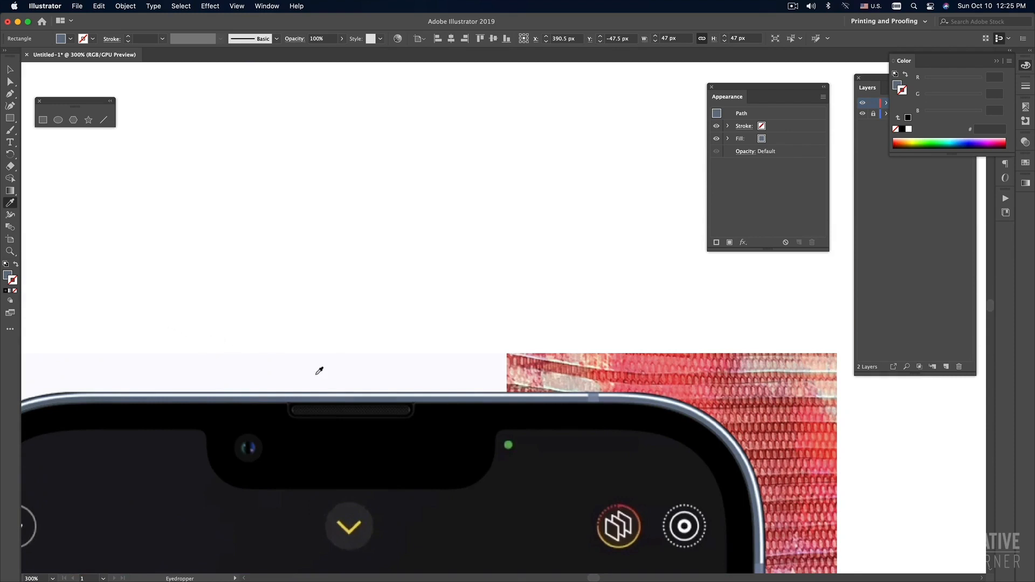
left_click(580, 436, "super")
left_click_drag(536, 385, 543, 407)
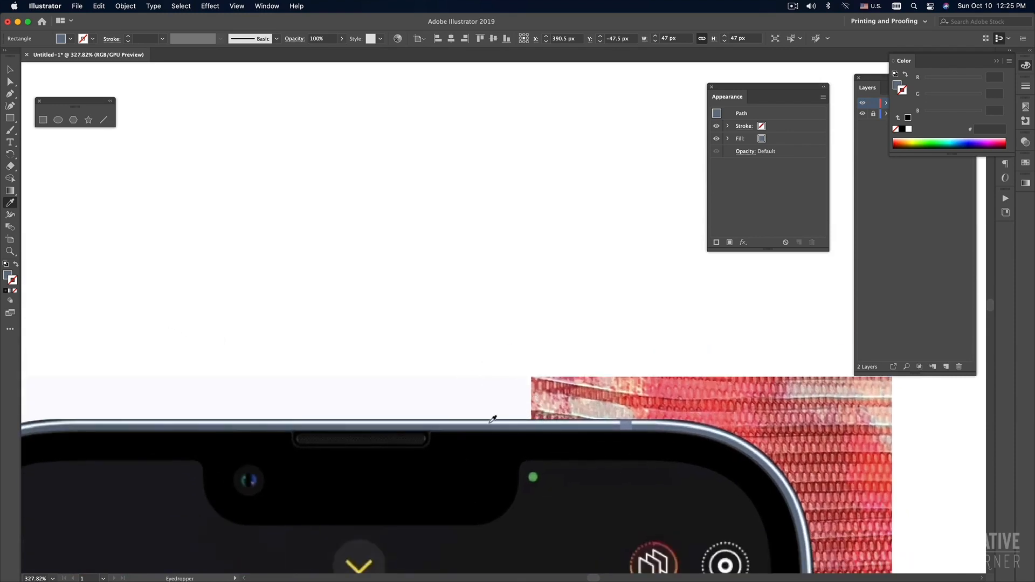
scroll(492, 419, "up", 1)
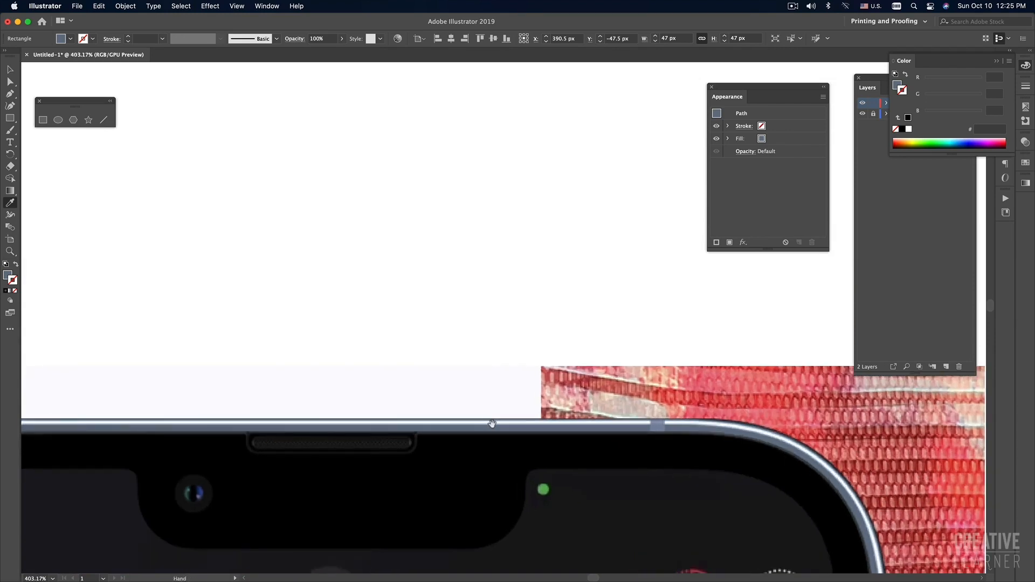
left_click(497, 418)
Step: Reposition the blue-grey and white squares into an evenly spaced row beside the black one and deselect them
key("super+1")
key("v")
mouse_move(418, 157)
left_mouse_down()
mouse_move(408, 158)
mouse_move(434, 154)
left_mouse_up()
left_click(596, 172)
left_click(535, 179)
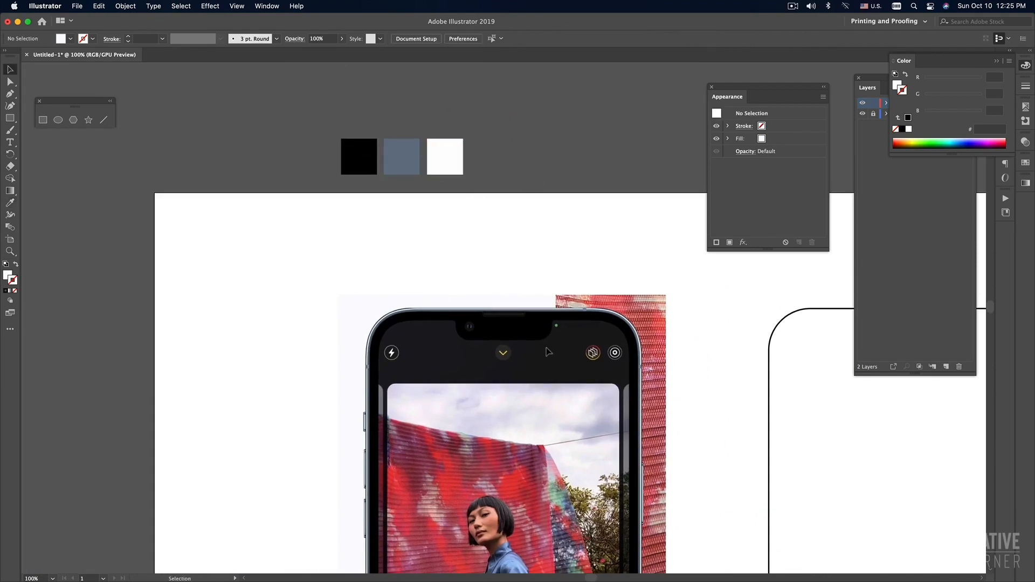
Step: Duplicate the white square horizontally, about 56 px to its right, and deselect it
left_click_drag(548, 357, 452, 368)
left_click(459, 282, "super")
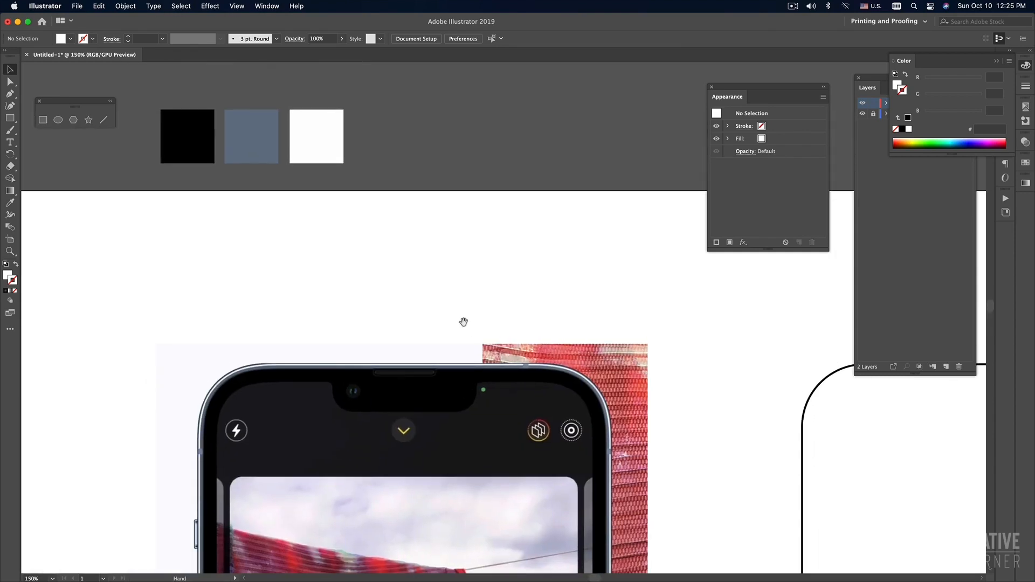
left_click_drag(530, 369, 522, 336)
left_click_drag(464, 276, 494, 299)
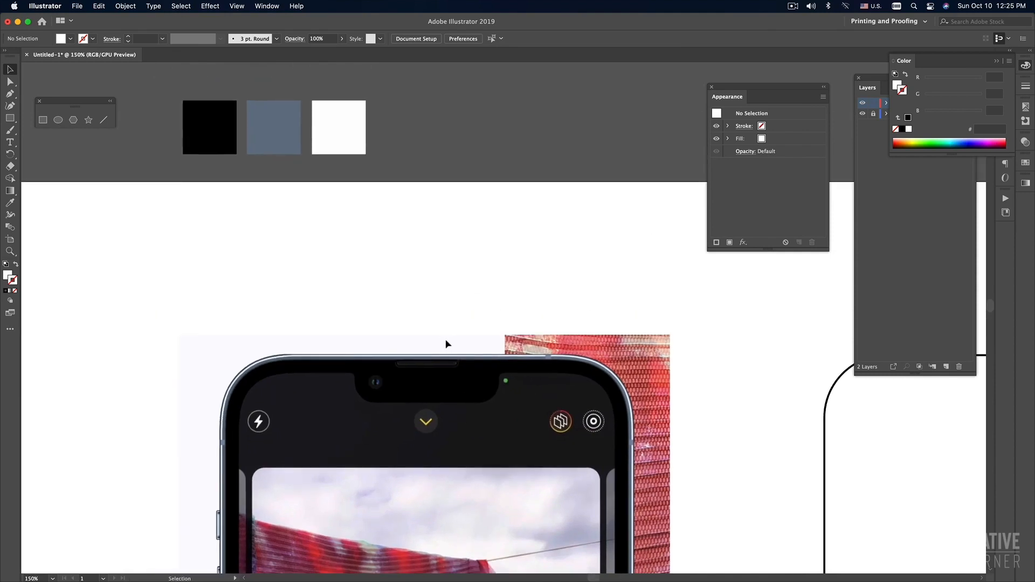
left_click(331, 130)
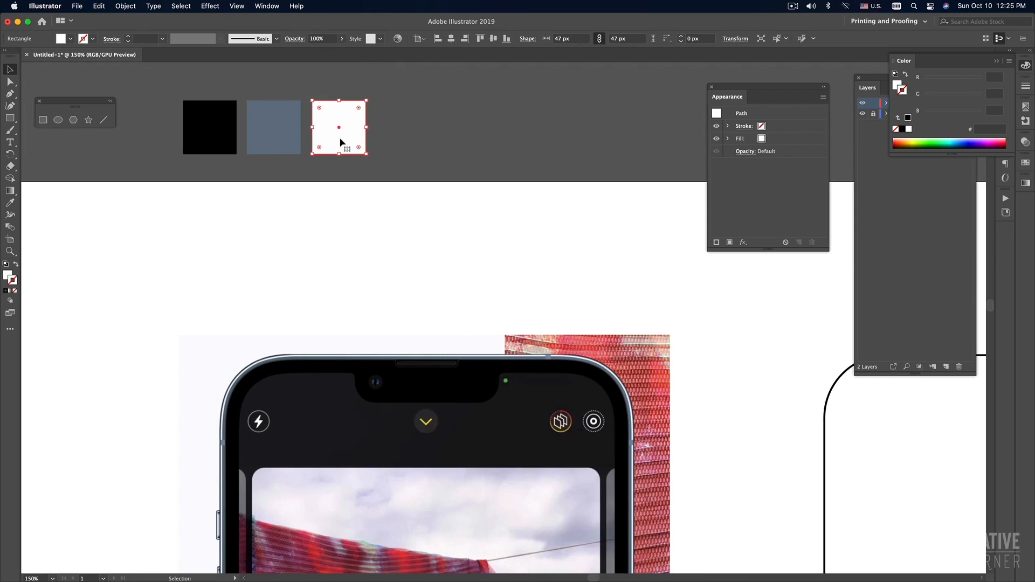
left_click_drag(339, 141, 405, 145)
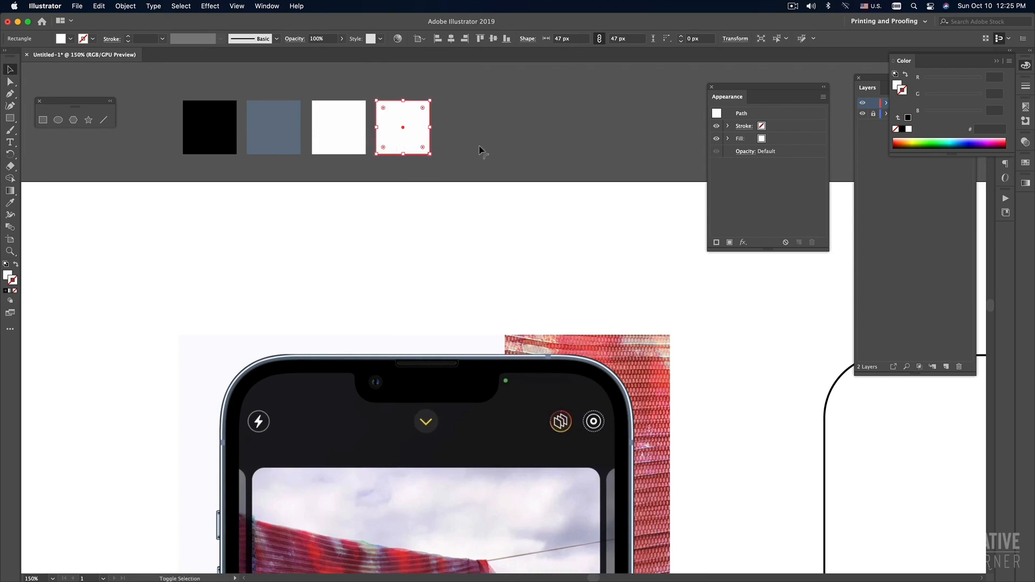
left_click(614, 162)
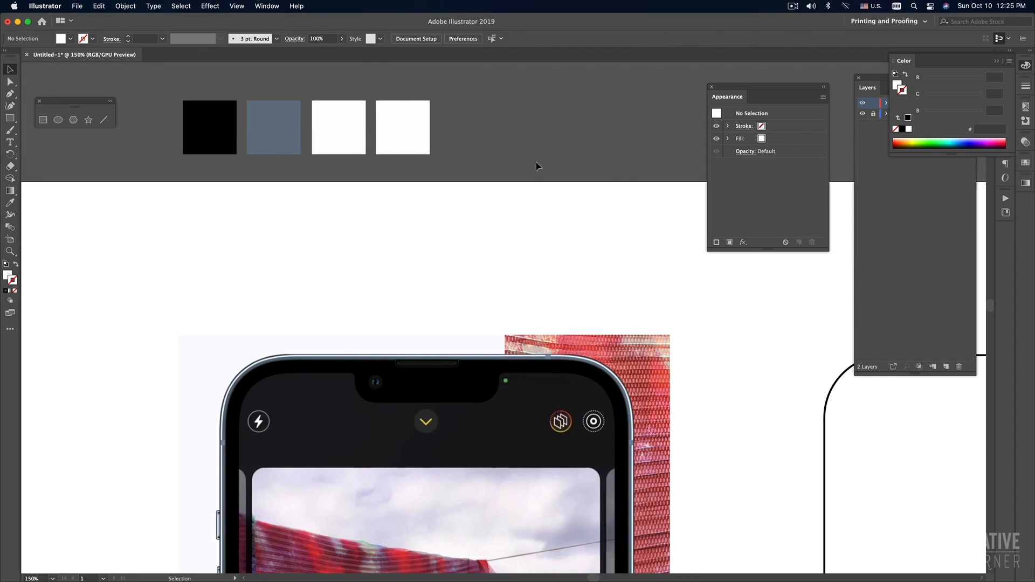
Step: Show the Swatches panel and place it beside the Appearance panel
left_click_drag(178, 92, 488, 157)
left_click(489, 159)
left_click(262, 6)
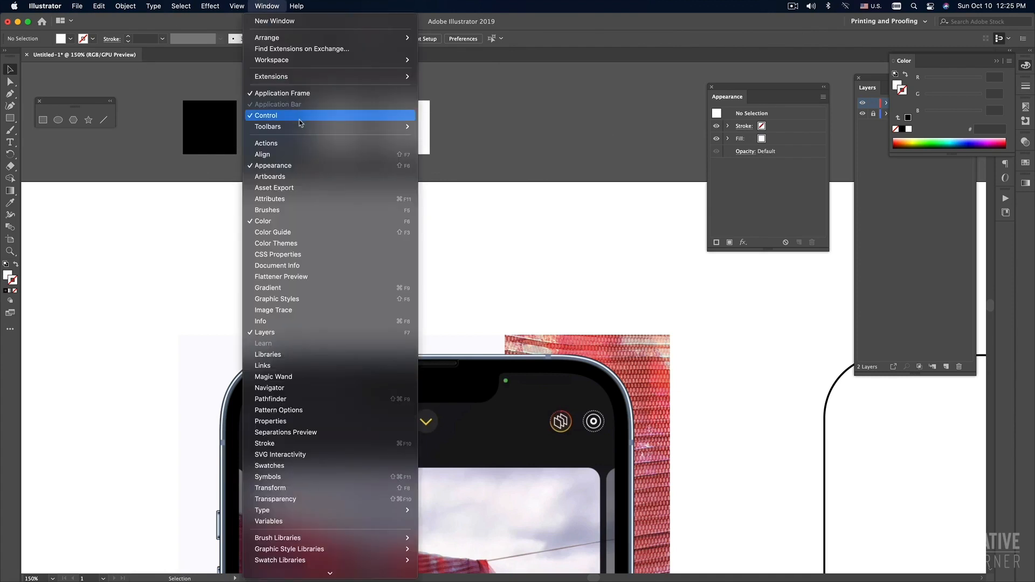
left_click(268, 6)
left_click(268, 5)
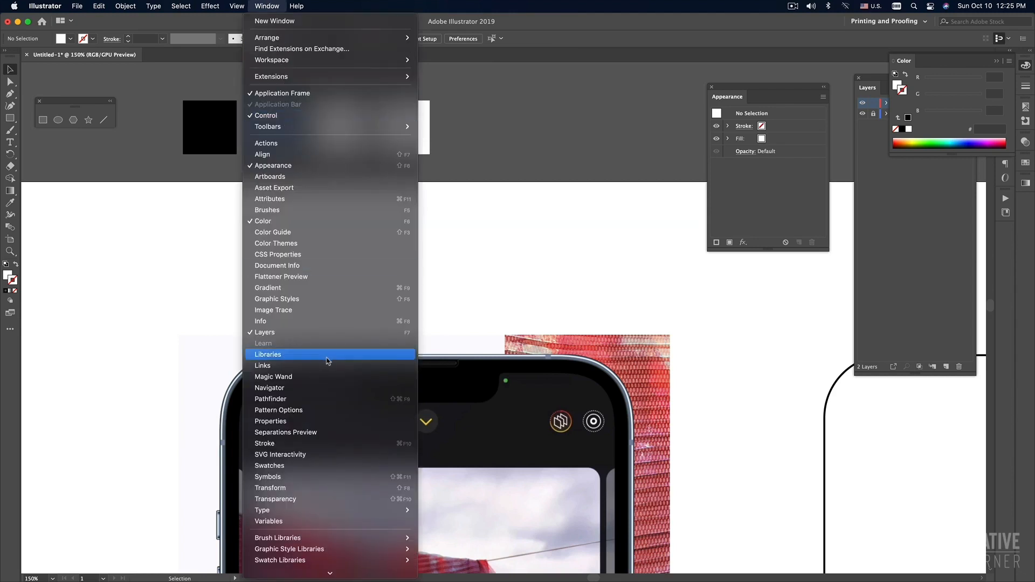
left_click(272, 468)
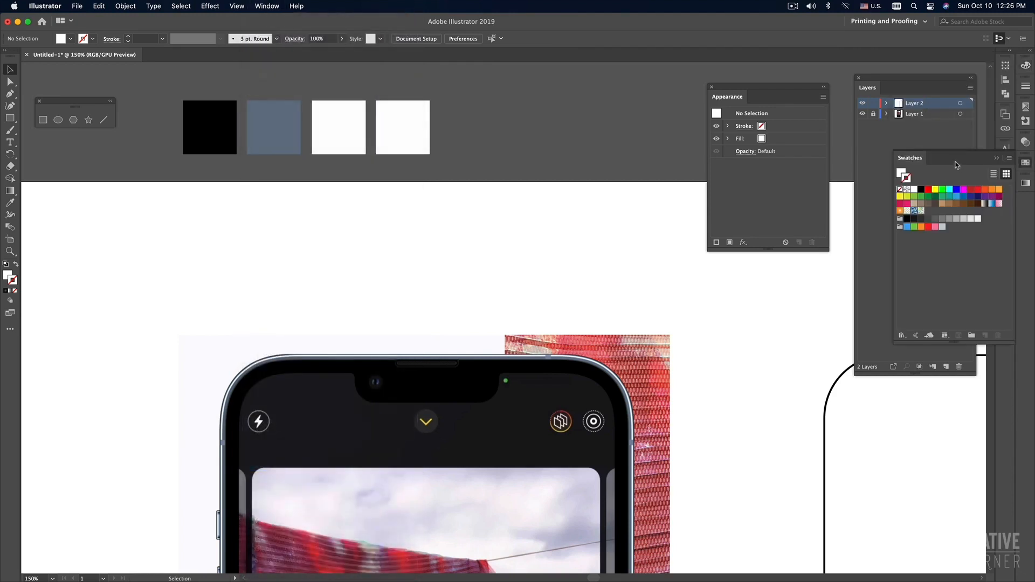
left_click_drag(926, 161, 614, 84)
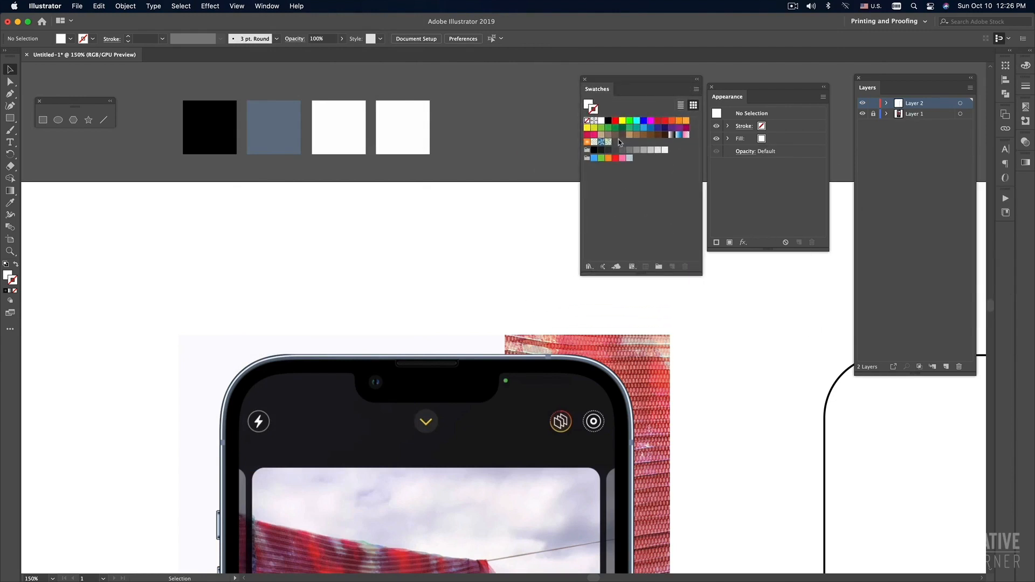
Step: Fill the duplicate white square with the dark grey sampled from the area above the photo on the phone's screen
left_click(422, 143)
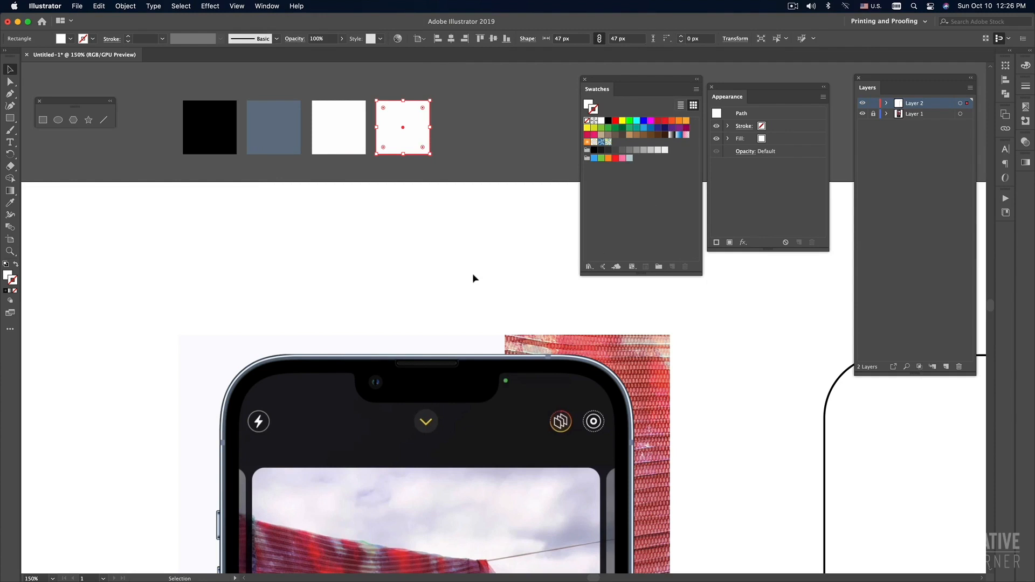
key("i")
key("super+space")
left_click(460, 340)
left_click_drag(467, 325, 419, 344)
left_click(493, 328, "alt+super")
left_click(490, 330, "super")
left_click(438, 237, "alt+super")
left_click(439, 238, "alt+super")
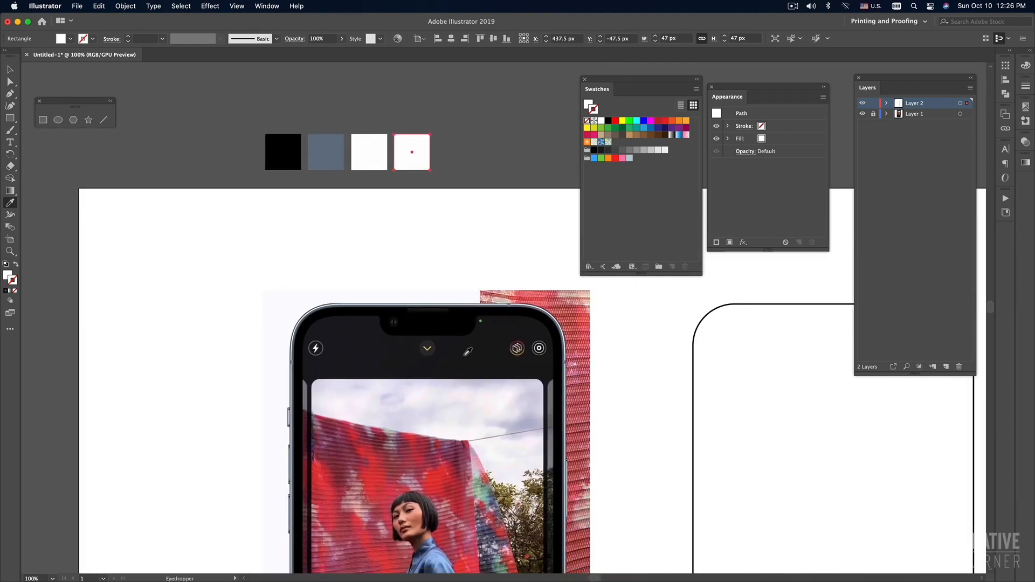
left_click(465, 355)
Step: Duplicate the dark grey square horizontally, about 57 px to its right
key("v")
left_click(467, 178)
left_click_drag(495, 317, 447, 195)
left_click_drag(386, 239, 401, 259)
left_click(397, 289, "alt+super")
left_click(397, 289, "alt+super")
left_click(420, 192)
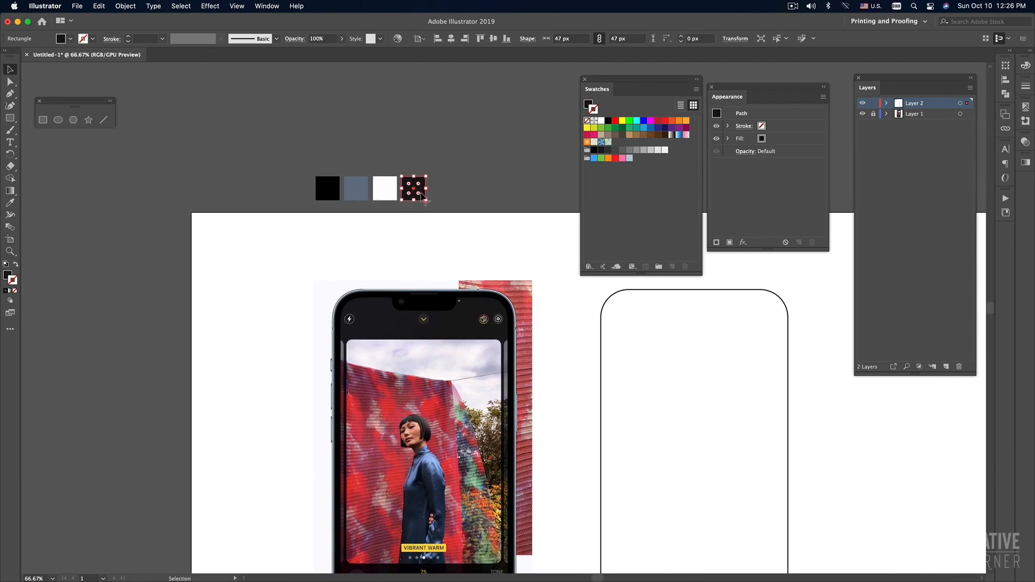
left_click_drag(421, 193, 452, 193)
Step: Fill the duplicate dark grey square with the yellow sampled from the VIBRANT WARM label on the phone's screen
scroll(456, 291, "down", 6)
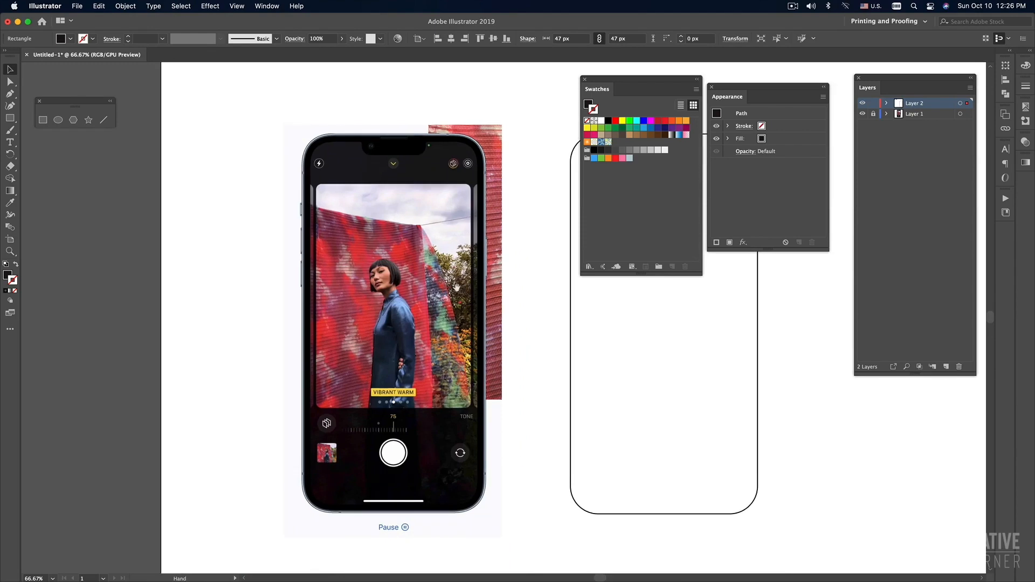
key("i")
scroll(424, 390, "up", 5)
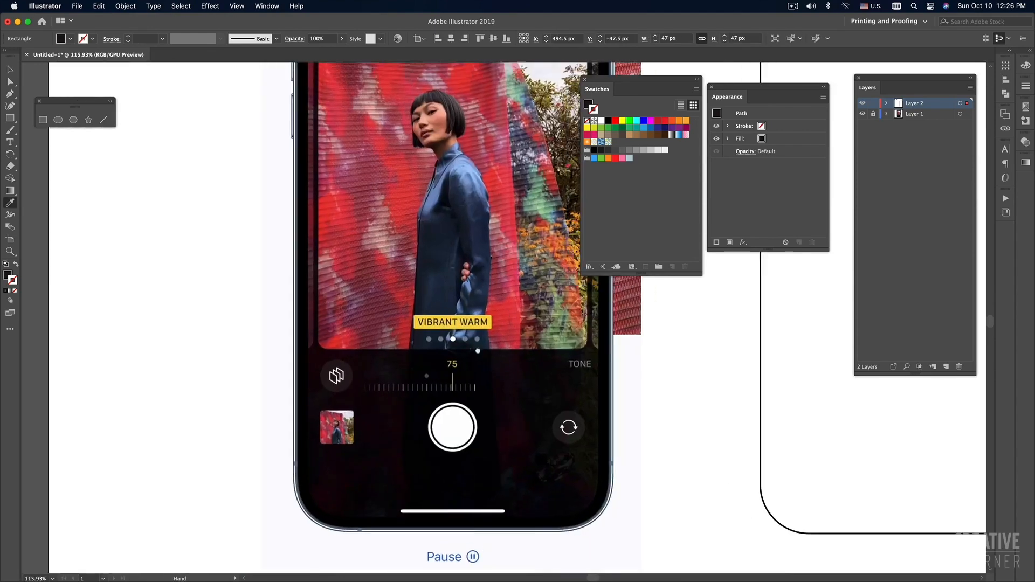
left_click(393, 408)
Step: Duplicate the yellow square horizontally, about 65 px to its right
left_click(421, 345, "alt+super")
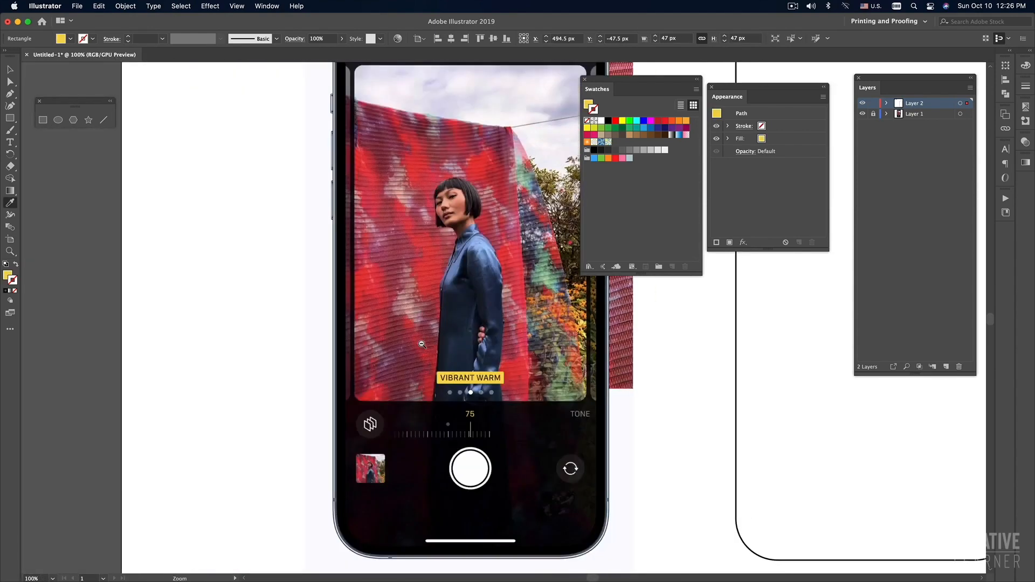
left_click(423, 343, "alt+super")
left_click(422, 344, "alt+super")
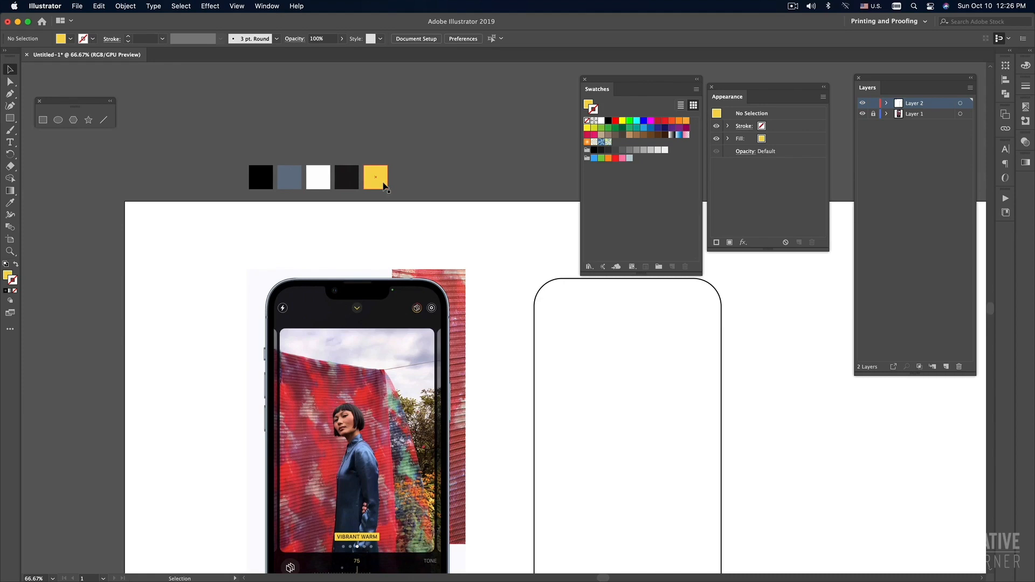
left_click_drag(385, 186, 417, 186)
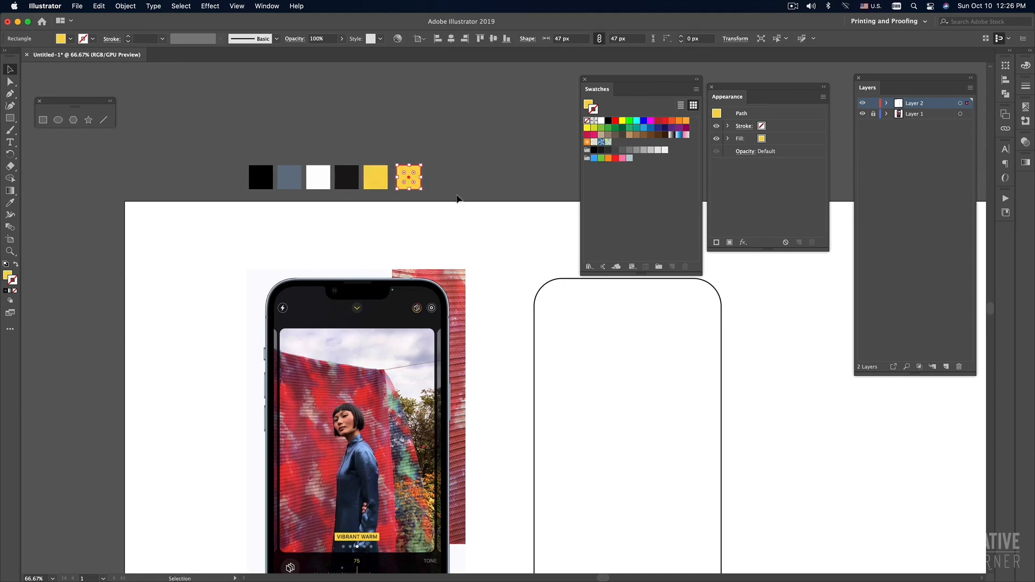
Step: Fill the duplicate yellow square with the red sampled from the fabric in the phone's photo
key("i")
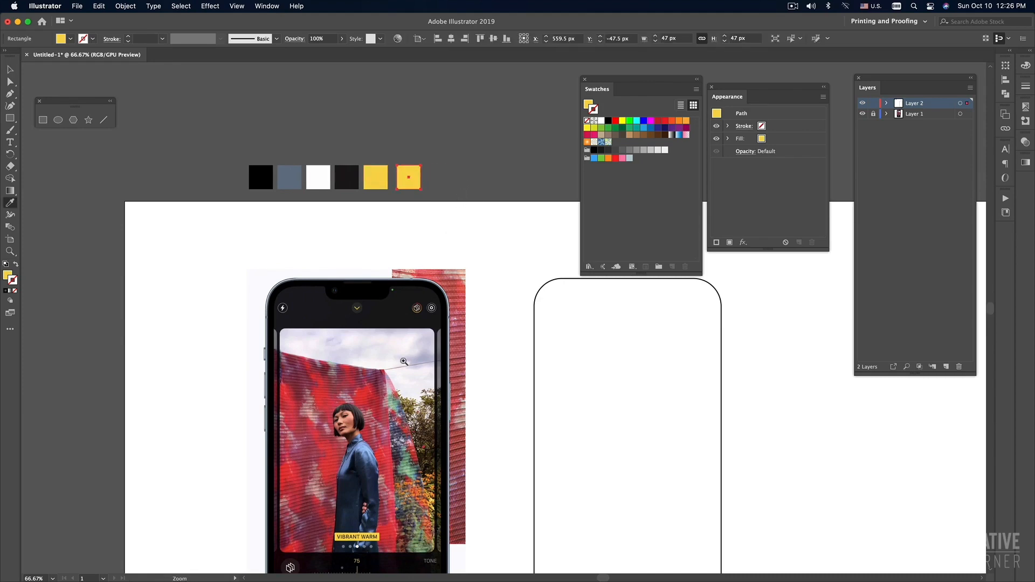
left_click(402, 361, "super")
left_click_drag(436, 279, 413, 337)
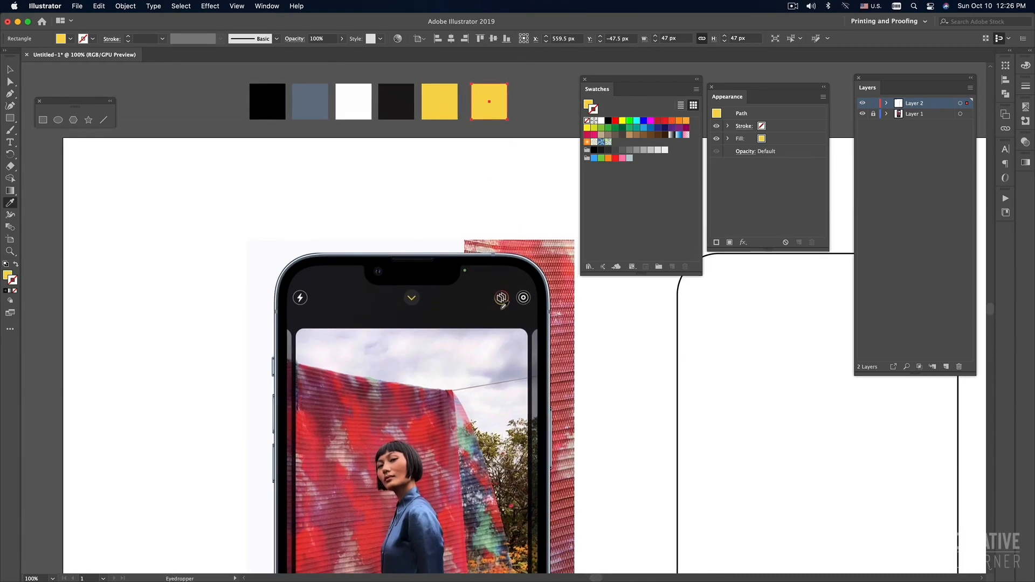
left_click_drag(487, 318, 364, 417)
left_click(437, 374, "super")
left_click(438, 374, "super")
left_click(448, 367, "alt+super")
left_click(448, 367, "alt+super")
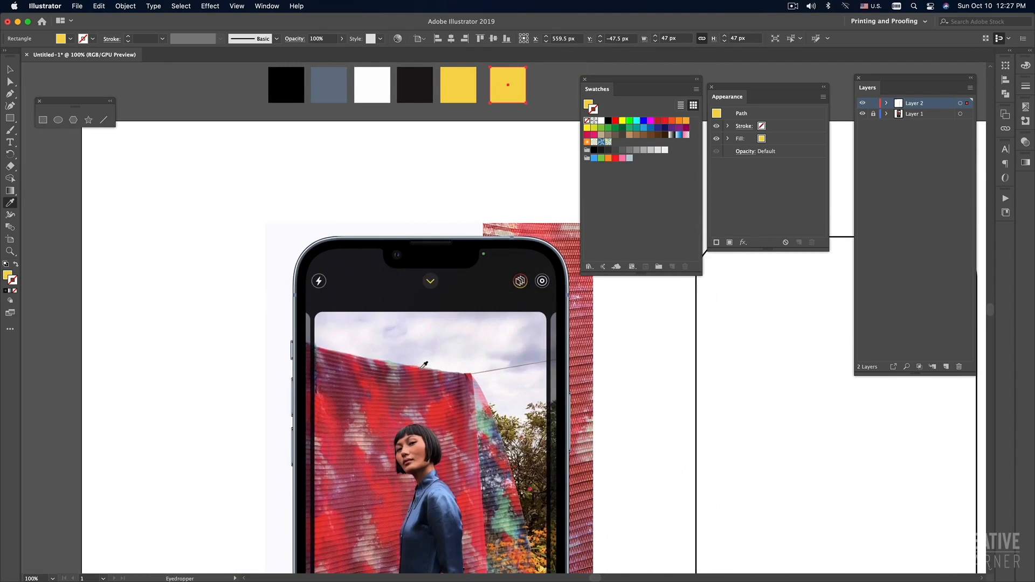
left_click(420, 367)
left_click(438, 343, "alt+super")
left_click(433, 343, "super")
left_click_drag(431, 305, 312, 330)
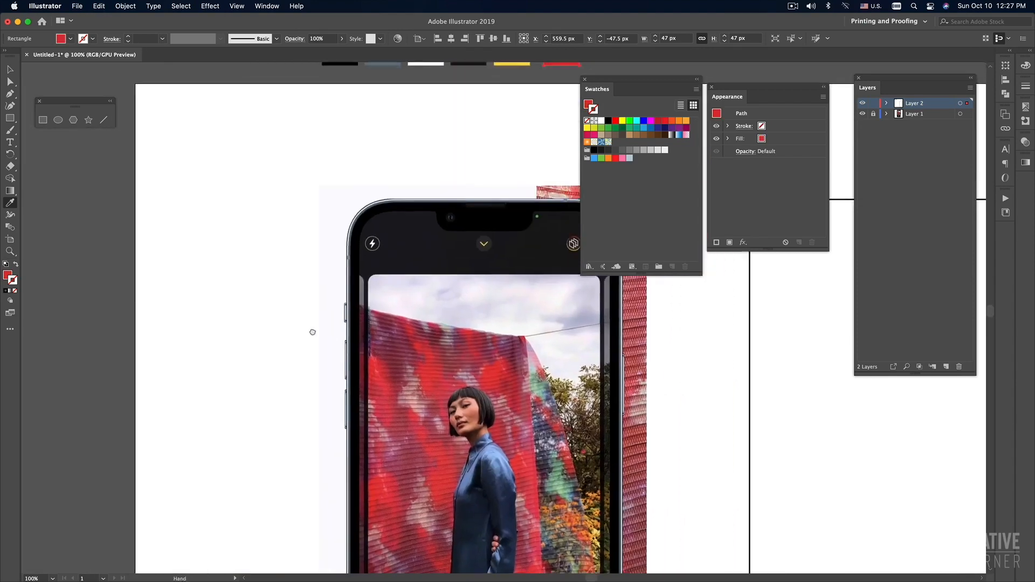
Step: Examine the row of sampled colour squares above the reference phone
left_click_drag(563, 294, 326, 339)
left_click(329, 340, "super")
left_click_drag(415, 294, 327, 378)
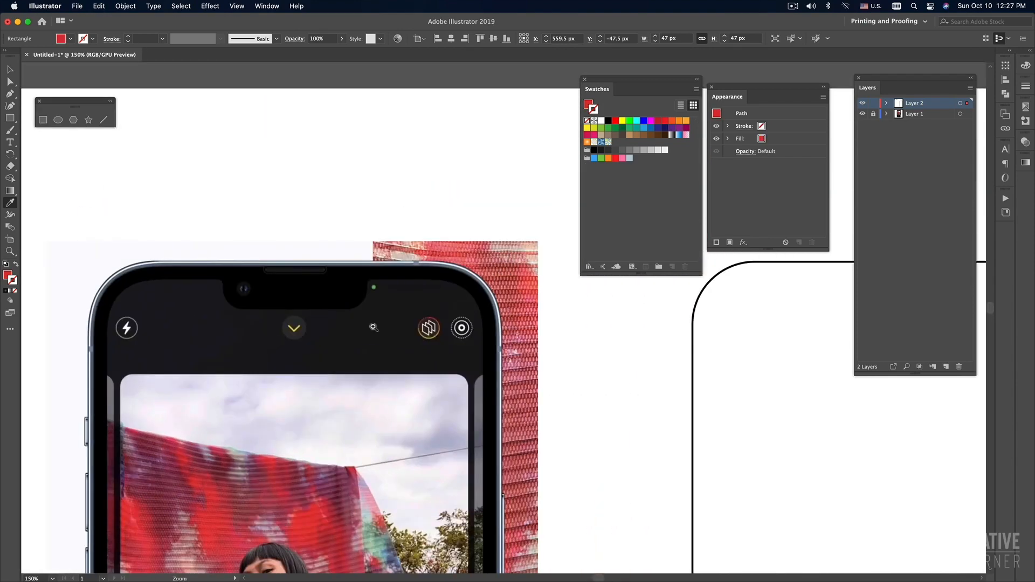
left_click(373, 326, "alt+super")
left_click(373, 327, "alt+super")
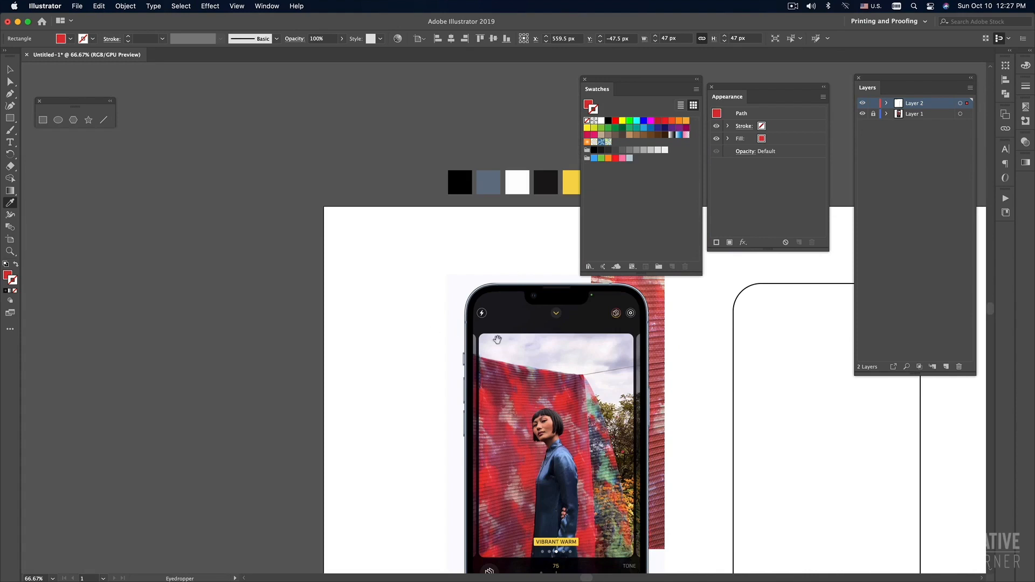
left_click_drag(544, 346, 254, 339)
key("v")
left_click(383, 162)
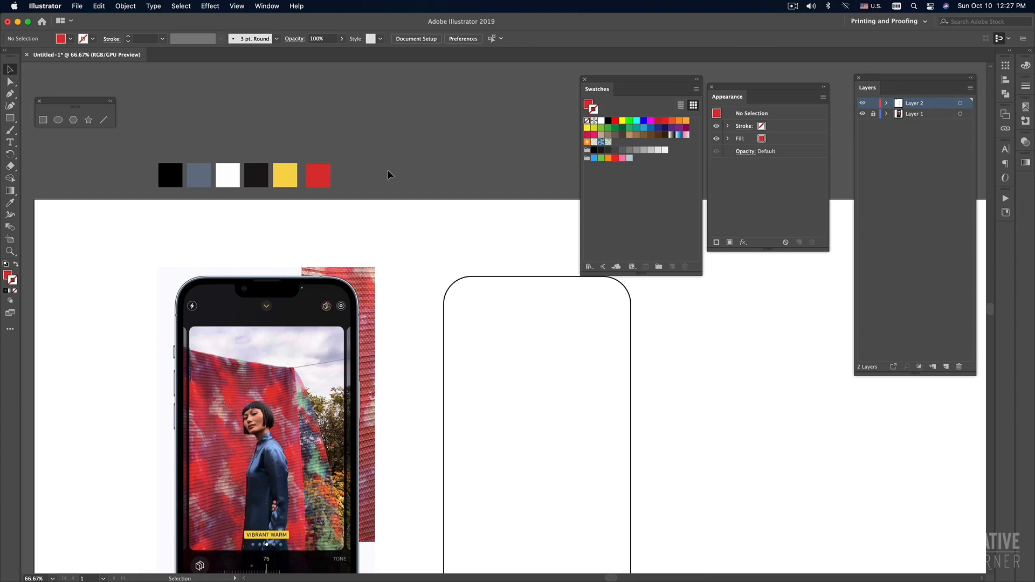
left_click_drag(142, 144, 409, 193)
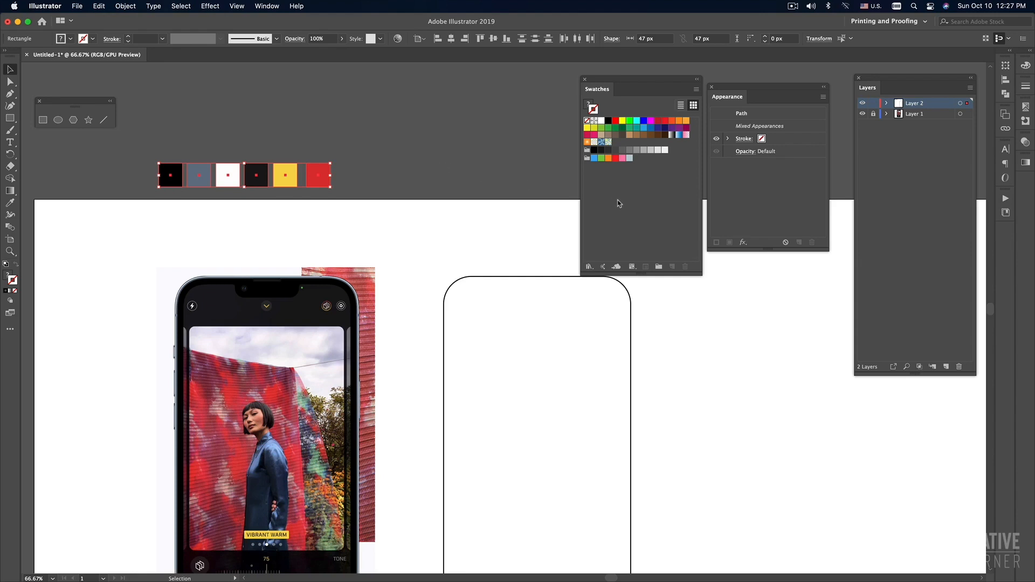
left_click(466, 165)
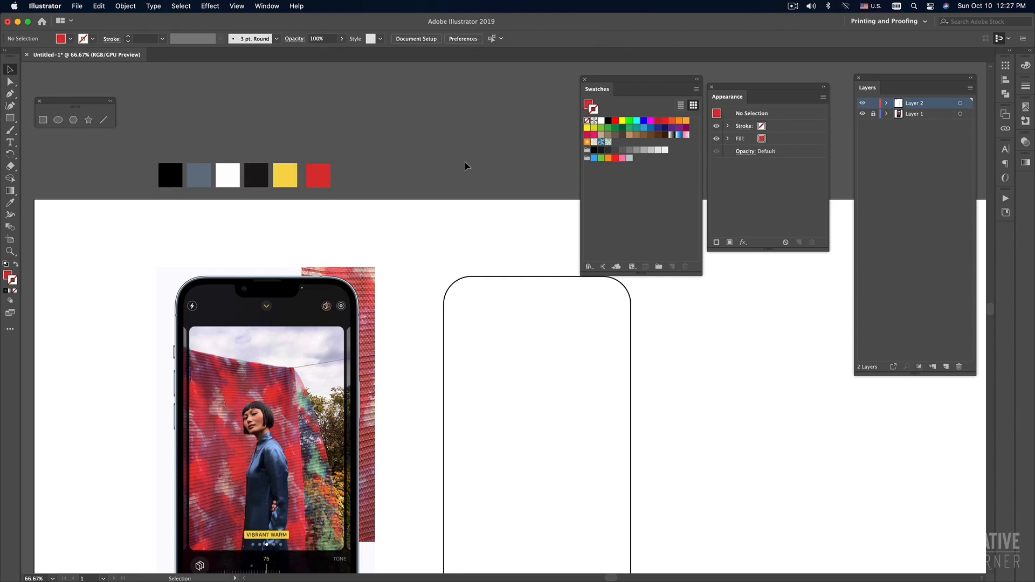
Step: Delete all the default colours and colour groups from the swatches, keeping only None and Registration
scroll(457, 285, "down", 1)
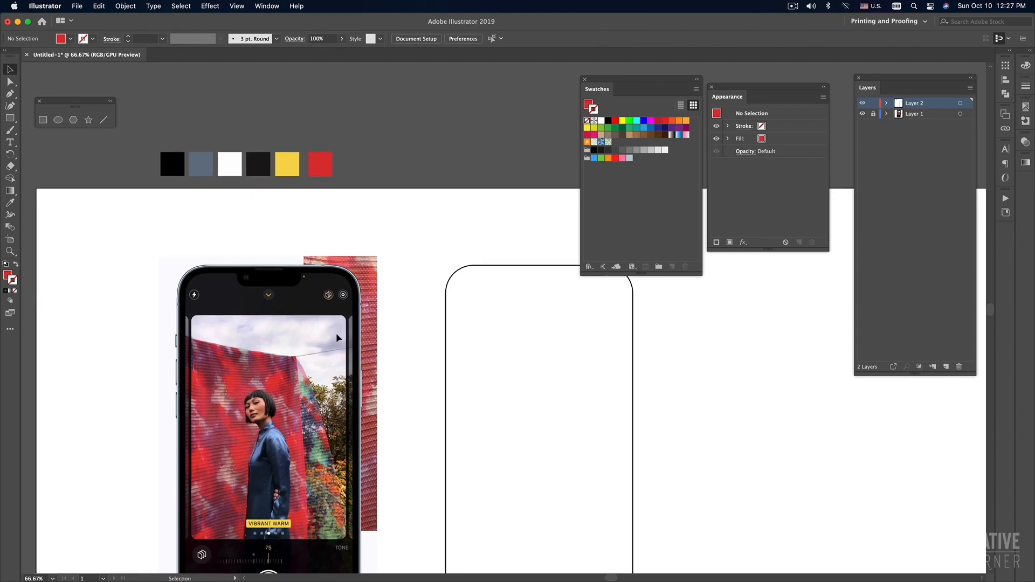
left_click(601, 122)
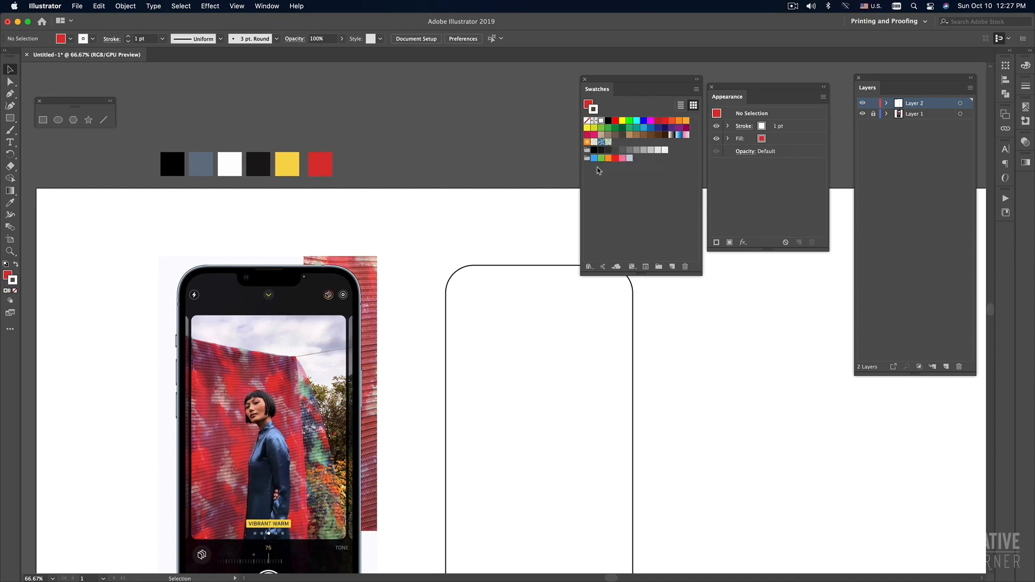
left_click(629, 159, "shift")
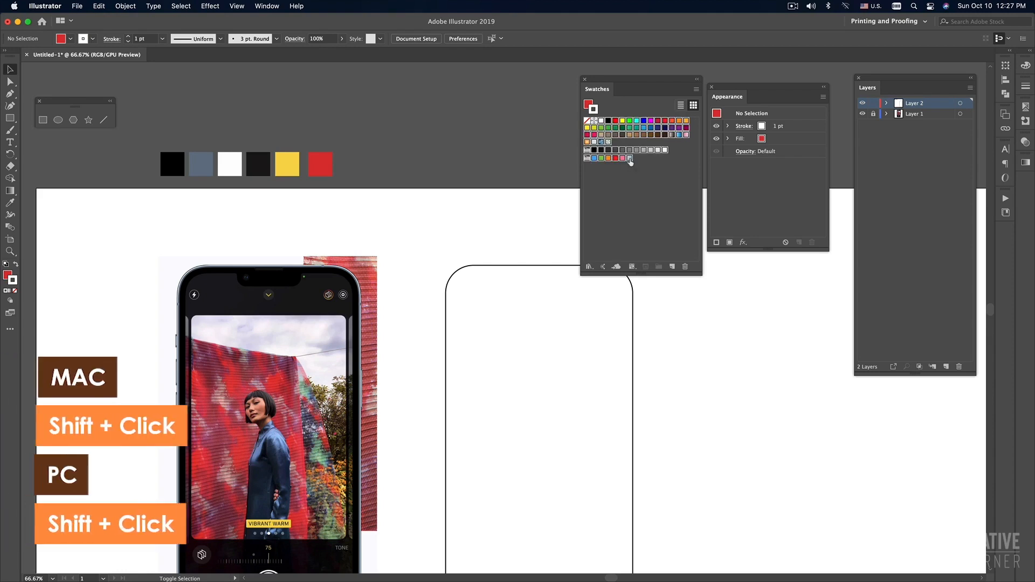
left_click(687, 269)
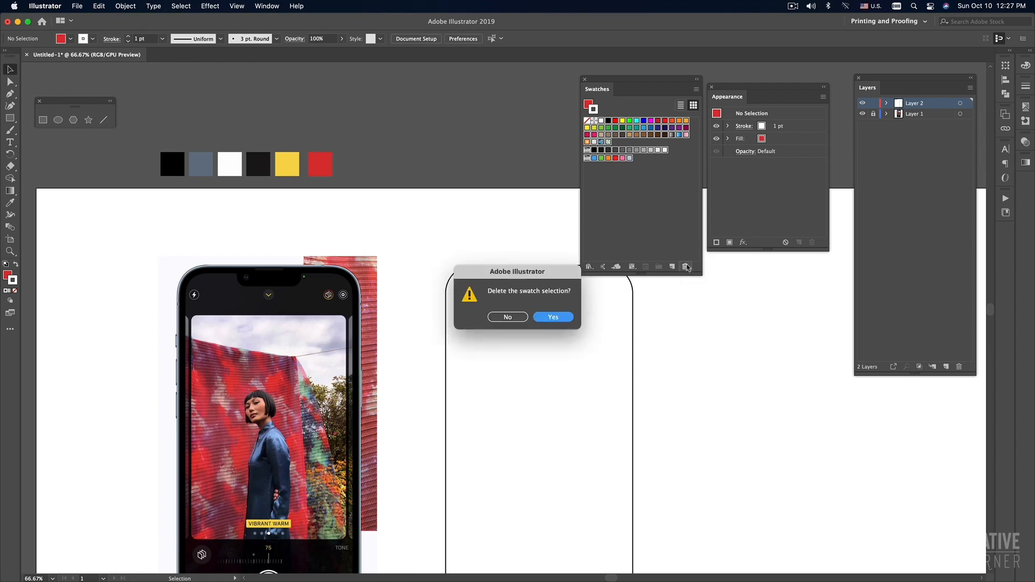
left_click(563, 322)
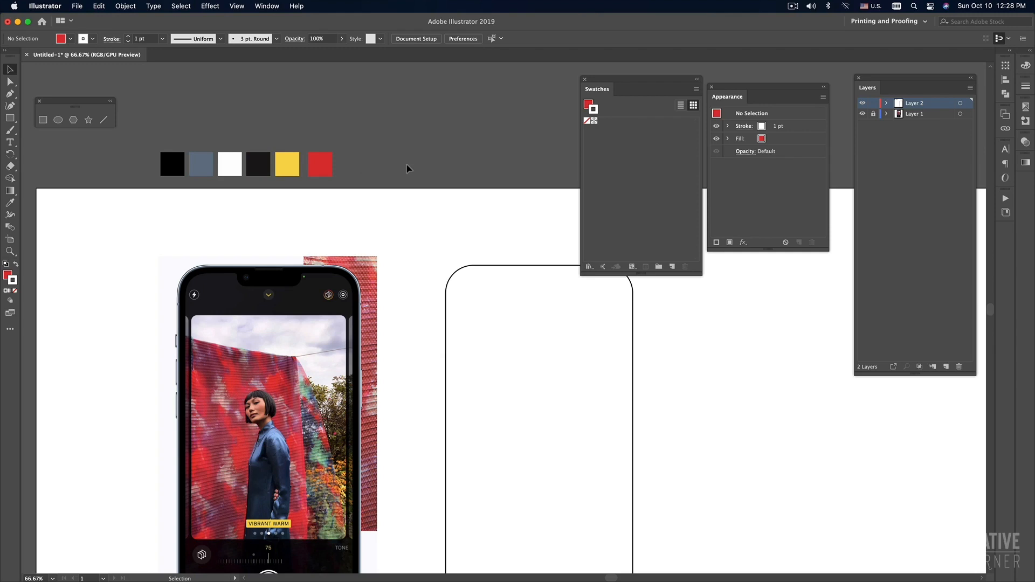
Step: Add the red square's colour to the emptied swatches
left_click(327, 167)
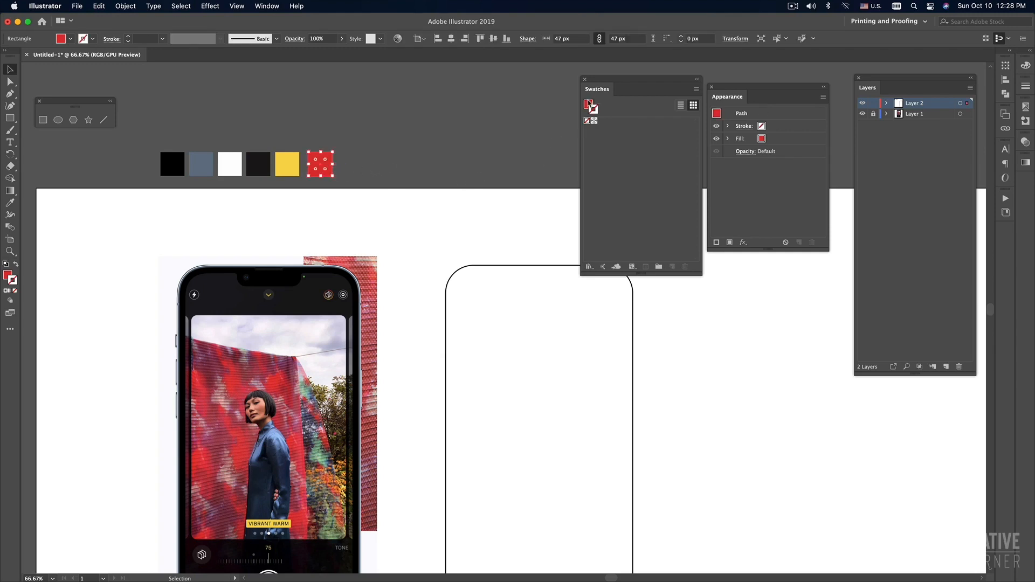
left_click(487, 153)
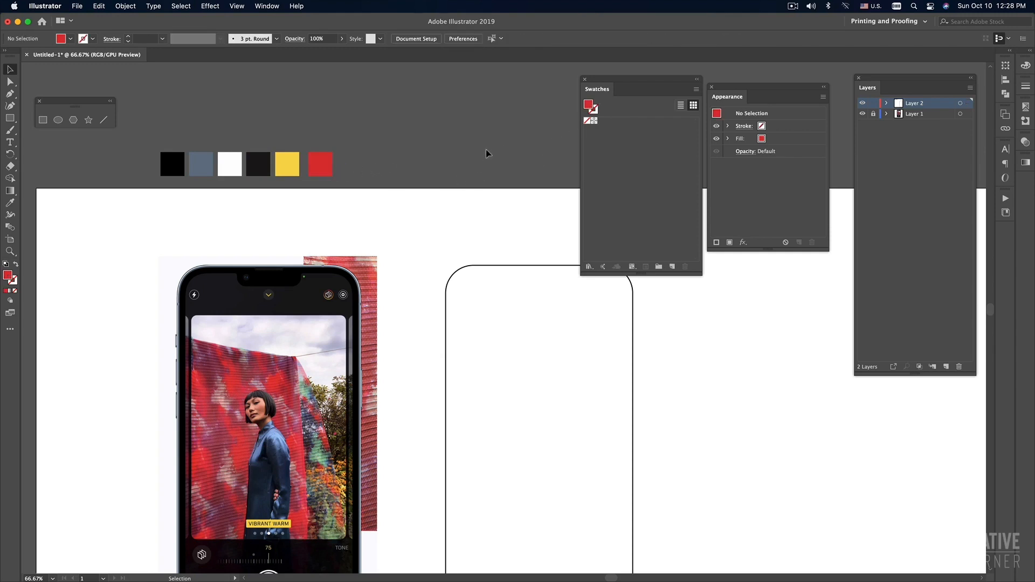
left_click(330, 172)
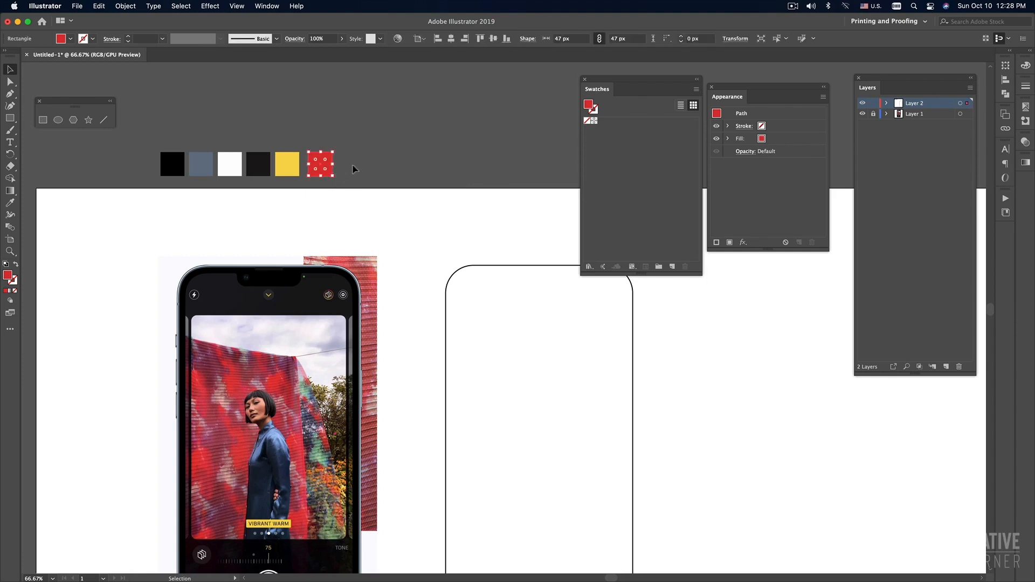
left_click_drag(328, 168, 636, 154)
left_click(429, 168)
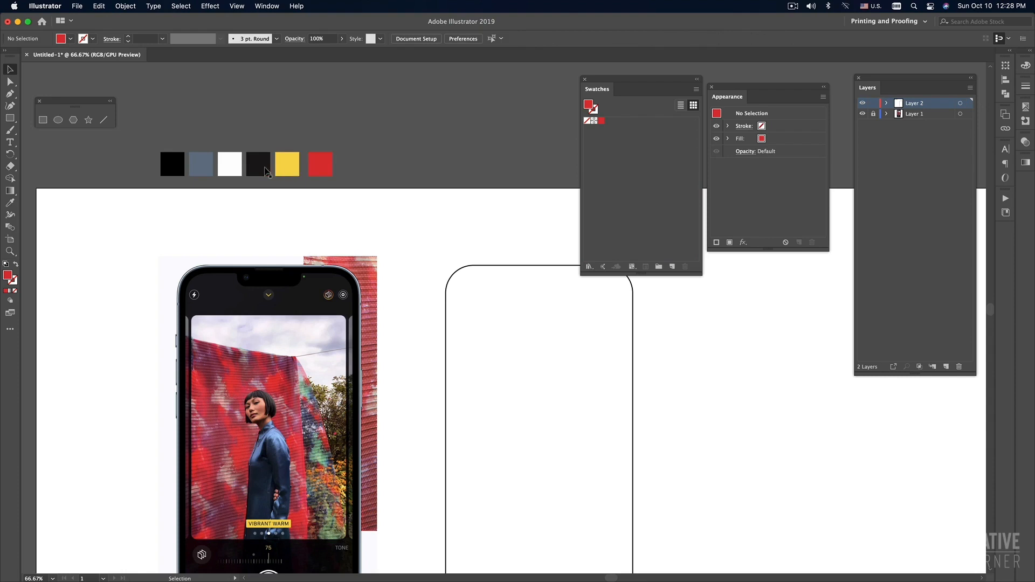
Step: Add the yellow, dark grey, white, blue-grey and black squares' colours to the swatches, in that order
left_click_drag(292, 173, 628, 168)
left_click(293, 137)
left_click_drag(261, 161, 623, 144)
left_click(352, 115)
left_click_drag(228, 161, 647, 157)
left_click(281, 115)
left_click(178, 163)
left_click(153, 170)
left_click_drag(168, 166, 664, 170)
left_click(412, 132)
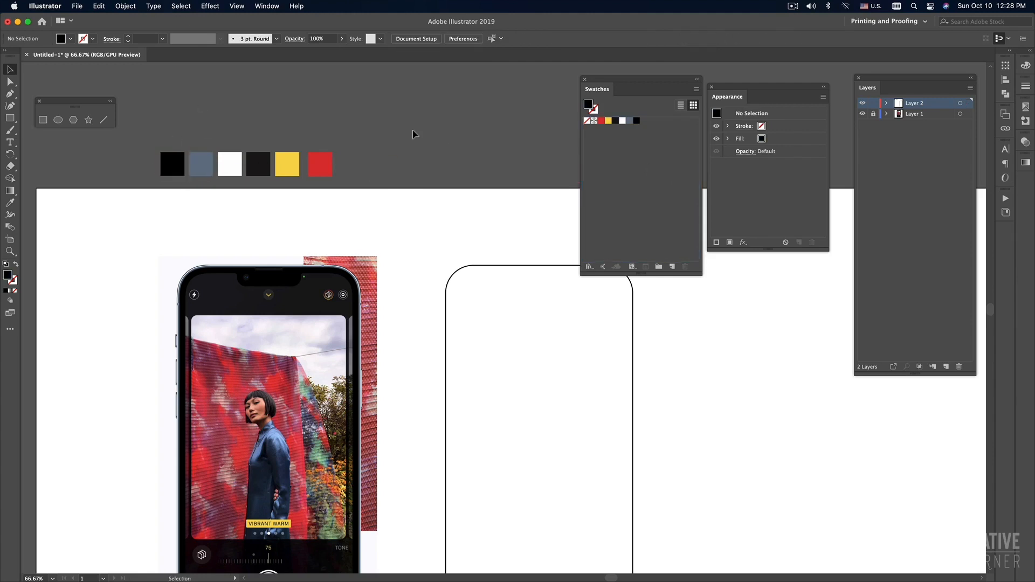
Step: Make the stroke active for the rounded phone outline and colour it with the yellow swatch
left_click_drag(485, 252, 453, 244)
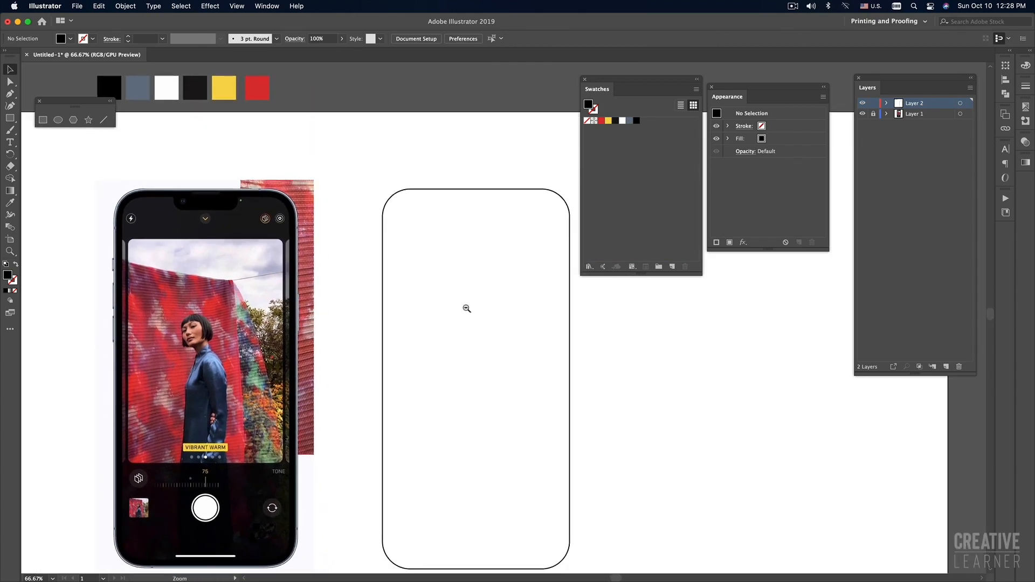
left_click(466, 309, "alt+super")
left_click_drag(480, 316, 426, 307)
left_click_drag(486, 209, 532, 296)
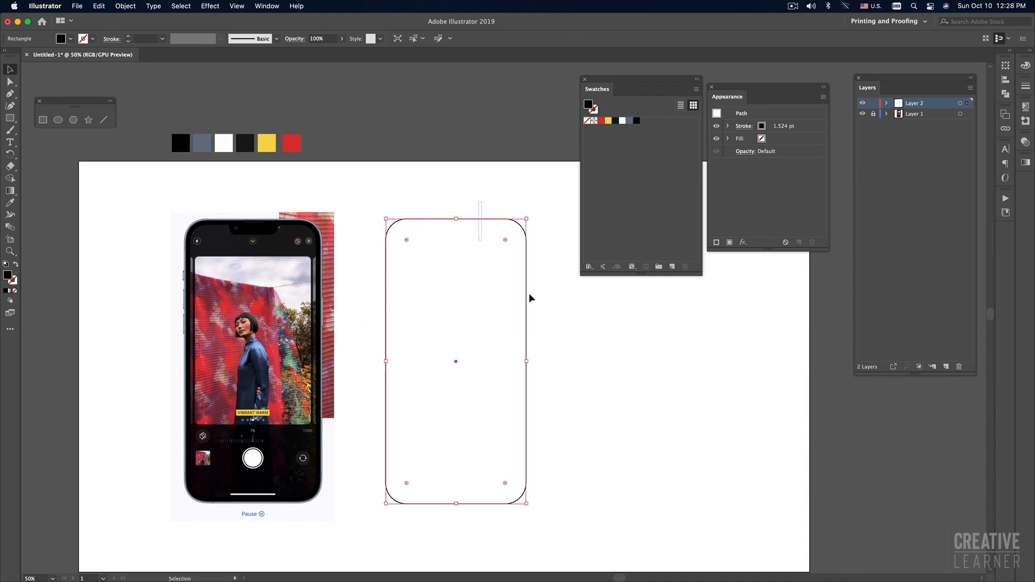
key("x")
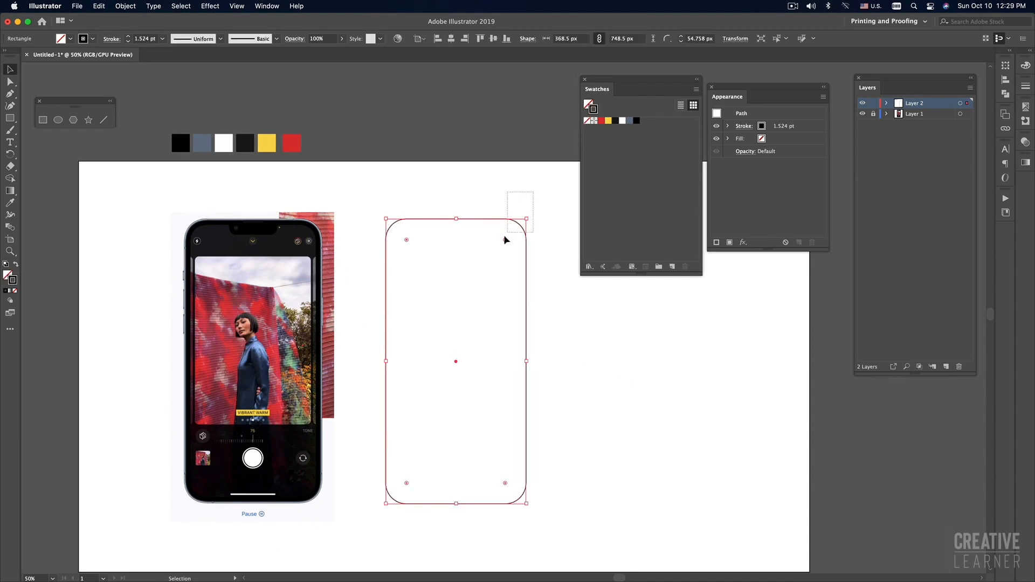
left_click(637, 120)
left_click(488, 203)
left_click_drag(544, 216, 479, 264)
left_click(609, 121)
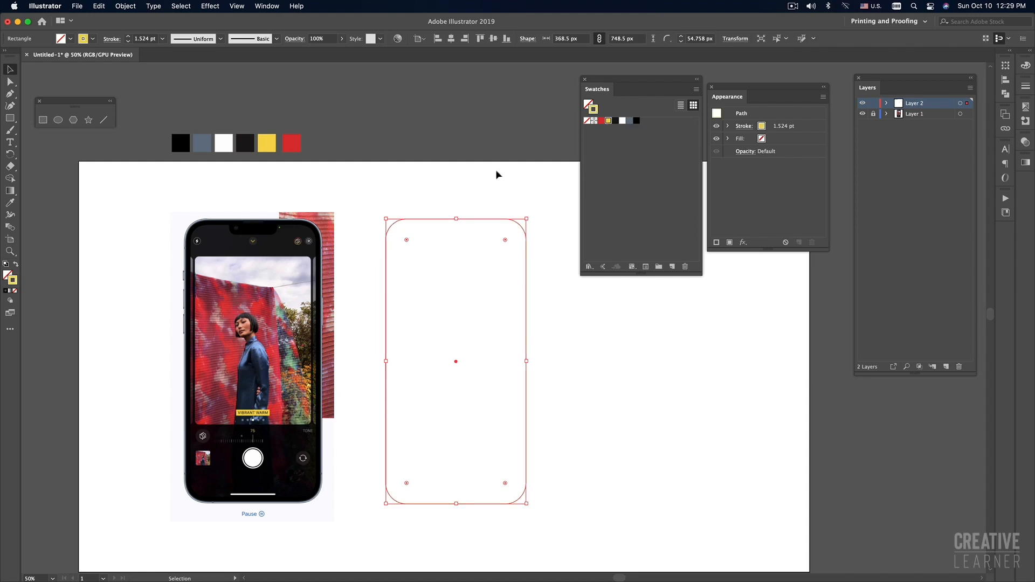
left_click(507, 197)
left_click_drag(532, 188, 497, 263)
left_click(565, 185)
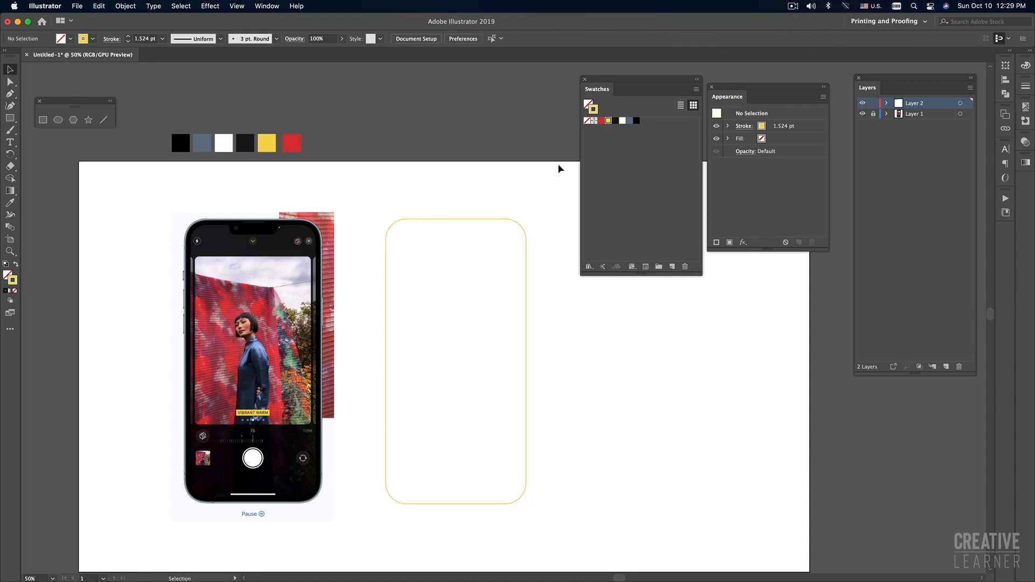
Step: Colour the phone outline's stroke with the black swatch
left_click(637, 120)
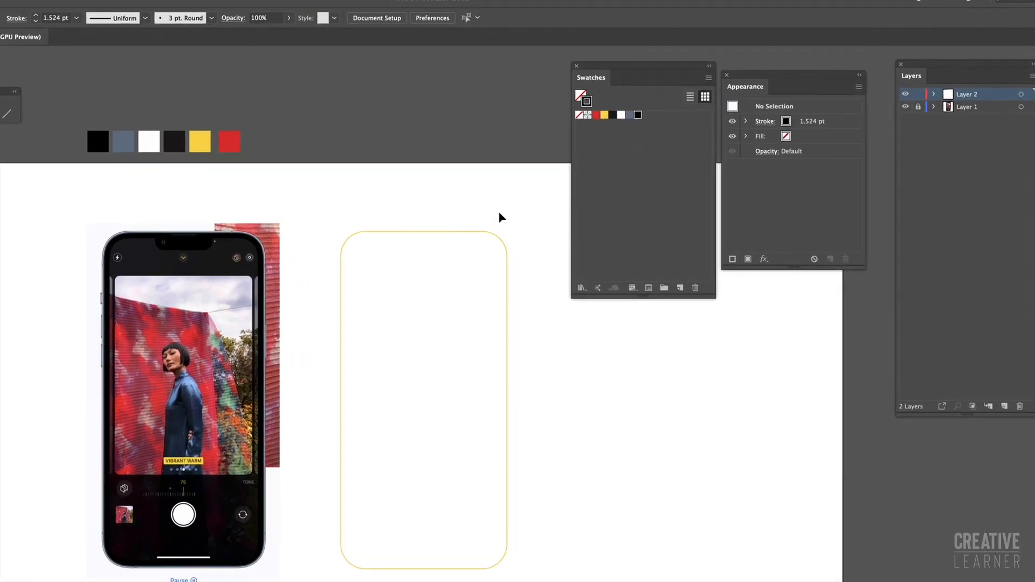
left_click_drag(499, 214, 462, 261)
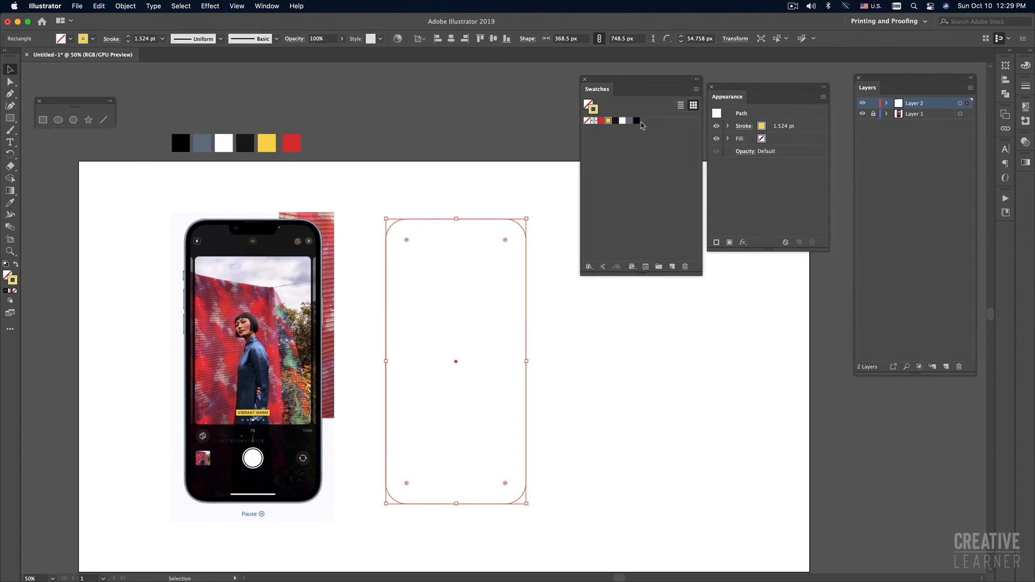
left_click(636, 122)
left_click(471, 189)
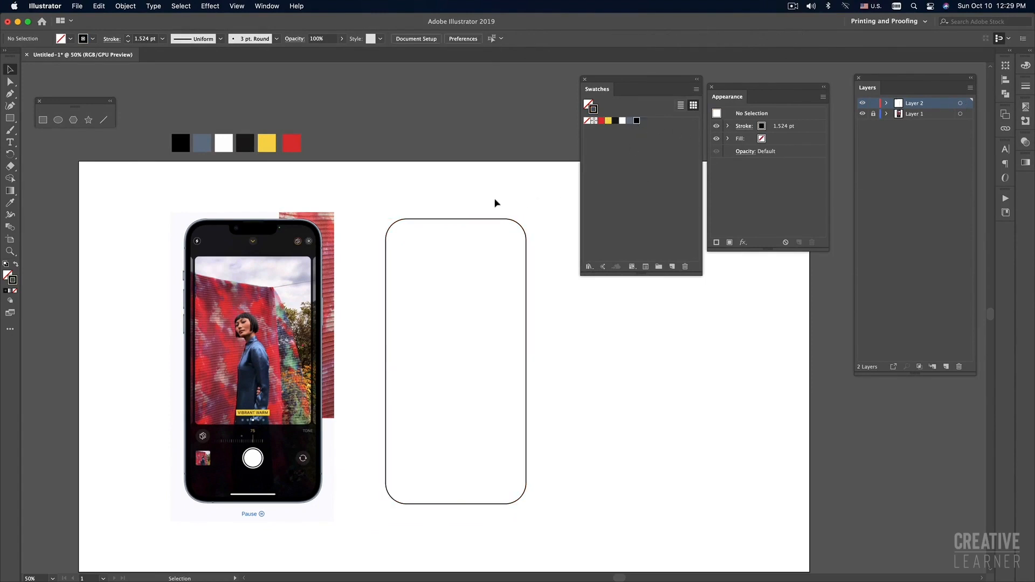
Step: Examine the layered edge bands of the phone frame in the reference screenshot
left_click(322, 248, "super")
left_click(477, 291, "super")
left_click_drag(529, 317, 419, 322)
left_click(420, 322, "super")
left_click_drag(500, 329, 458, 329)
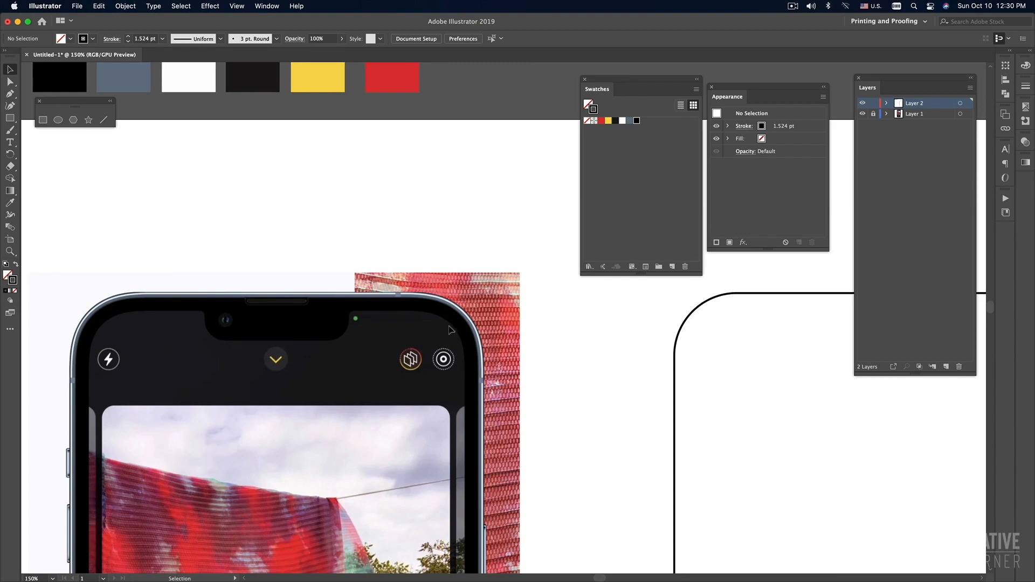
left_click_drag(446, 330, 194, 325)
left_click_drag(329, 368, 235, 323)
Step: Duplicate the phone outline's black stroke in its appearance and colour the upper copy with the red swatch
left_click(446, 322, "alt+super")
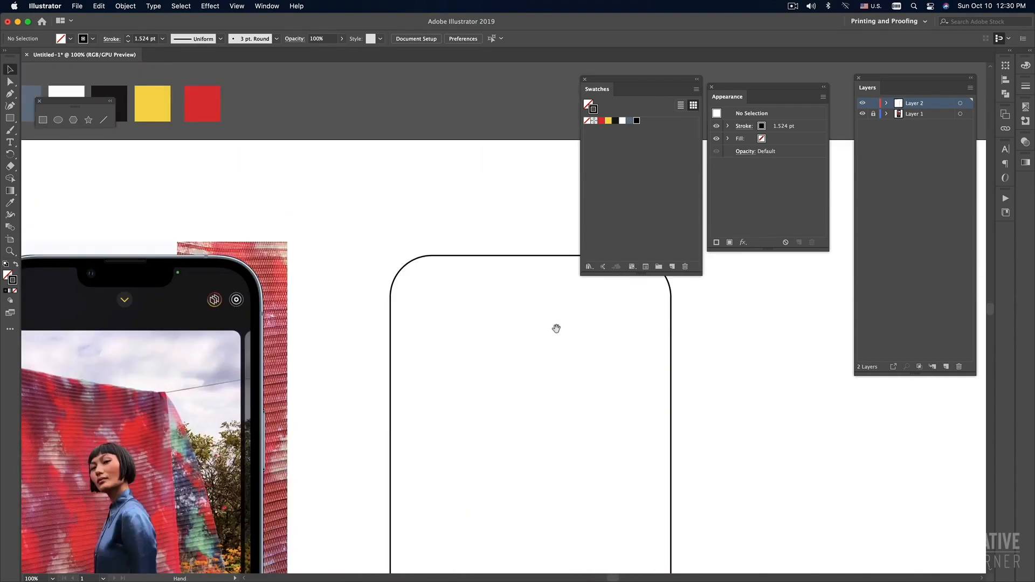
left_click_drag(541, 328, 399, 339)
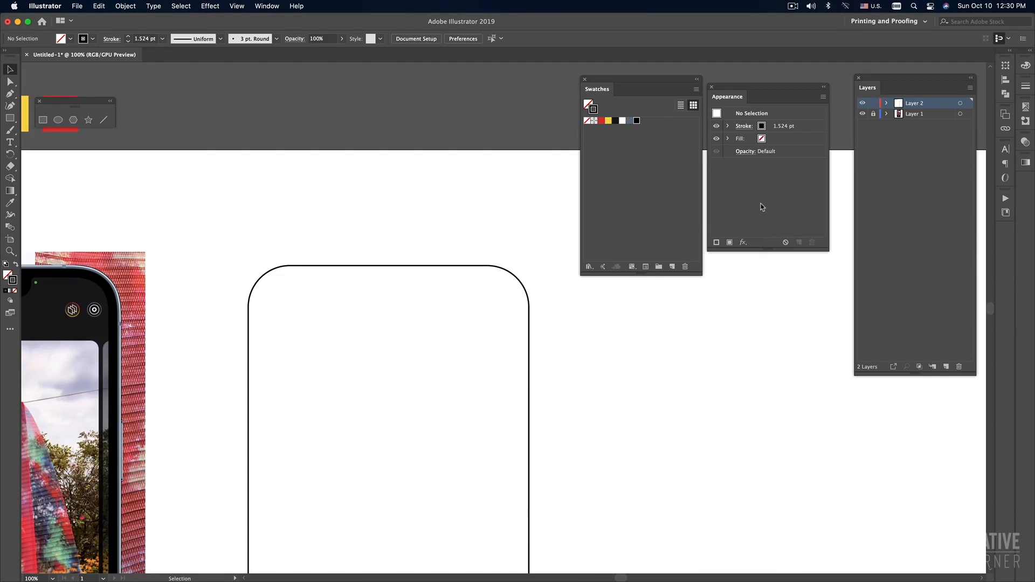
left_click_drag(523, 232, 466, 312)
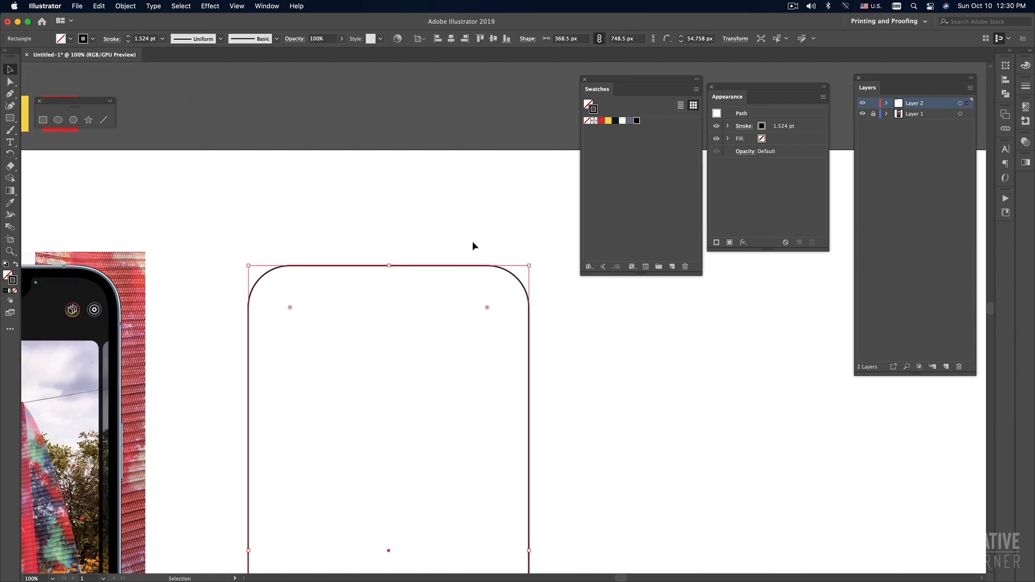
left_click(814, 128)
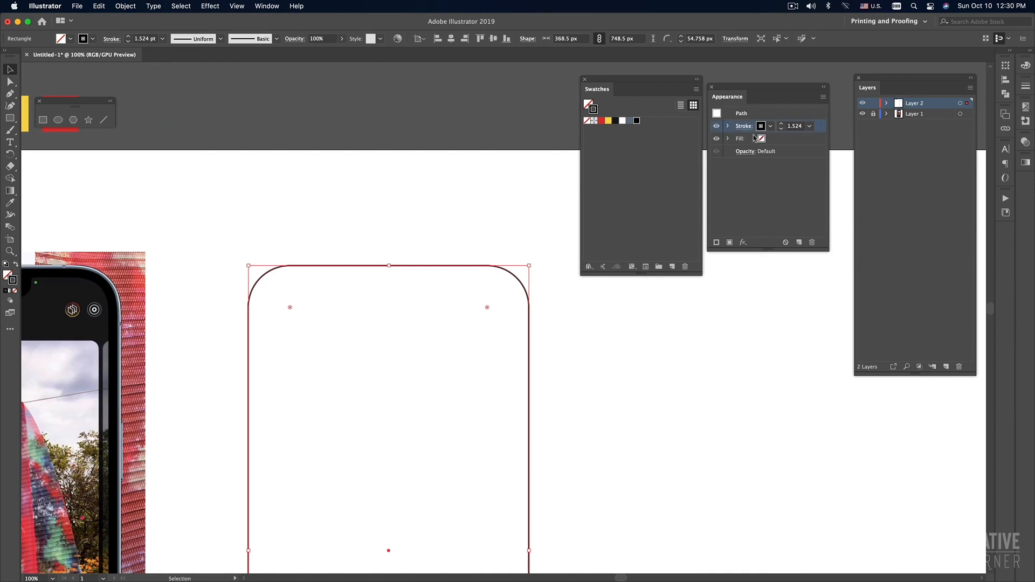
left_click(799, 243)
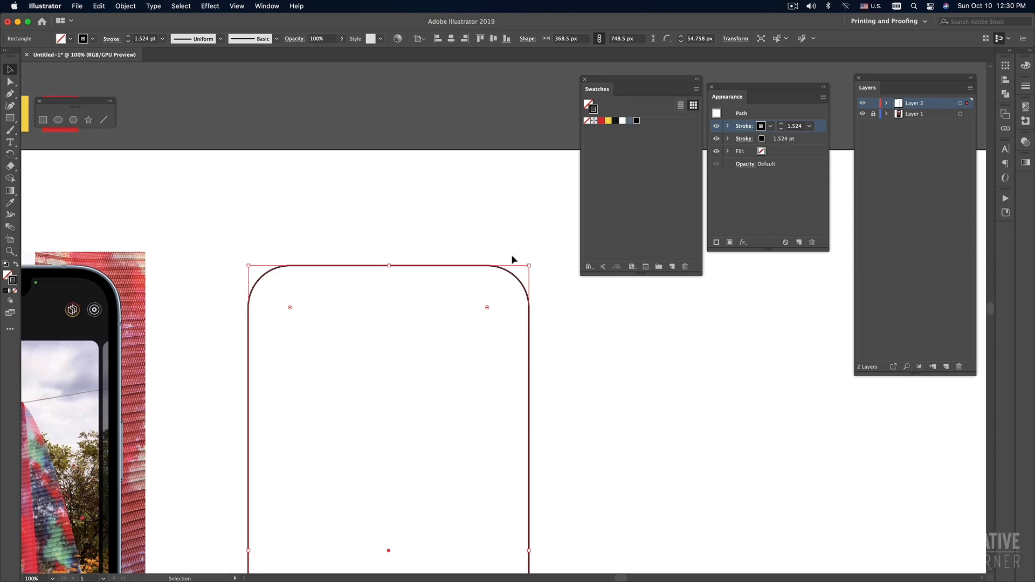
left_click(601, 121)
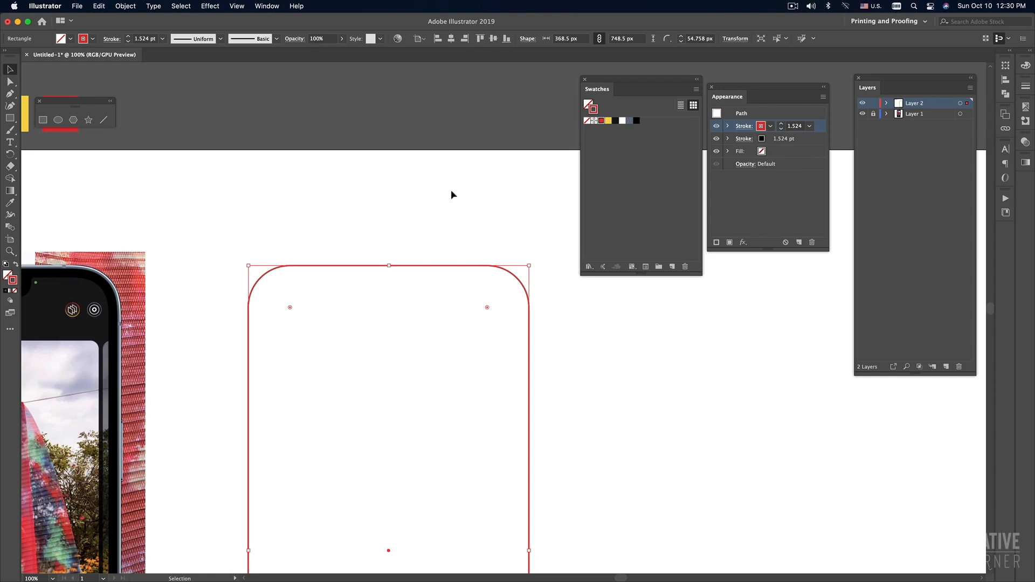
left_click(411, 196)
left_click_drag(418, 210, 402, 288)
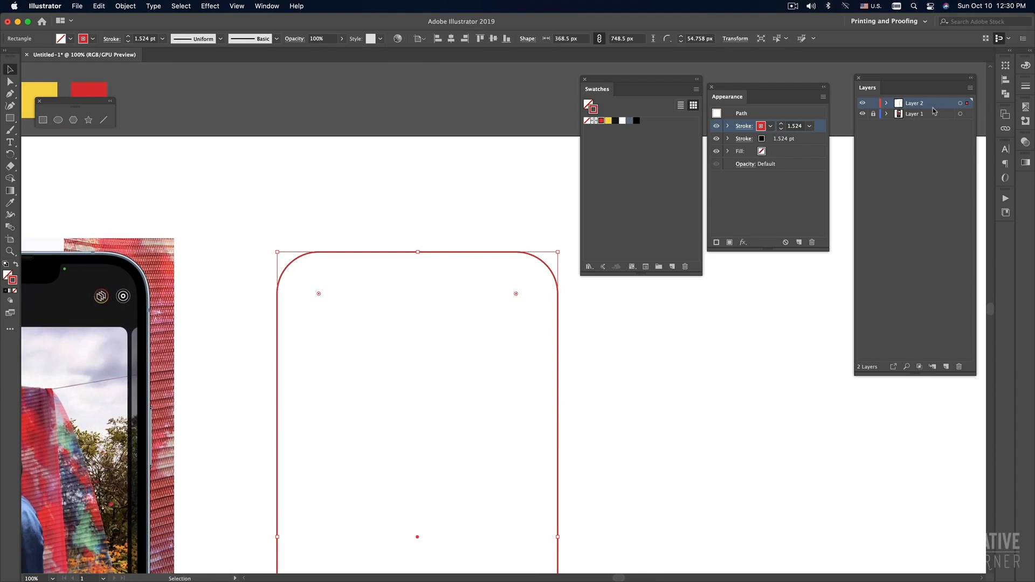
left_click(399, 180)
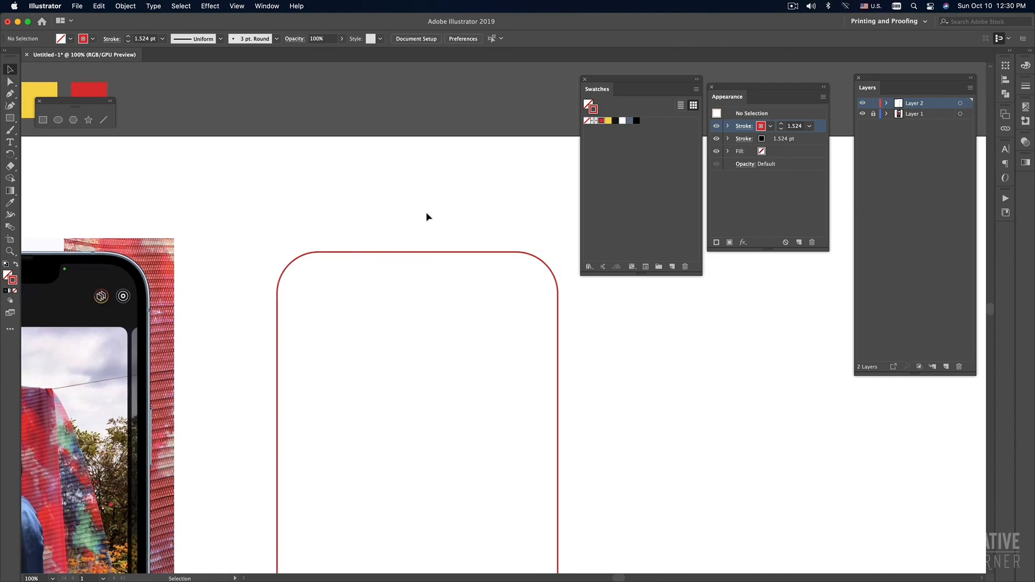
Step: Move the phone outline's red stroke beneath its black stroke in the appearance order
left_click_drag(463, 228, 416, 291)
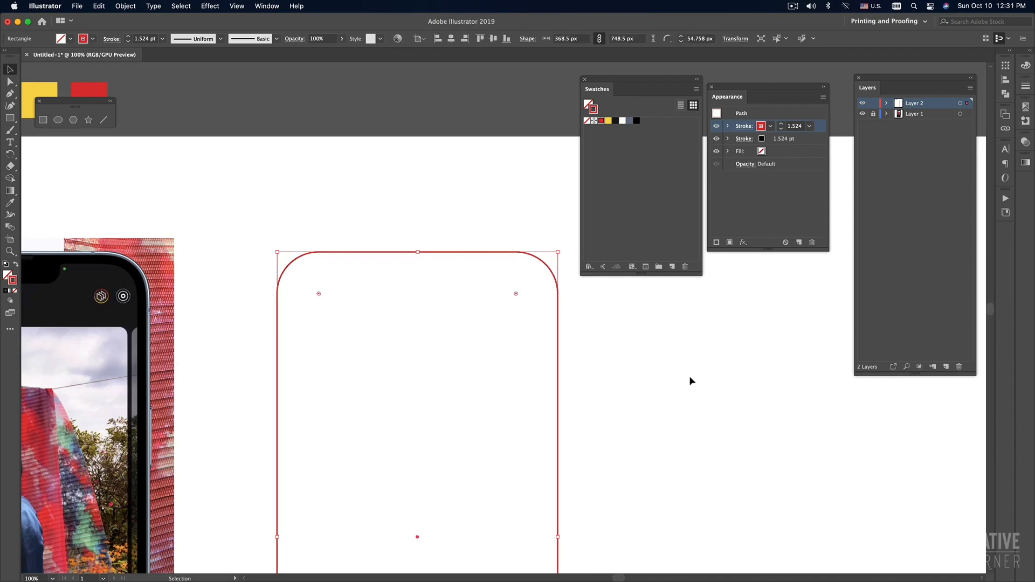
left_click(693, 377)
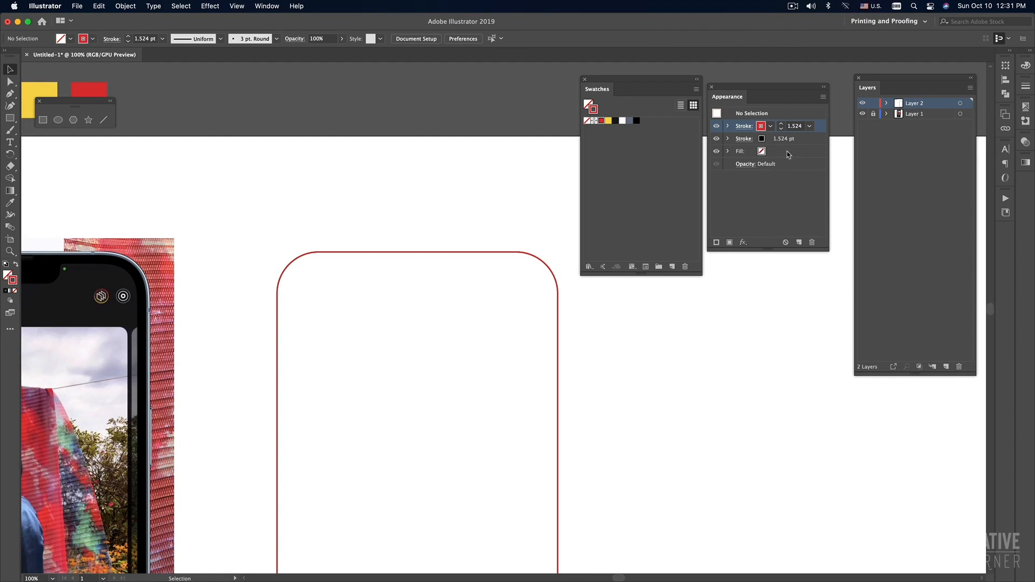
left_click(807, 141)
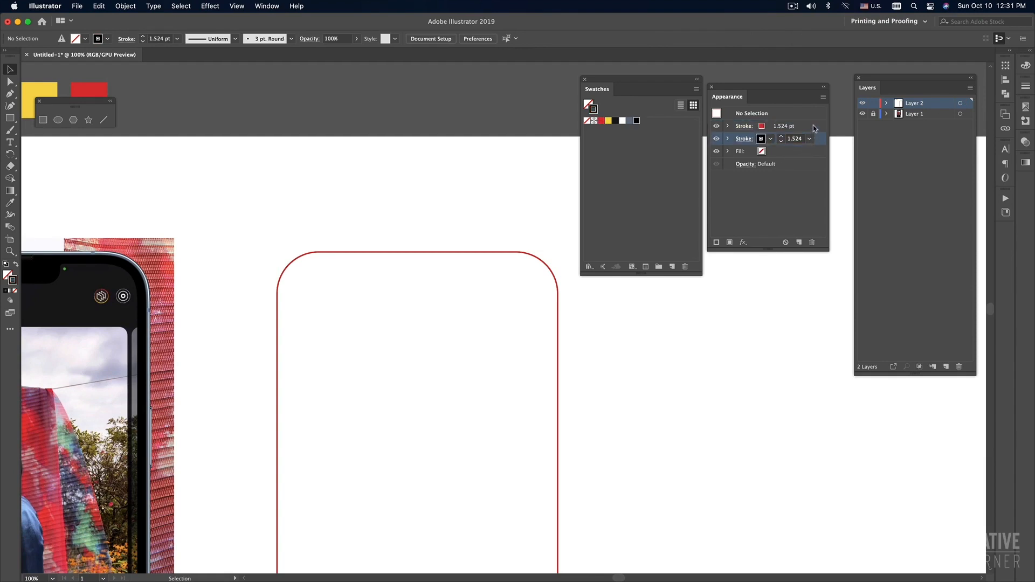
left_click(814, 127)
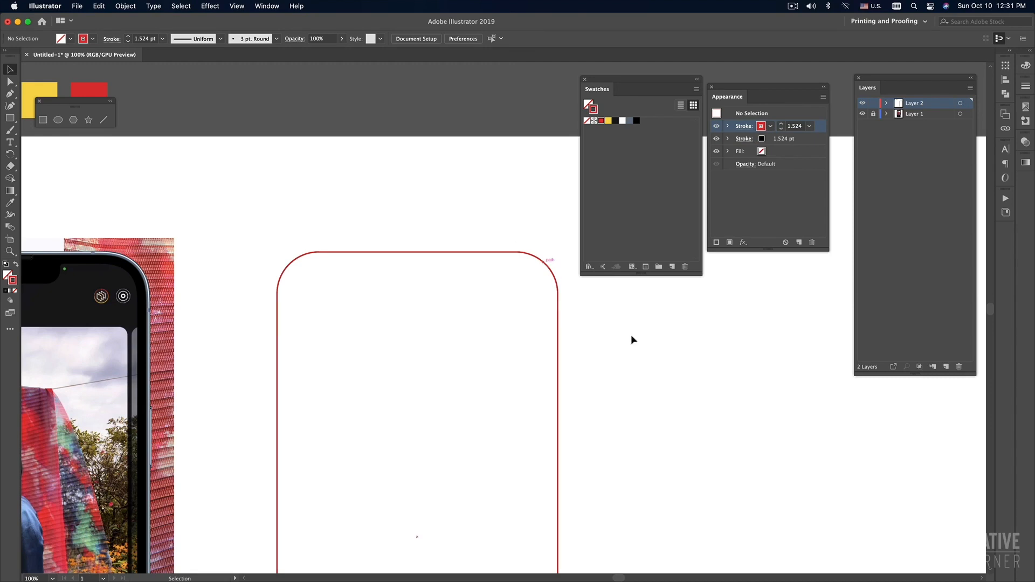
left_click_drag(629, 352, 537, 418)
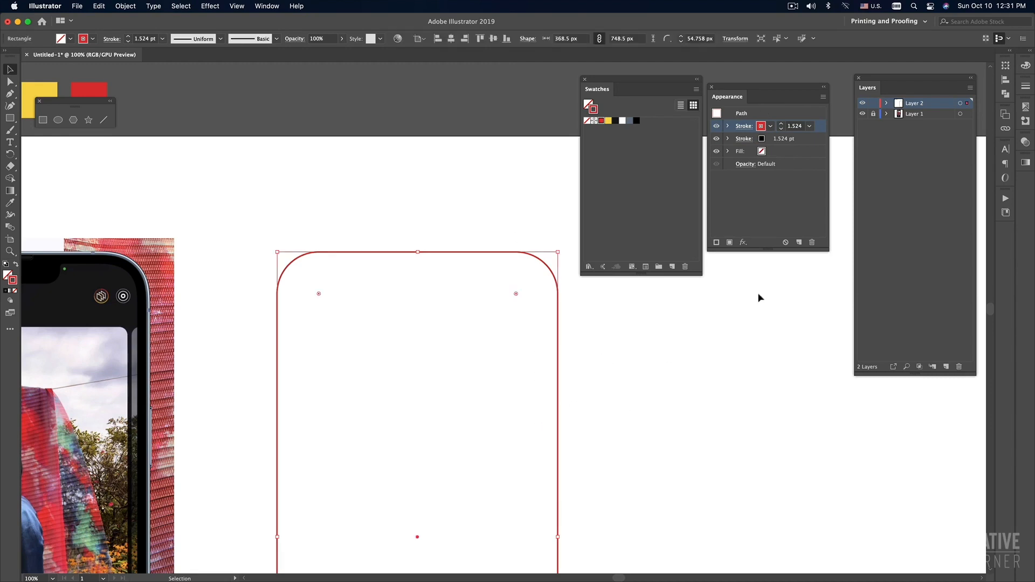
left_click_drag(823, 128, 819, 143)
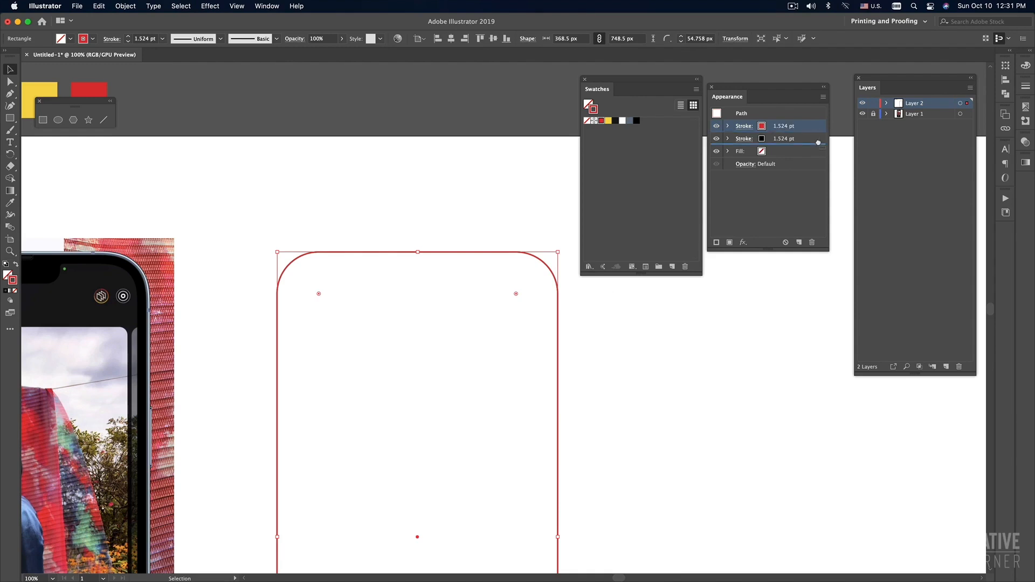
left_click_drag(818, 143, 818, 143)
left_click(814, 143)
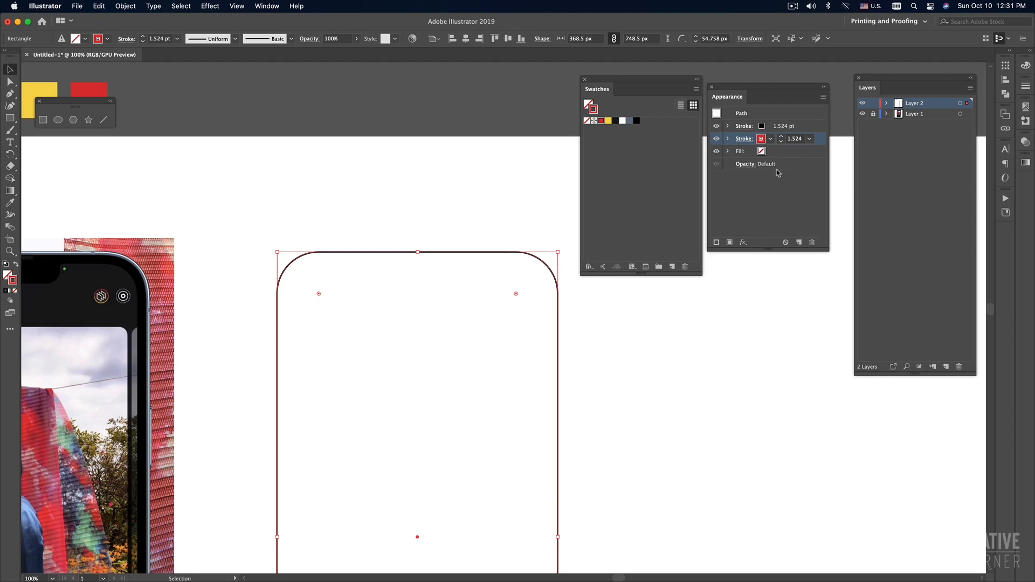
Step: Set the weight of the phone outline's red stroke to 10 pt
left_click(782, 138)
left_click(783, 138)
left_click(783, 138)
left_click(782, 138)
left_click(782, 138)
left_click(783, 138)
left_click(782, 138)
left_click(782, 138)
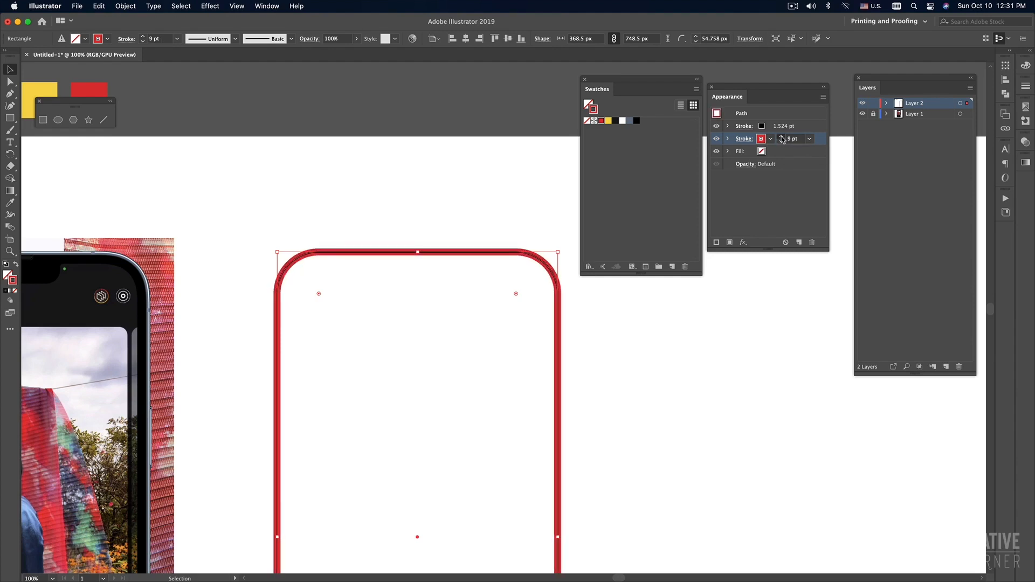
left_click(782, 138)
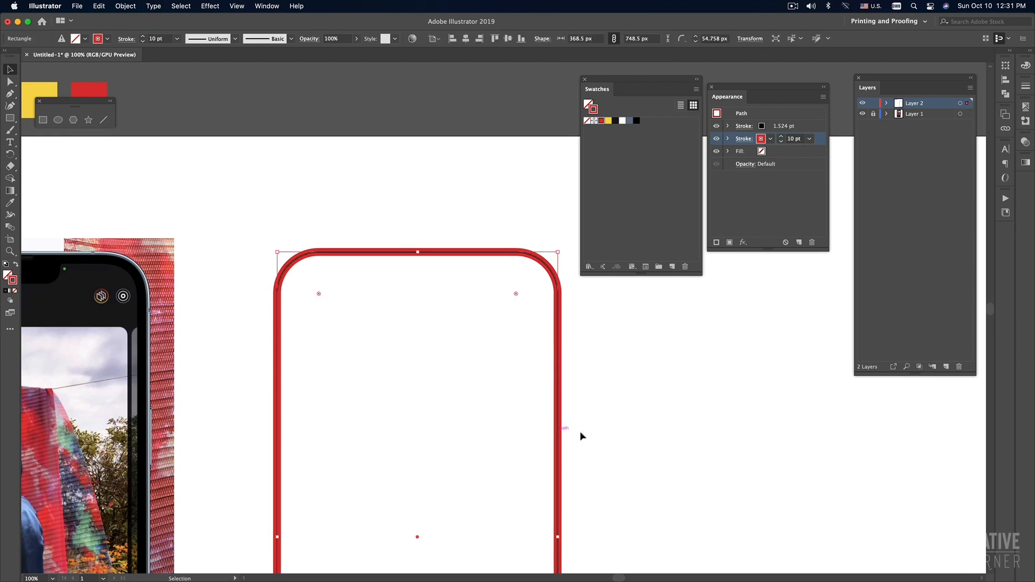
left_click(613, 434)
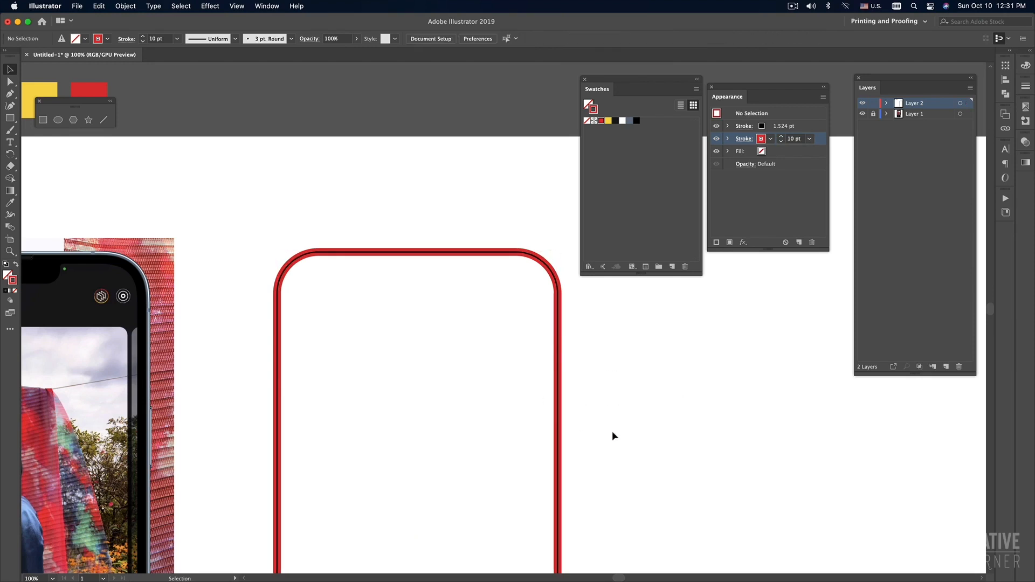
Step: Align the phone outline's 10 pt red stroke to the inside of the path
left_click_drag(622, 312, 523, 386)
left_click(623, 364)
left_click_drag(624, 367, 541, 403)
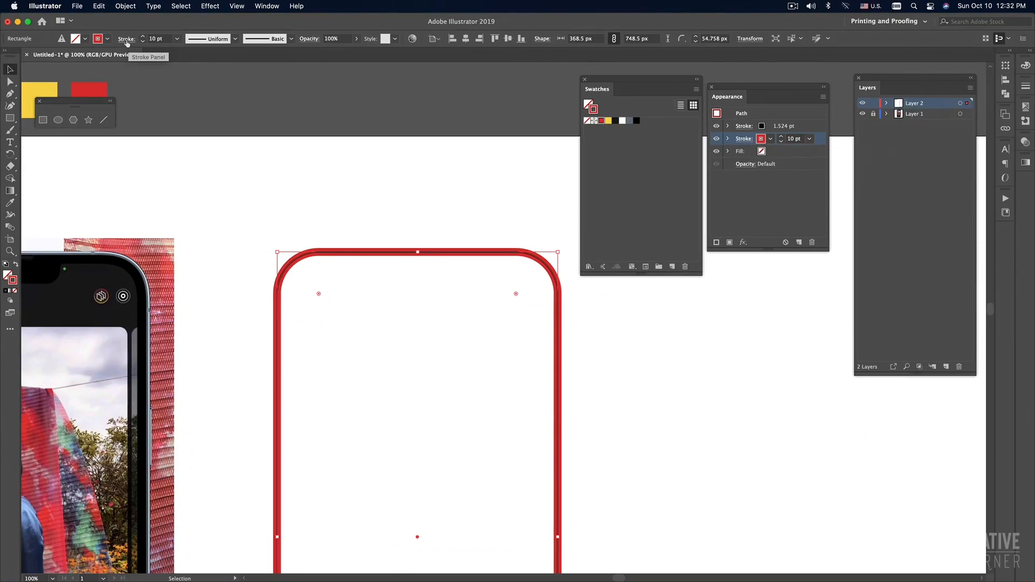
left_click(126, 42)
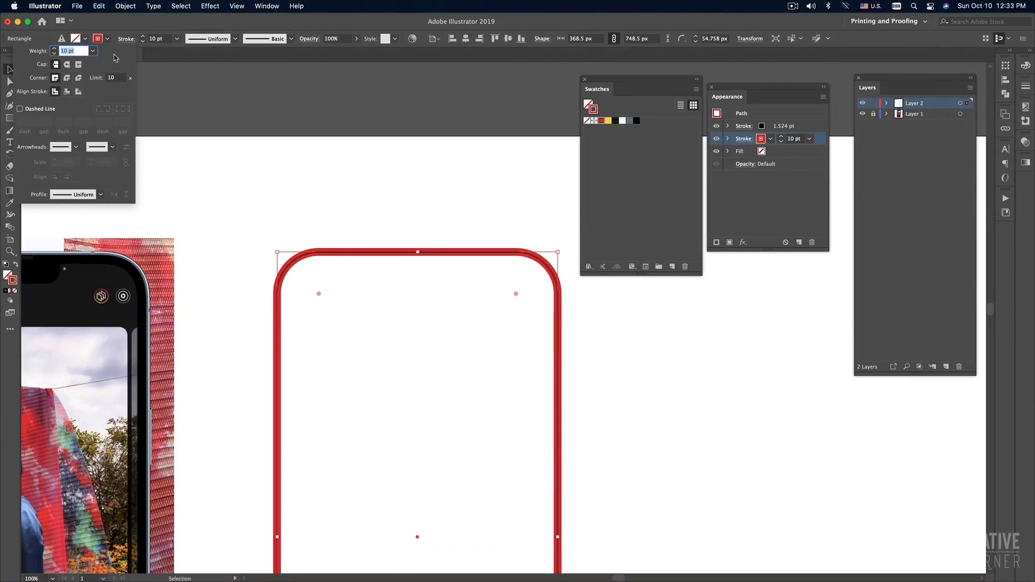
left_click(67, 93)
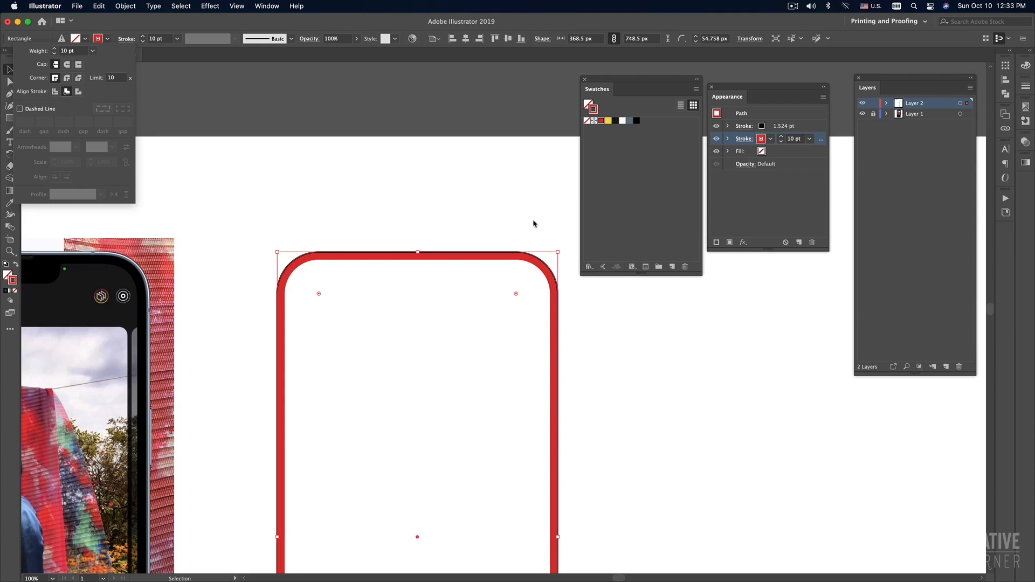
left_click(455, 192)
Step: Try the red stroke aligned to the outside of the phone outline, and restore the inside alignment
left_click_drag(522, 228, 504, 296)
left_click_drag(553, 228, 487, 293)
left_click(127, 39)
left_click(66, 94)
left_click(79, 92)
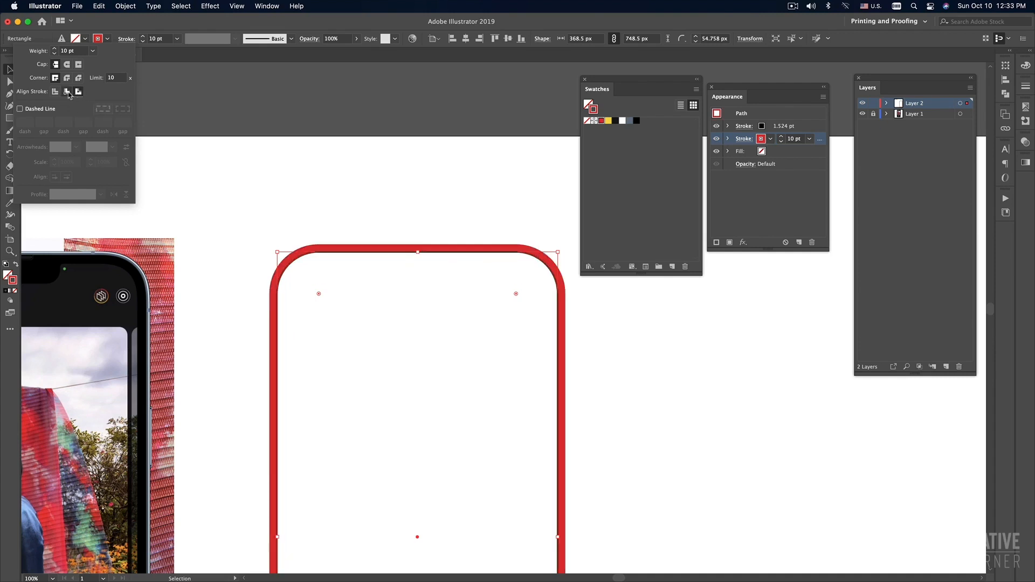
left_click(67, 92)
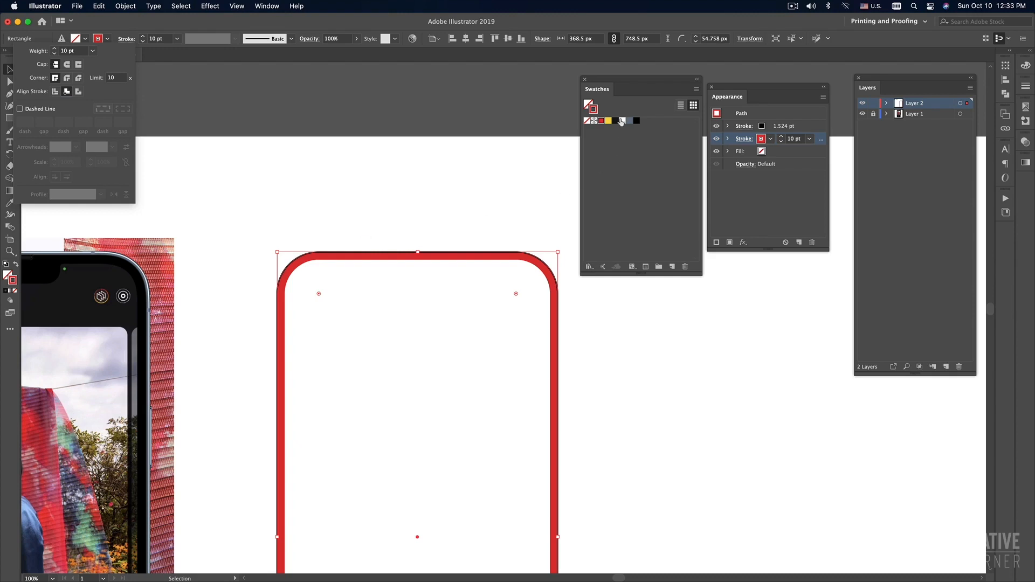
Step: Colour the phone outline's 10 pt inside stroke with the white swatch
left_click(622, 83)
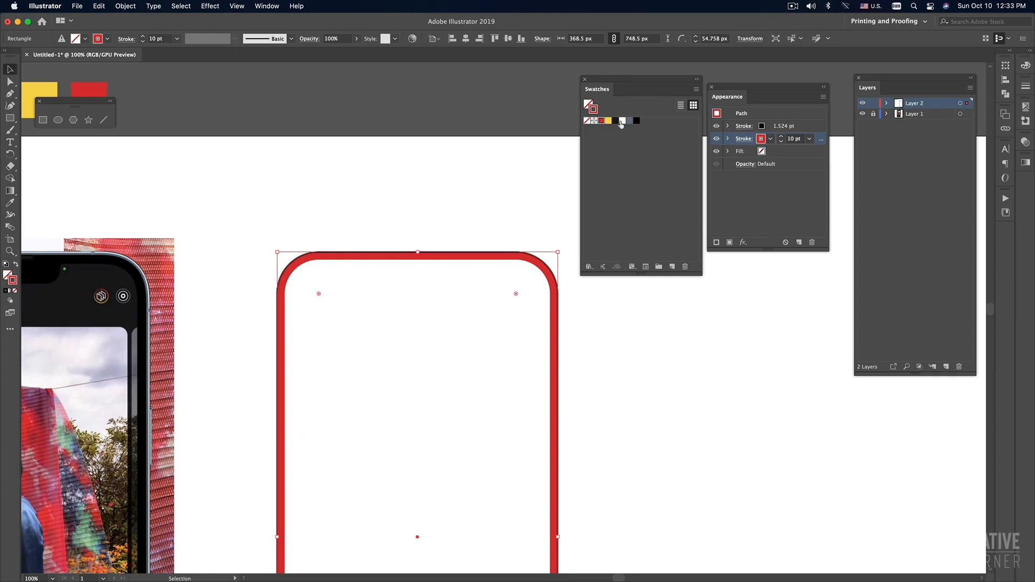
left_click(622, 121)
left_click(483, 222)
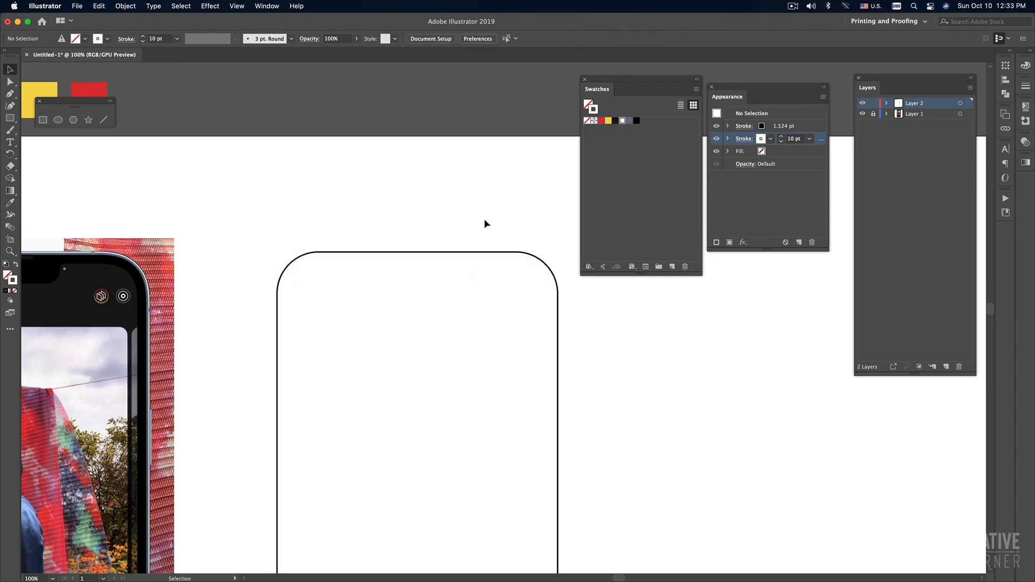
Step: Add a new layer above Layer 2 and draw a 1920 × 1080 px rectangle on it covering the whole artboard
key("super+minus")
key("super+minus")
key("super+minus")
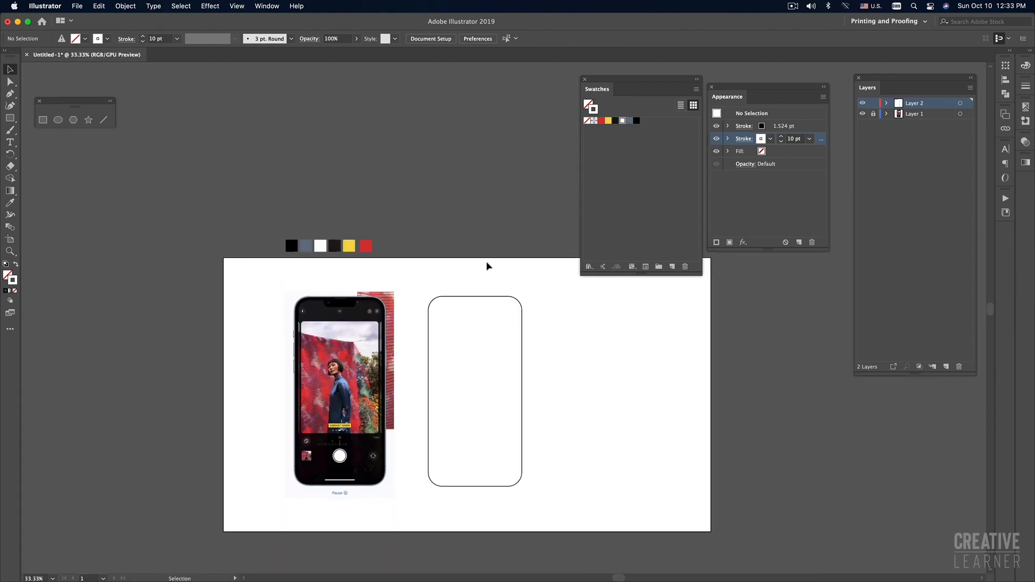
left_click_drag(513, 280, 434, 215)
left_click(893, 222)
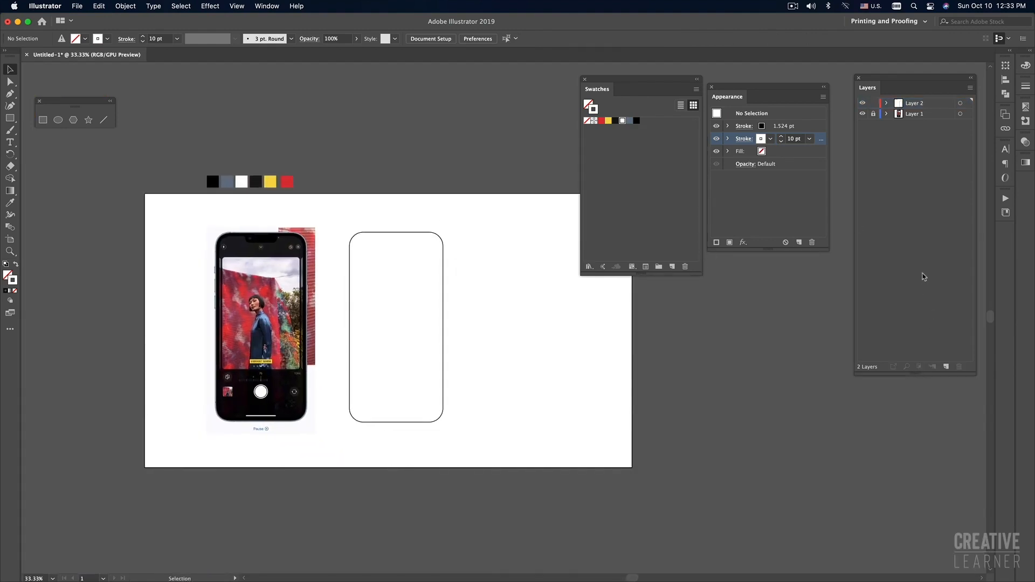
left_click(947, 368)
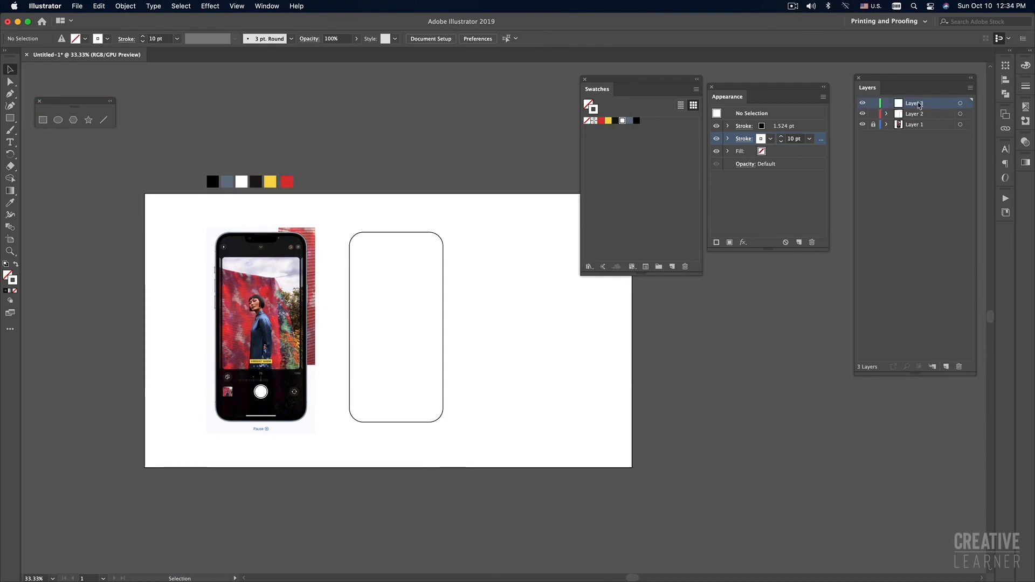
left_click(42, 119)
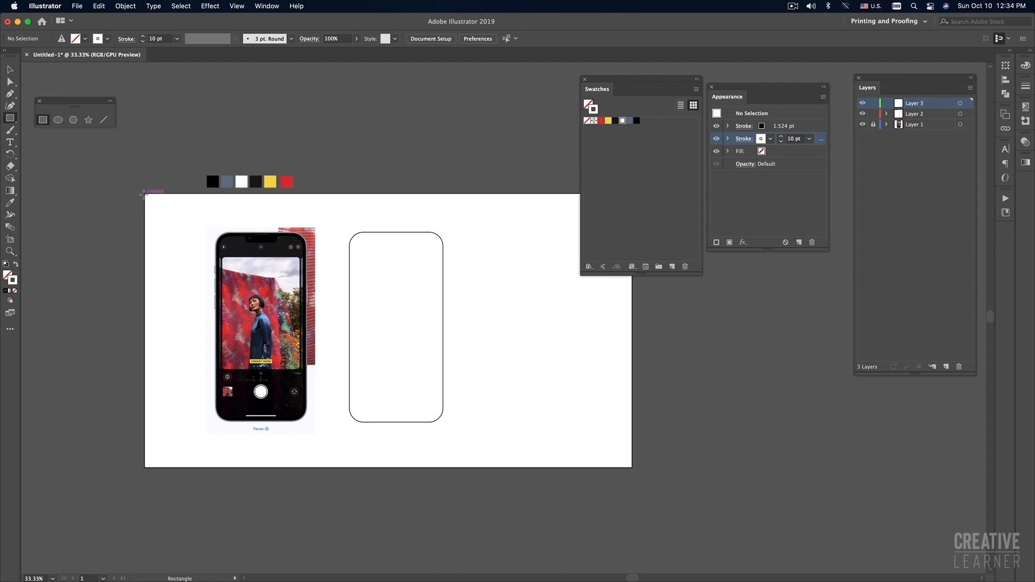
left_click_drag(144, 194, 633, 467)
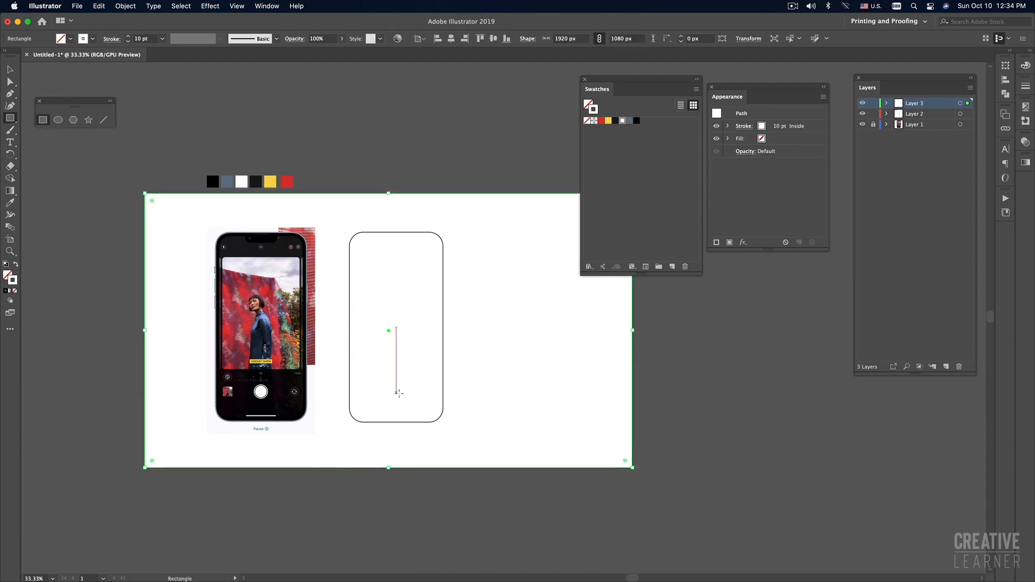
Step: Remove the artboard rectangle's stroke and fill it with a dark grey matching the surrounding canvas
left_click(16, 264)
key("v")
left_click(590, 105)
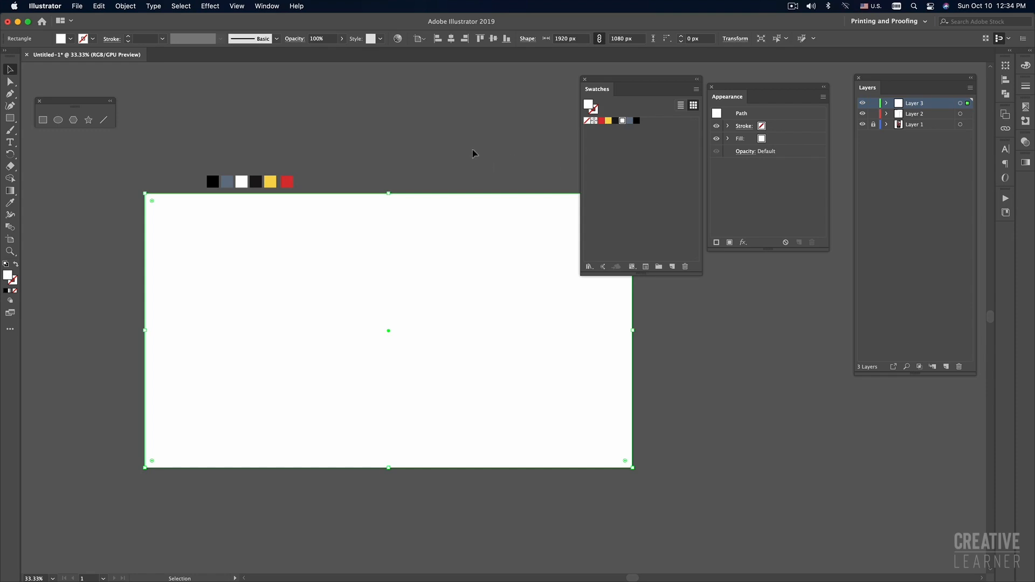
key("slash")
left_click(460, 143)
left_click(486, 241)
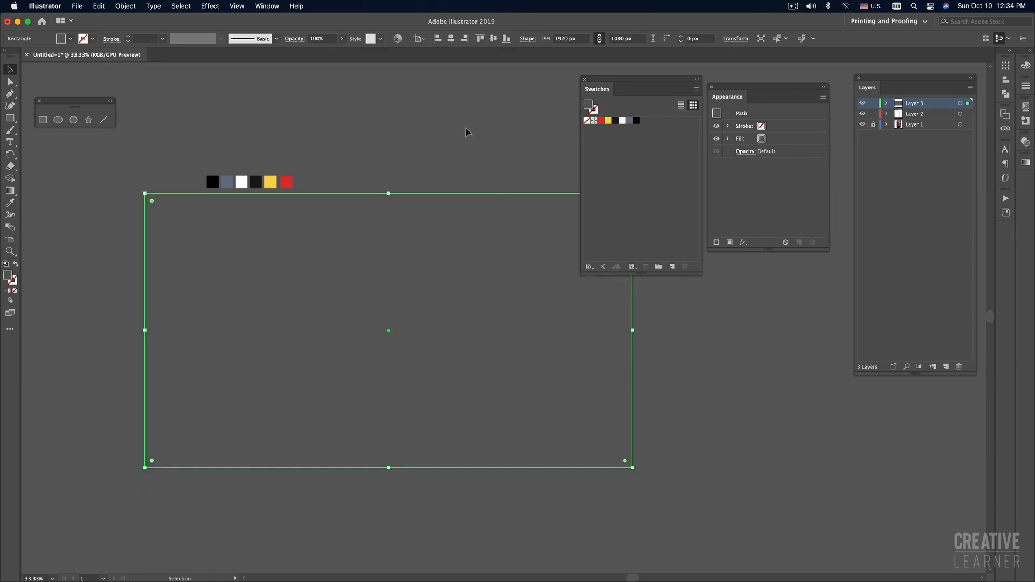
Step: Move Layer 3 with the grey background rectangle to the bottom of the layer stack and lock it
left_click_drag(936, 105, 931, 130)
left_click(416, 167)
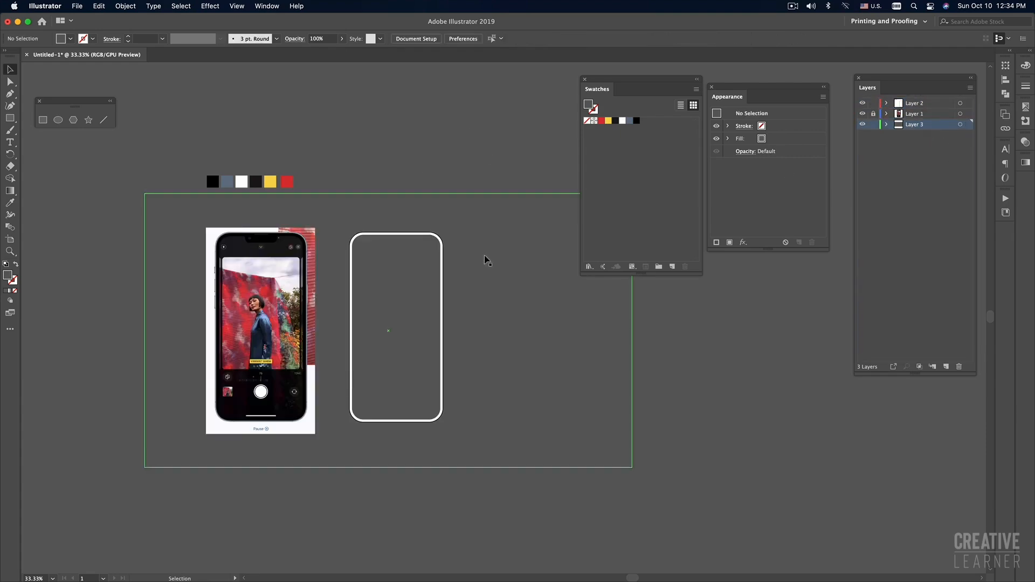
left_click(526, 320)
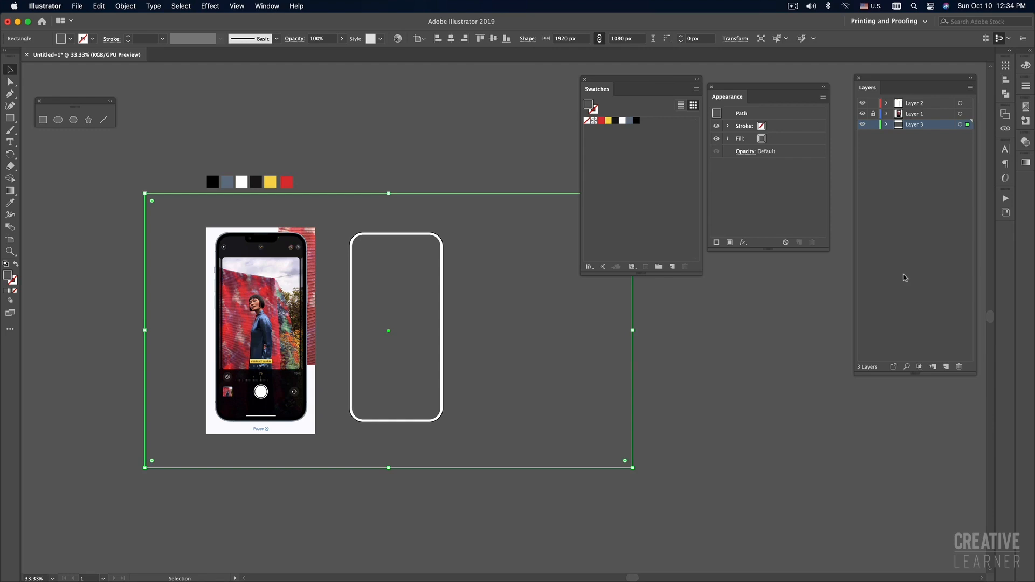
left_click_drag(571, 370, 761, 443)
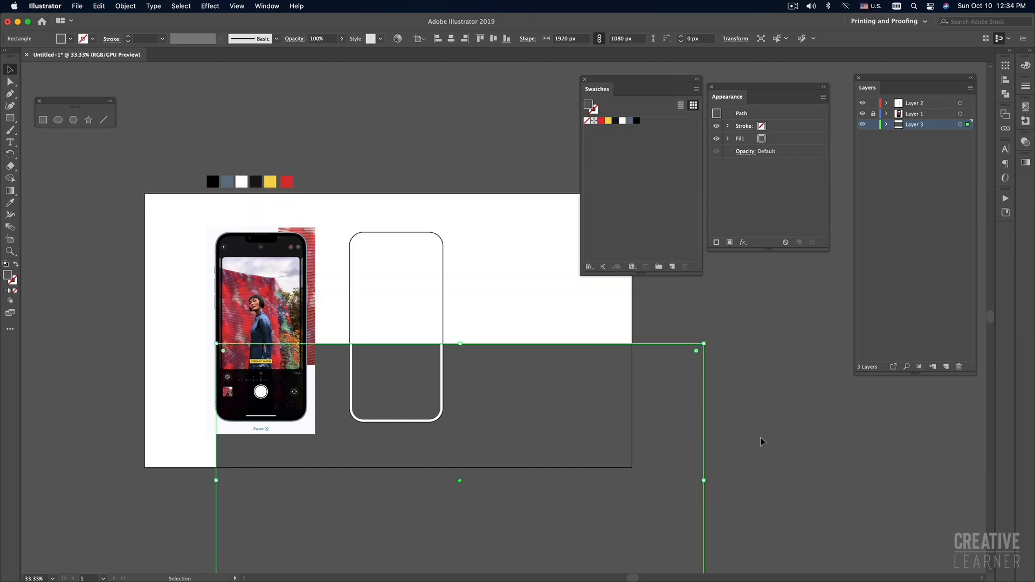
key("super+z")
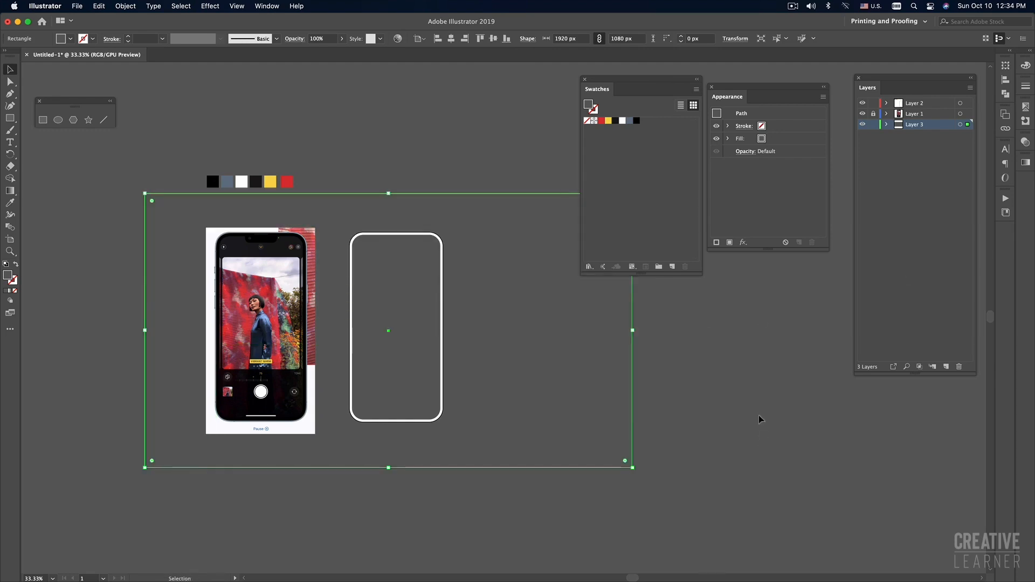
left_click(873, 125)
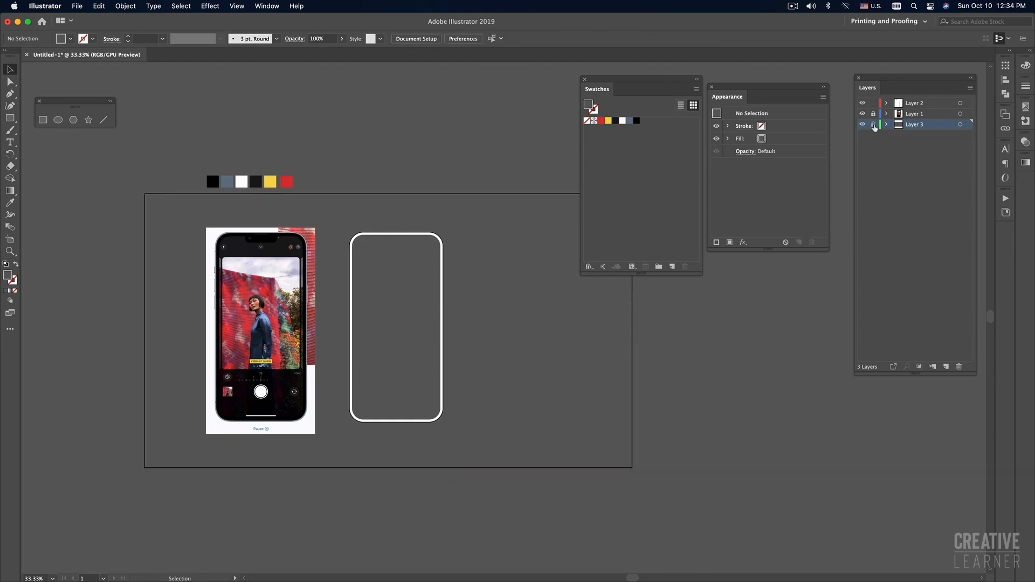
Step: Try to add three more copies of the white 10 pt inside stroke to the phone outline's appearance
left_click(416, 297, "super")
left_click(417, 297, "super")
left_click_drag(417, 296, 426, 350)
left_click_drag(507, 245, 430, 330)
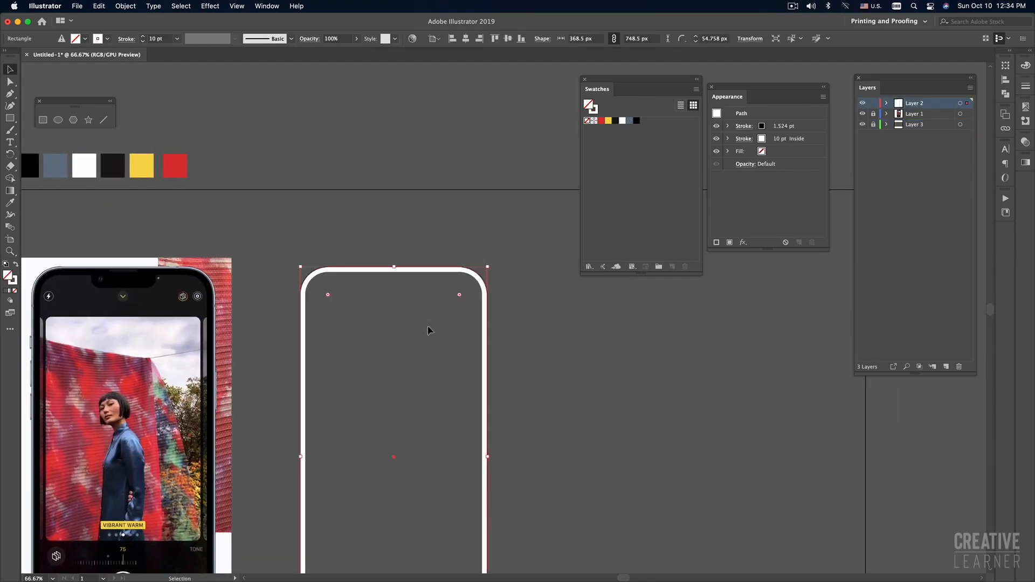
left_click(354, 311, "super")
left_click_drag(344, 298, 377, 385)
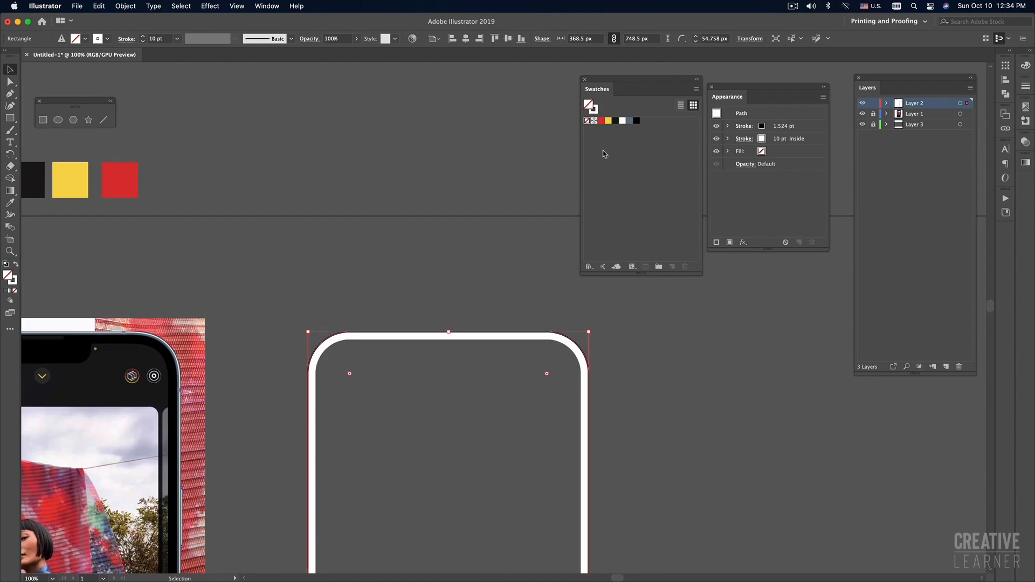
left_click(403, 177)
left_click(440, 333)
left_click(454, 298)
left_click(807, 139)
left_click(802, 243)
left_click(802, 243)
left_click(802, 243)
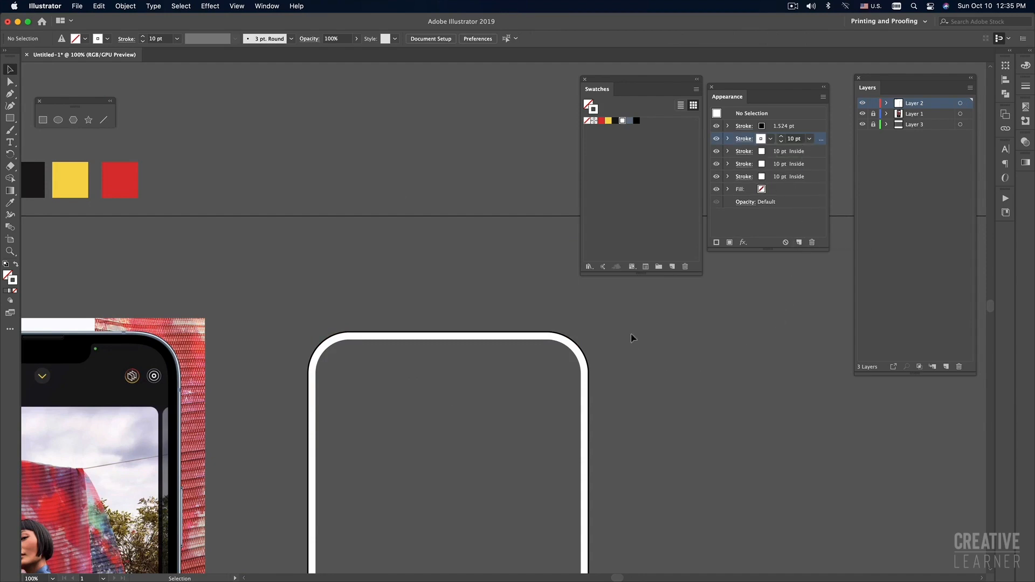
left_click(554, 401)
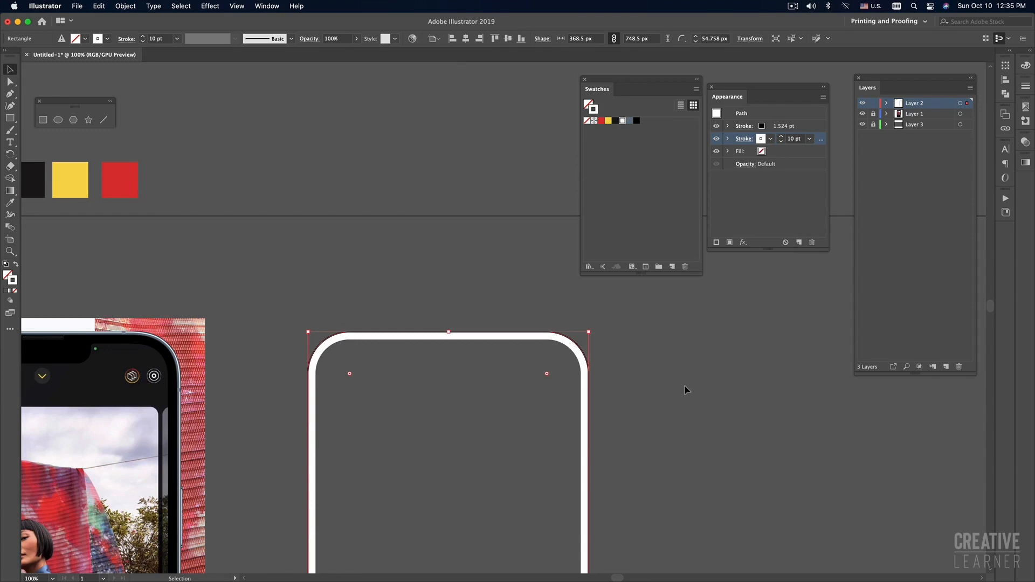
left_click(702, 366)
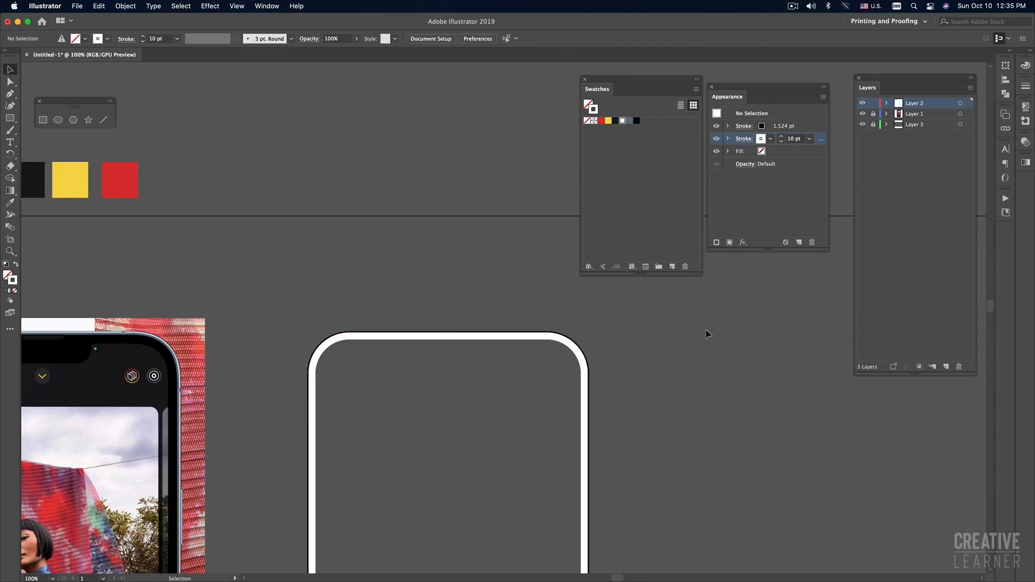
left_click(585, 355)
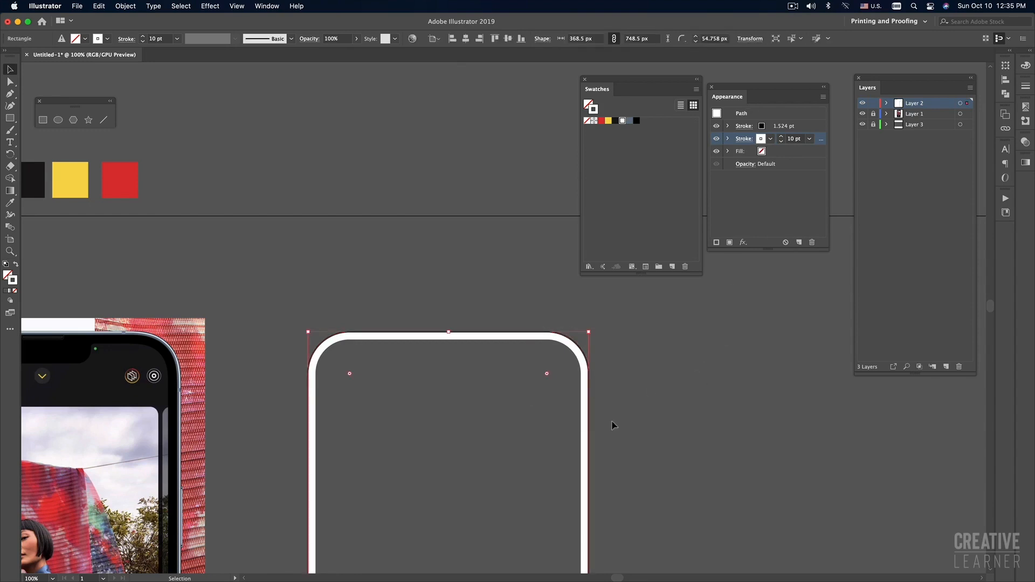
left_click(633, 397)
Step: Reduce the white inside stroke on the phone outline to 2 pt
left_click_drag(649, 365, 481, 467)
key("space")
left_click_drag(633, 436, 569, 333)
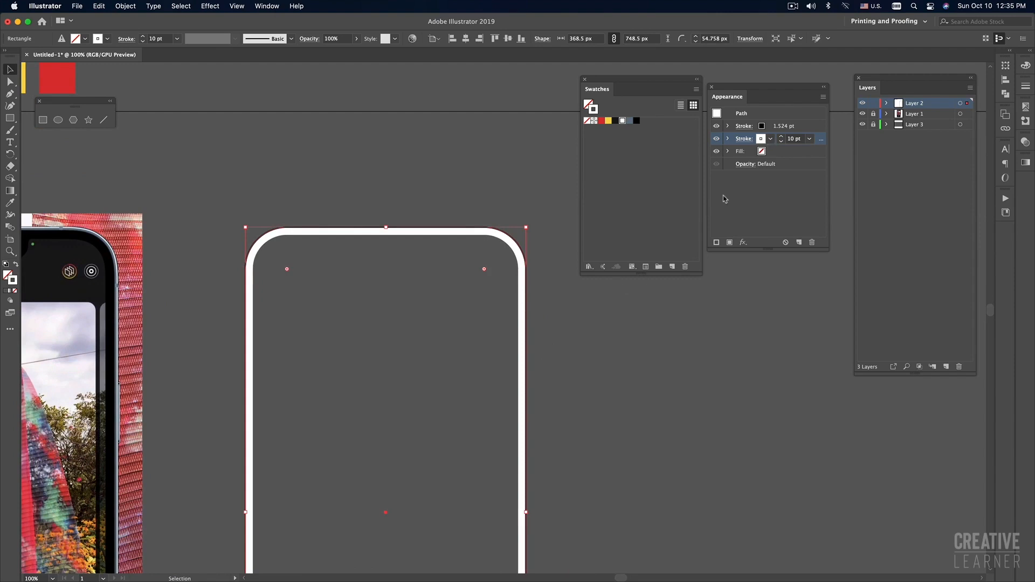
left_click(782, 141)
left_click(782, 141)
left_click(782, 141)
left_click(782, 142)
left_click(782, 142)
left_click(782, 142)
left_click(782, 143)
left_click(782, 142)
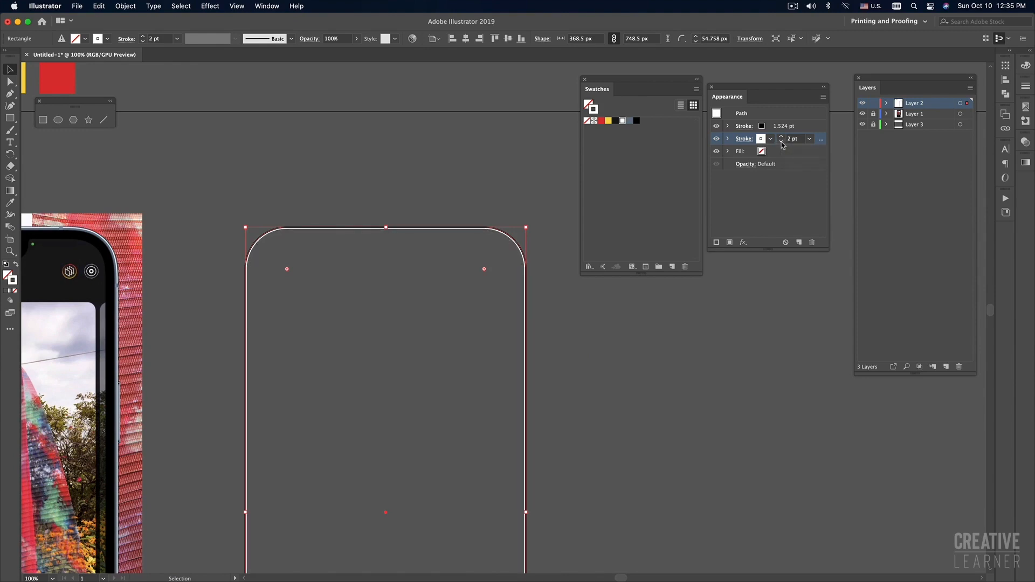
left_click(782, 143)
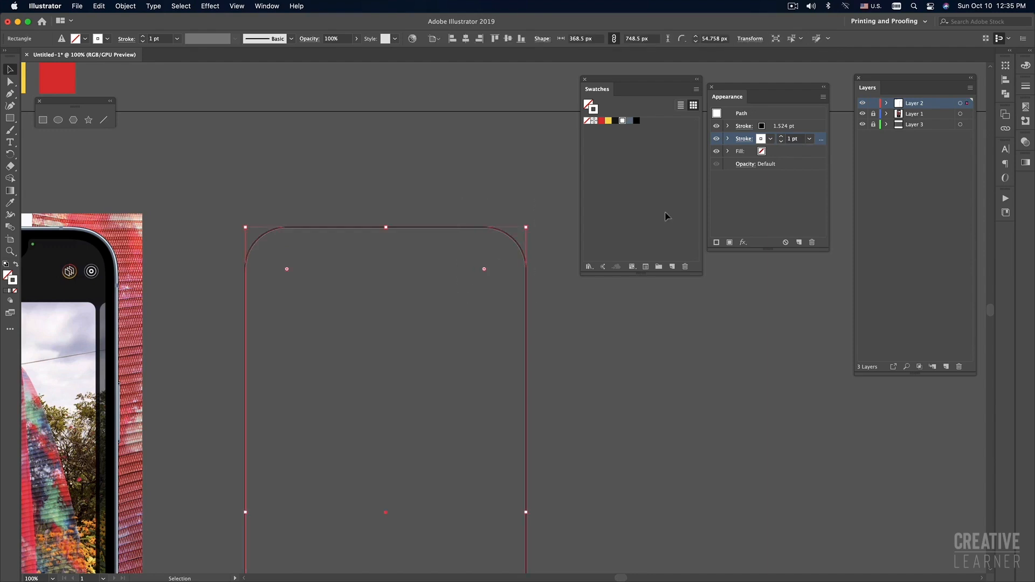
left_click(782, 137)
left_click(492, 173)
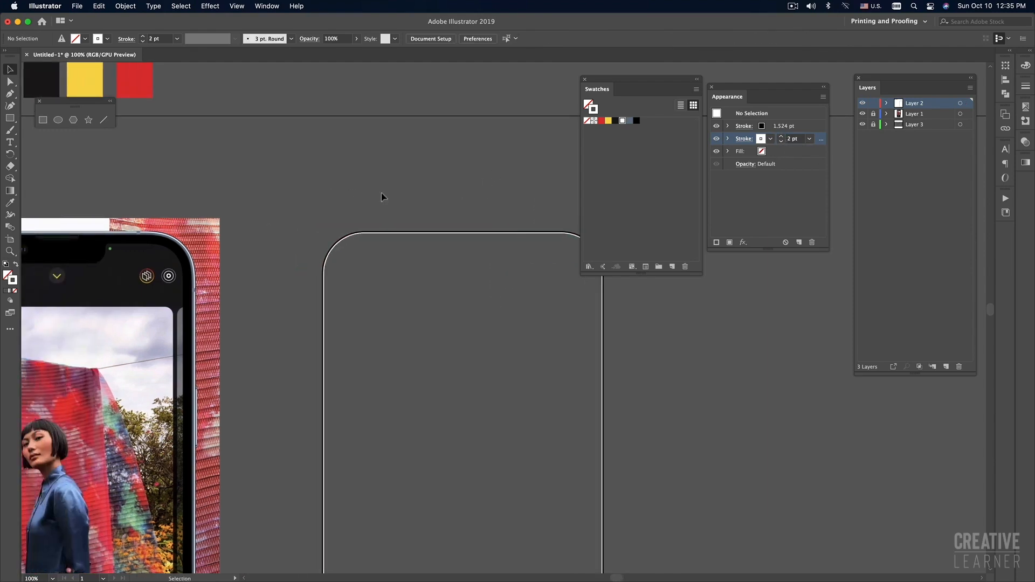
Step: Duplicate the white 2 pt inside stroke in the phone outline's appearance and make the lower copy active
left_click_drag(386, 290, 409, 188)
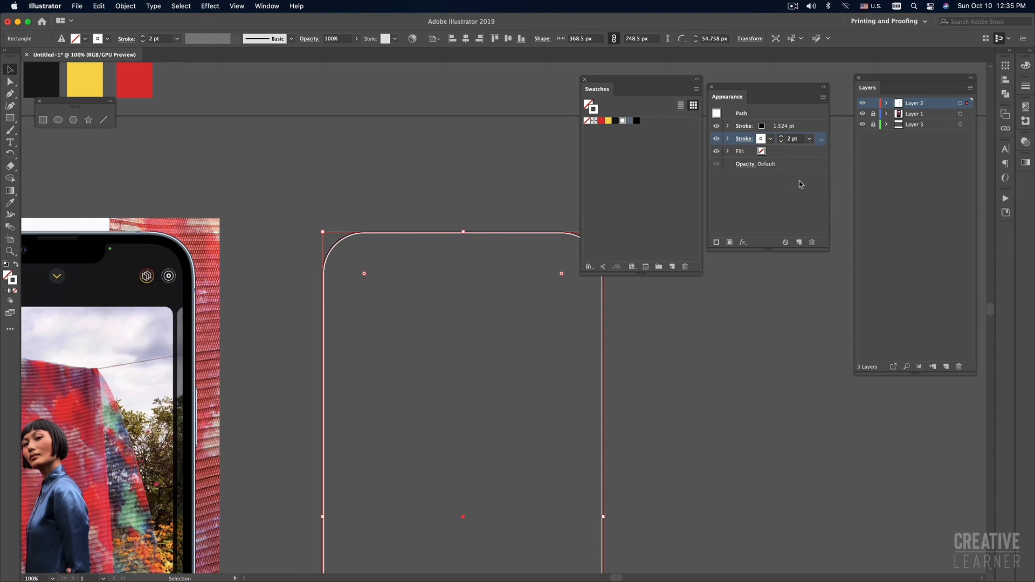
left_click(799, 242)
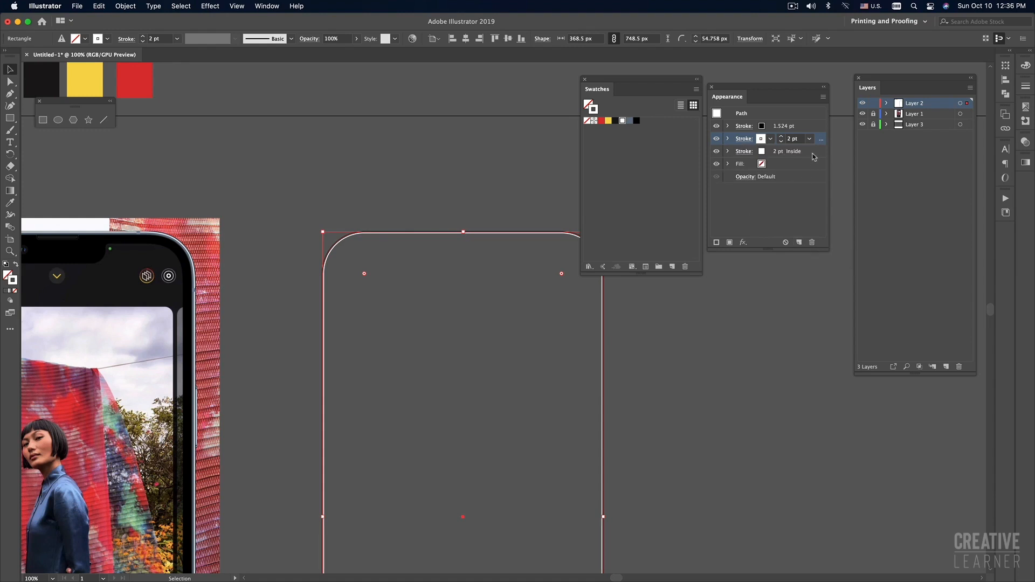
left_click(812, 157)
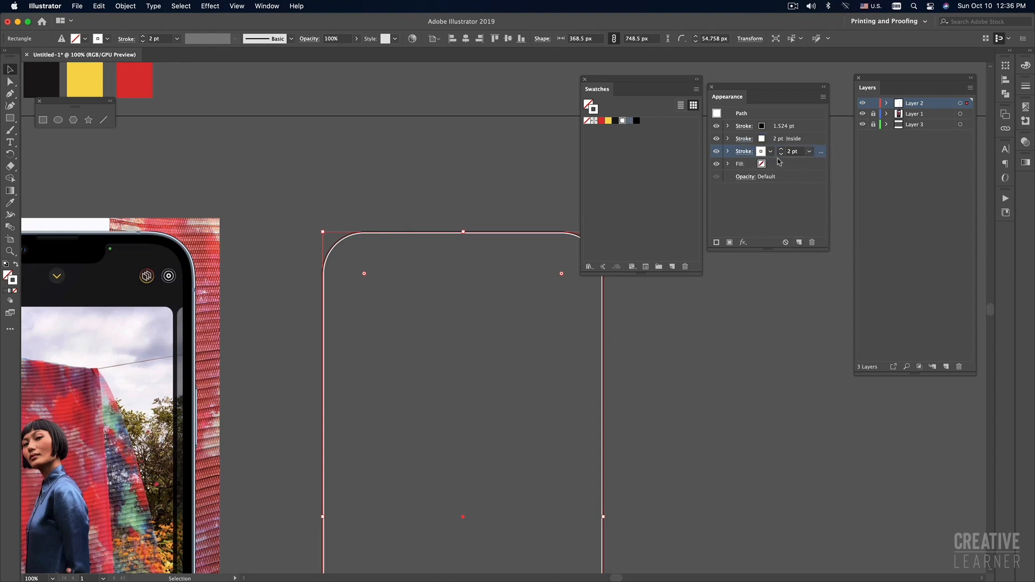
left_click_drag(817, 150, 817, 138)
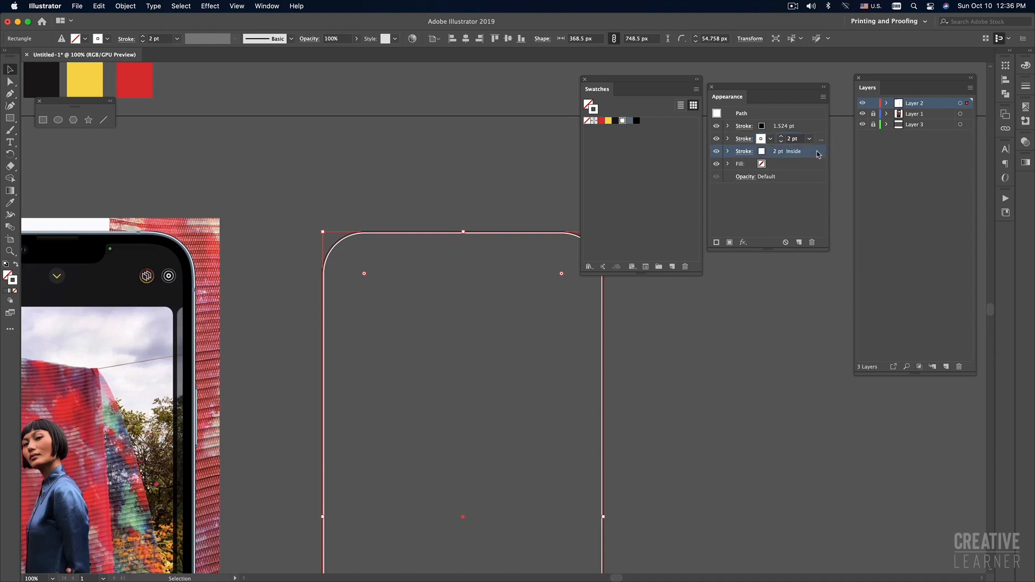
left_click(816, 151)
left_click(818, 139)
left_click(814, 153)
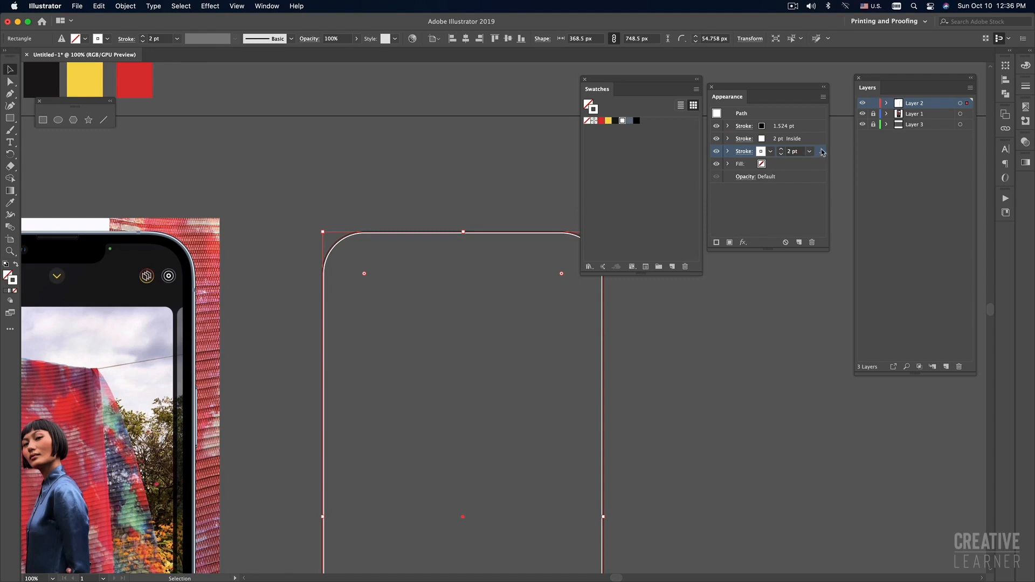
Step: Set the lower inside stroke's weight to 5 pt and recolour it with the grey-blue swatch
left_click(782, 150)
left_click(782, 150)
left_click(782, 150)
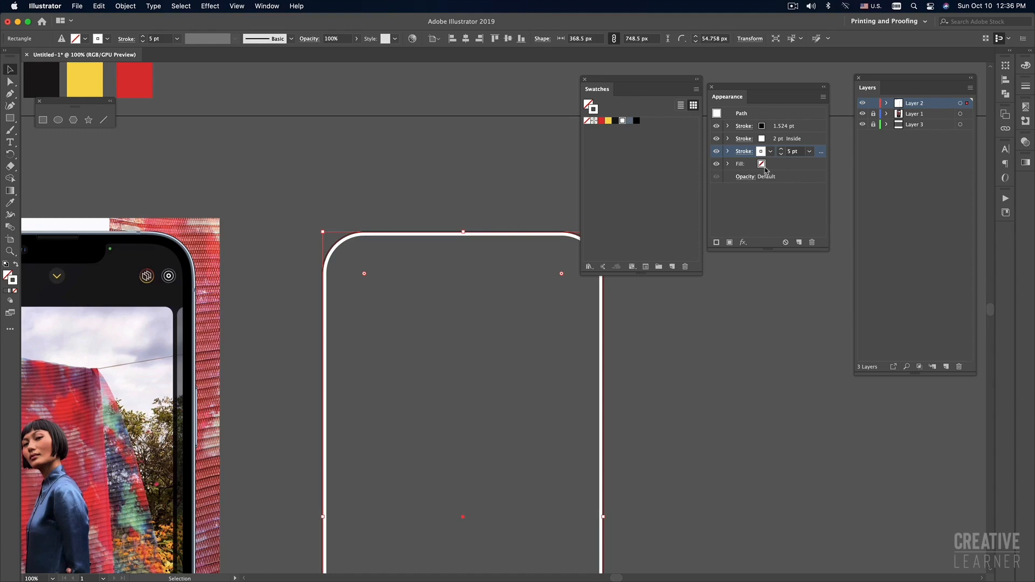
left_click(629, 121)
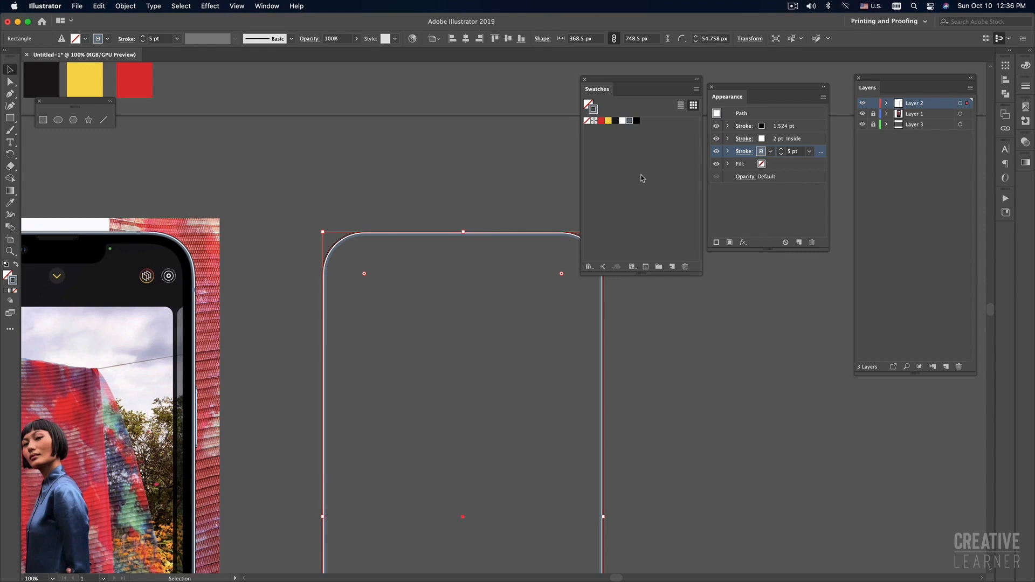
left_click(478, 213)
Step: Check the outline against the reference phone and increase its grey-blue inside stroke to 6 pt
key("super+equal")
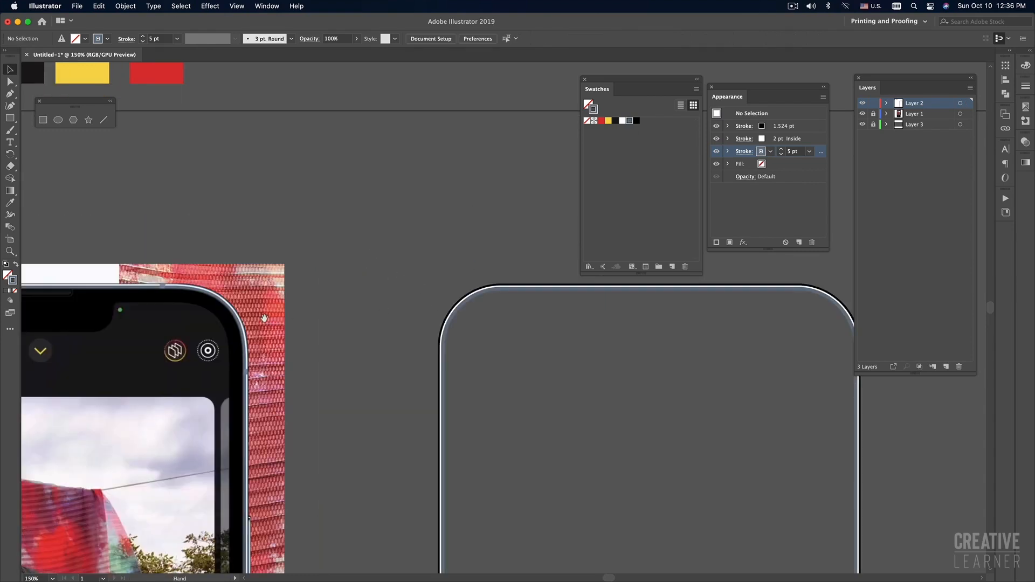
left_click(309, 321, "super")
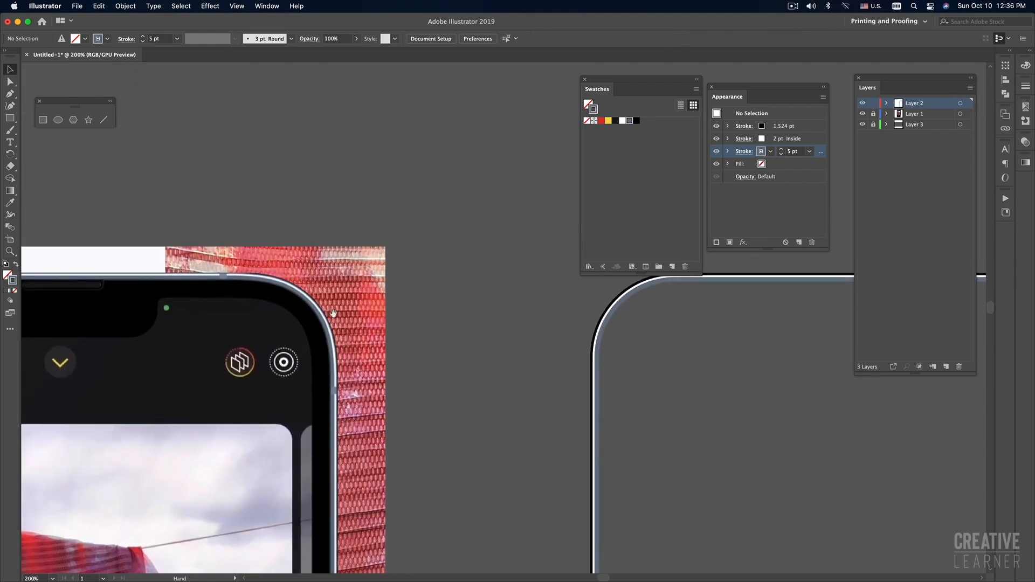
scroll(534, 356, "right", 5)
scroll(522, 366, "down", 4)
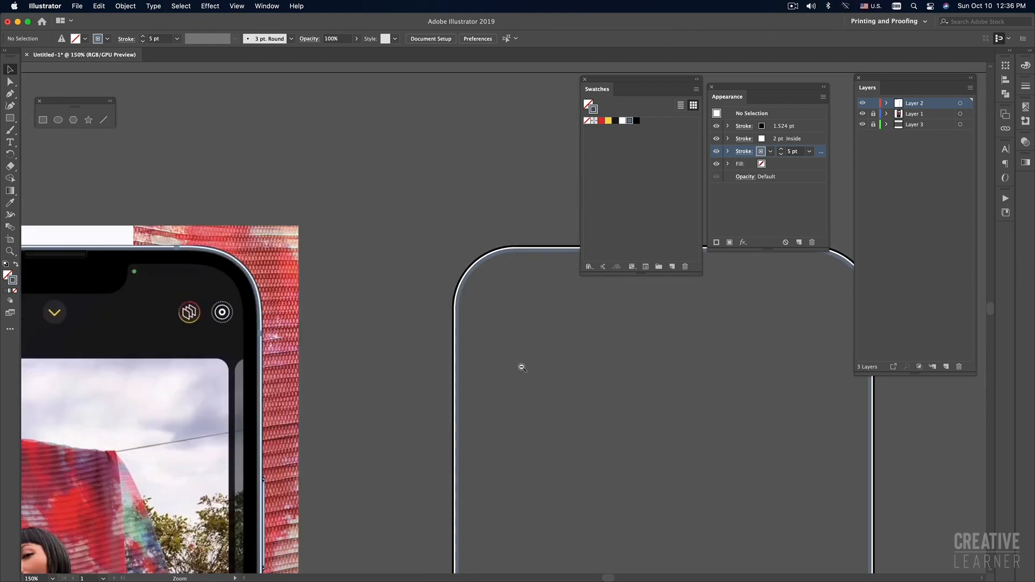
scroll(410, 271, "up", 4)
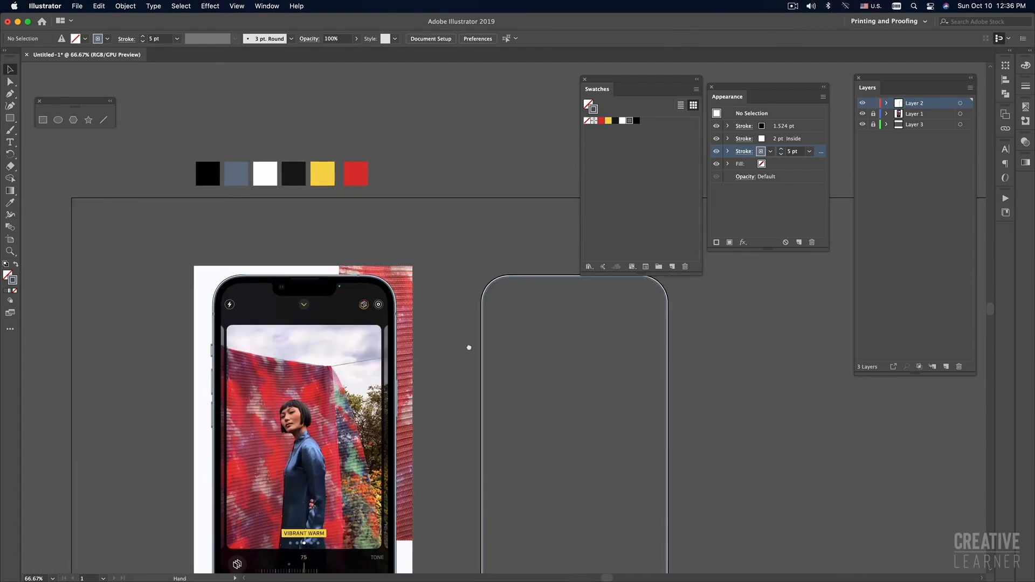
scroll(525, 340, "down", 4)
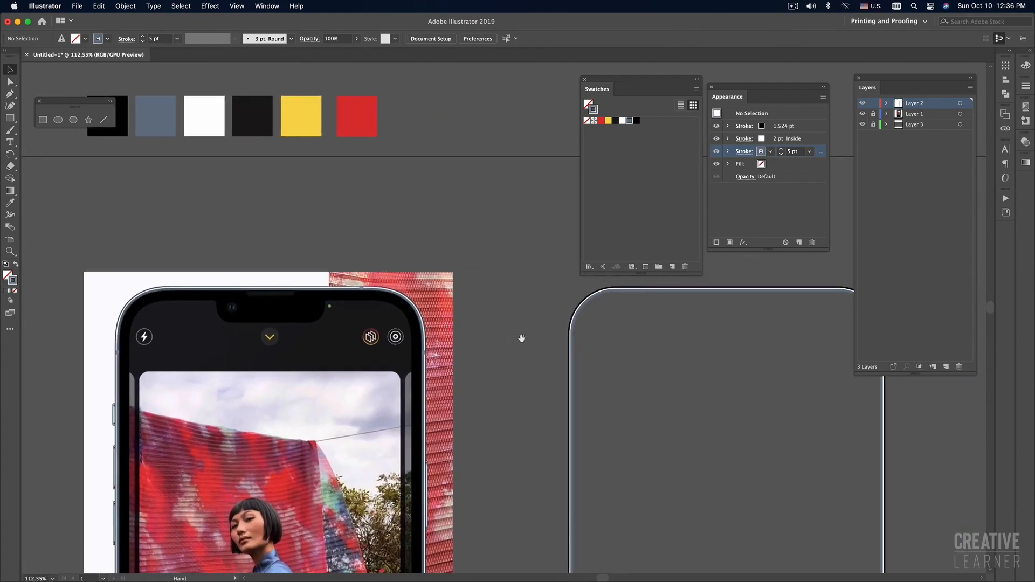
left_click_drag(480, 337, 418, 283)
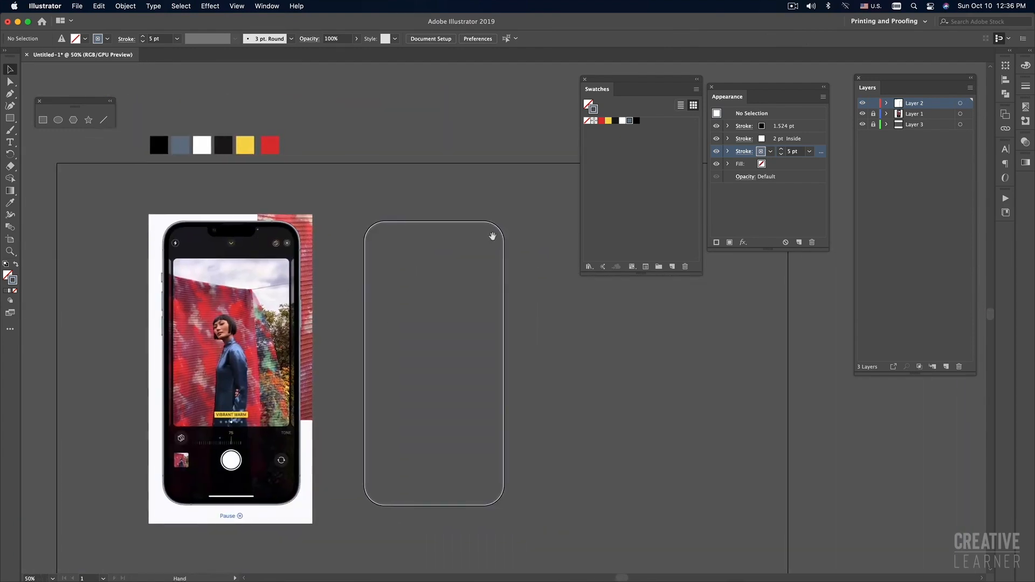
left_click_drag(512, 221, 493, 273)
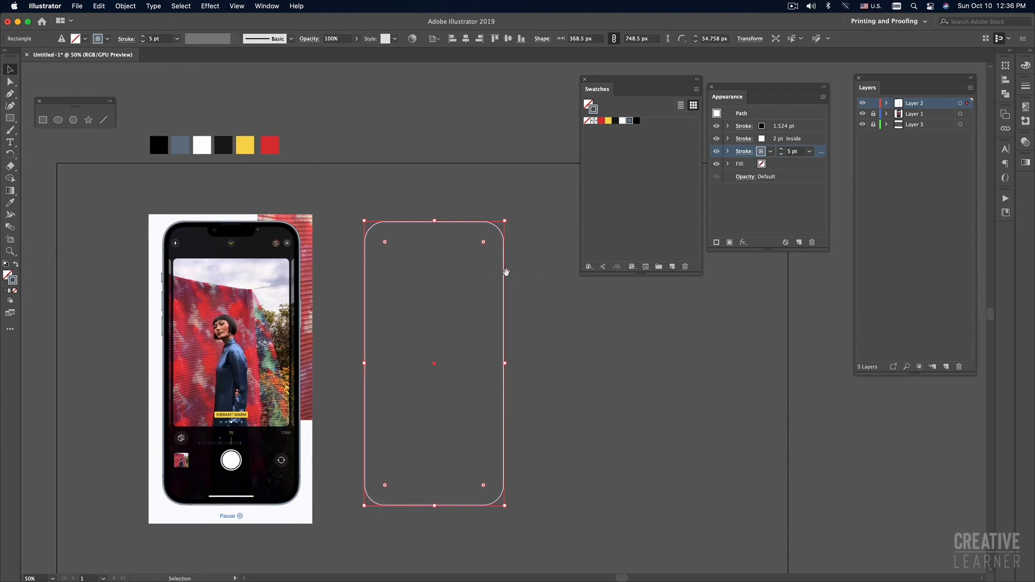
scroll(517, 274, "up", 1)
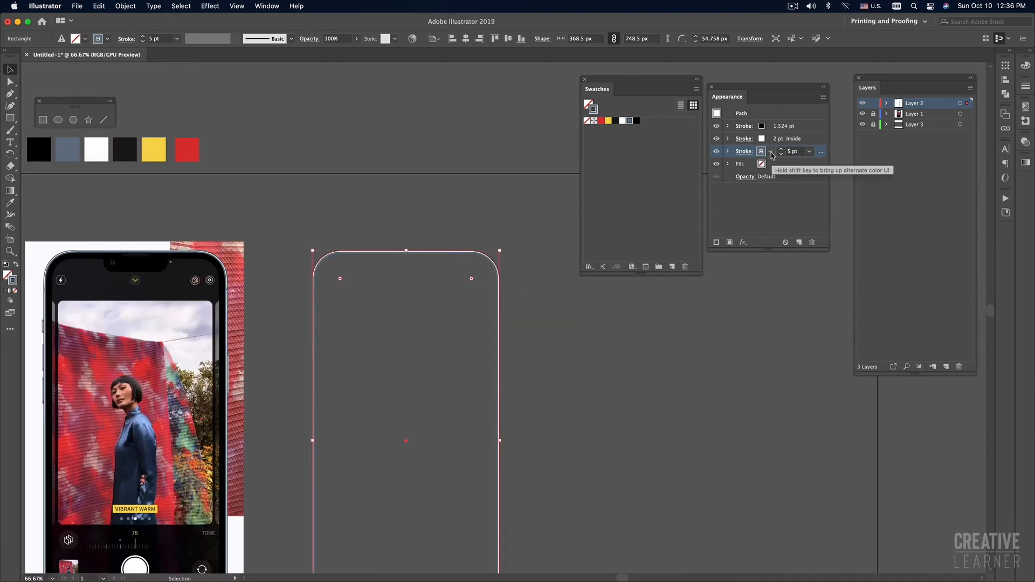
left_click(782, 150)
left_click(543, 215)
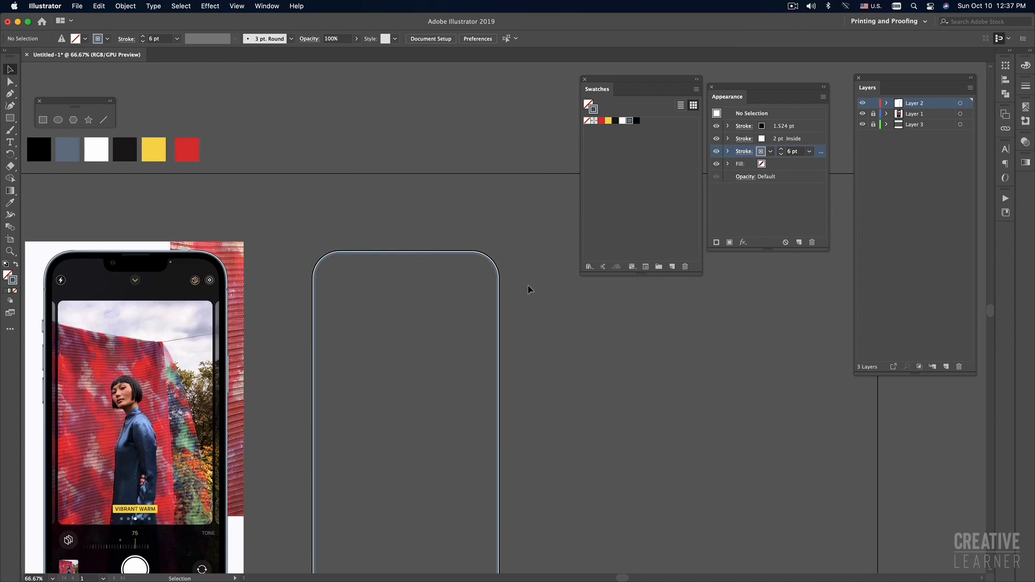
left_click_drag(529, 285, 532, 227)
left_click_drag(531, 301, 536, 277)
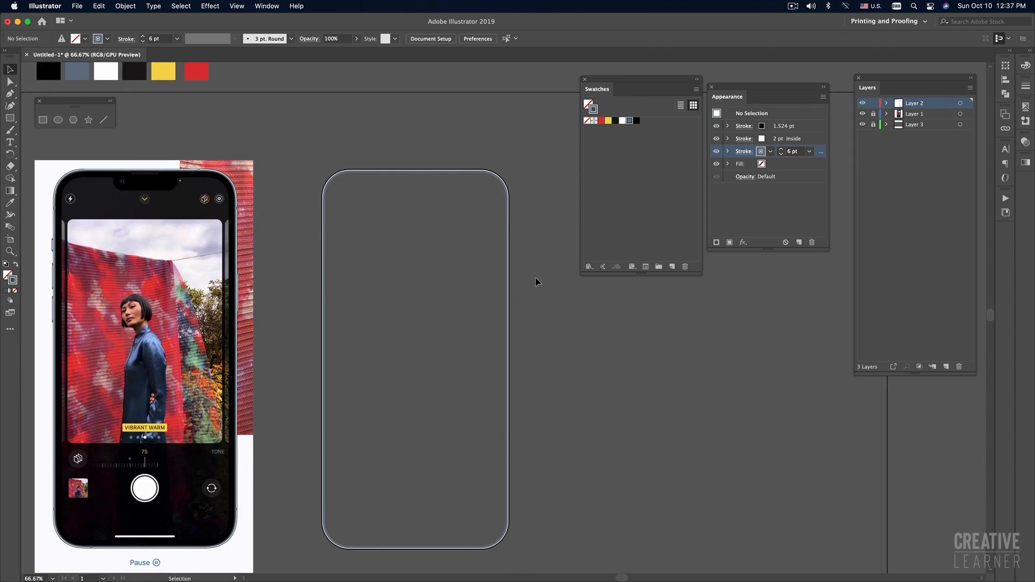
Step: Duplicate the phone outline's grey-blue 6 pt stroke and recolour the lower copy with the black New Pattern Swatch 6
left_click_drag(499, 144, 461, 233)
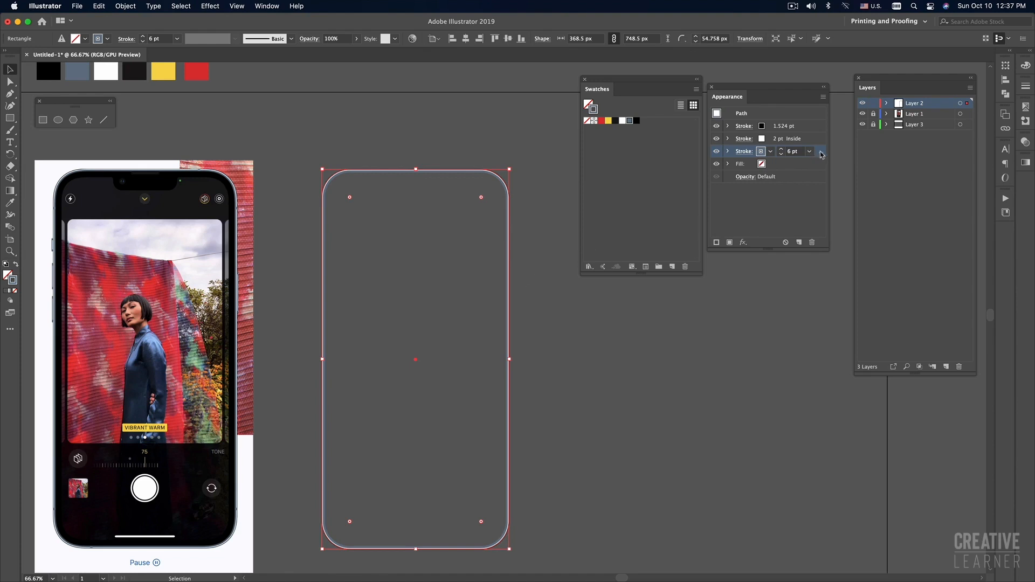
left_click(799, 242)
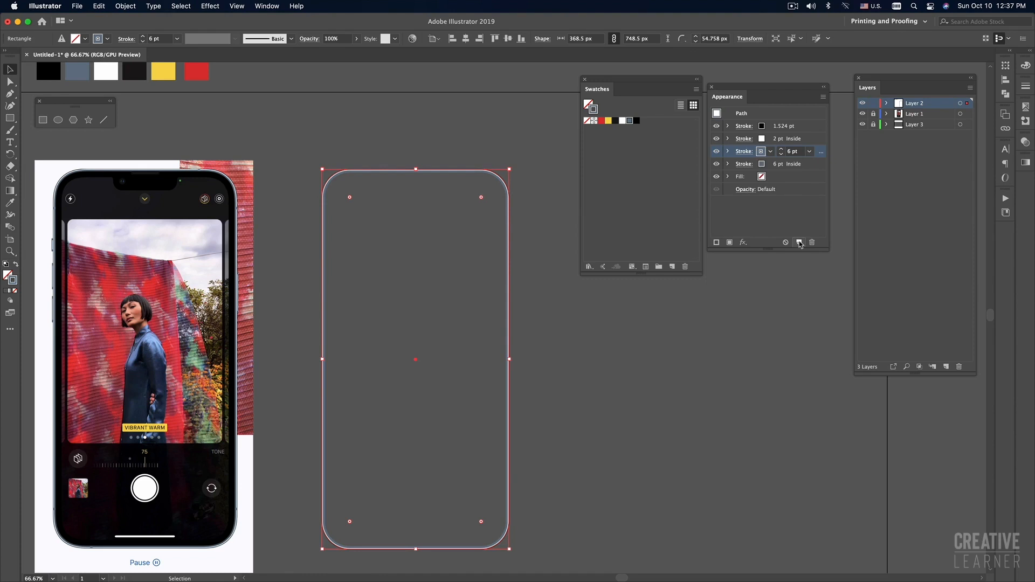
left_click(813, 165)
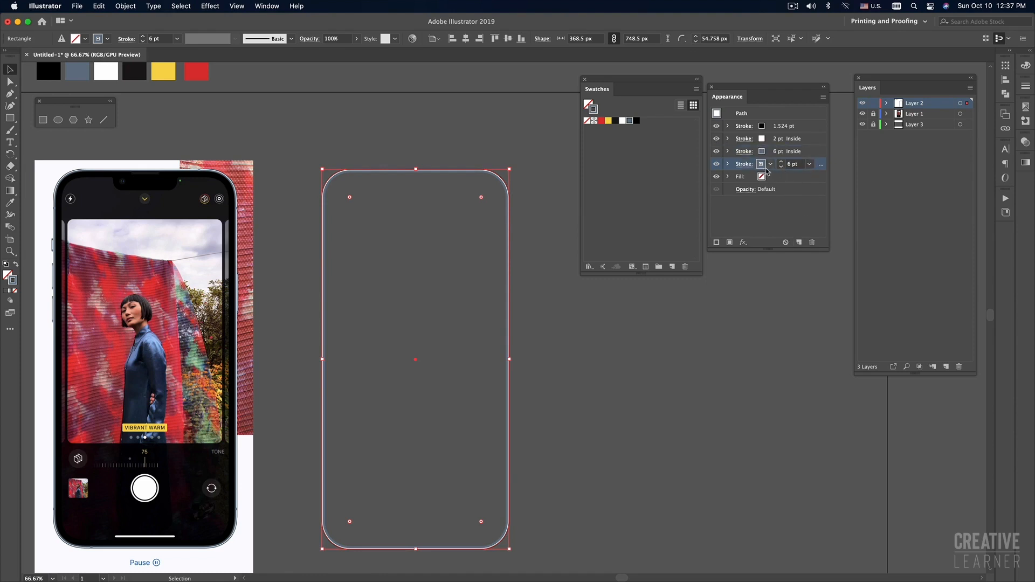
left_click(770, 164)
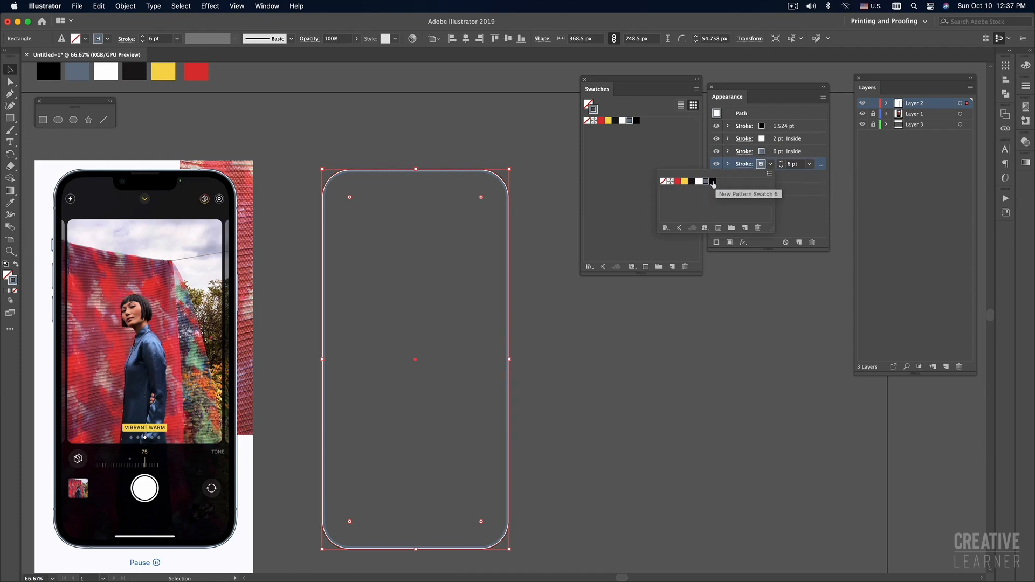
left_click(713, 182)
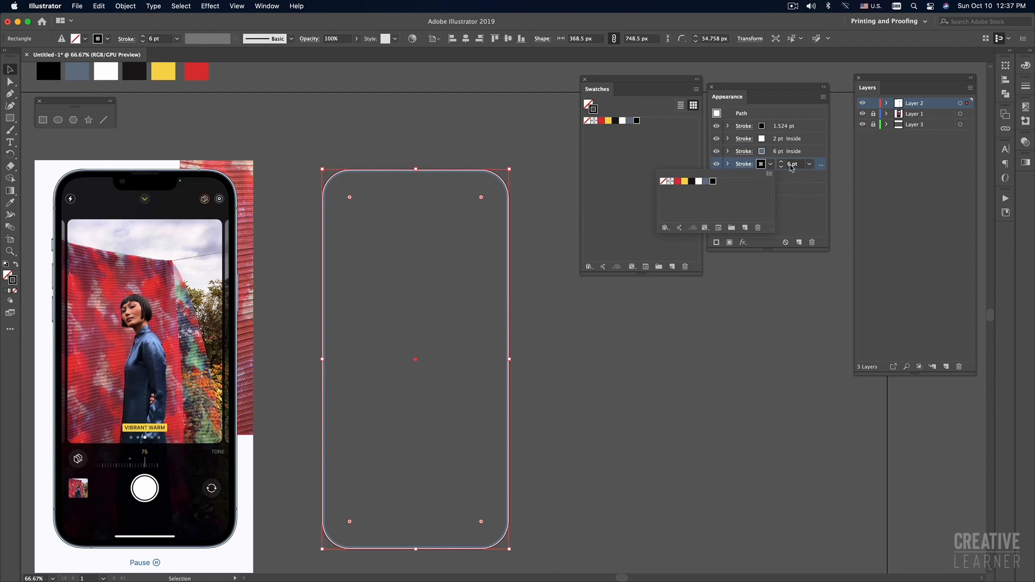
Step: Increase the weight of the black lowest inside stroke to 15 pt
left_click(782, 162)
left_click(782, 162)
left_click(782, 163)
left_click(783, 162)
left_click(783, 162)
left_click(783, 162)
left_click(782, 163)
left_click(783, 163)
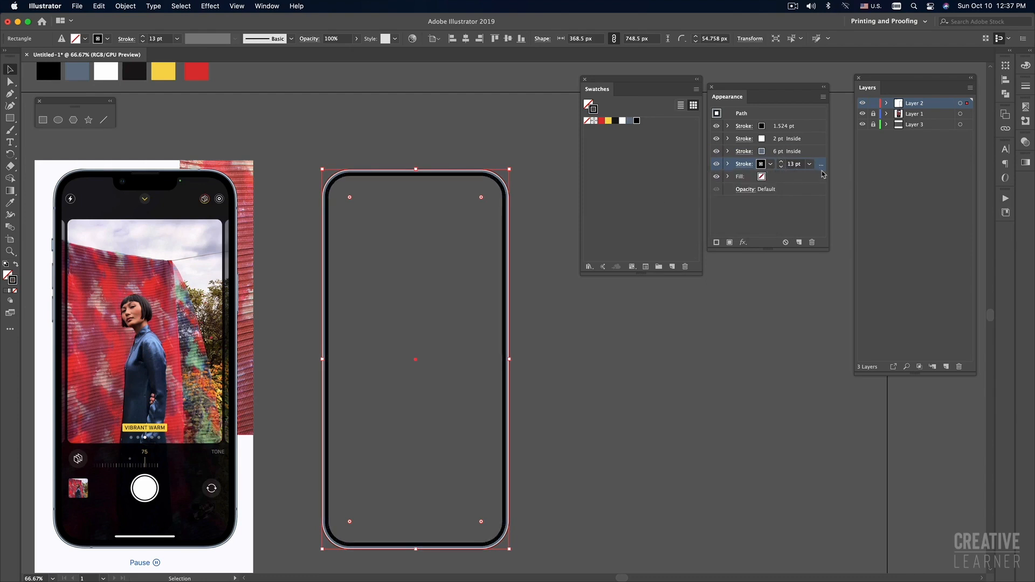
left_click(783, 163)
left_click(783, 163)
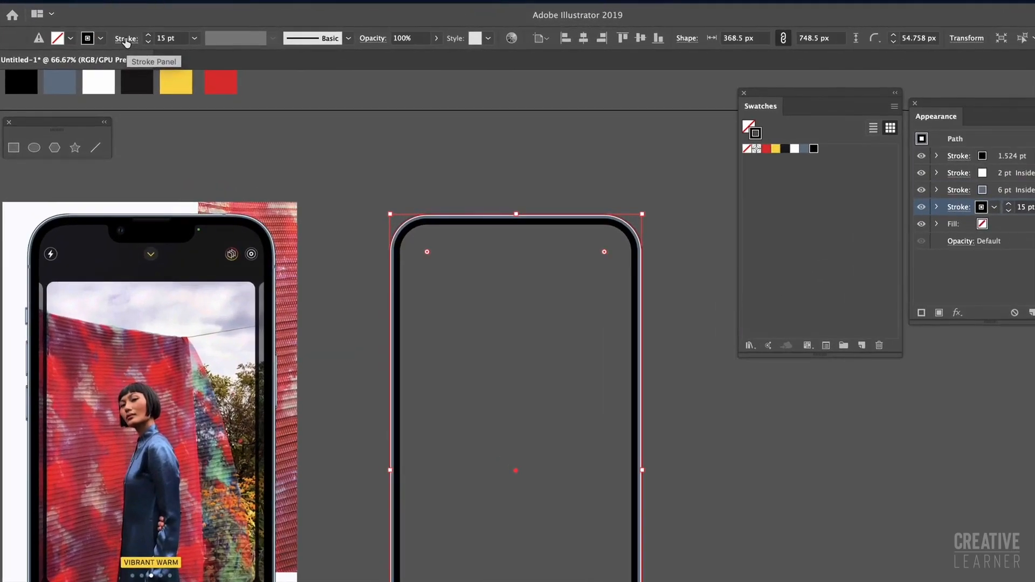
Step: Try aligning the black 15 pt stroke to the centre of the path, and set its alignment back to inside
left_click(125, 39)
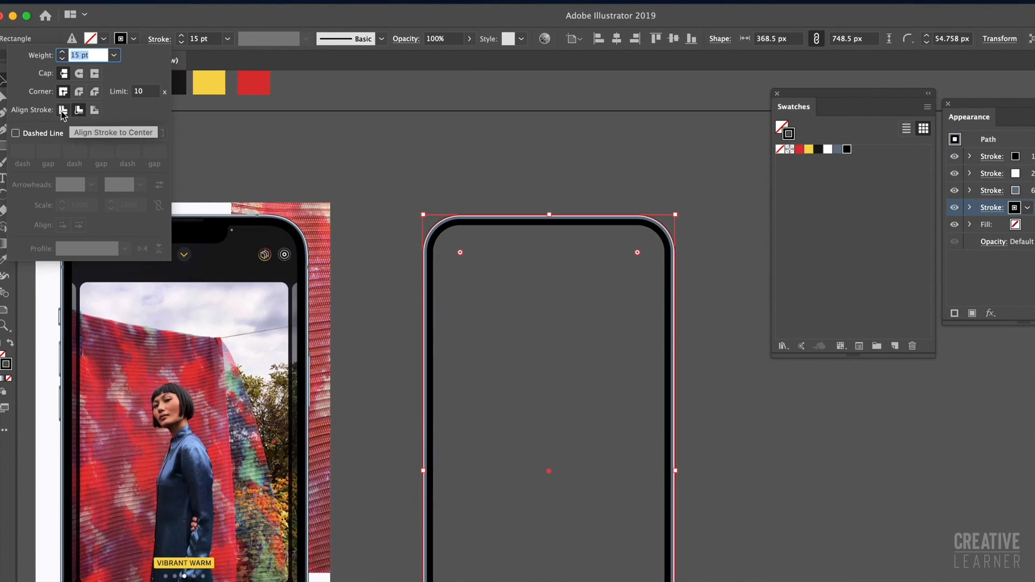
left_click(64, 111)
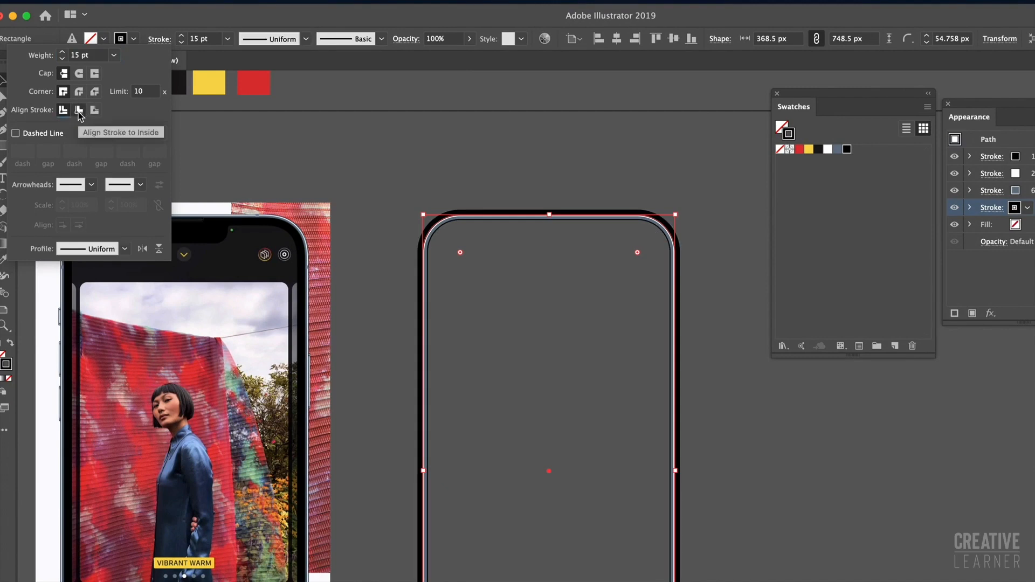
left_click(79, 111)
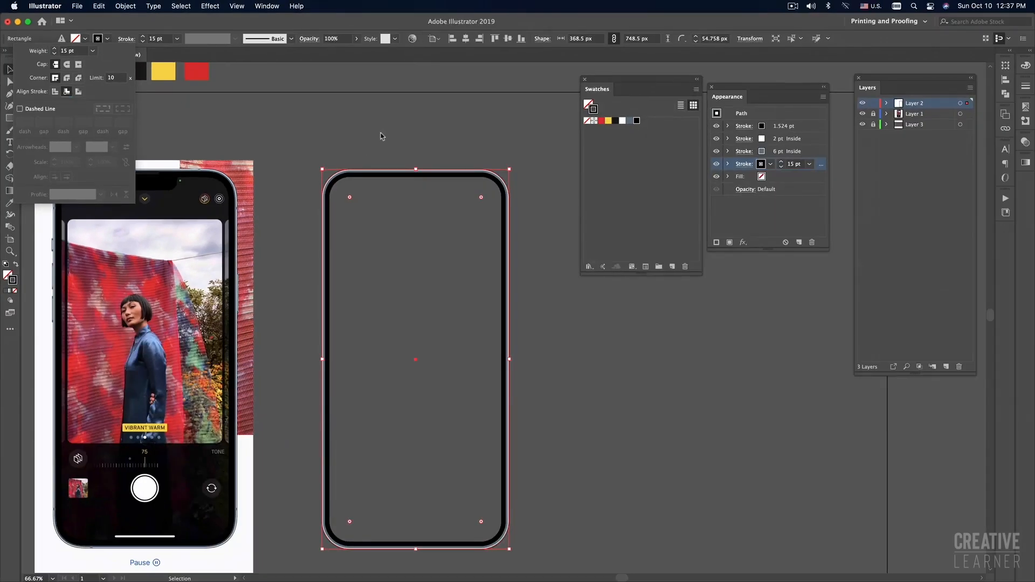
left_click(495, 174)
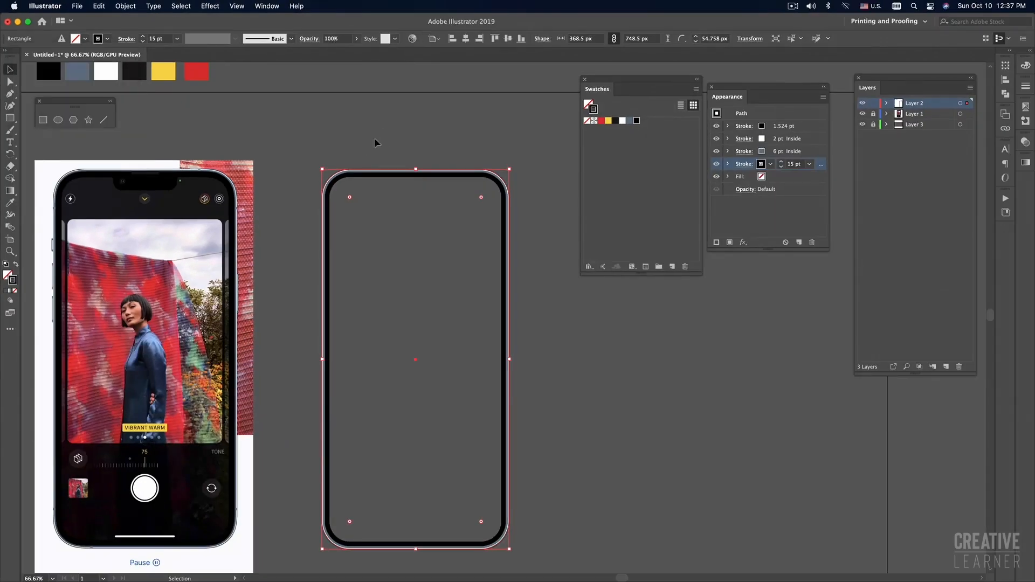
Step: Fill the drawn phone outline with the dark charcoal swatch beneath its stacked strokes
left_click(455, 152)
left_click_drag(474, 163, 480, 231)
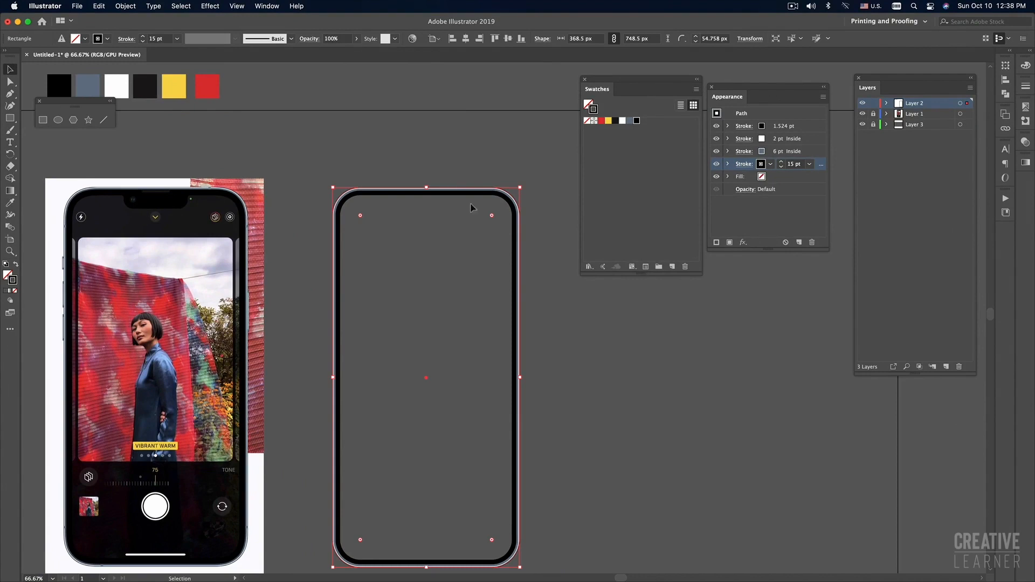
left_click(446, 171)
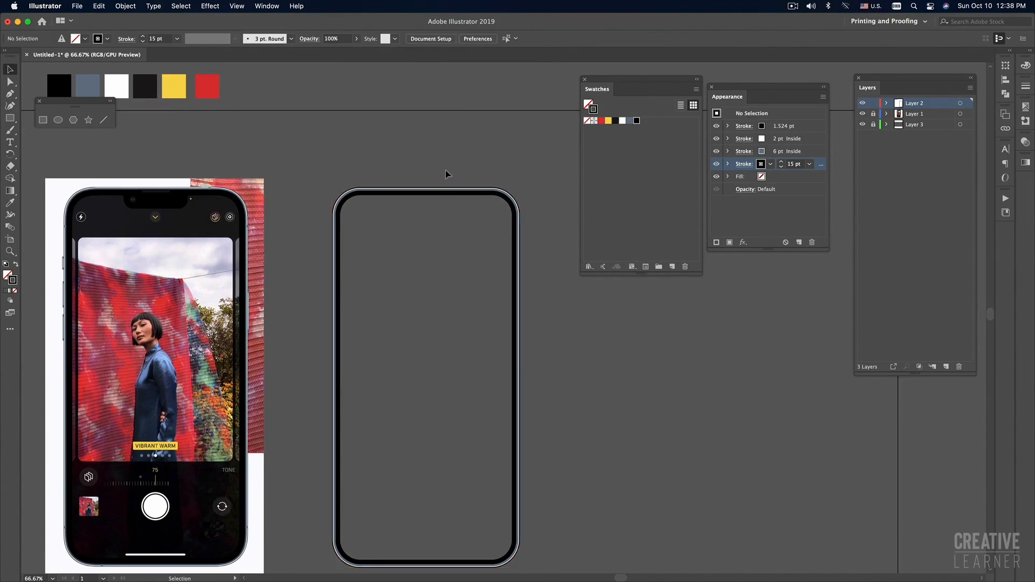
left_click_drag(521, 217, 488, 250)
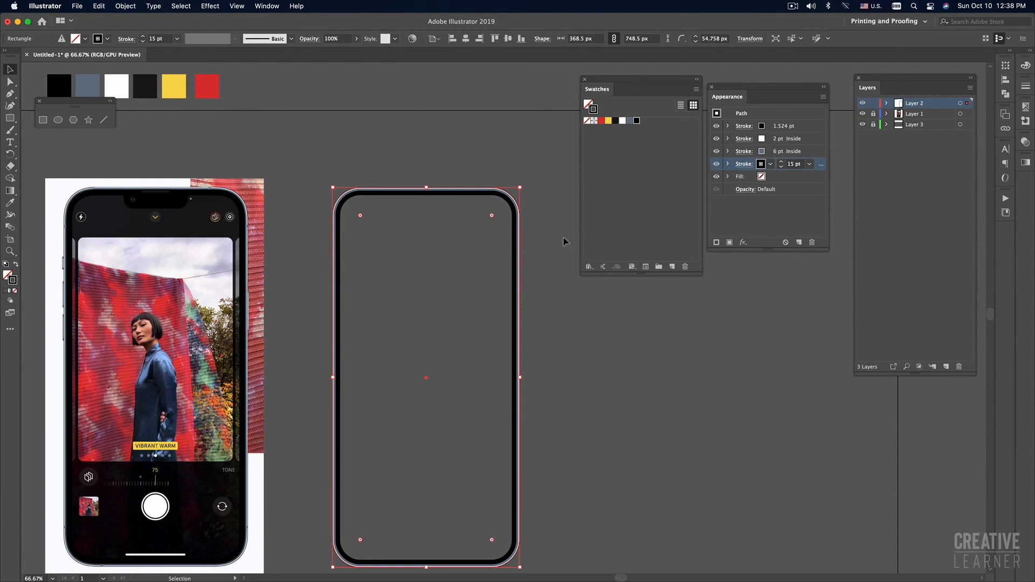
scroll(563, 235, "down", 2)
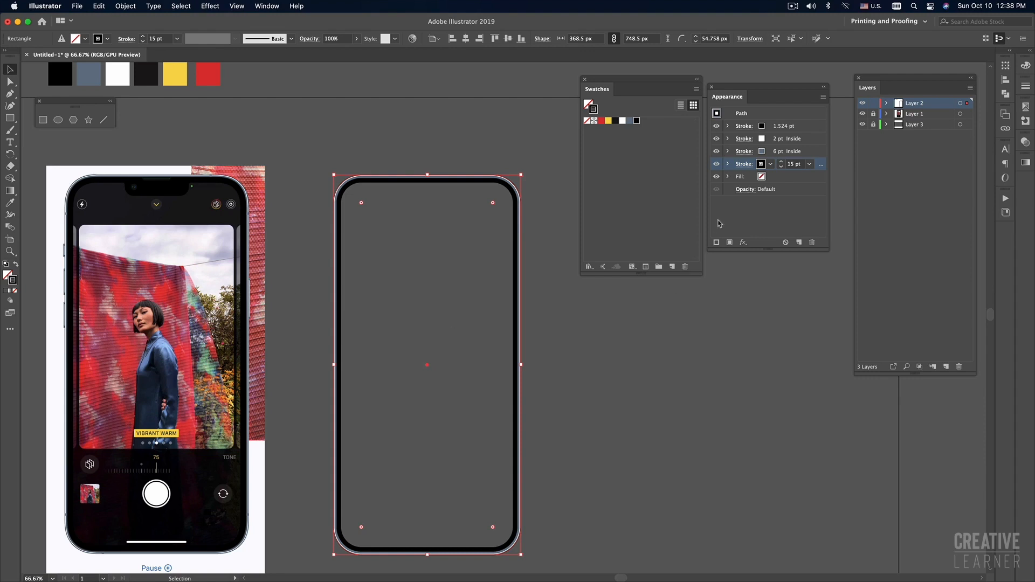
left_click(796, 178)
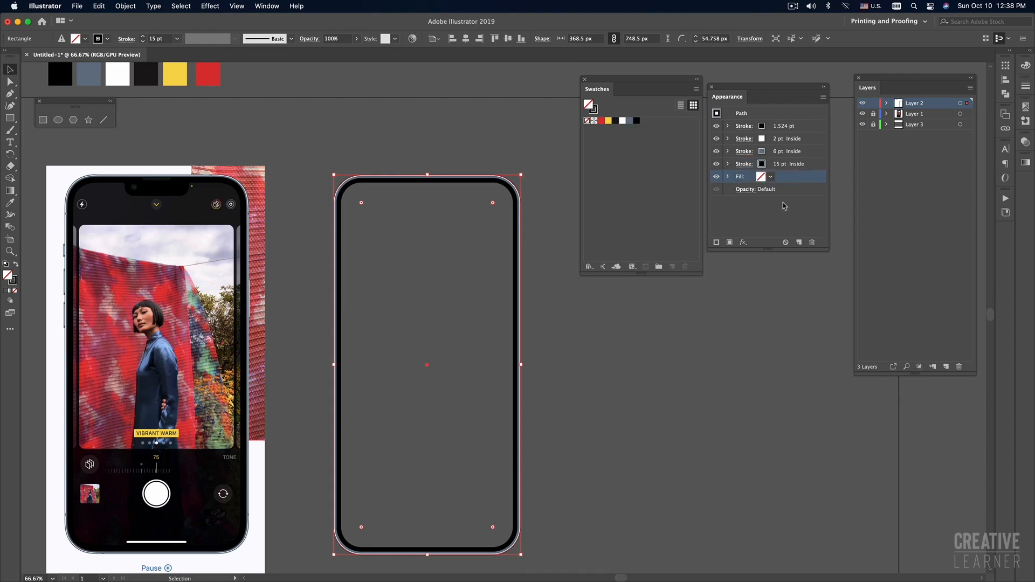
left_click(771, 177)
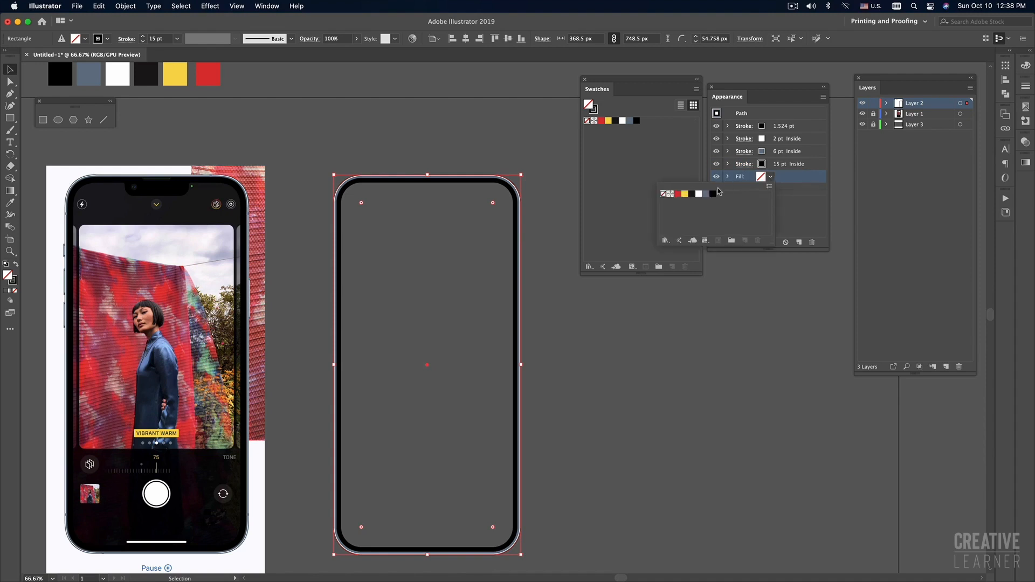
left_click(691, 194)
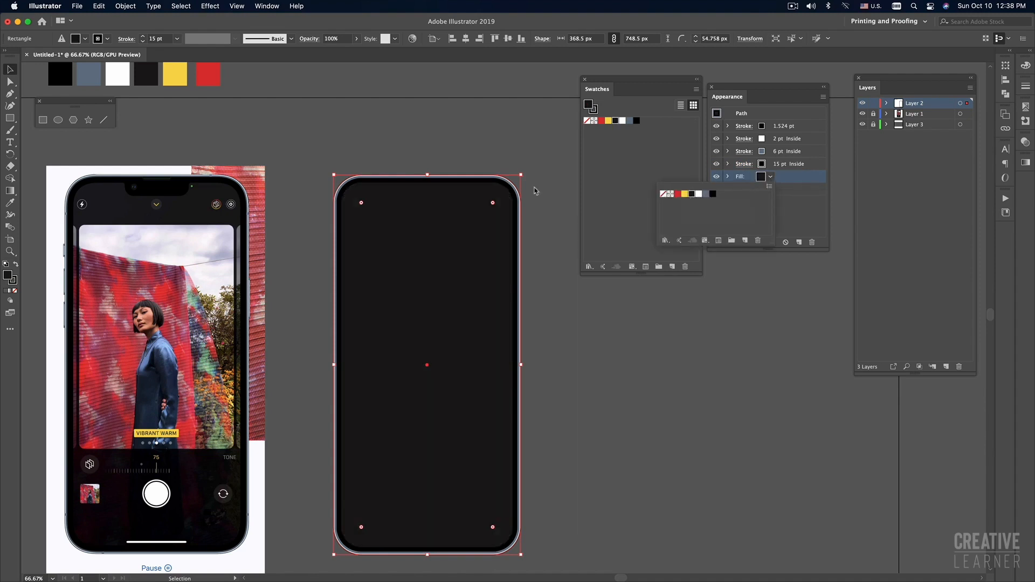
left_click(432, 132)
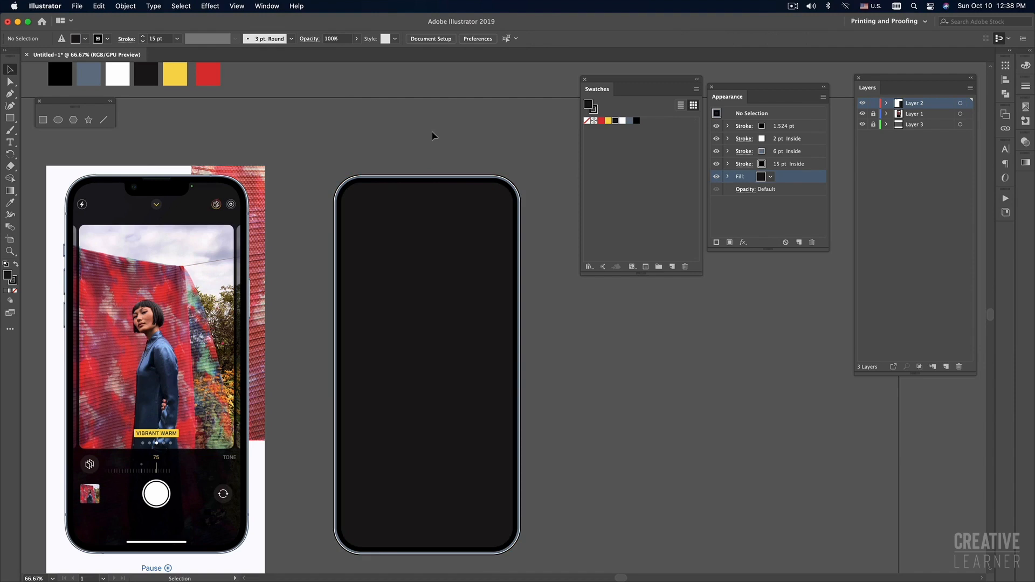
Step: Switch to outline view, examine the path that makes up the drawn phone, and return to preview
left_click_drag(434, 135, 465, 124)
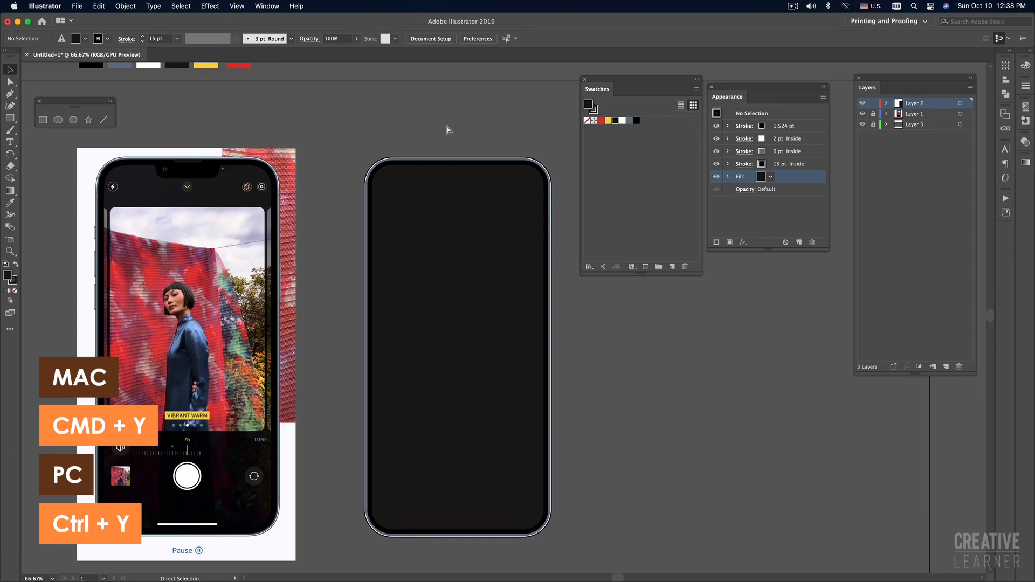
key("super+y")
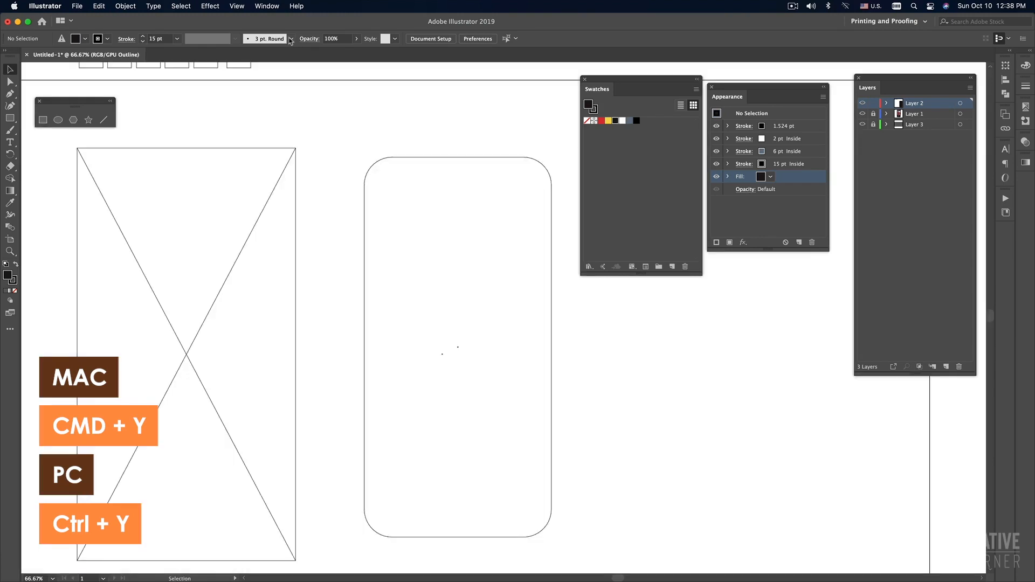
left_click(242, 7)
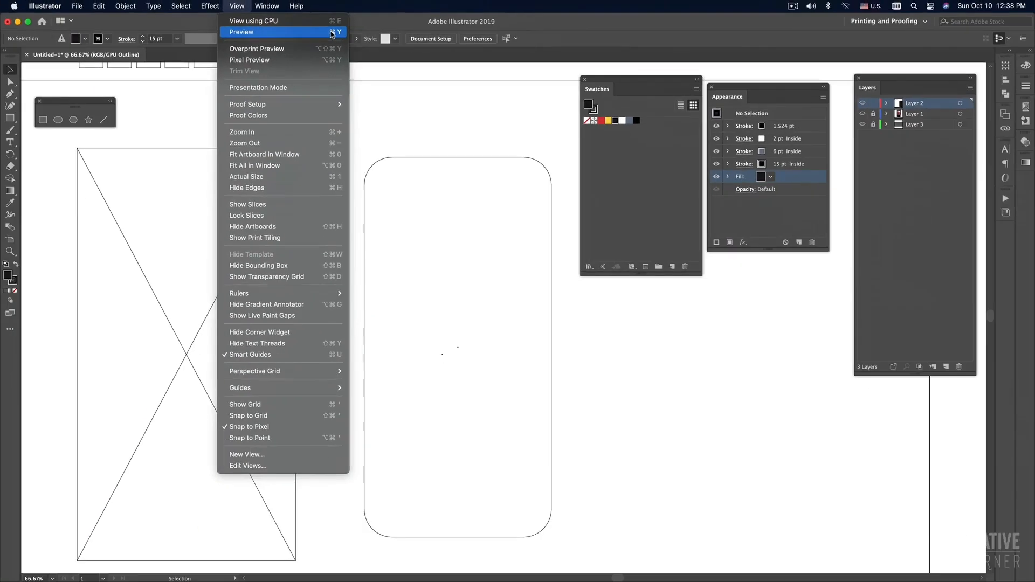
left_click(484, 138)
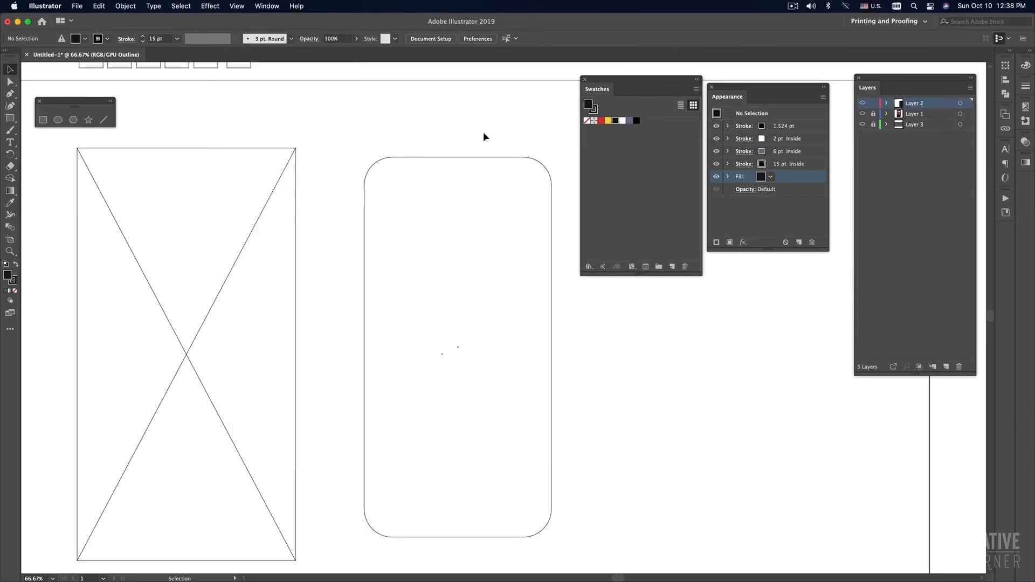
key("a")
key("super+y")
key("super+y")
key("v")
left_click_drag(390, 131, 434, 187)
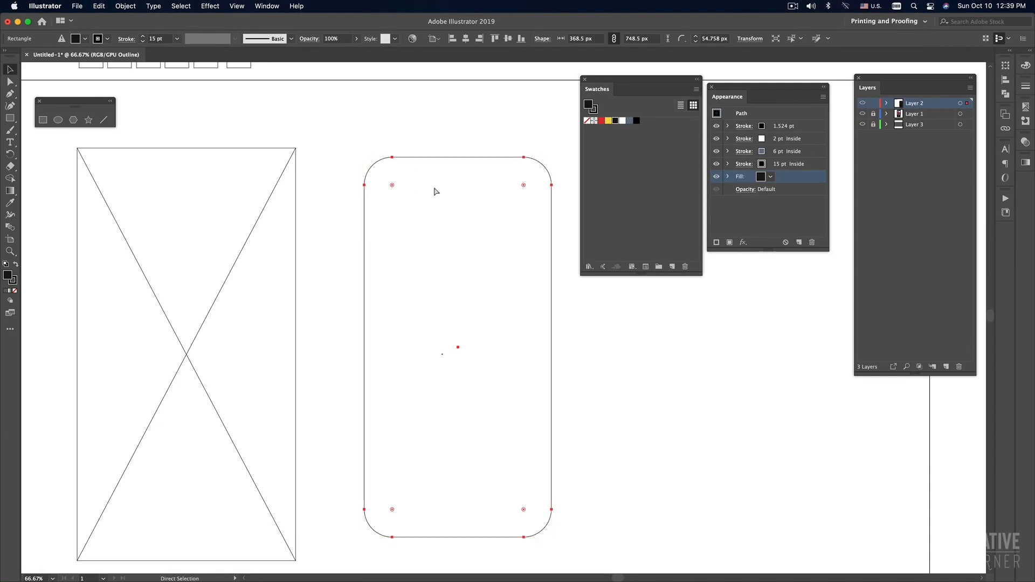
key("super+y")
left_click(423, 130)
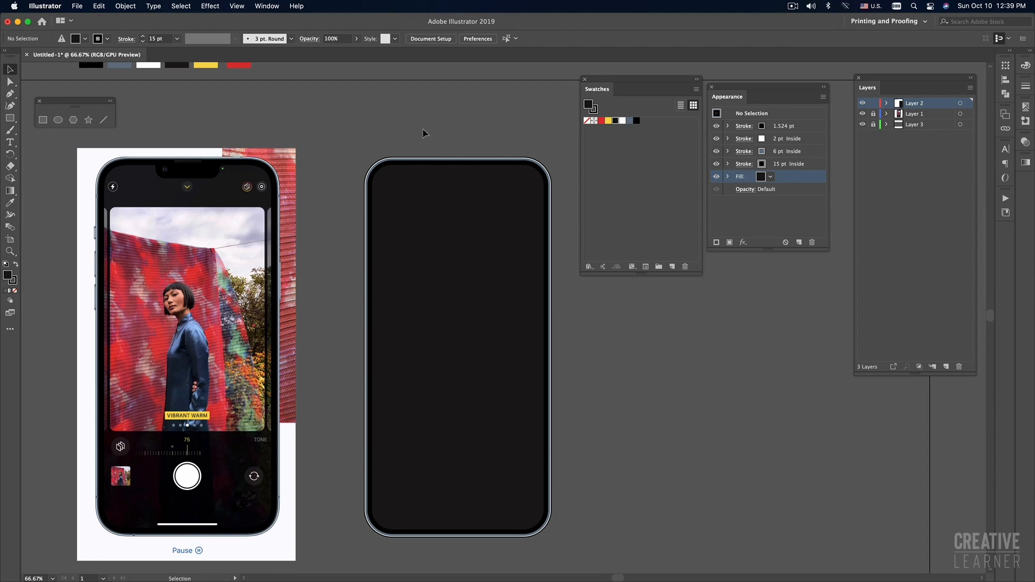
Step: Draw a rectangle of 211 by 294 px in the empty area beside the drawn phone
left_click_drag(488, 273, 278, 266)
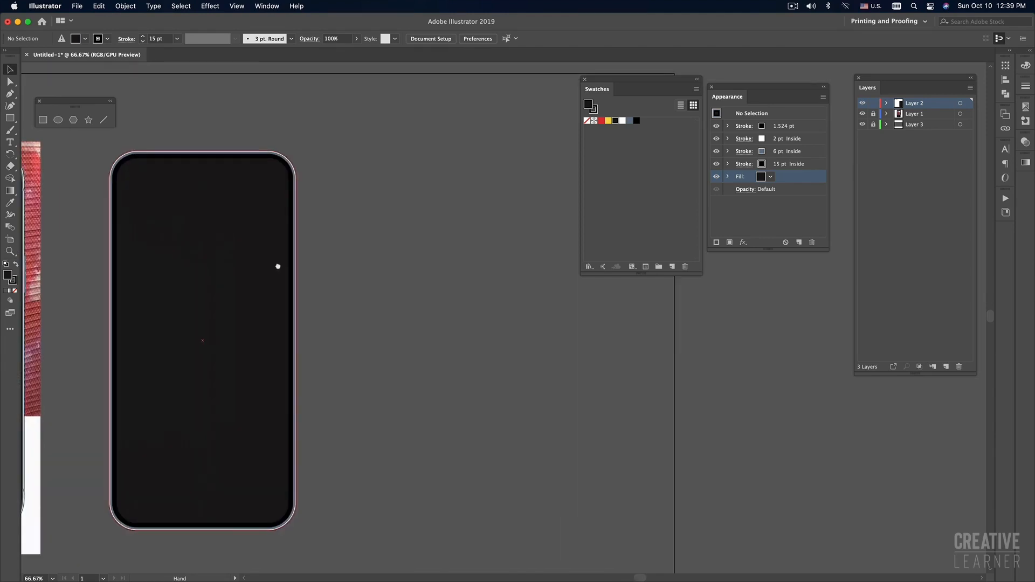
key("m")
mouse_move(386, 207)
left_mouse_down()
mouse_move(472, 347)
mouse_move(493, 355)
left_mouse_up()
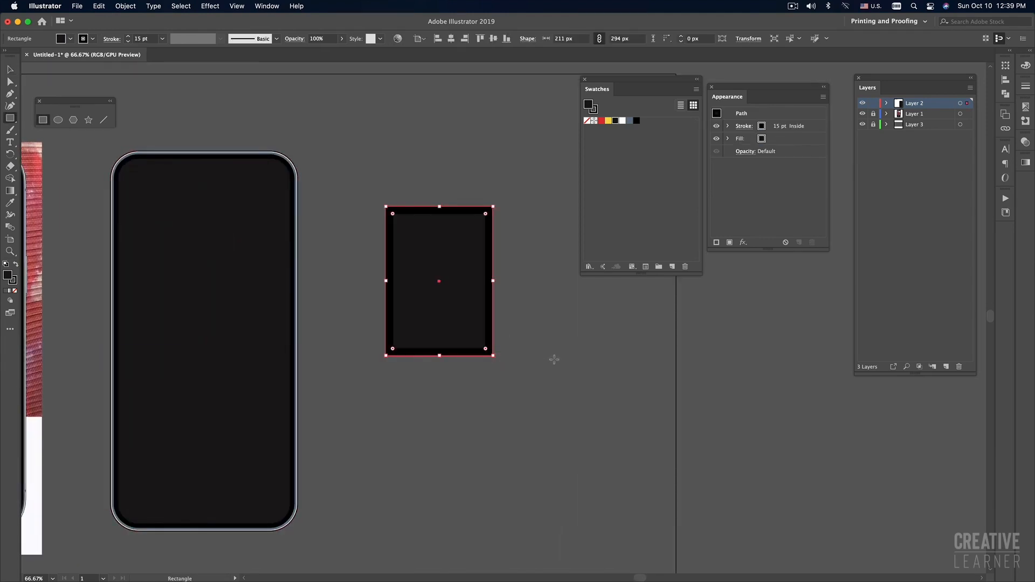
key("super+v")
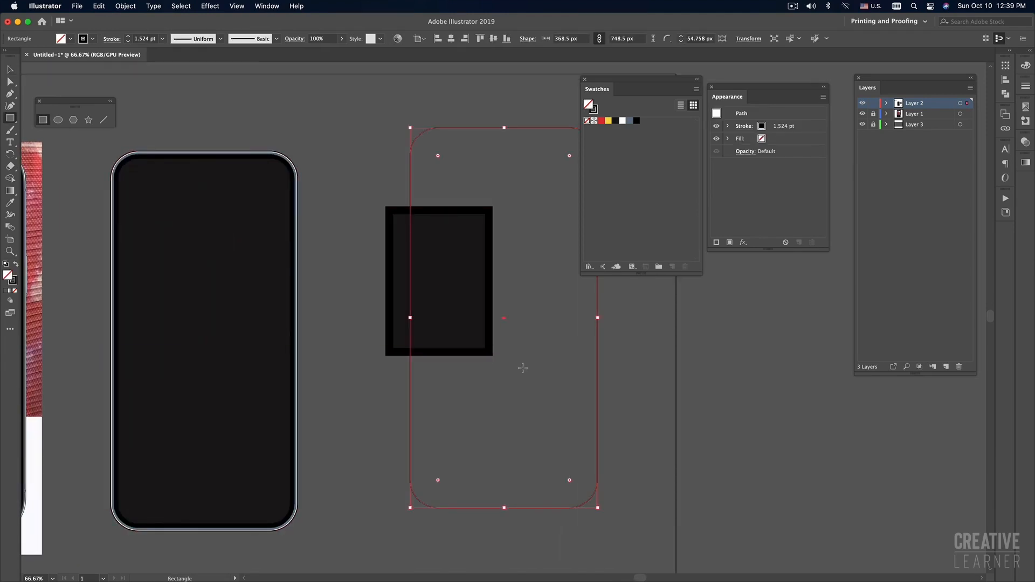
key("Delete")
left_click(575, 278)
type("v")
left_click(561, 247)
key("v")
left_click(491, 345)
key("a")
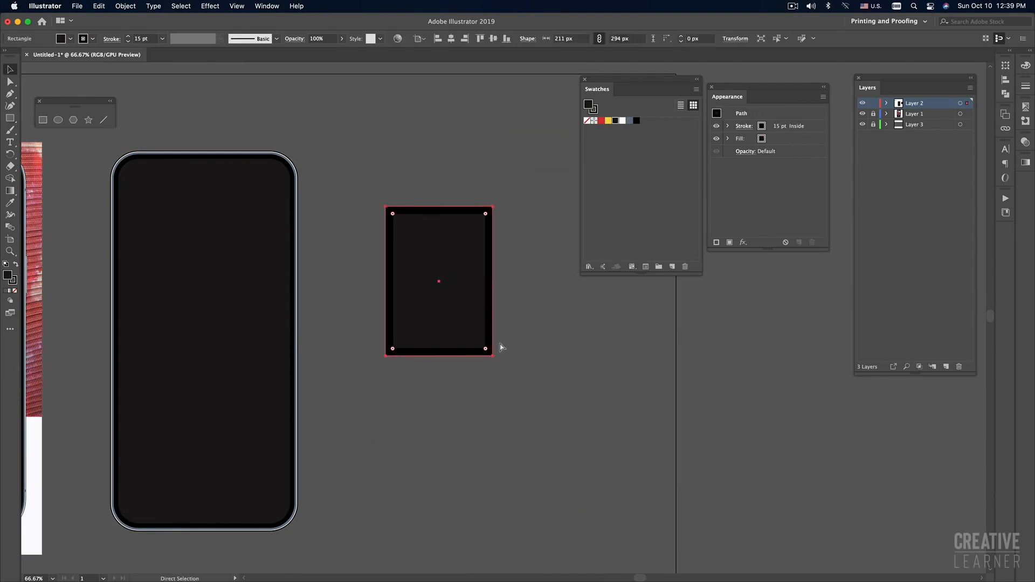
Step: Create a smaller centred copy inside the test rectangle, about 175 by 244 px, and inspect the nested borders
key("v")
left_click_drag(494, 206, 484, 214)
left_click(527, 298)
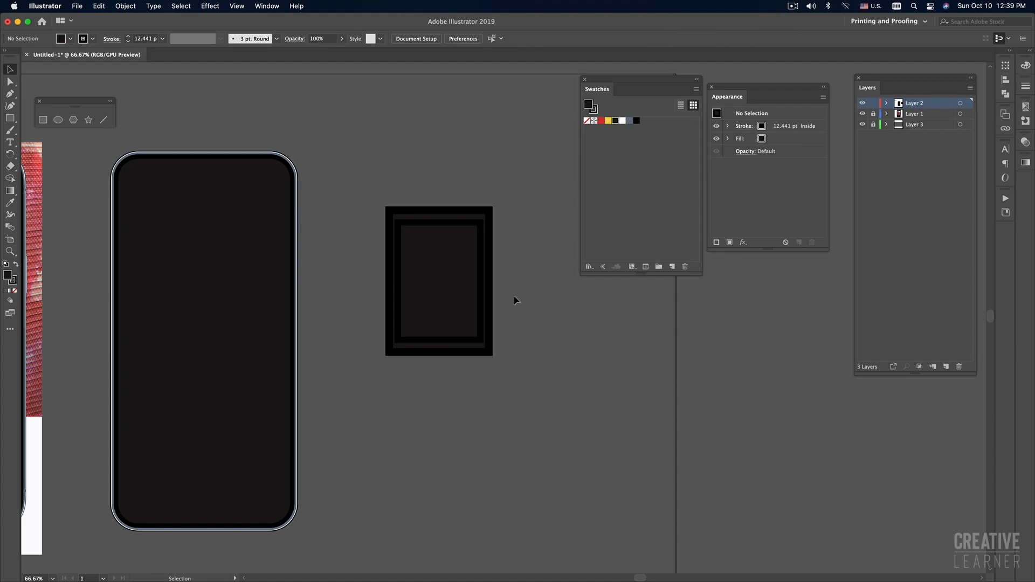
left_click_drag(449, 230, 455, 275)
left_click_drag(454, 275, 515, 370)
left_click_drag(497, 321, 431, 257)
left_click(467, 341, "super")
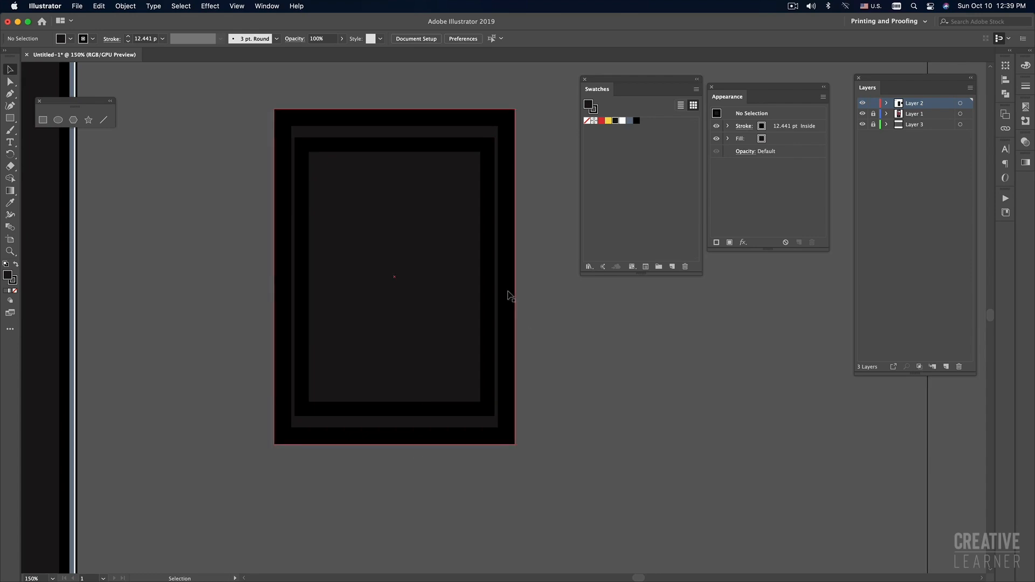
Step: Delete both nested test rectangles beside the drawn phone
left_click(481, 371)
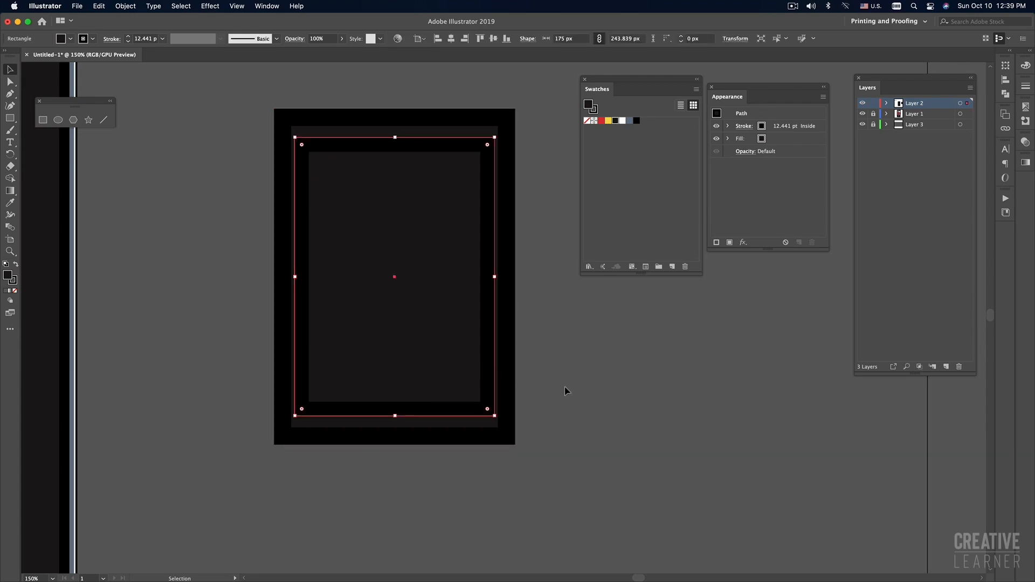
key("Delete")
left_click(445, 392)
key("Delete")
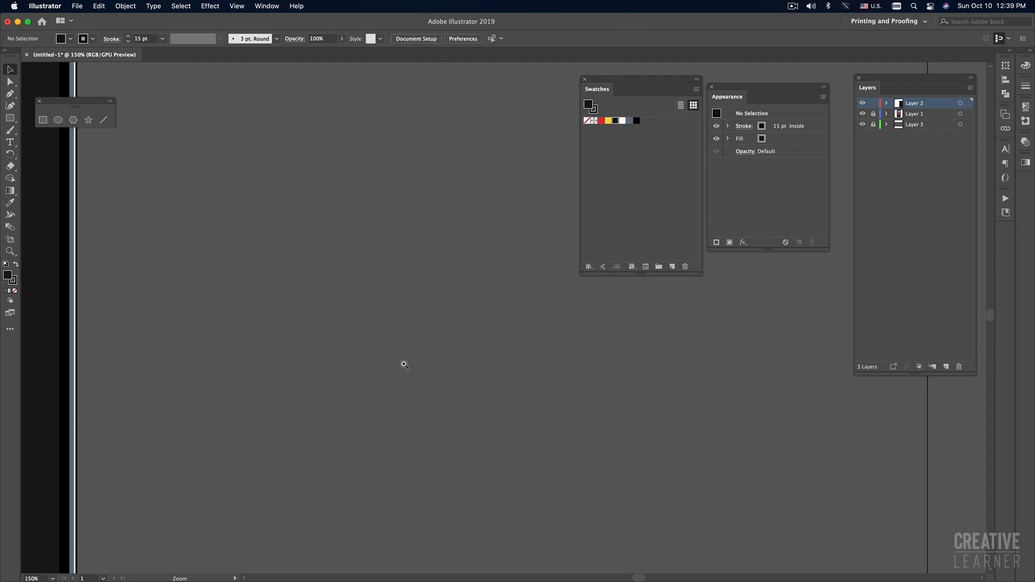
Step: Draw a 304 by 445 px rectangle over the reference phone's photo area and remove its stroke
left_click(404, 365, "alt+super")
left_click(407, 348, "alt+super")
left_click(407, 347, "alt+super")
left_click_drag(403, 346, 337, 353)
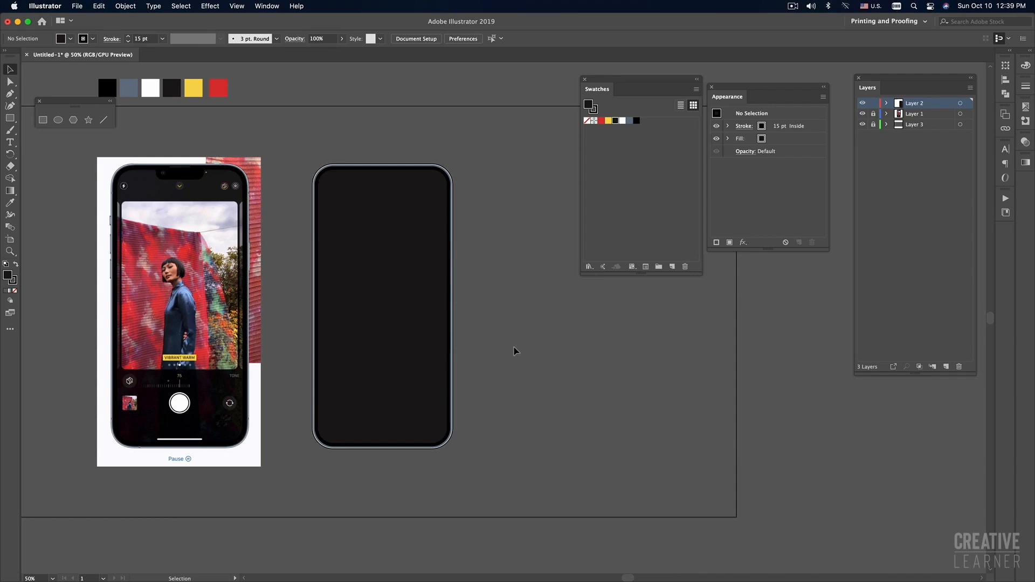
left_click(443, 317, "super")
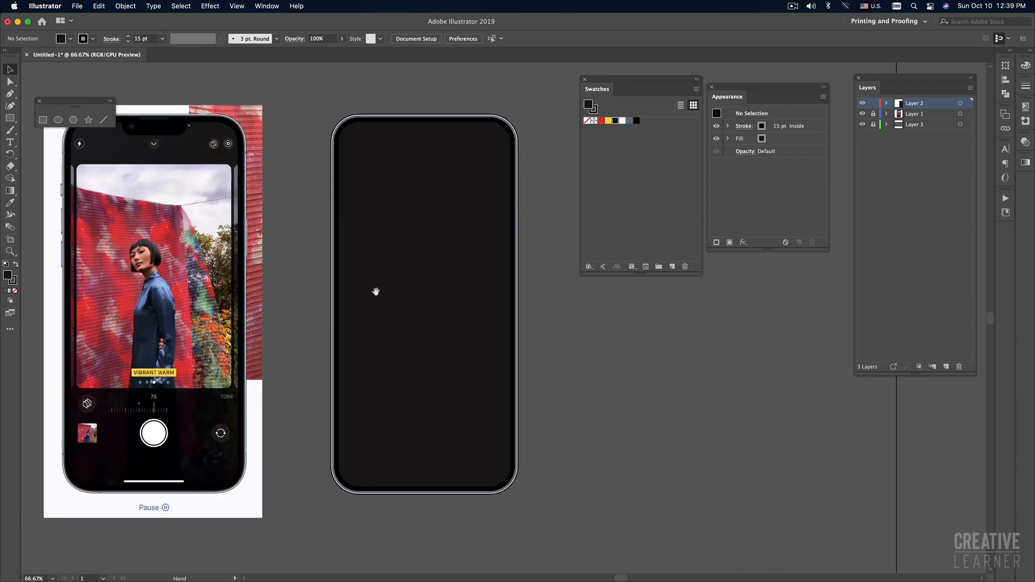
left_click_drag(377, 292, 383, 329)
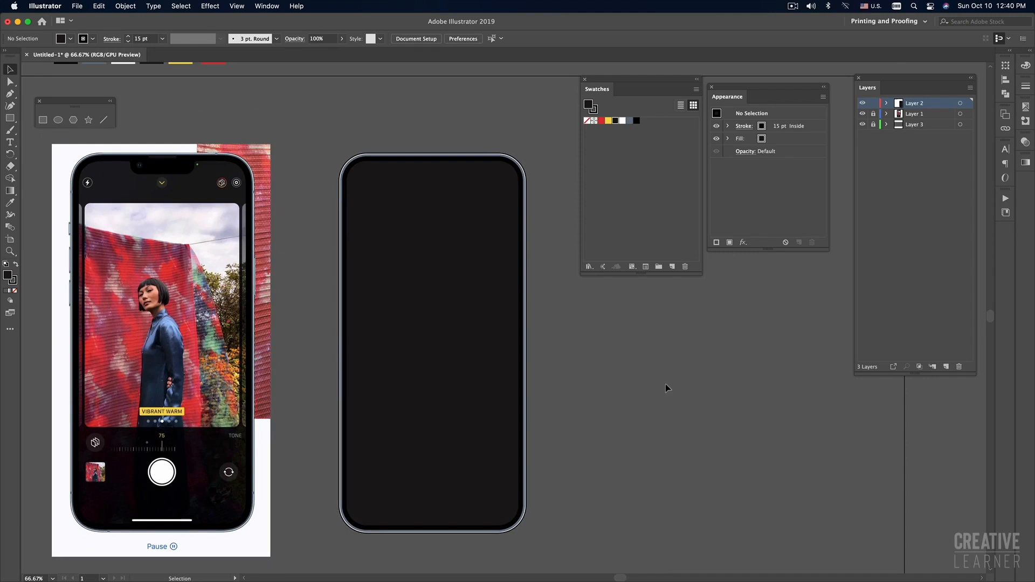
scroll(649, 383, "left", 3)
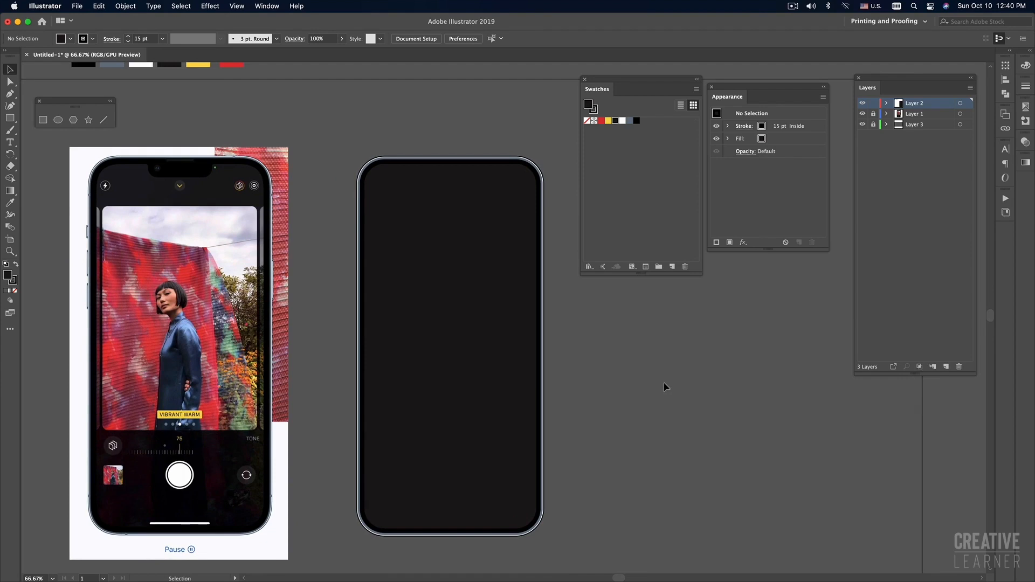
scroll(666, 387, "down", 2)
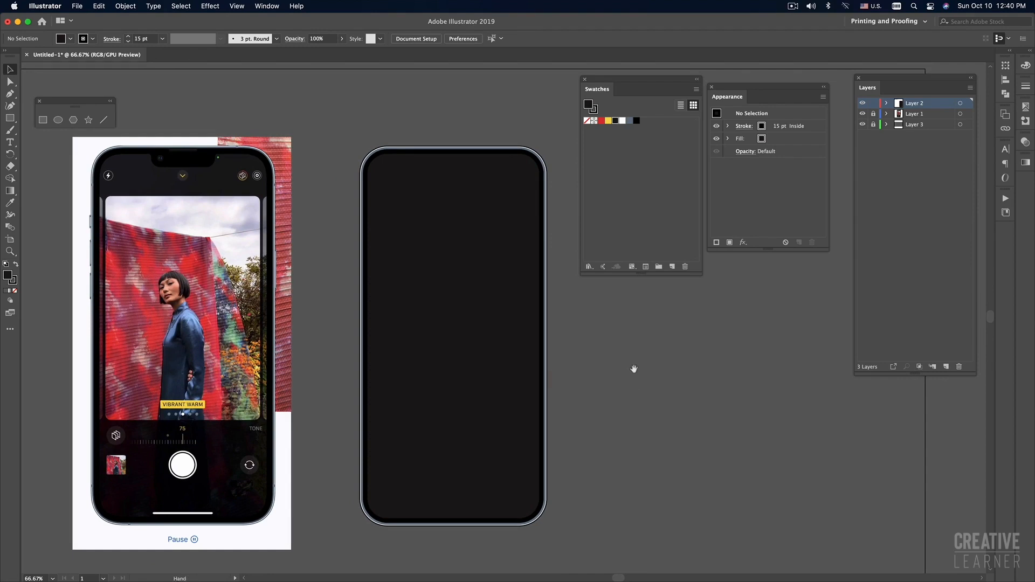
scroll(641, 372, "left", 3)
key("m")
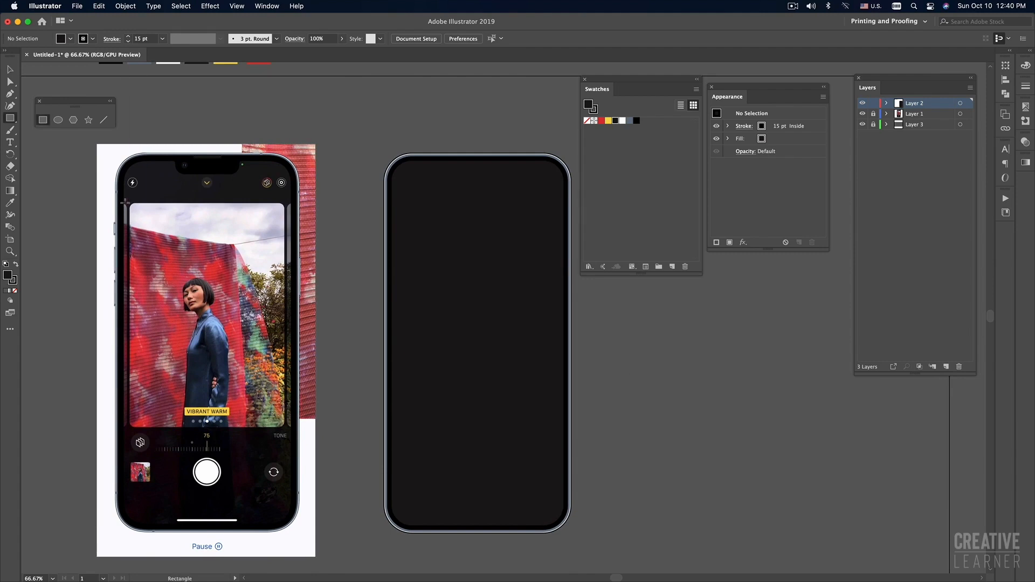
left_click_drag(128, 203, 284, 428)
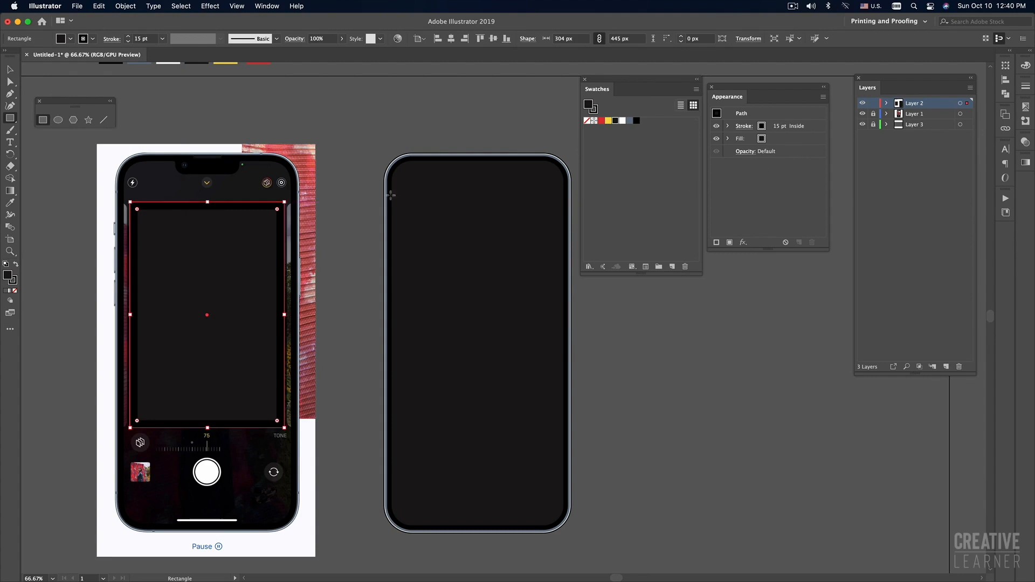
left_click(13, 282)
left_click(14, 290)
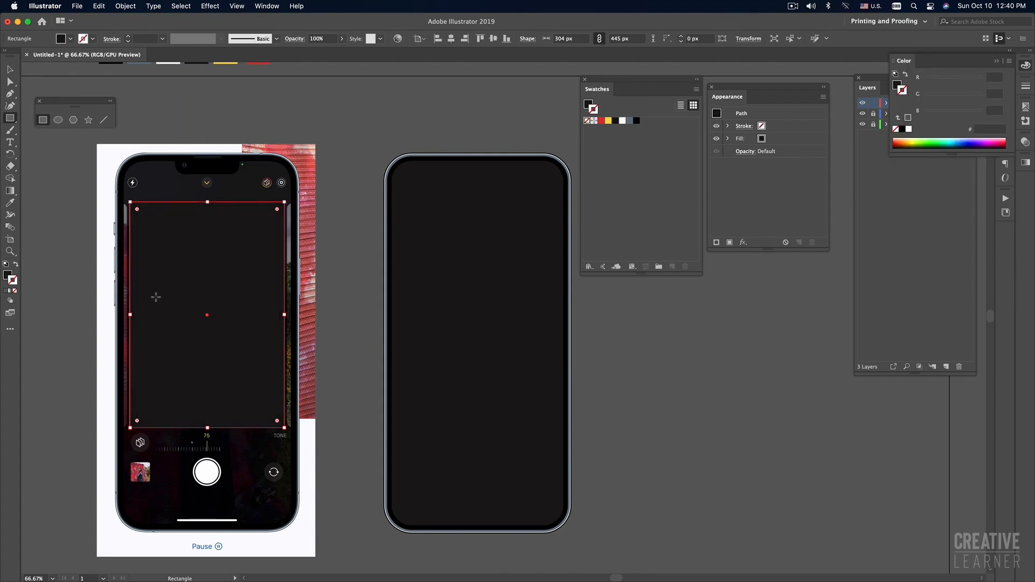
Step: Fill the rectangle over the reference photo with the white New Pattern Swatch 4
left_click(7, 275)
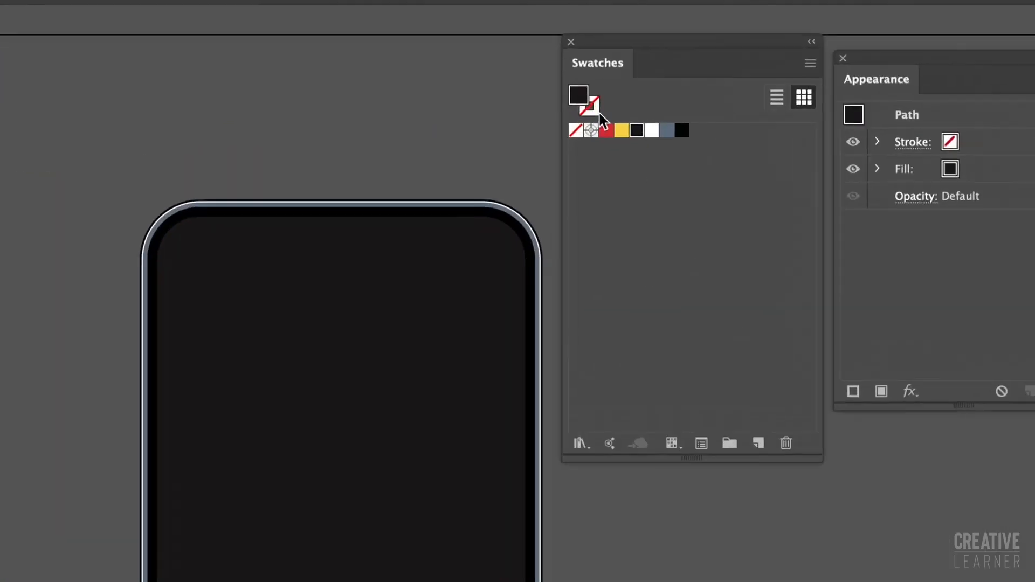
left_click(591, 113)
left_click(569, 88)
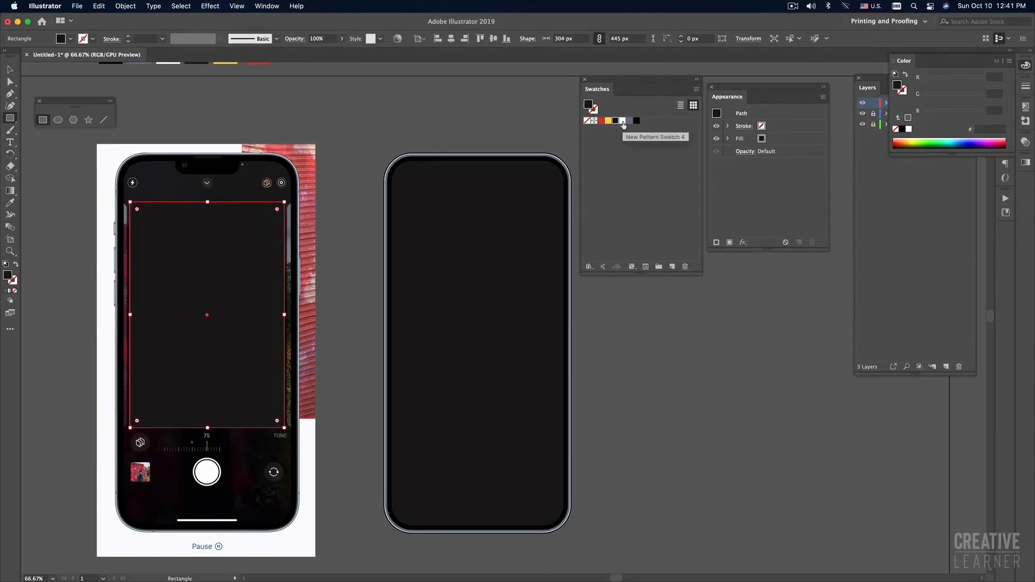
left_click(622, 121)
key("v")
left_click(380, 155)
left_click(252, 251)
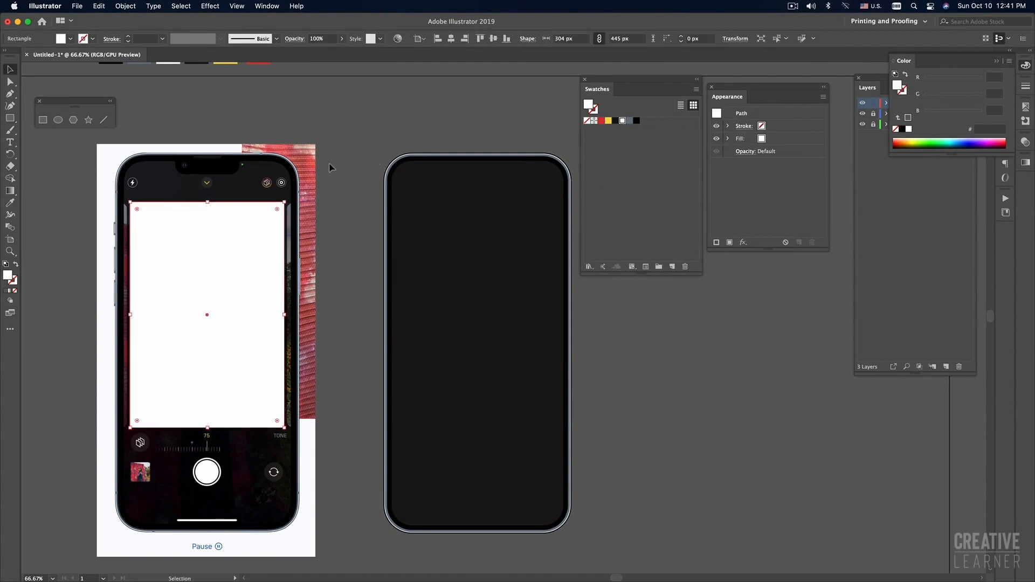
Step: Refine the white rectangle to a 442 px height with about 19 px corner radii and move it onto the drawn phone's screen
mouse_move(137, 209)
left_mouse_down()
mouse_move(151, 226)
mouse_move(139, 214)
left_mouse_up()
left_click_drag(209, 202, 208, 203)
left_click_drag(208, 428, 208, 430)
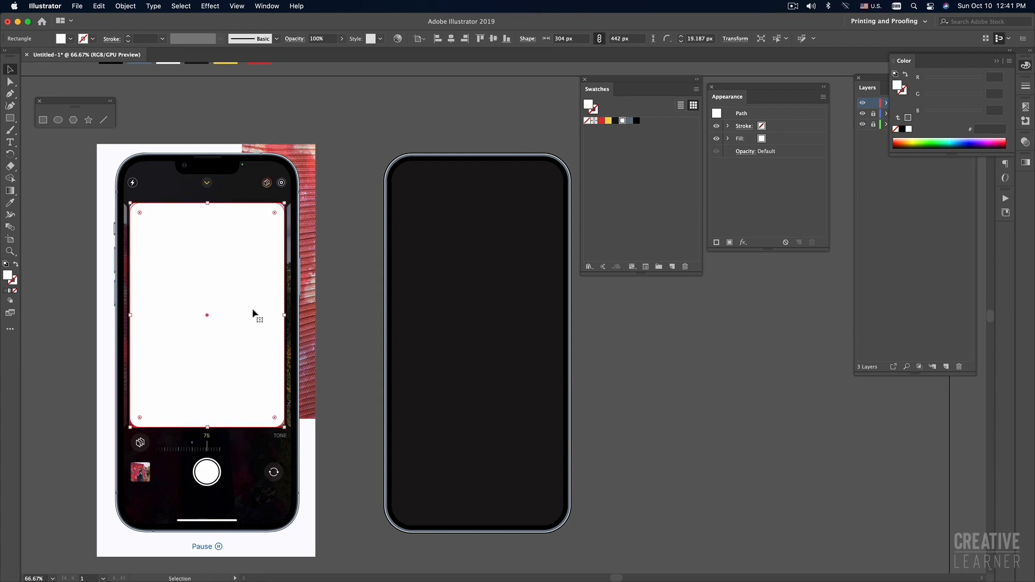
left_click_drag(162, 280, 436, 286)
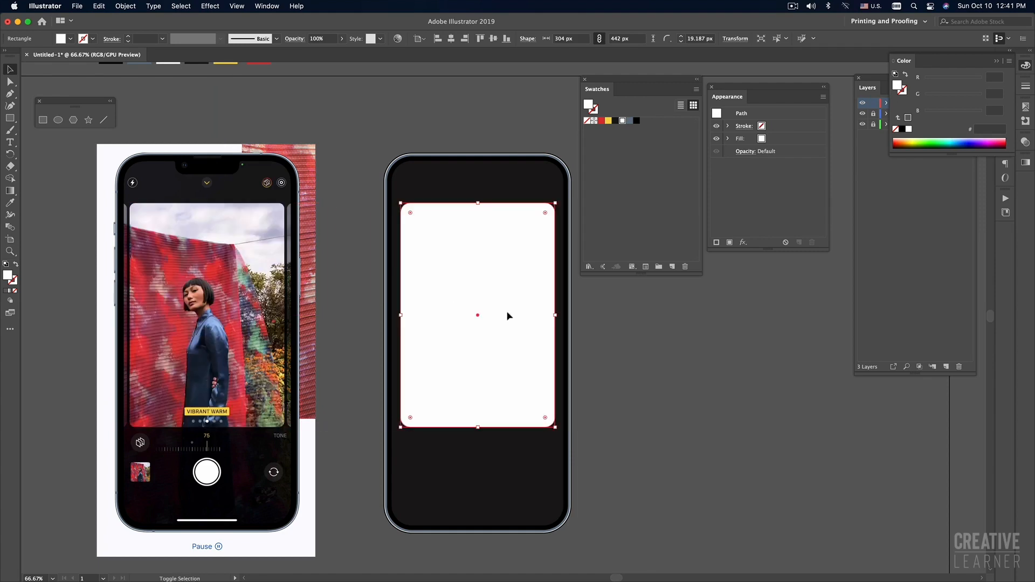
Step: Shift the white photo rectangle sideways so it overhangs the drawn phone's left edge
left_click_drag(563, 356, 430, 277)
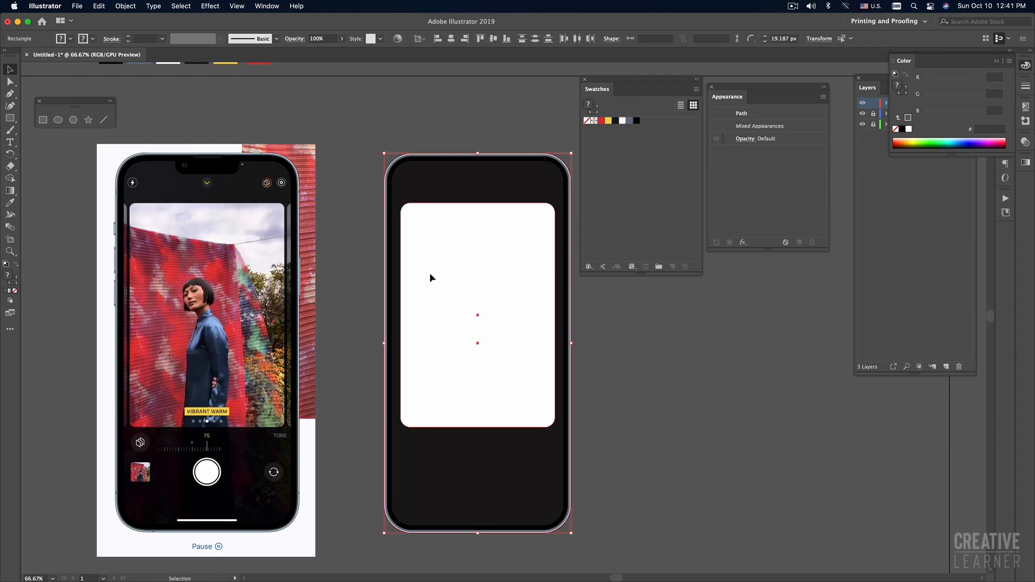
left_click(621, 356)
left_click_drag(469, 321, 435, 318)
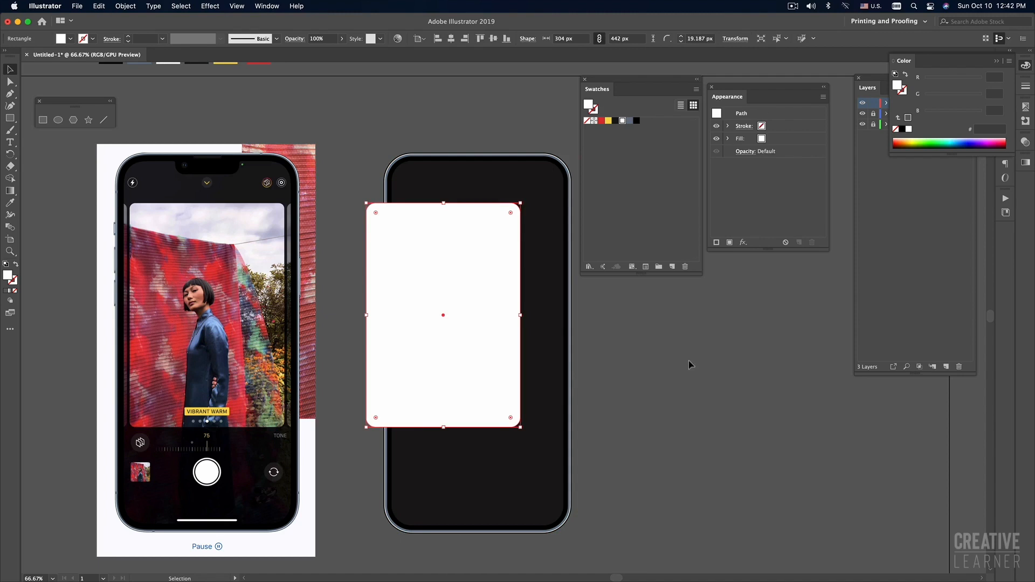
Step: Select the phone body and white rectangle with the phone as key object, and try left, right, top and vertical-centre alignments
scroll(680, 361, "right", 2)
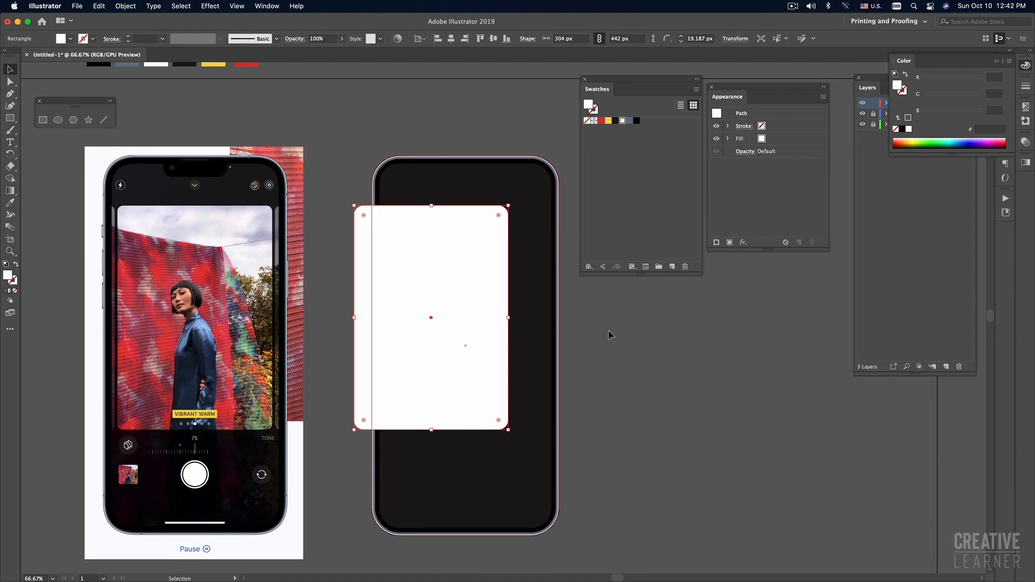
left_click(596, 356)
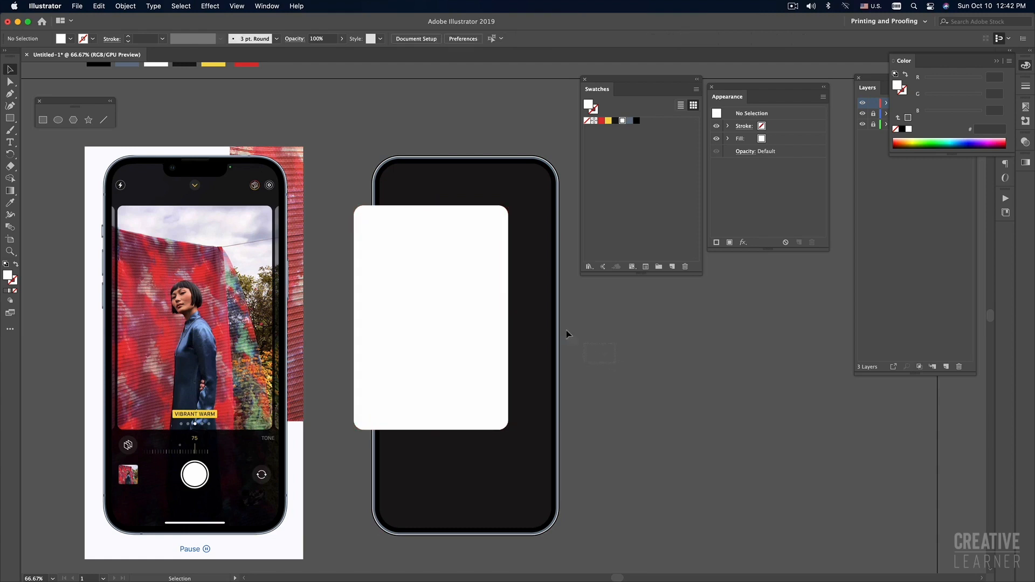
left_click(544, 319)
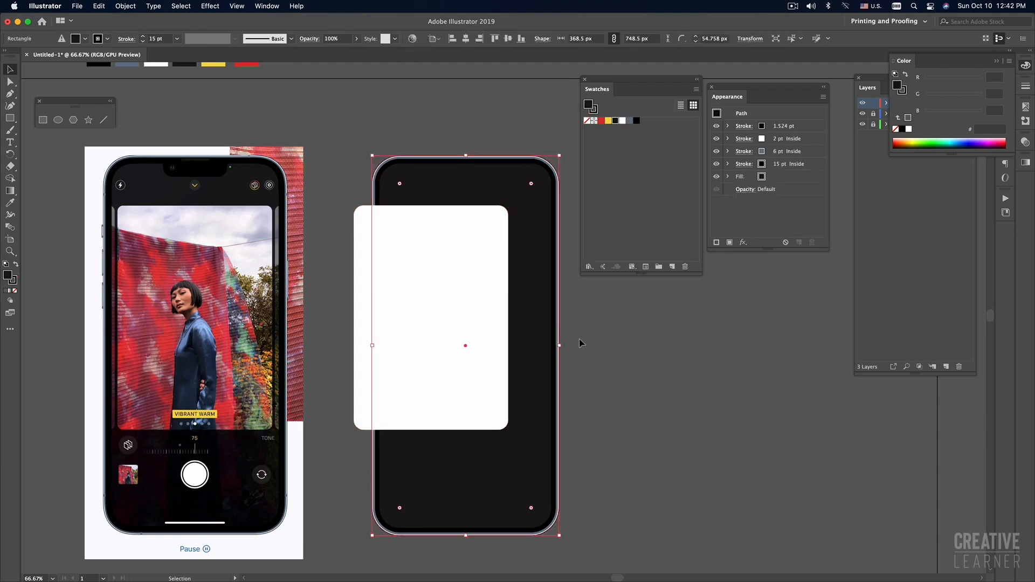
left_click(461, 271, "shift")
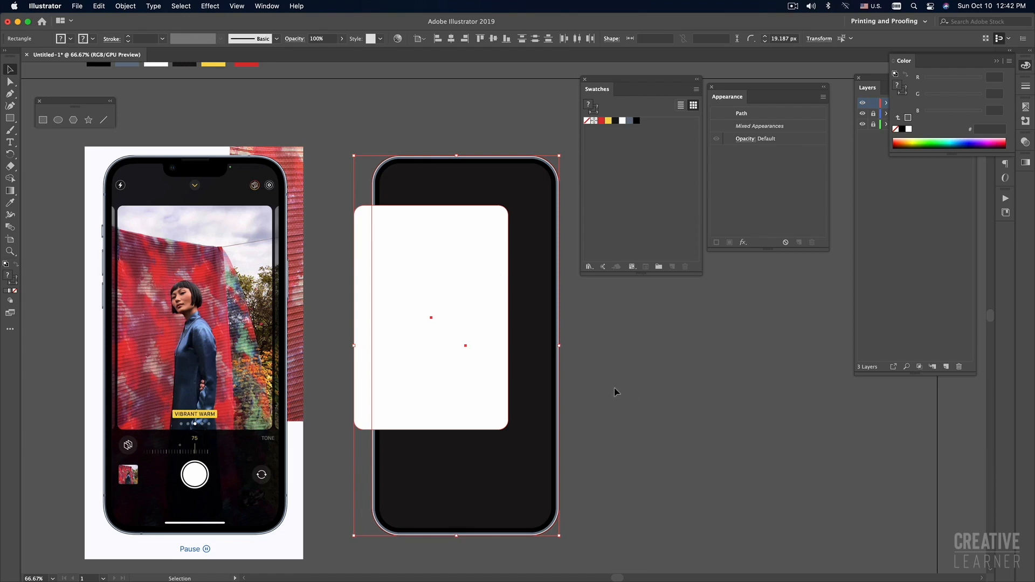
left_click(690, 360)
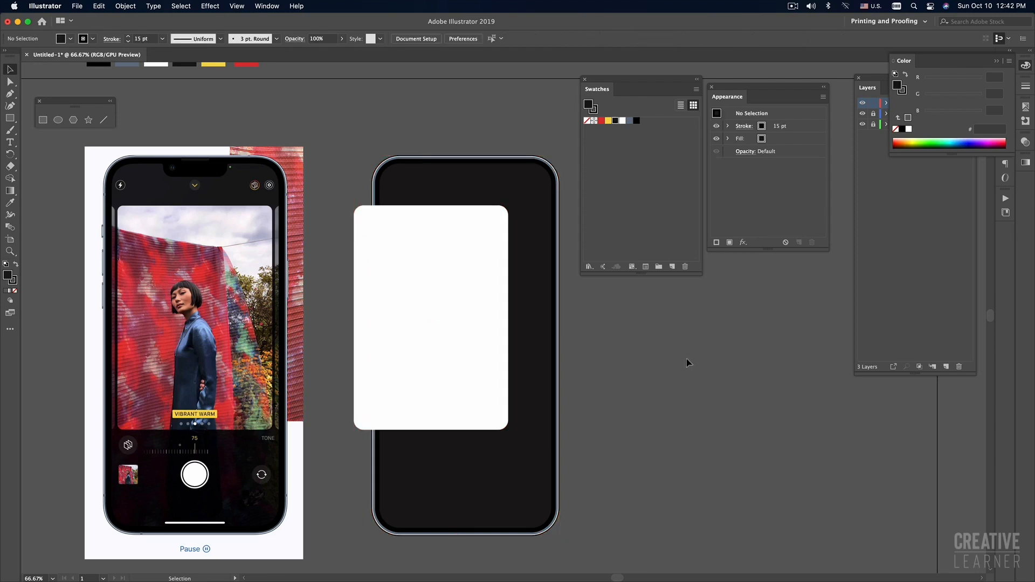
left_click_drag(581, 360, 413, 293)
left_click_drag(598, 361, 435, 287)
left_click_drag(676, 373, 406, 283)
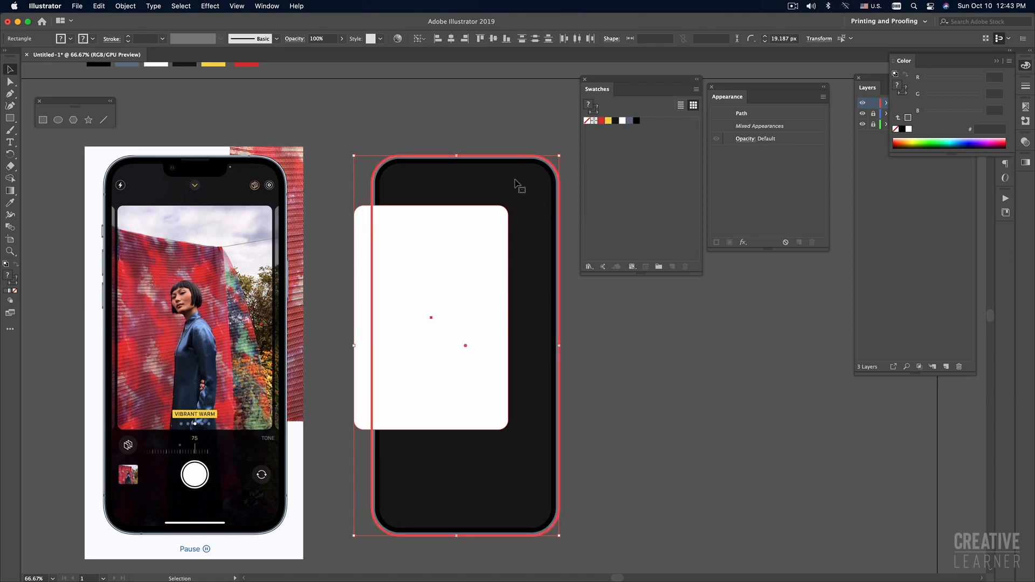
left_click(438, 39)
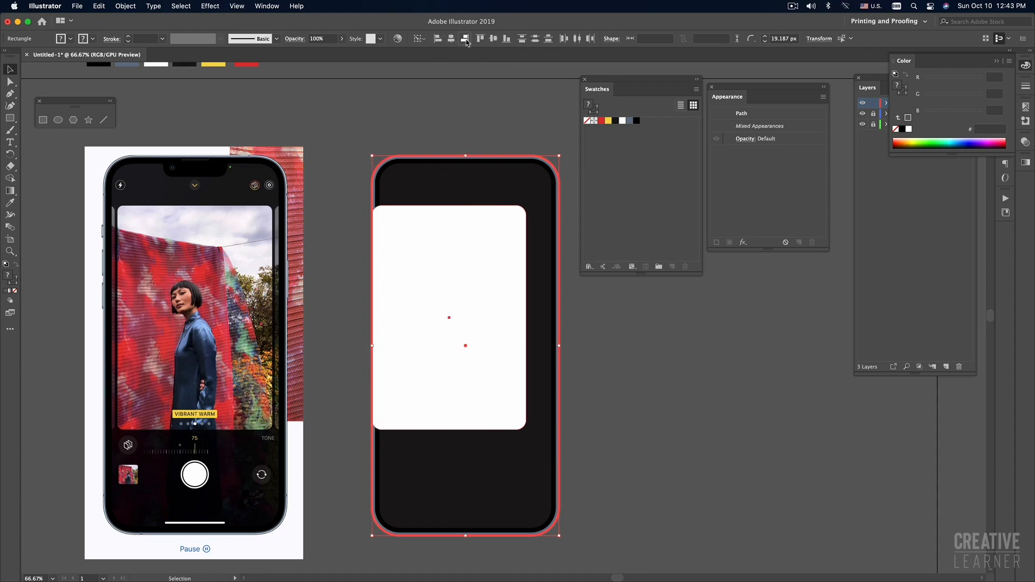
left_click(466, 41)
left_click(480, 39)
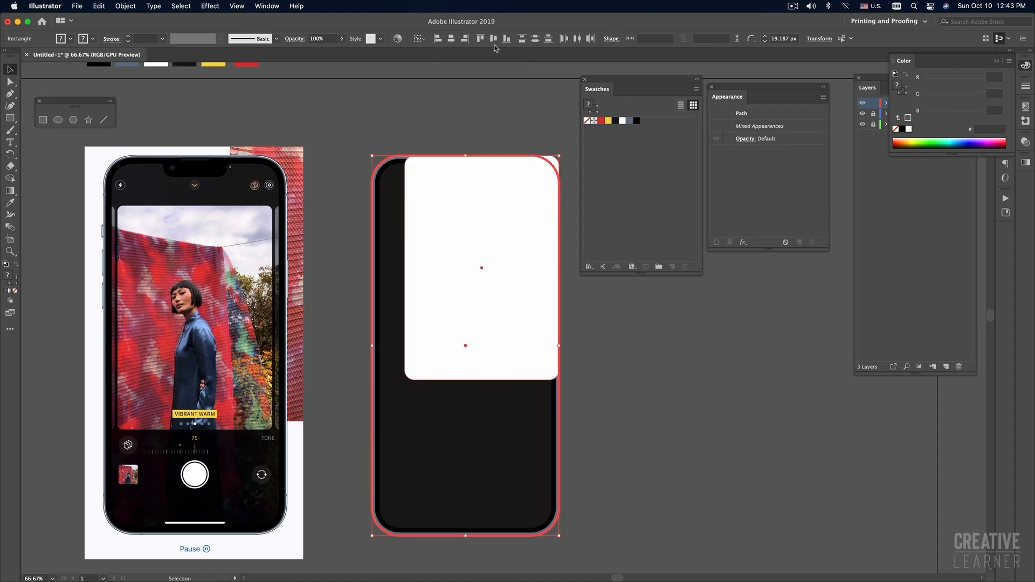
left_click(494, 38)
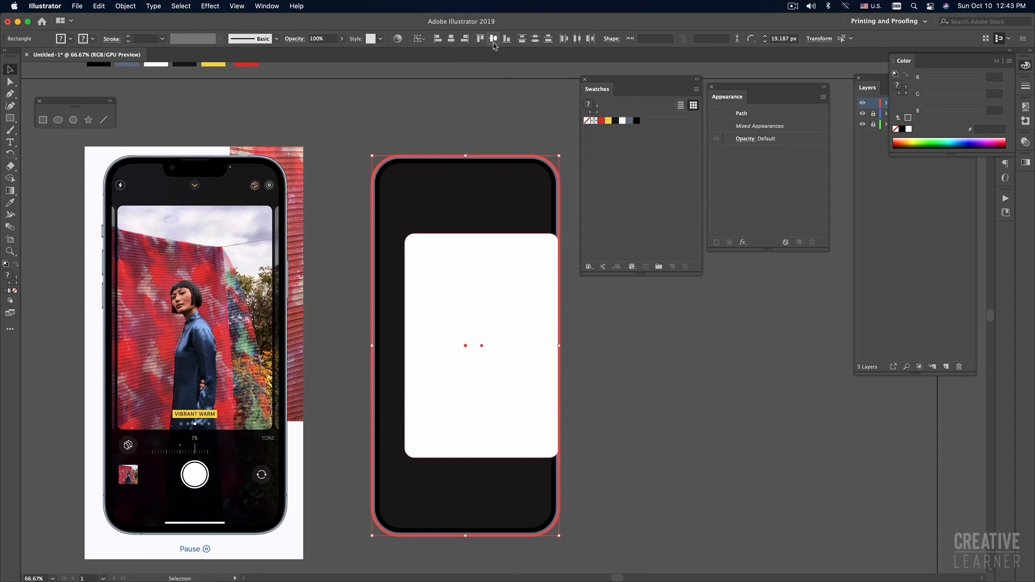
Step: Undo the trial alignments of the white rectangle
key("a")
key("super+z")
key("super+z")
key("super+z")
key("super+z")
key("super+z")
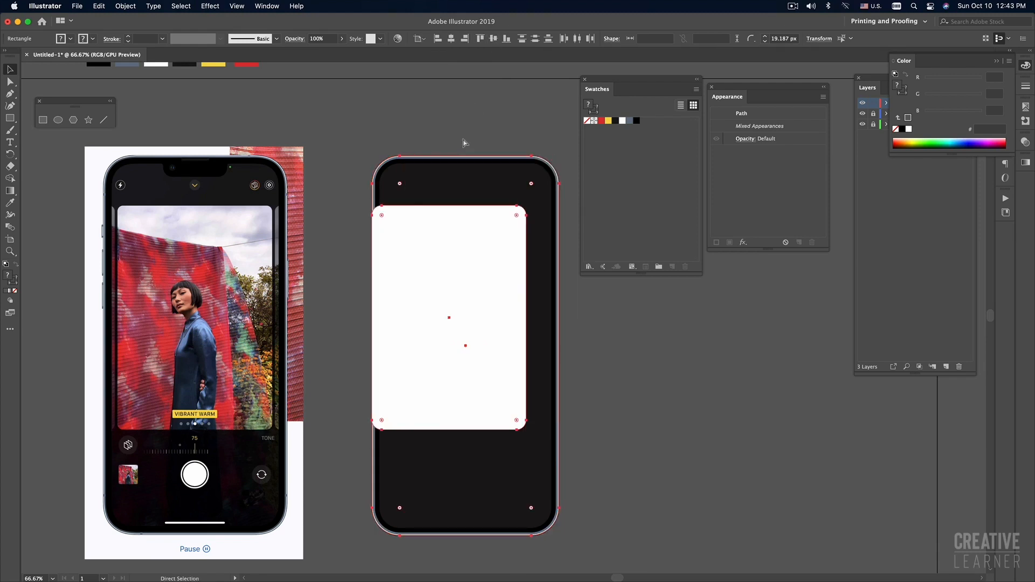
Step: Nudge the white rectangle slightly upward and centre it horizontally on the phone body as key object
key("v")
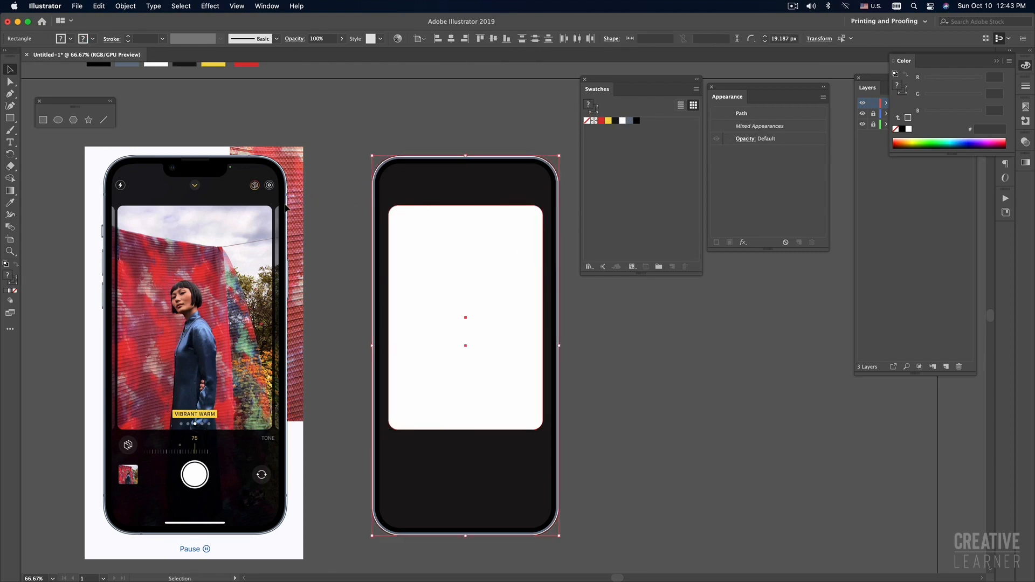
left_click(323, 232)
left_click(461, 245)
mouse_move(462, 245)
left_mouse_down()
mouse_move(306, 244)
mouse_move(454, 244)
left_mouse_up()
left_click_drag(542, 326, 481, 278)
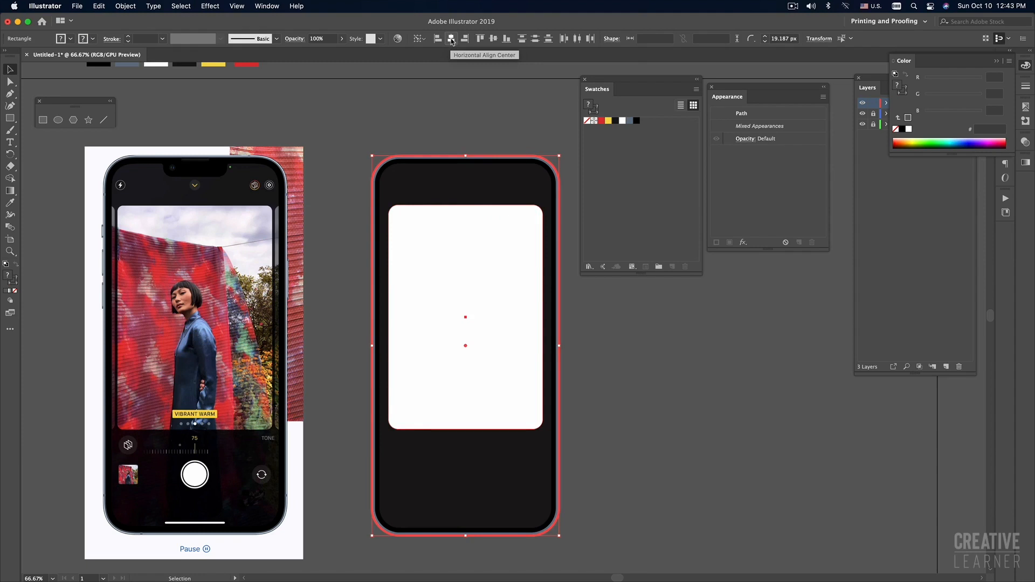
left_click(451, 39)
left_click(468, 97)
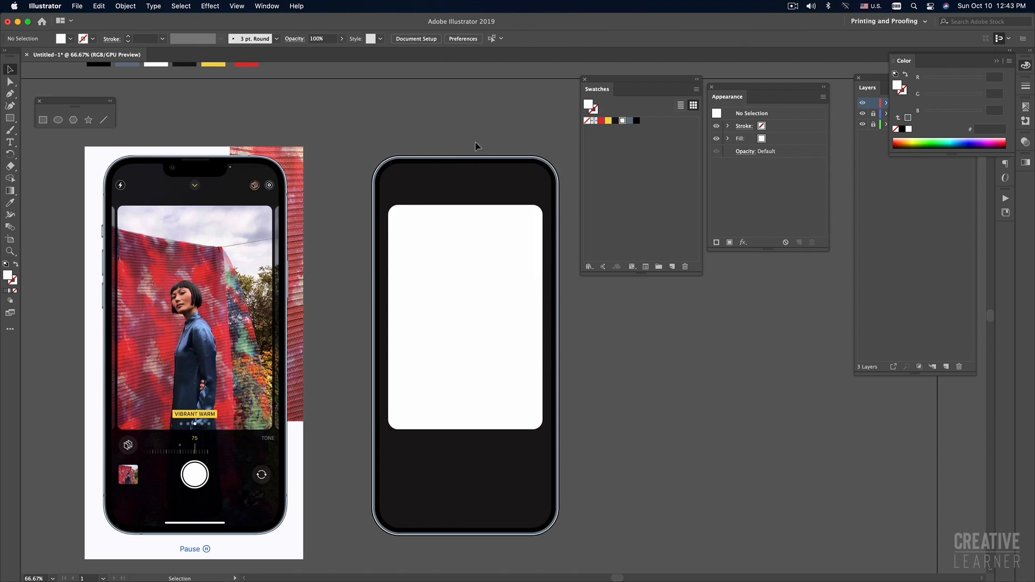
Step: In outline view, try widening the photo rectangle symmetrically from its centre to 368 px, reaching the phone's side edges
key("a")
key("super+y")
key("v")
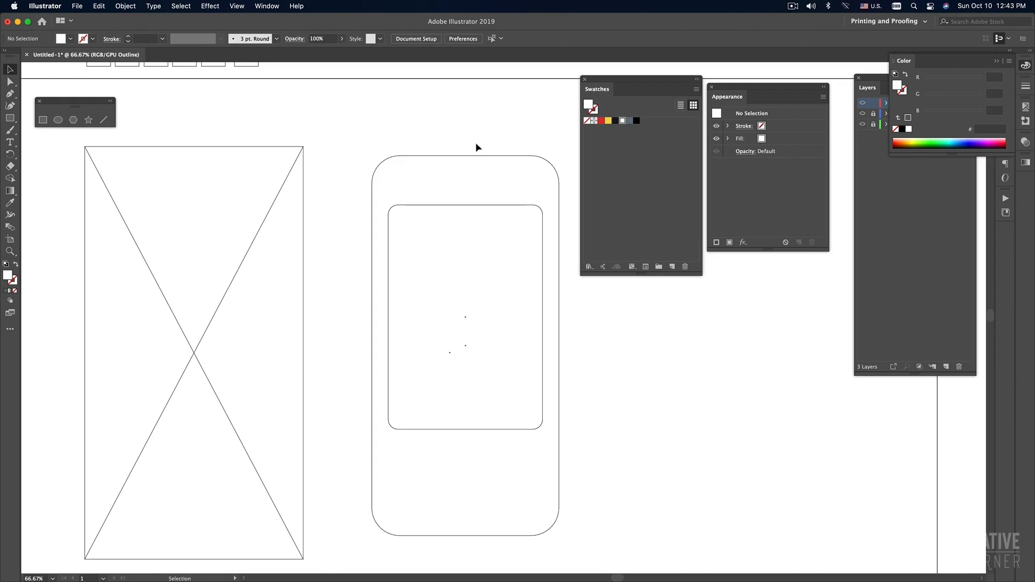
key("super+1")
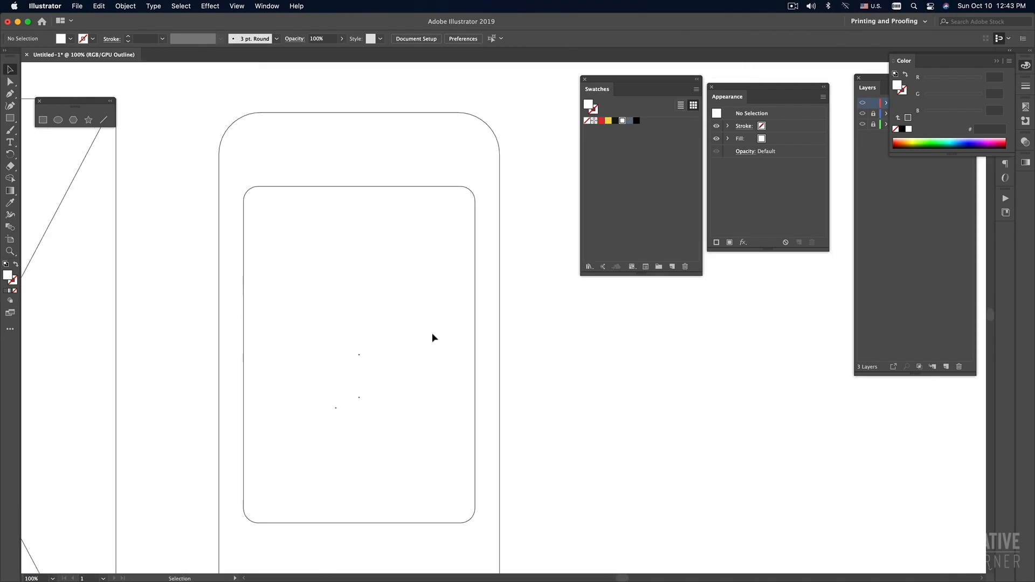
left_click(474, 340)
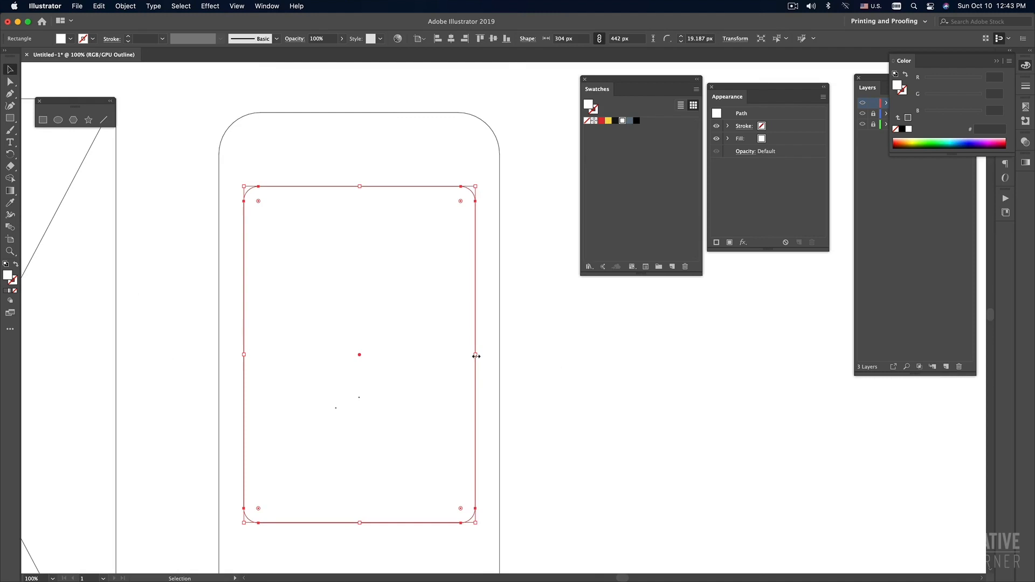
left_click_drag(476, 356, 501, 355)
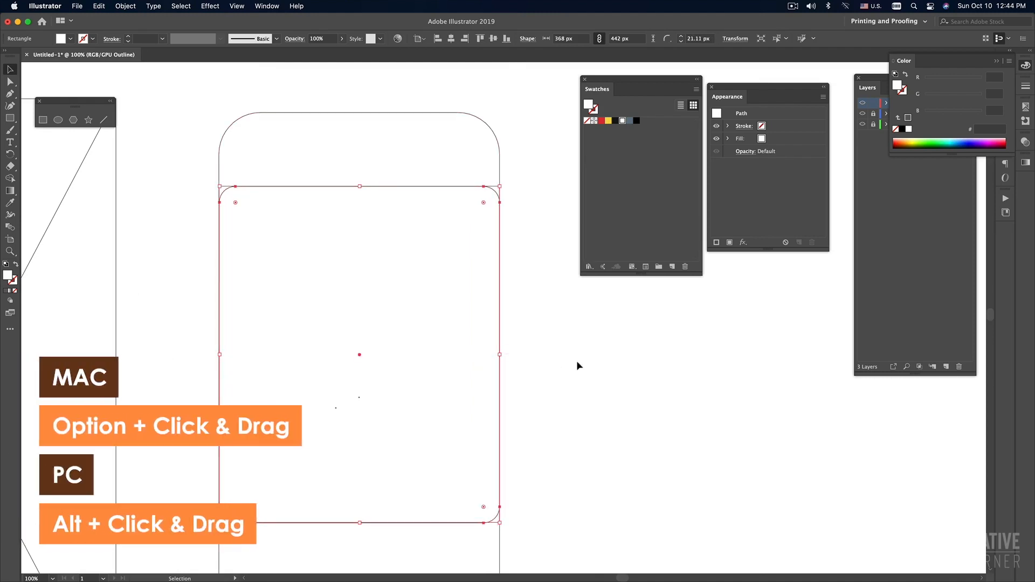
Step: Undo the photo rectangle's widening and return to the full-colour preview of the artwork
key("super+z")
key("super+z")
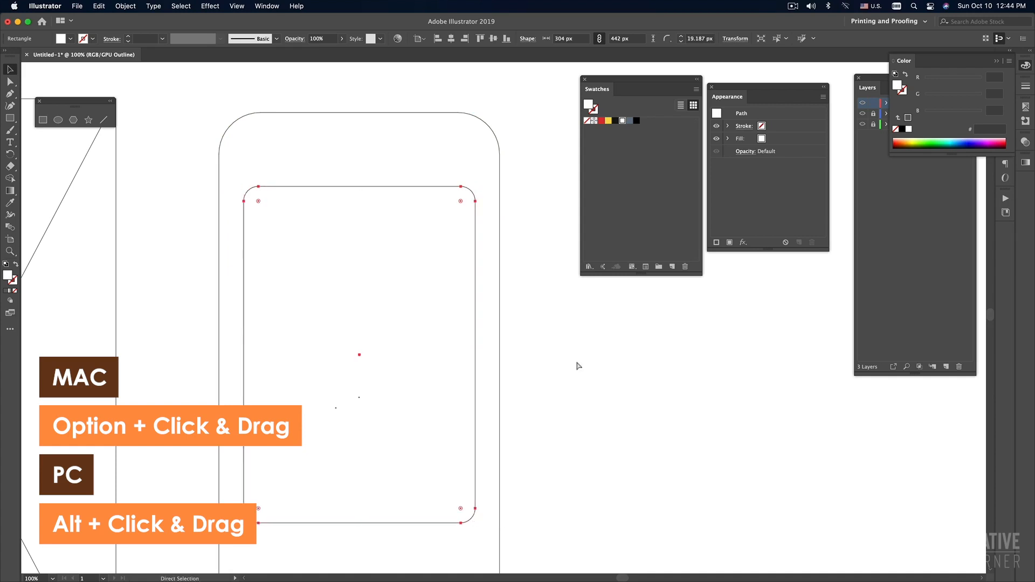
key("super+y")
left_click(576, 366)
left_click_drag(425, 333, 497, 344)
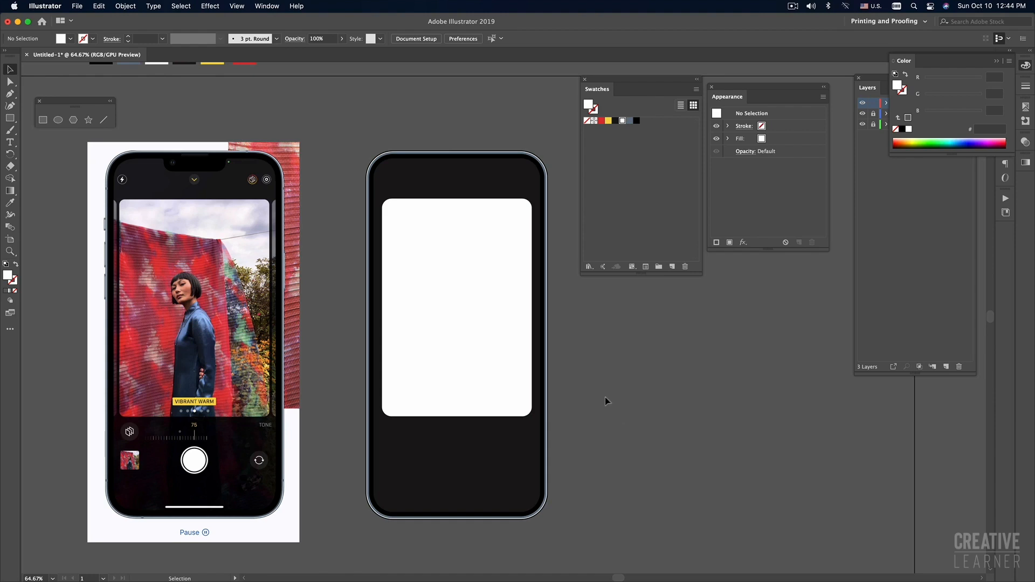
Step: Draw a 111 by 39 px rectangle in the dark band above the drawn phone's white photo area
left_click_drag(636, 405, 638, 398)
left_click_drag(517, 295, 540, 320)
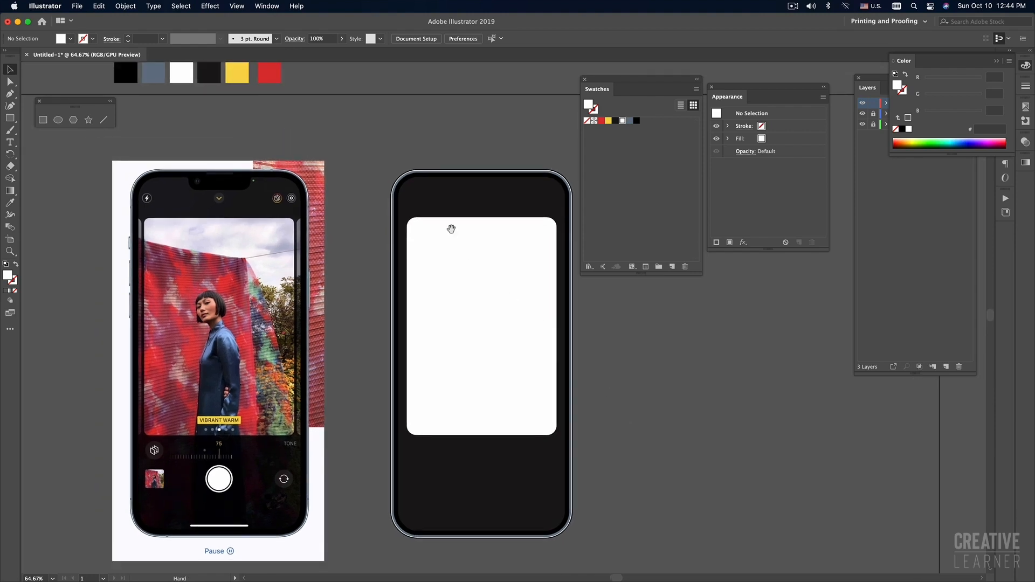
left_click_drag(451, 229, 437, 245)
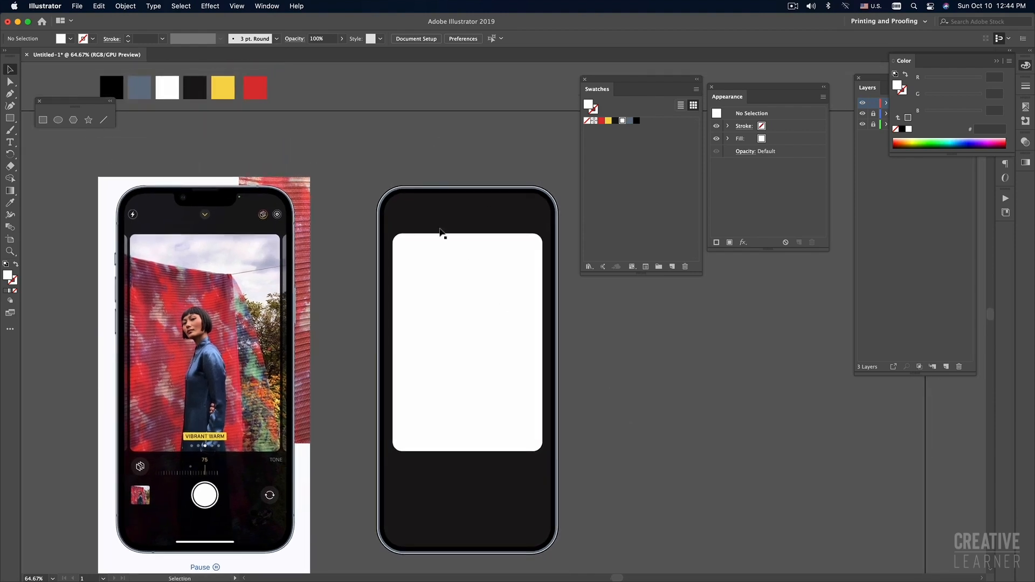
left_click_drag(592, 370, 582, 329)
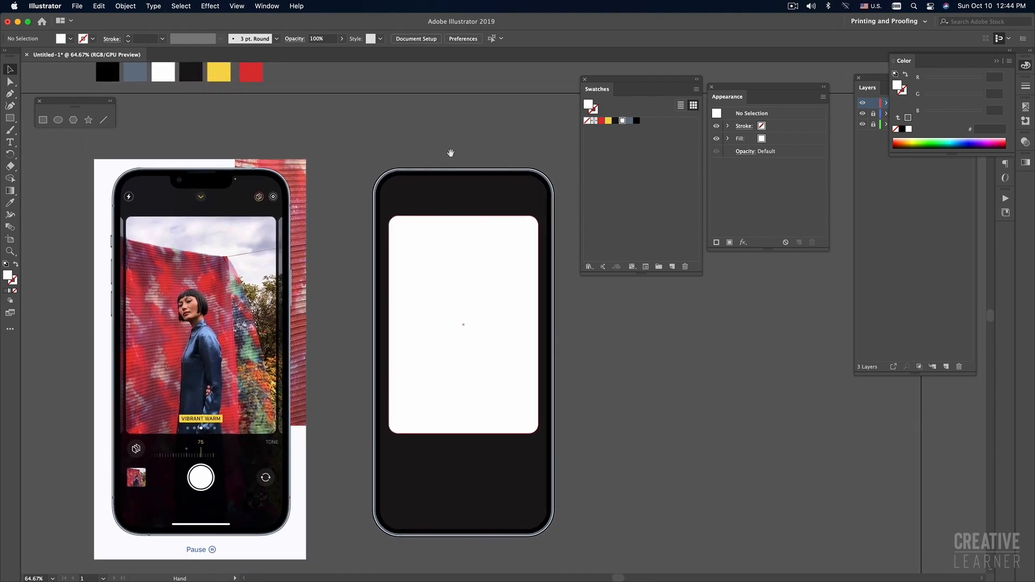
key("super+1")
left_click_drag(390, 261, 358, 267)
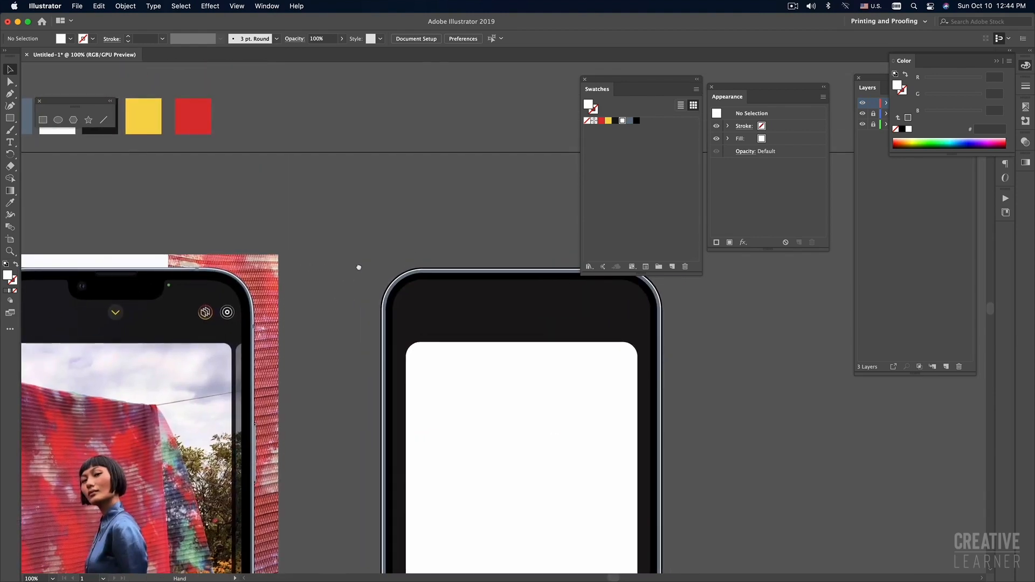
scroll(405, 228, "up", 2)
left_click(44, 120)
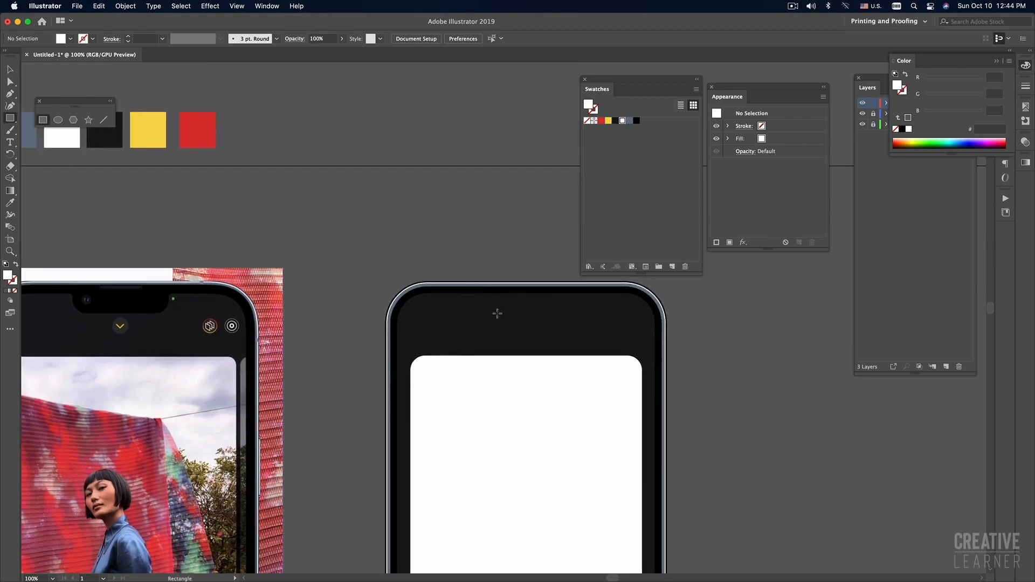
left_click_drag(472, 308, 557, 338)
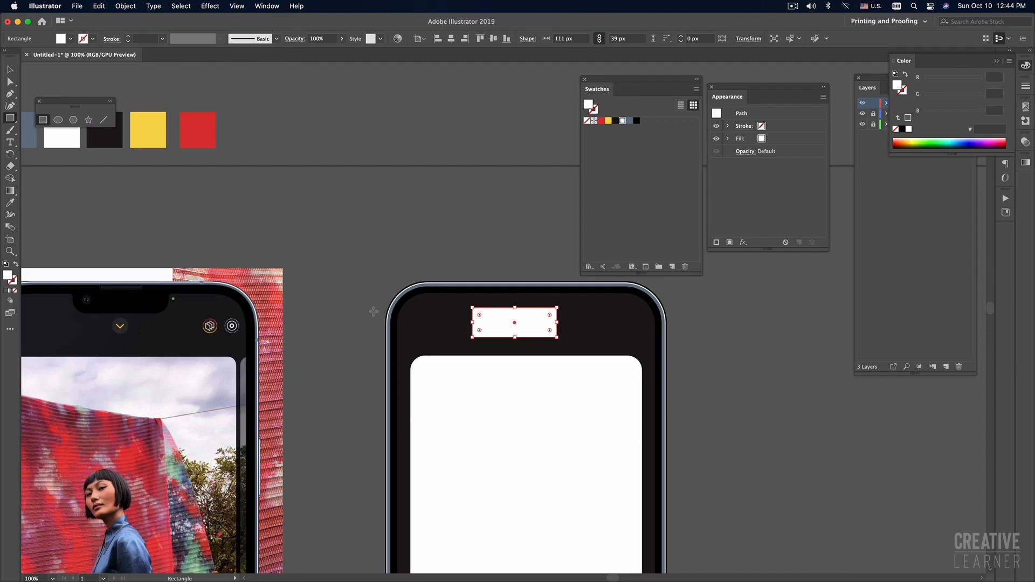
Step: Sample the reference phone's dark notch colour with the Eyedropper for the small new rectangle
left_click(10, 203)
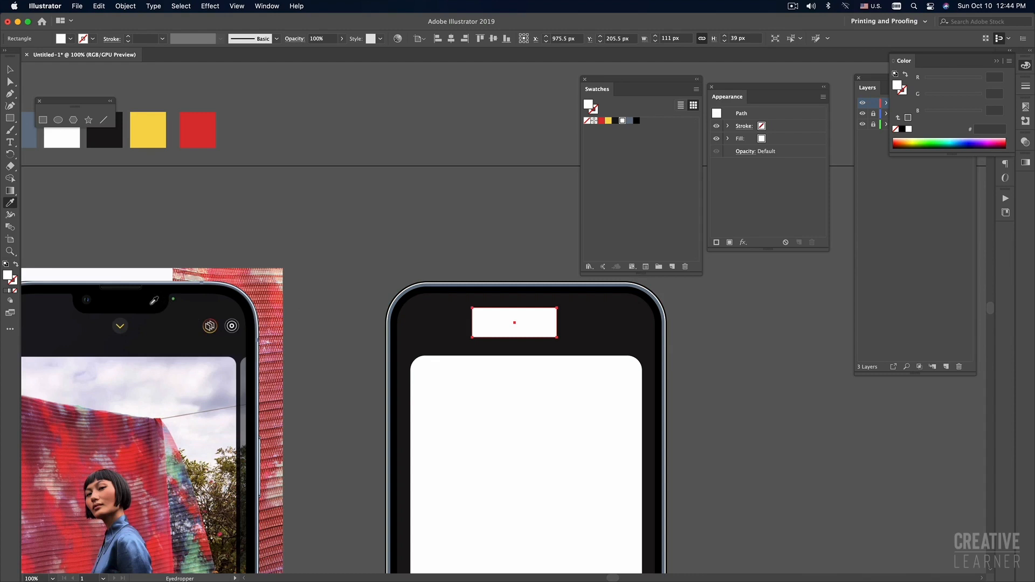
Step: Fill the white rectangle near the top of the phone body with the black swatch
left_click(621, 157)
key("v")
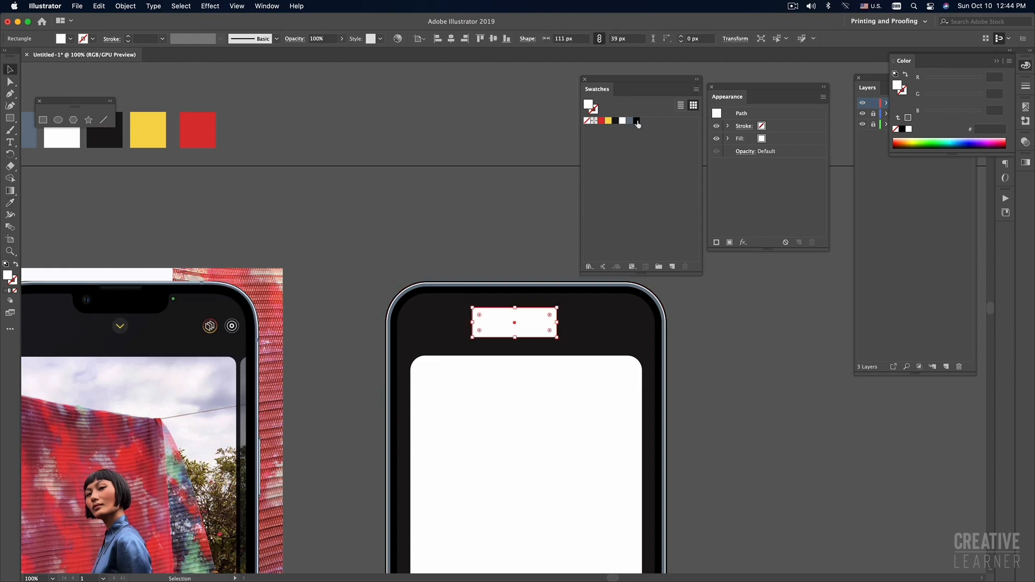
left_click(637, 121)
left_click(471, 202)
left_click(546, 327)
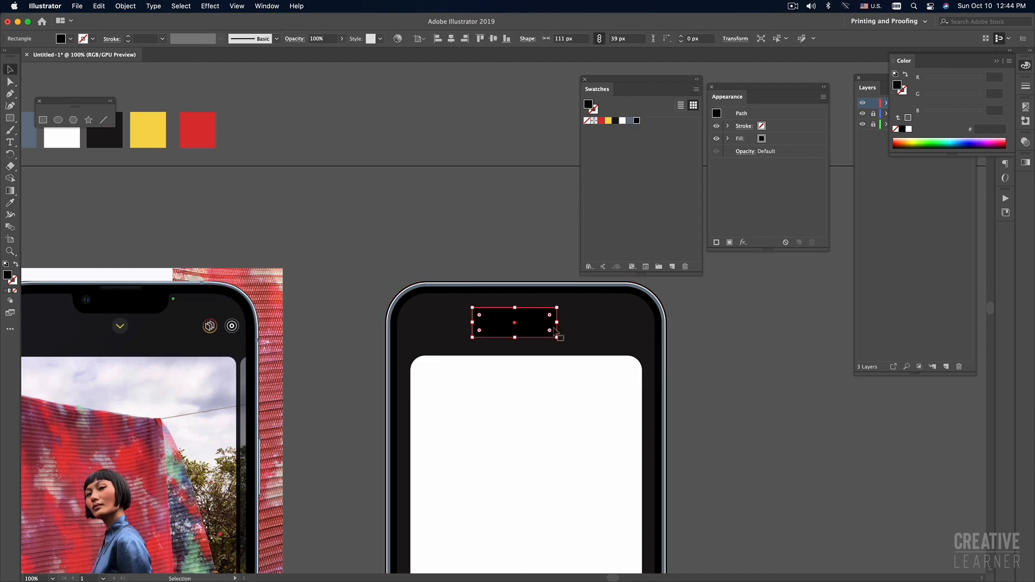
Step: Center the black rectangle horizontally on the phone body and move it up against the inner edge of the bezel
left_click(609, 321, "shift")
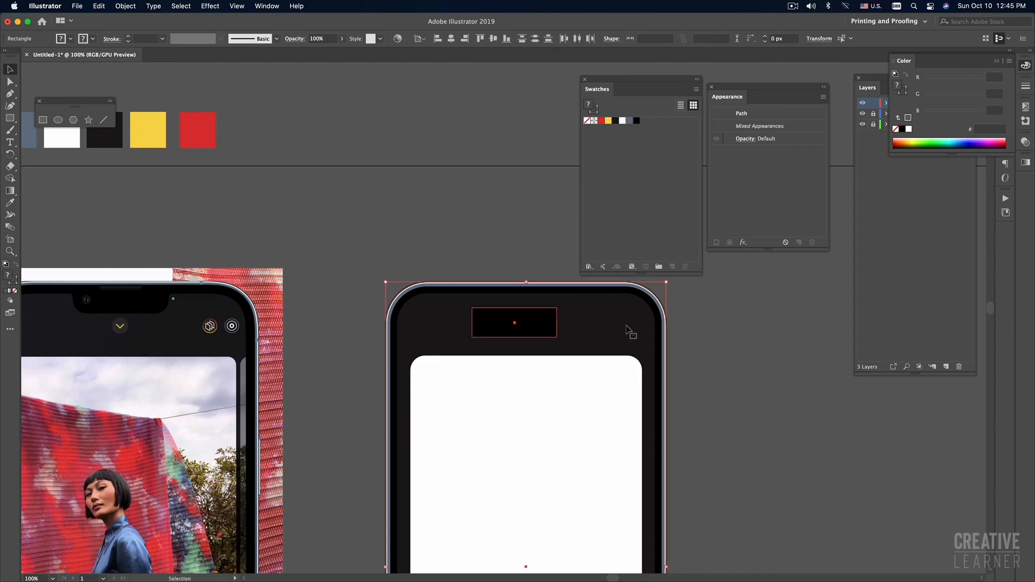
left_click(451, 38)
left_click(478, 104)
left_click_drag(558, 322, 558, 311)
left_click(491, 228)
left_click(502, 304)
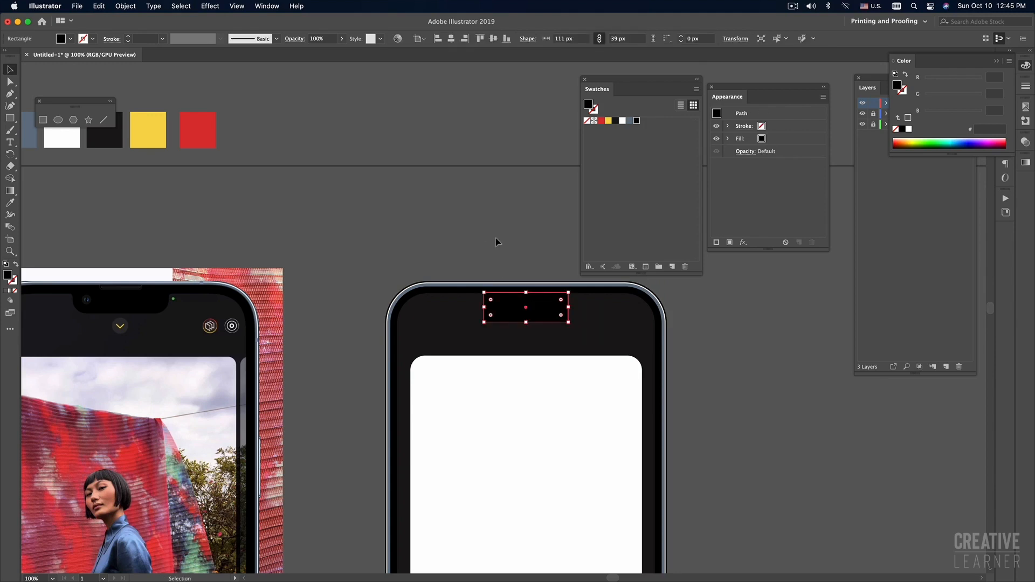
Step: Try to round all four corners of the black notch rectangle to about 18 px
left_click(496, 238)
left_click(527, 302)
left_click(479, 214)
left_click(526, 305)
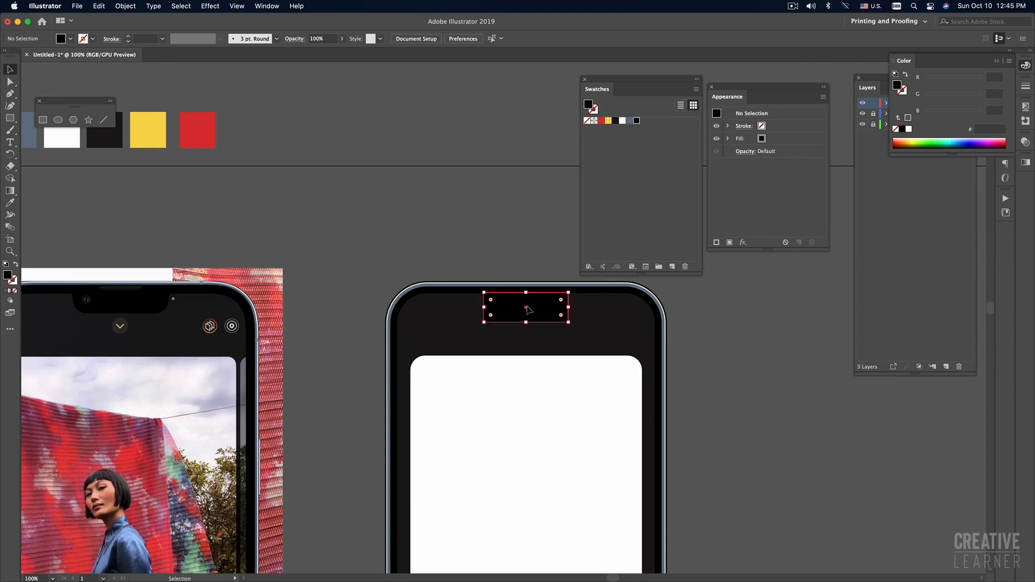
left_click_drag(490, 300, 498, 306)
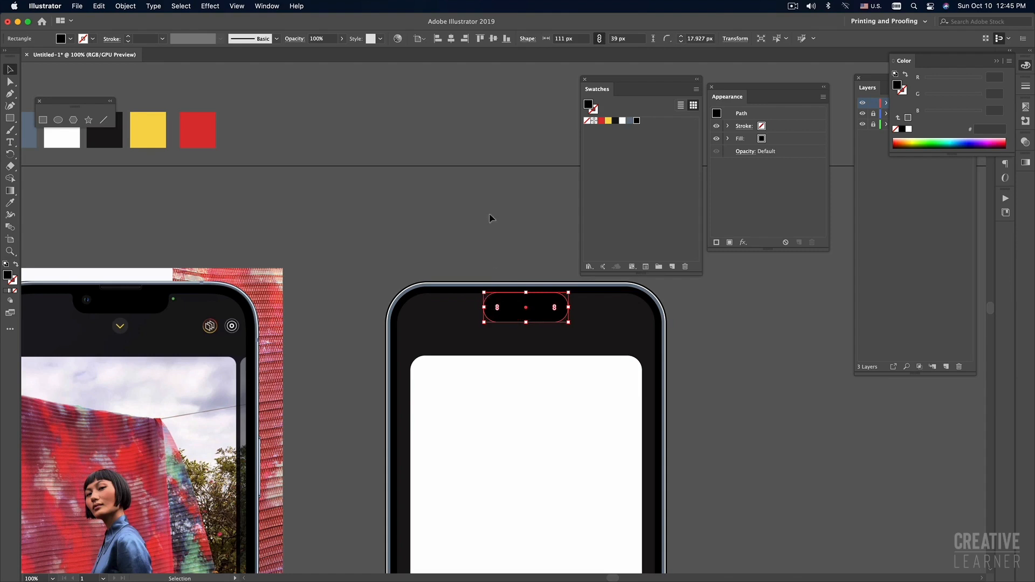
left_click(437, 233)
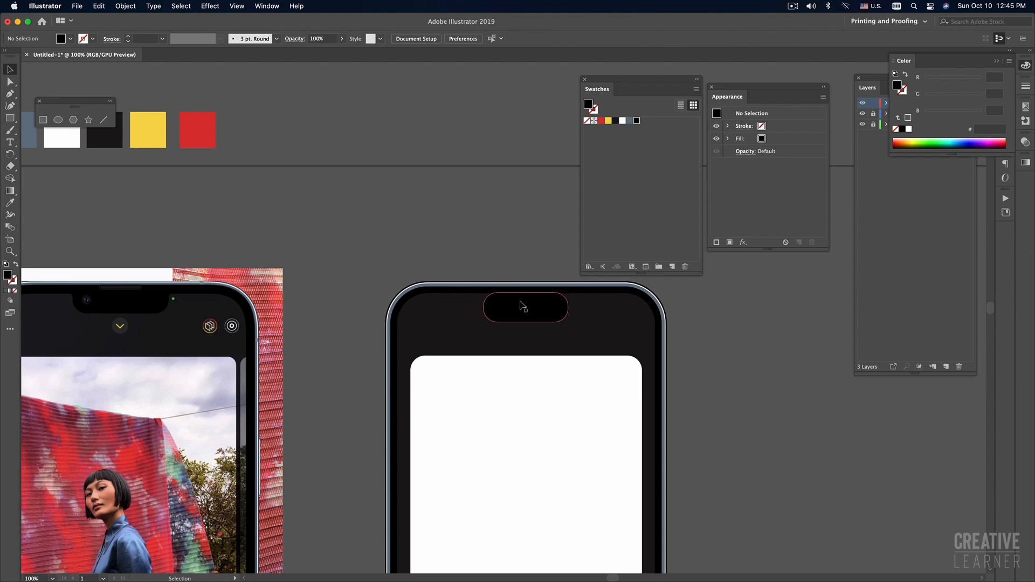
key("super+z")
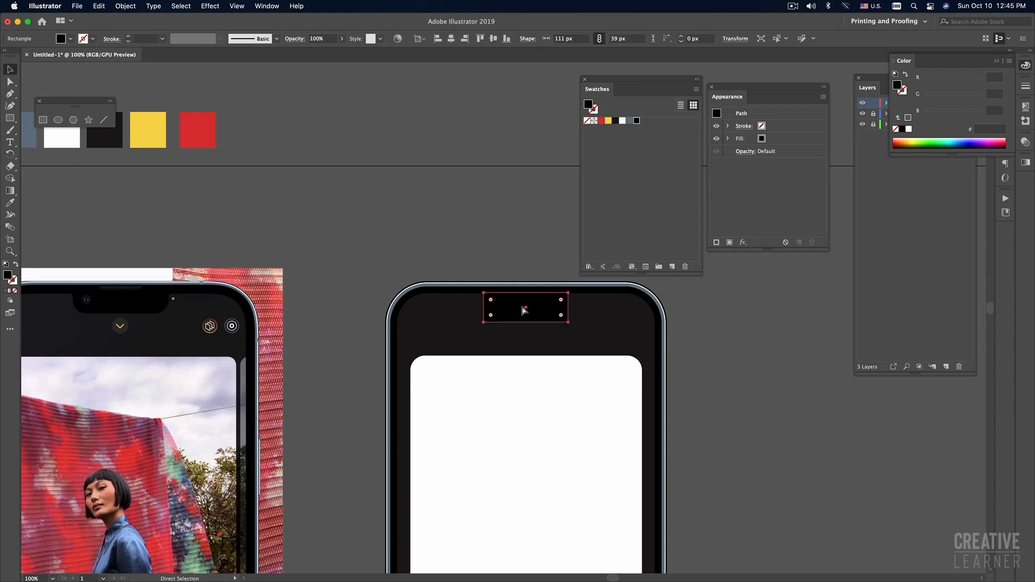
Step: Round only the two bottom corners of the black notch rectangle, keeping its top corners square
left_click(510, 276)
left_click(550, 321)
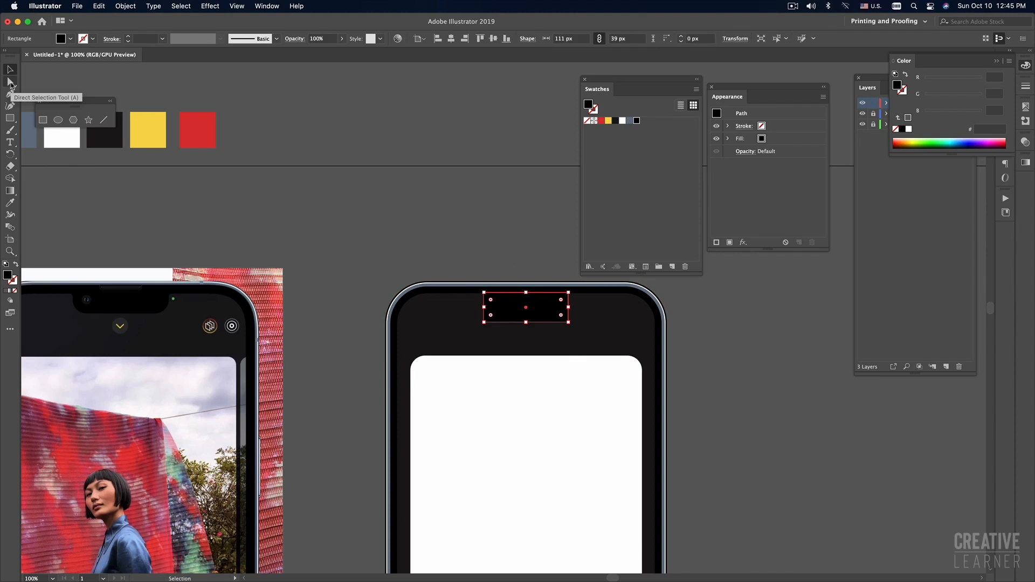
left_click(10, 82)
key("super+equal")
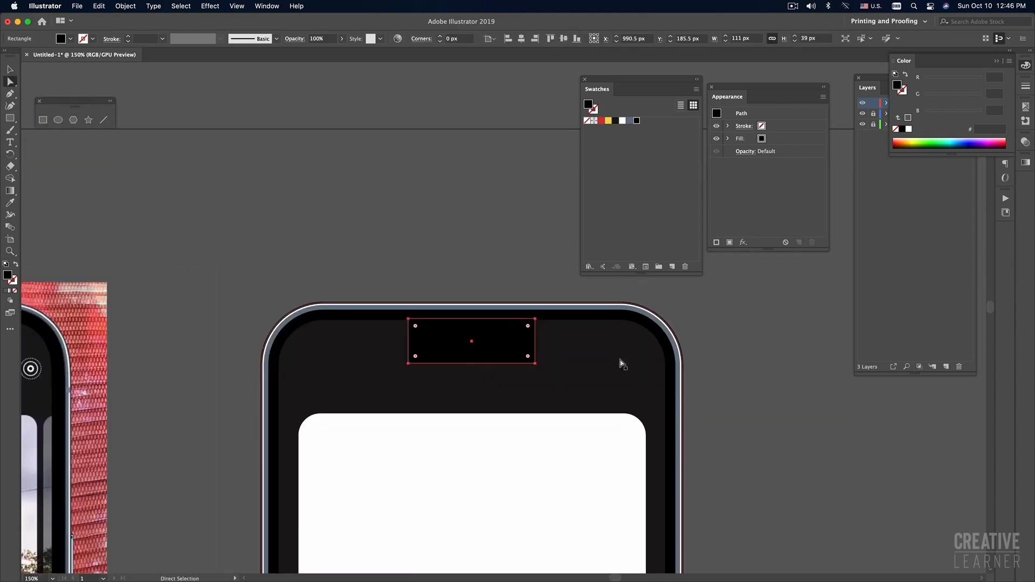
left_click(535, 364)
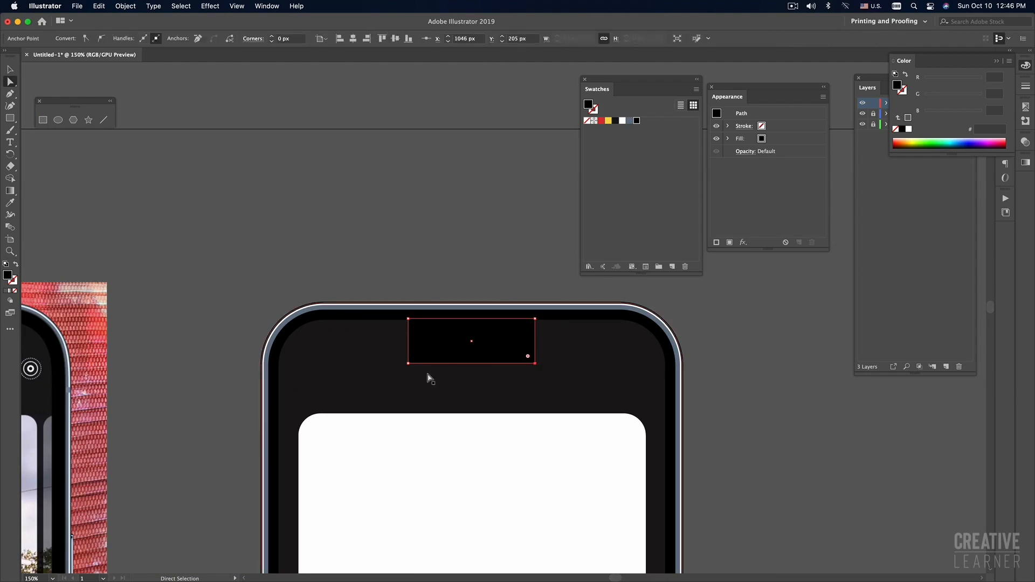
key("shift")
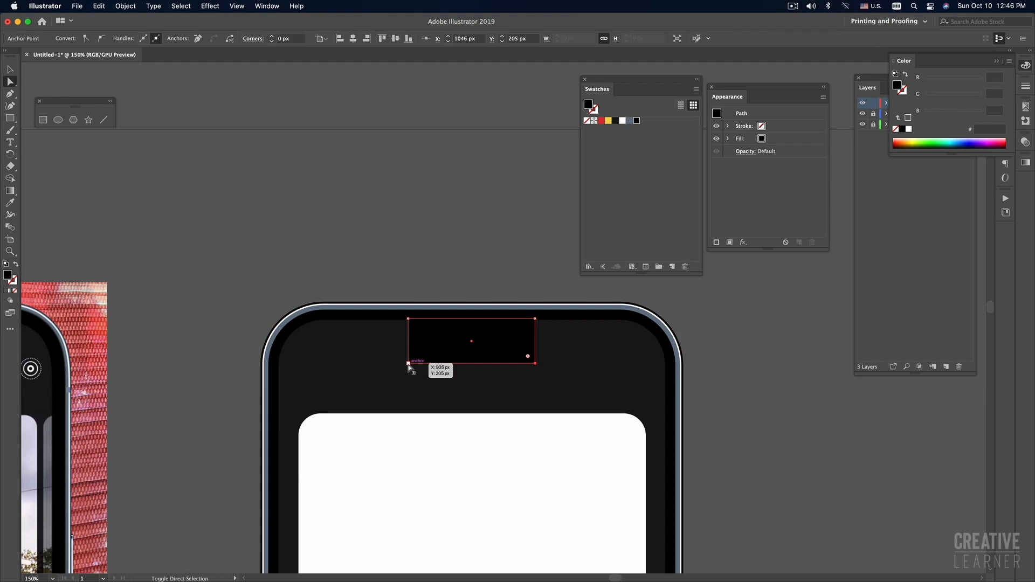
left_click(408, 365, "shift")
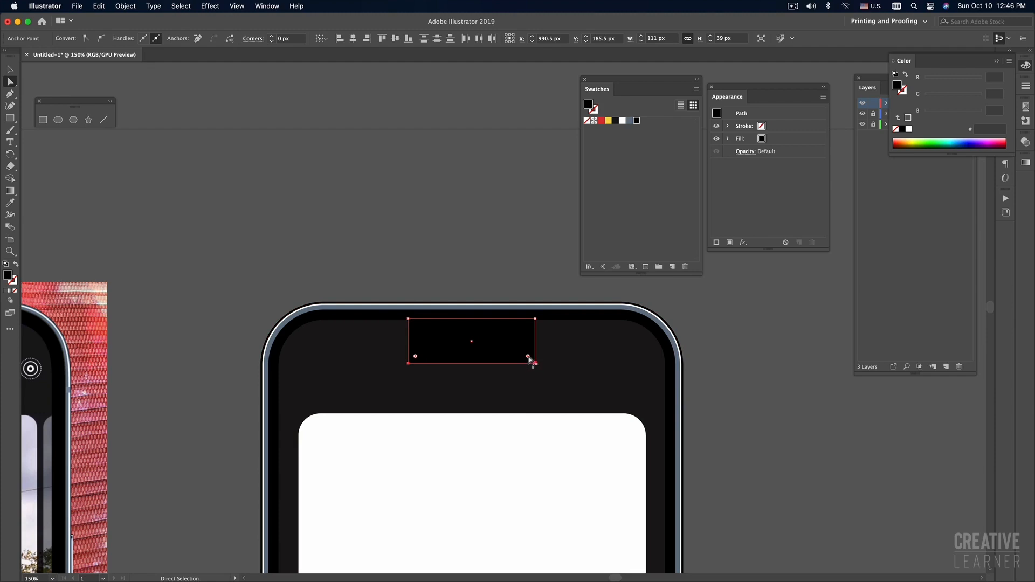
left_click_drag(528, 357, 520, 340)
key("v")
left_click(456, 249)
Step: Compare the drawn notch with the notch on the reference phone
left_click(484, 367, "alt+super")
left_click(485, 357, "super")
left_click_drag(487, 222, 504, 272)
left_click(487, 339, "alt+super")
left_click_drag(483, 326, 524, 422)
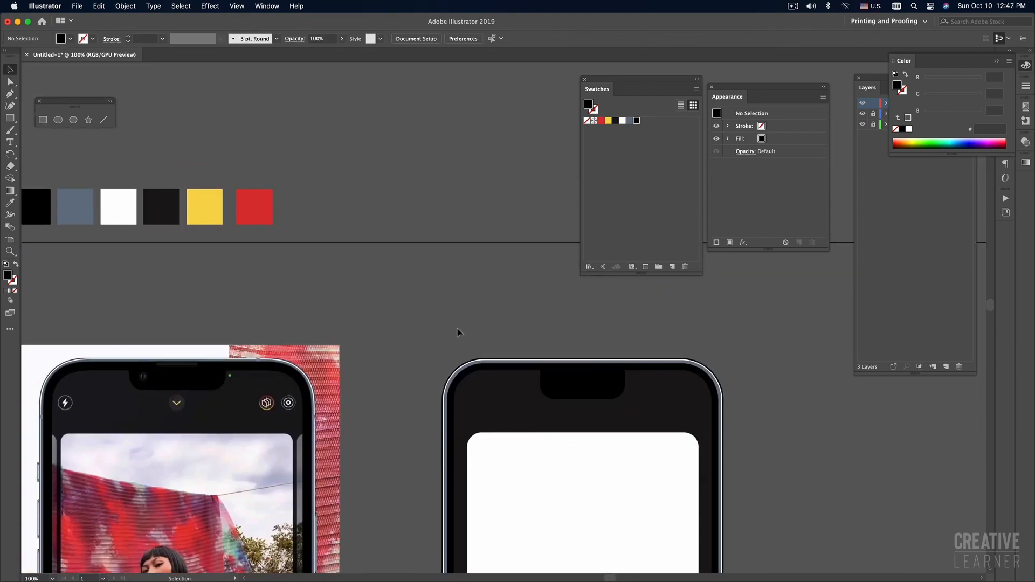
left_click(608, 394)
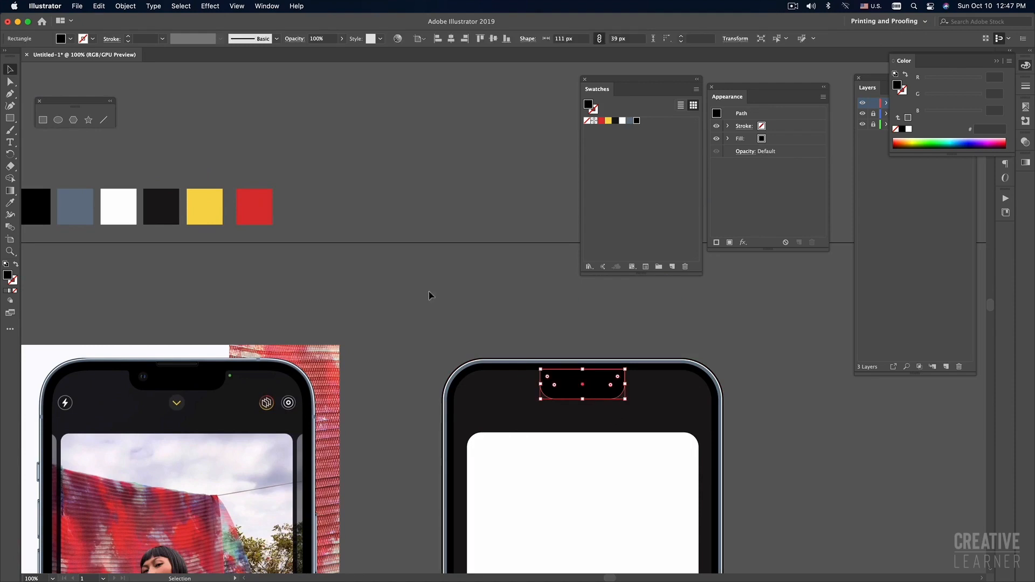
left_click(514, 326)
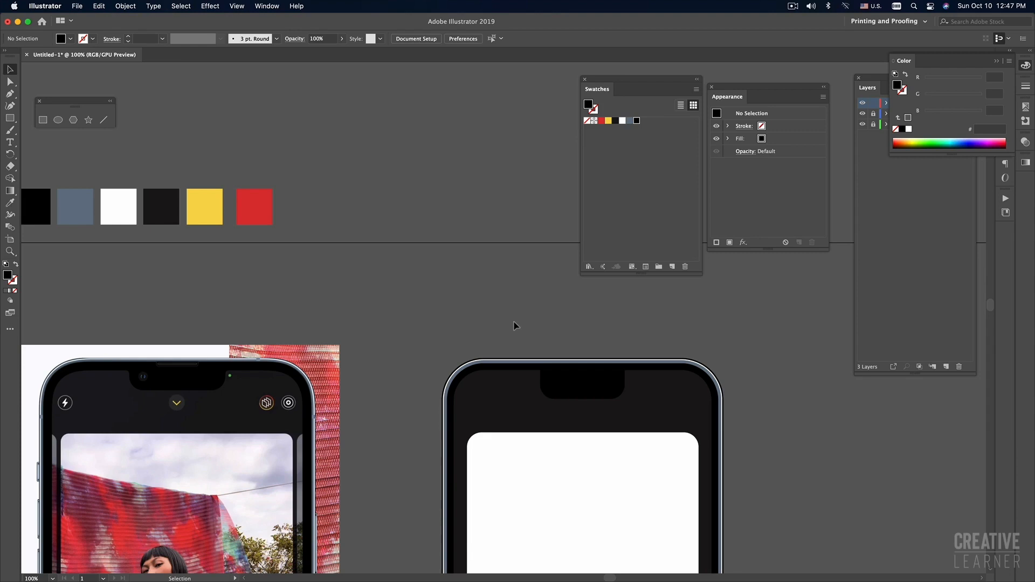
scroll(515, 325, "down", 2)
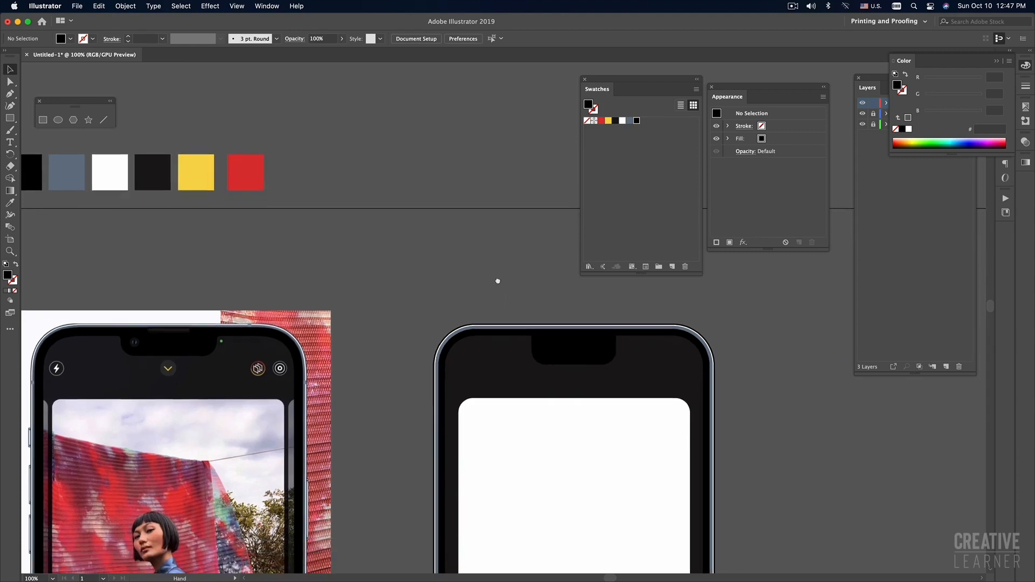
Step: Stretch the bottom edge of the notch shape downward to a height of about 230 px
left_click(581, 353)
left_click_drag(575, 364, 582, 508)
left_click(466, 225)
left_click(580, 486)
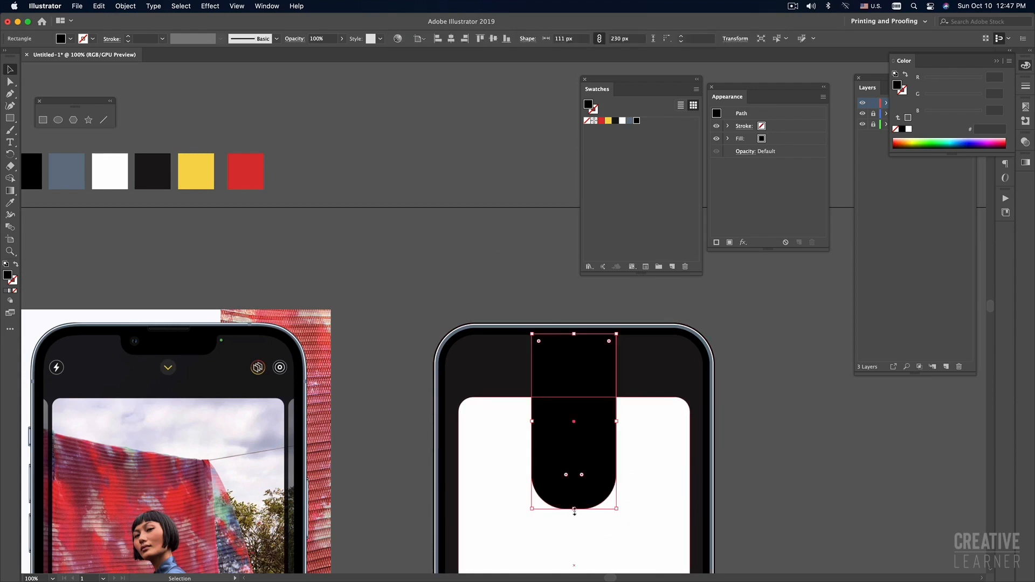
Step: Resize the notch to about 122 by 27 px using the reference phone's notch as a guide, and place it above the drawn phone
left_click_drag(573, 509, 171, 356)
left_click(438, 245)
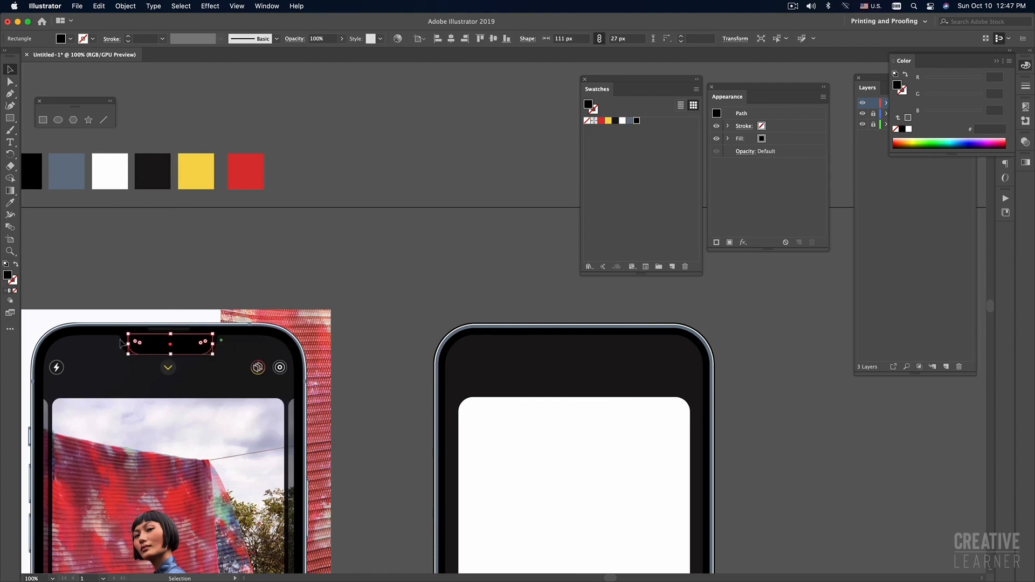
left_click_drag(129, 344, 120, 344)
left_click_drag(188, 349, 485, 275)
left_click(525, 297)
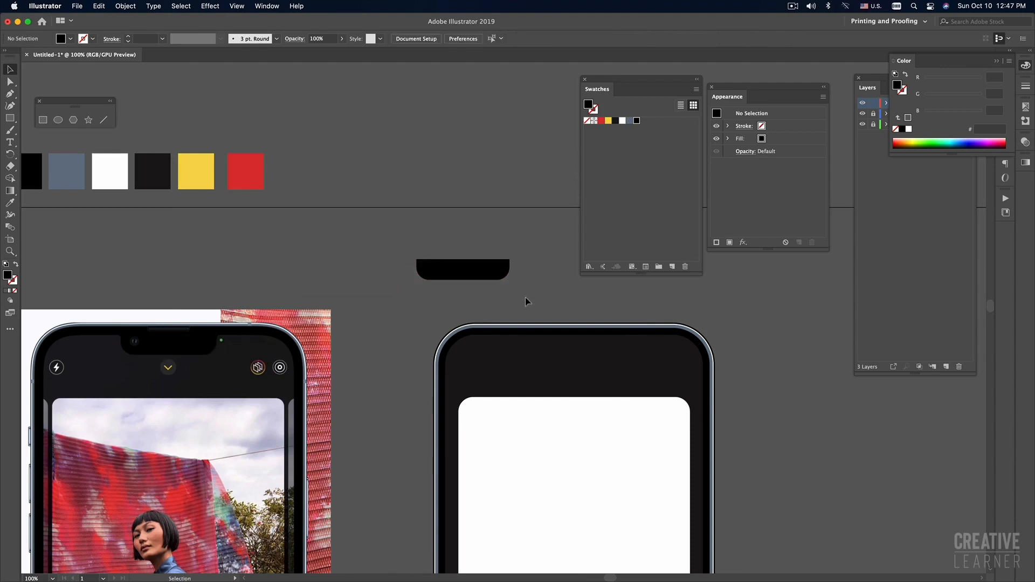
Step: Try stretching the notch shape to about 159 px wide and 166 px tall
left_click(464, 272)
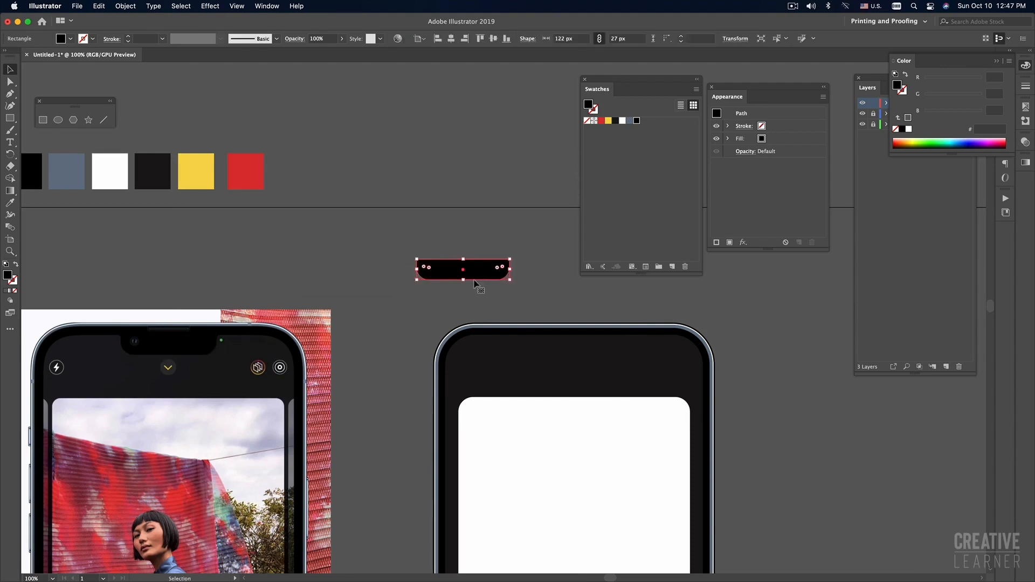
left_click(557, 273)
left_click(472, 272)
left_click_drag(464, 260, 464, 153)
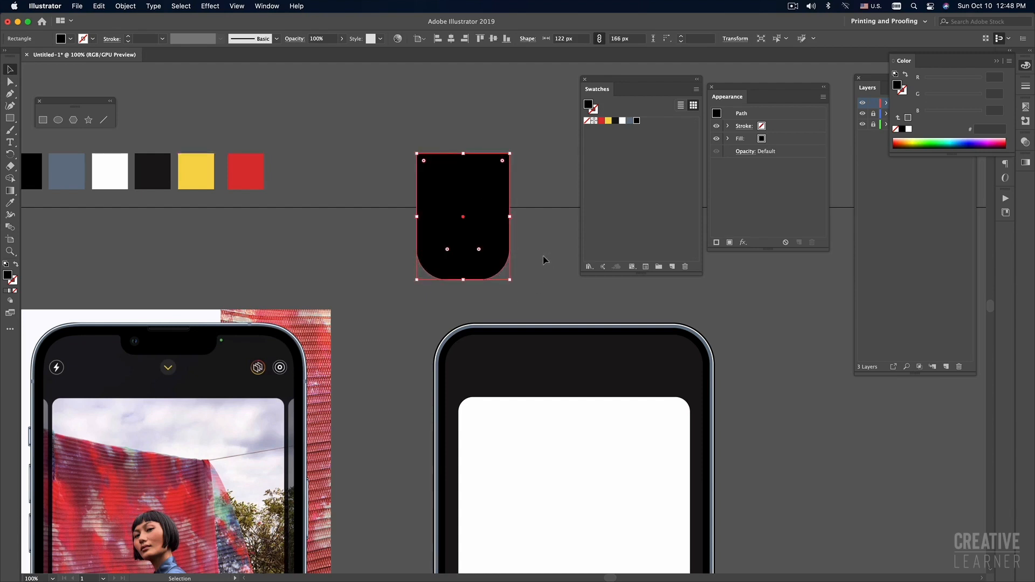
left_click_drag(510, 217, 538, 217)
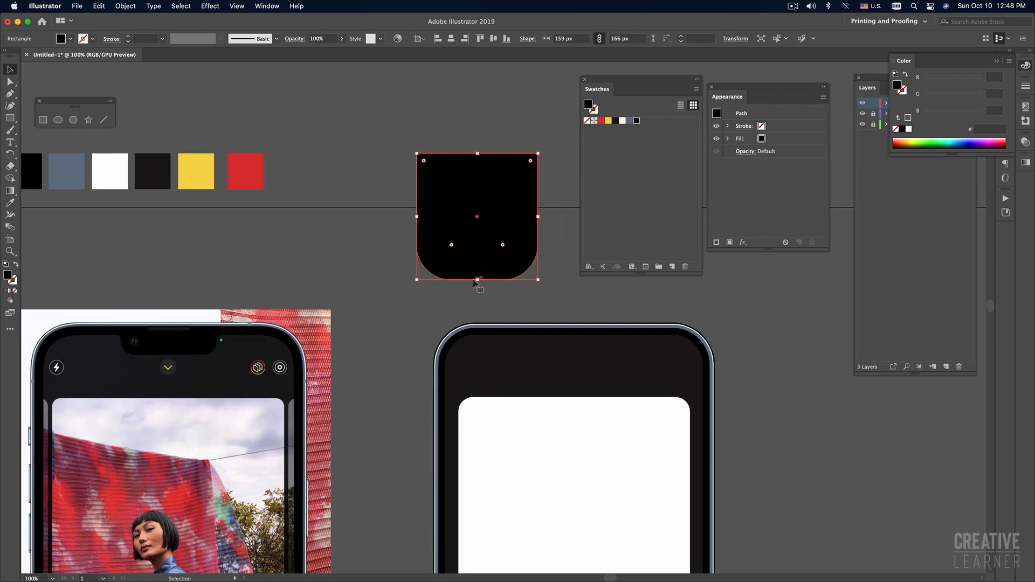
left_click_drag(477, 279, 478, 298)
key("super+z")
key("super+z")
key("super+z")
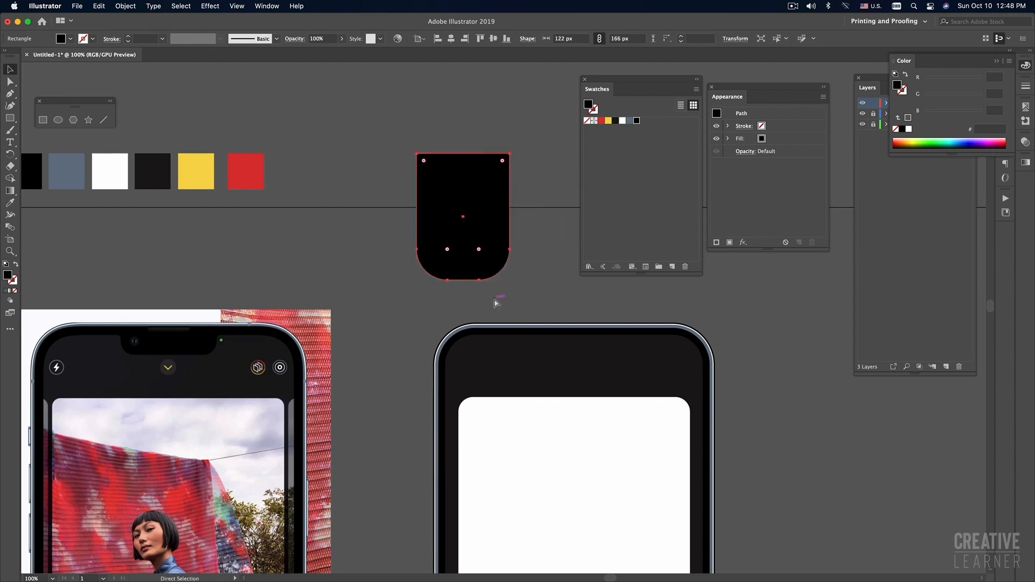
Step: Move the notch onto the top of the drawn phone and center it horizontally on the phone body
left_click(552, 296)
left_click_drag(491, 276, 587, 360)
left_click_drag(531, 276, 438, 253)
left_click(503, 268)
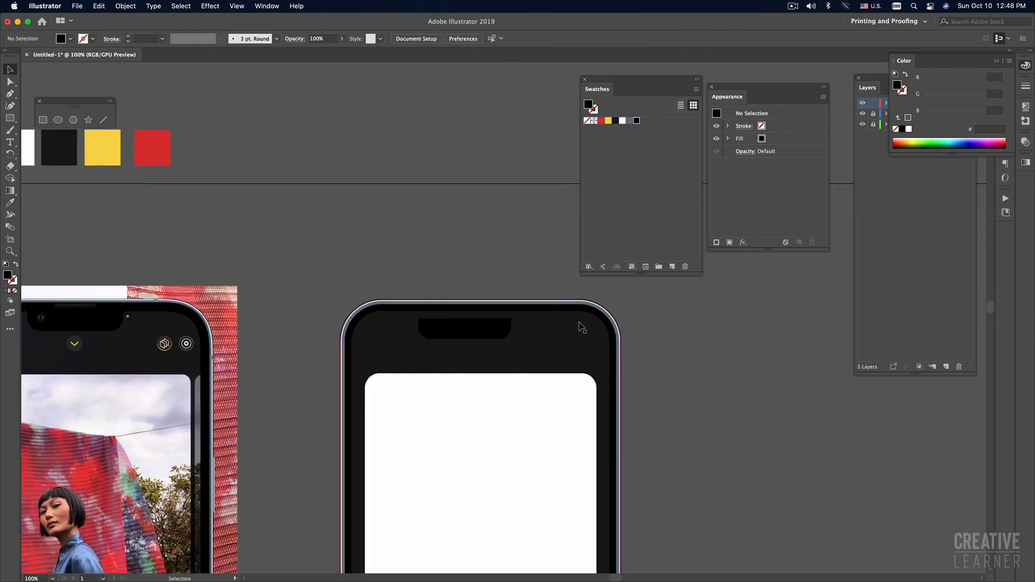
left_click(578, 333)
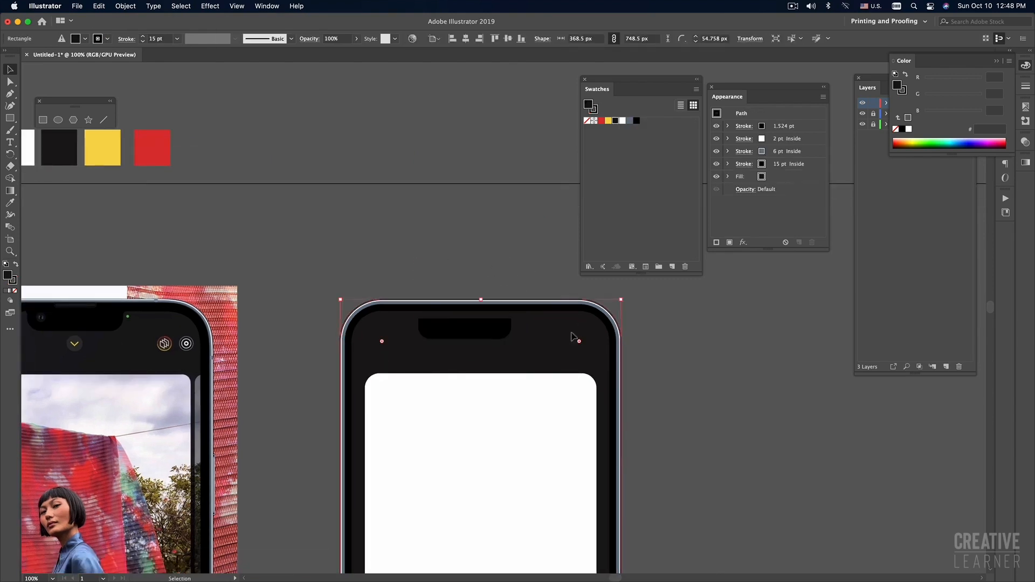
left_click(499, 335, "shift")
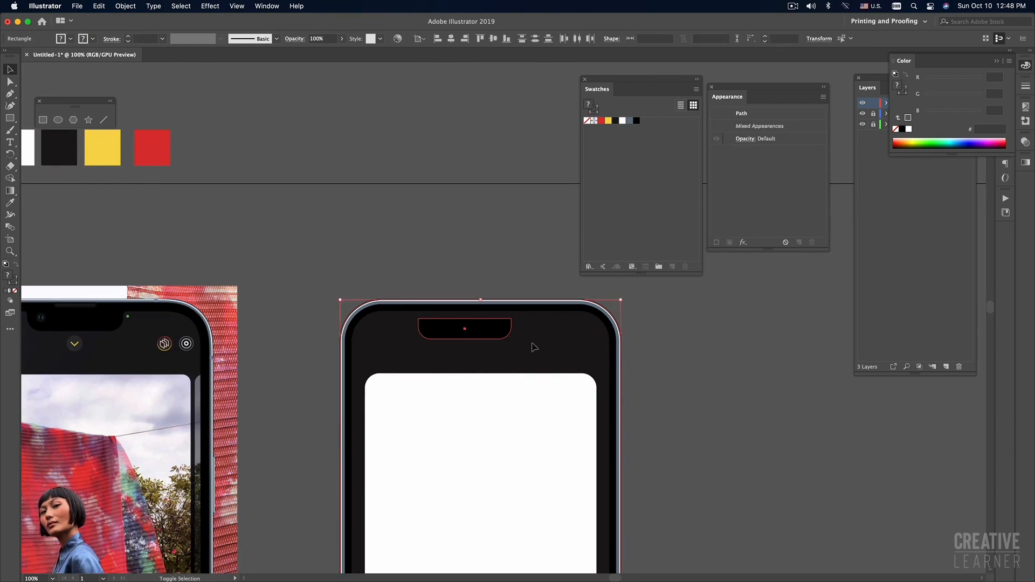
left_click(571, 339)
left_click(451, 41)
Step: Move the notch up and nudge it until its top edge merges with the phone's black bezel
left_click(508, 261)
left_click(499, 334)
left_click_drag(502, 332, 502, 325)
left_click(490, 256)
left_click_drag(523, 363, 600, 398)
left_click(561, 364)
left_click(543, 338, "super")
left_click(543, 340, "super")
left_click_drag(539, 351, 486, 431)
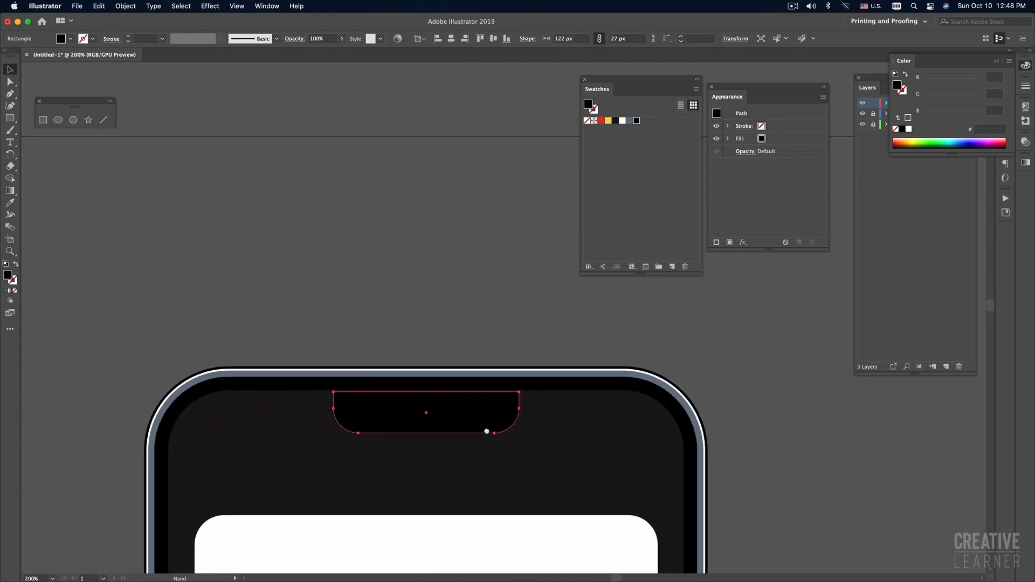
key("Up")
key("Up")
left_click(460, 353)
Step: Examine the camera and speaker details in and around the reference phone's notch
left_click(461, 357, "alt+super")
left_click(461, 357, "alt+super")
left_click(462, 358, "alt+super")
left_click_drag(463, 358, 406, 393)
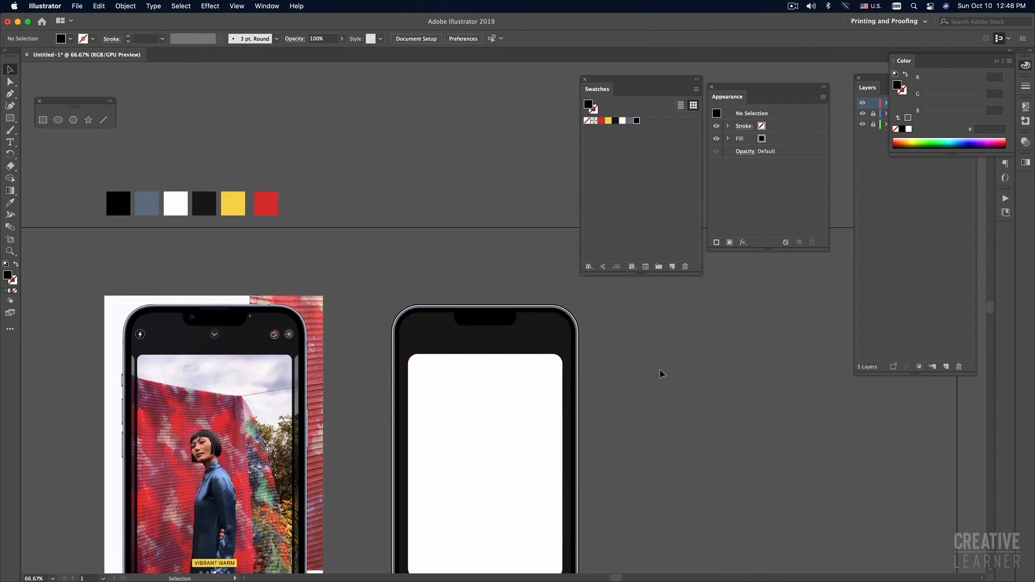
left_click(358, 347, "super")
left_click_drag(370, 345, 379, 402)
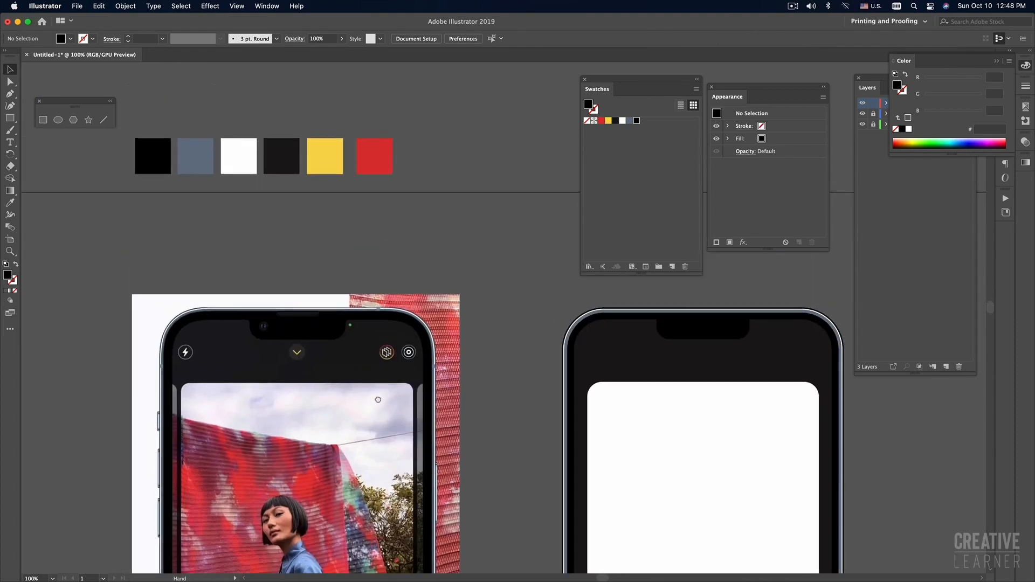
left_click(322, 322, "super")
left_click_drag(555, 406, 446, 398)
left_click_drag(508, 401, 486, 405)
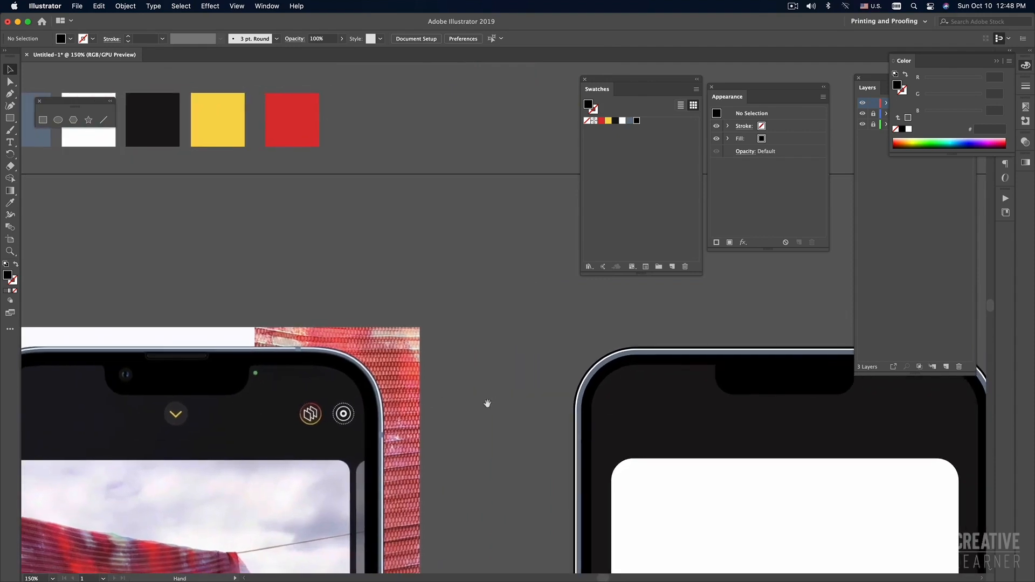
left_click_drag(158, 396, 340, 408)
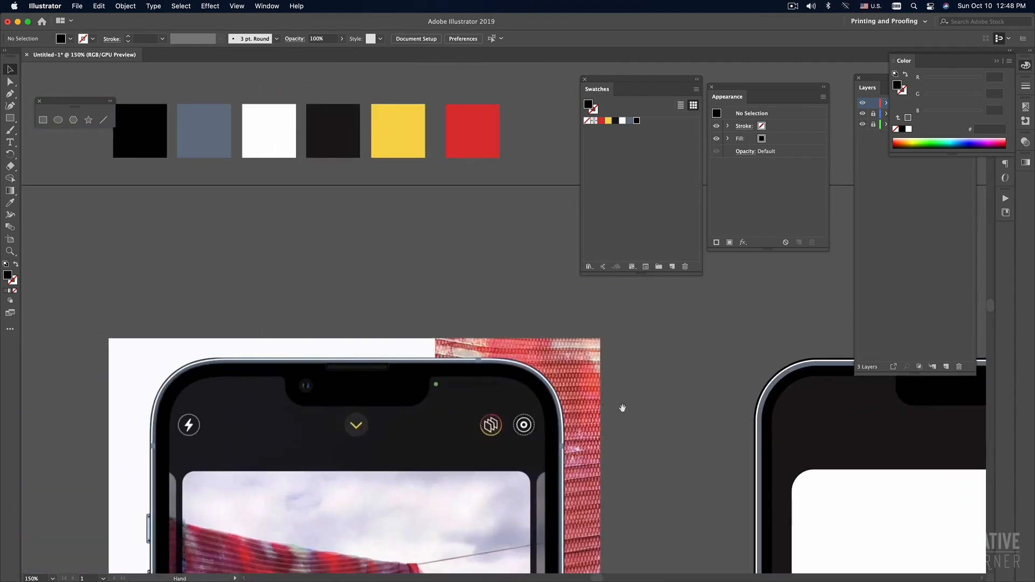
scroll(619, 411, "right", 10)
left_click_drag(307, 303, 349, 263)
scroll(334, 263, "left", 8)
scroll(334, 263, "up", 1)
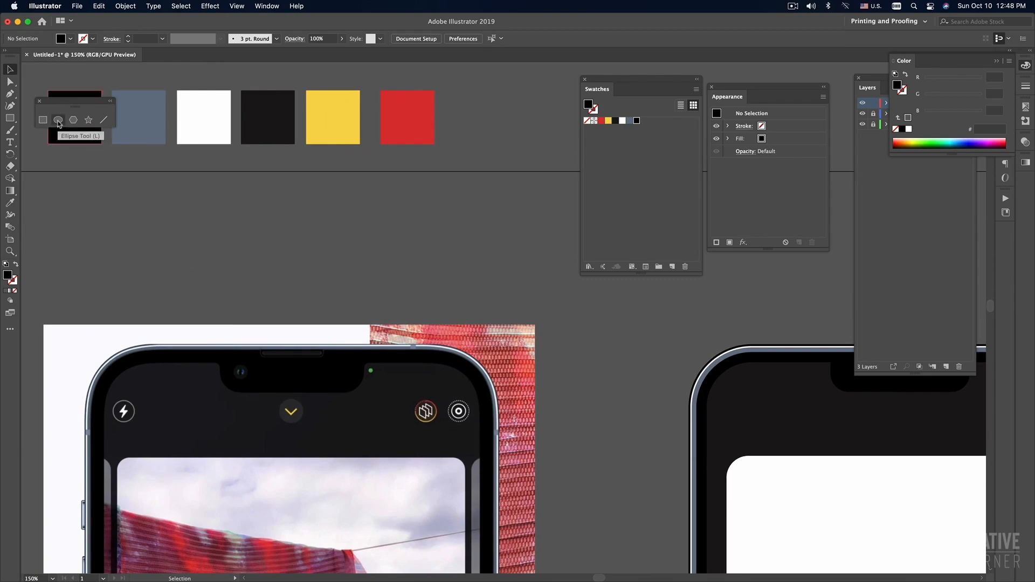
Step: Draw a black circle about 45 px wide on the empty area above the drawn phone
left_click(58, 120)
scroll(544, 313, "right", 9)
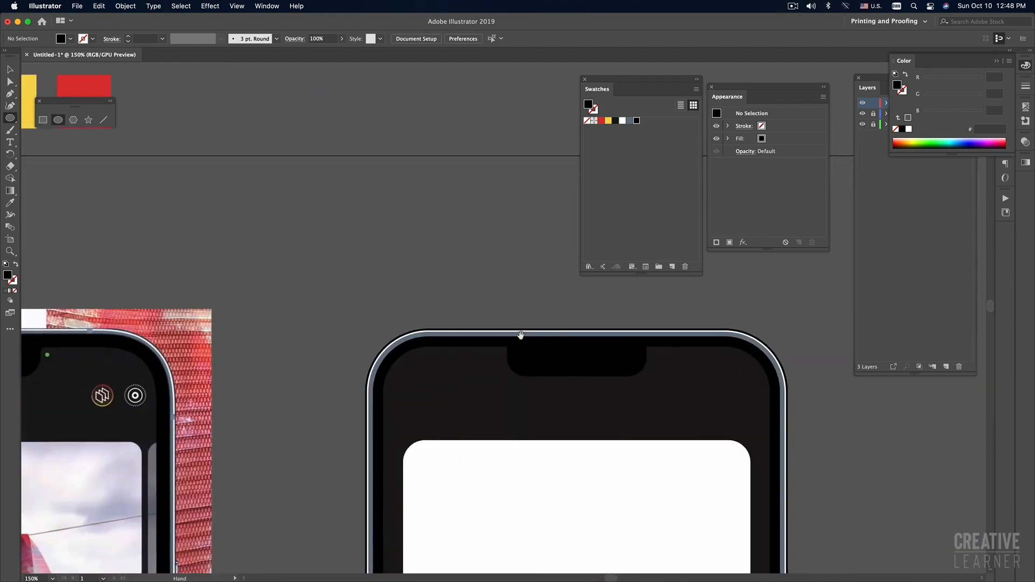
left_click_drag(557, 340, 410, 324)
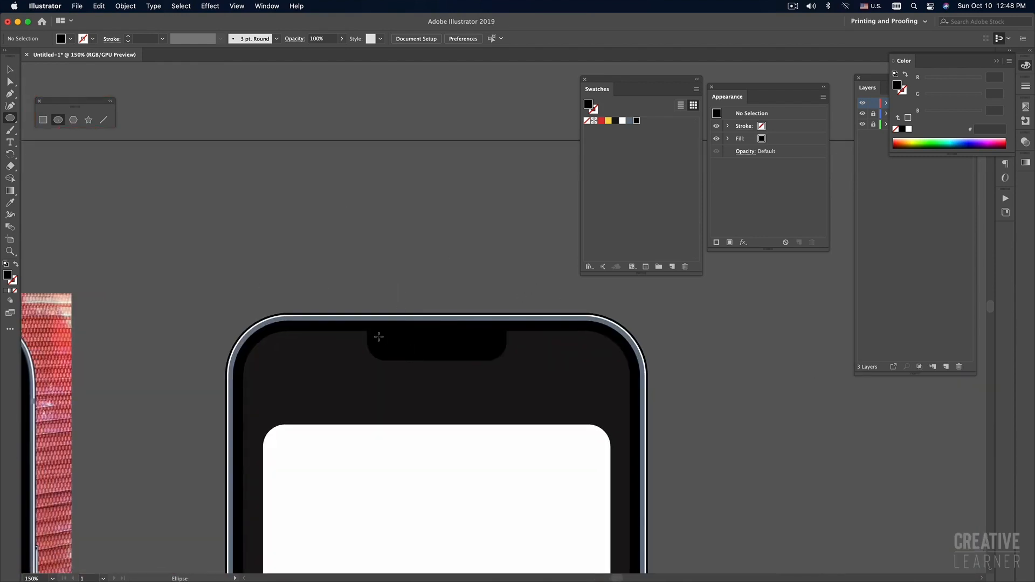
left_click_drag(356, 213, 381, 235)
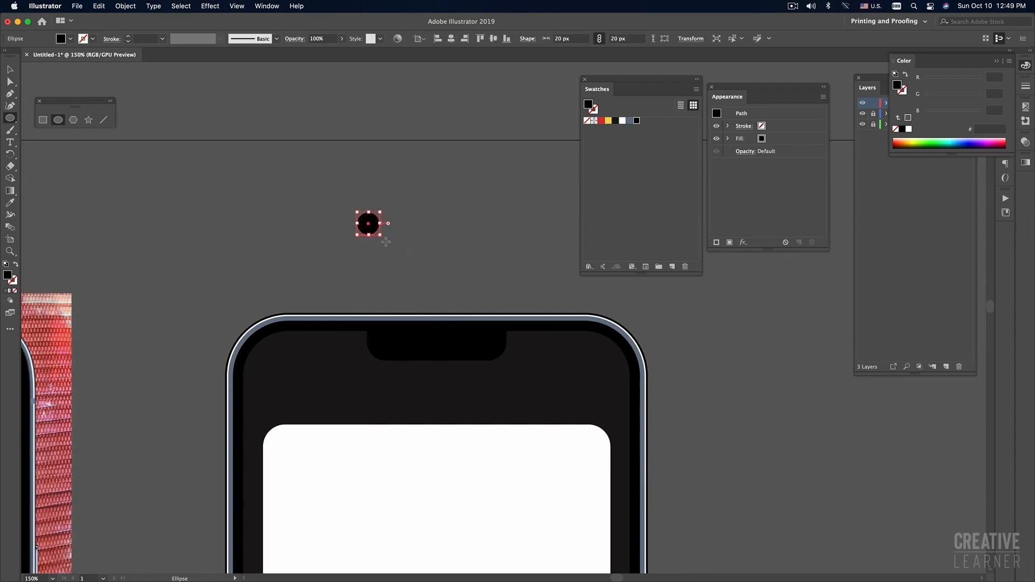
left_click_drag(380, 234, 409, 264)
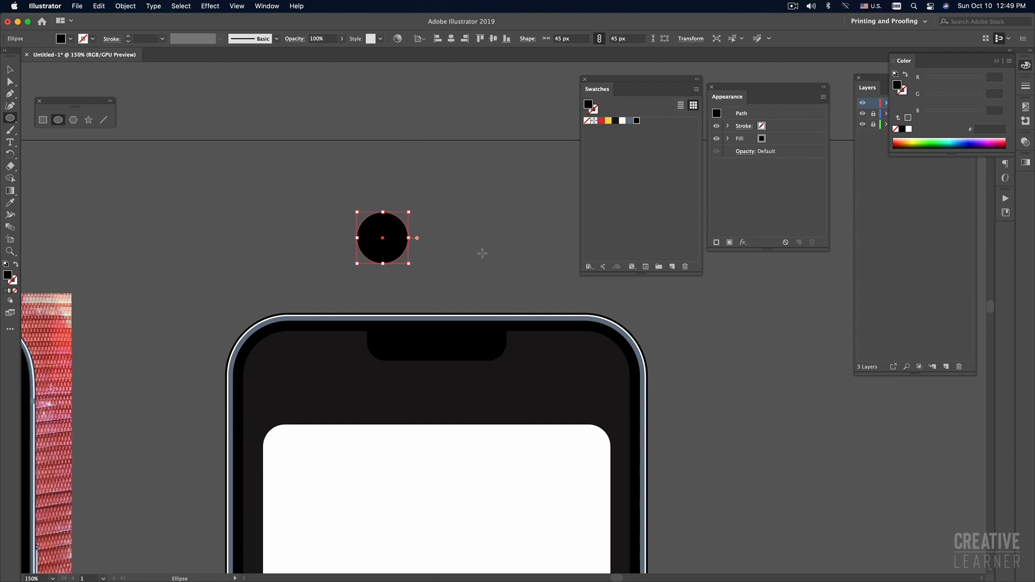
key("v")
left_click(473, 237)
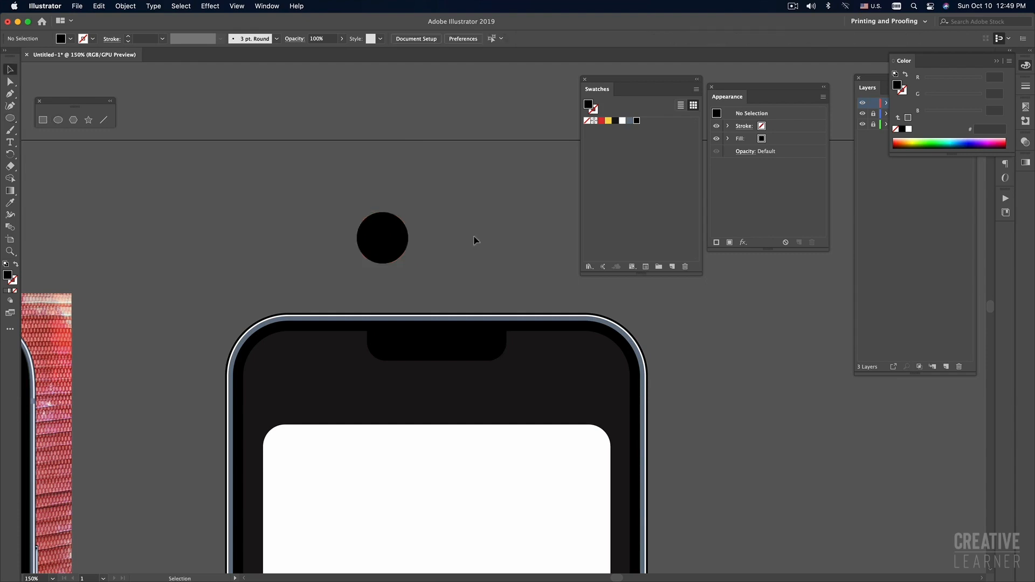
key("l")
left_click(76, 121)
key("l")
left_click_drag(432, 189, 491, 259)
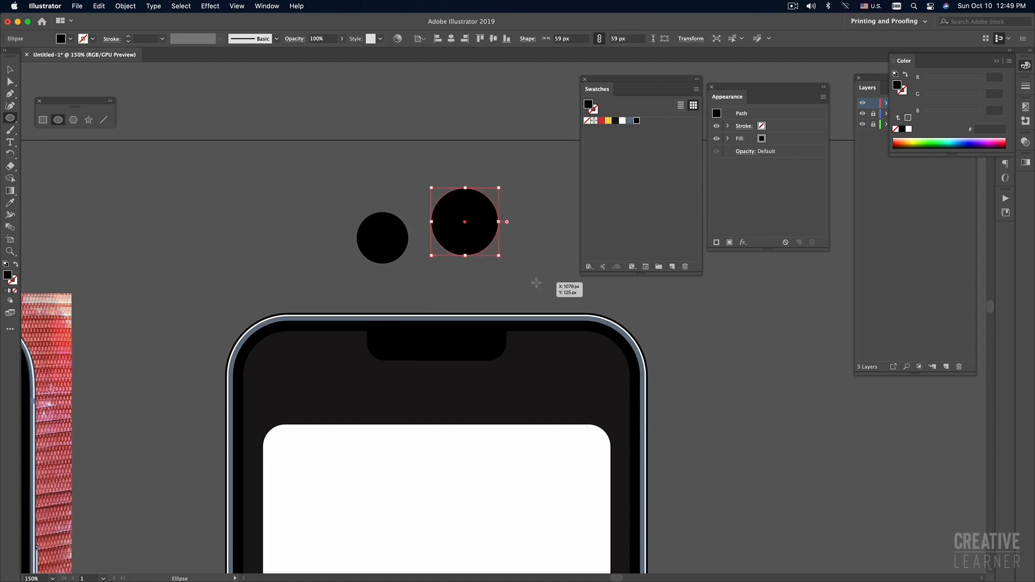
key("v")
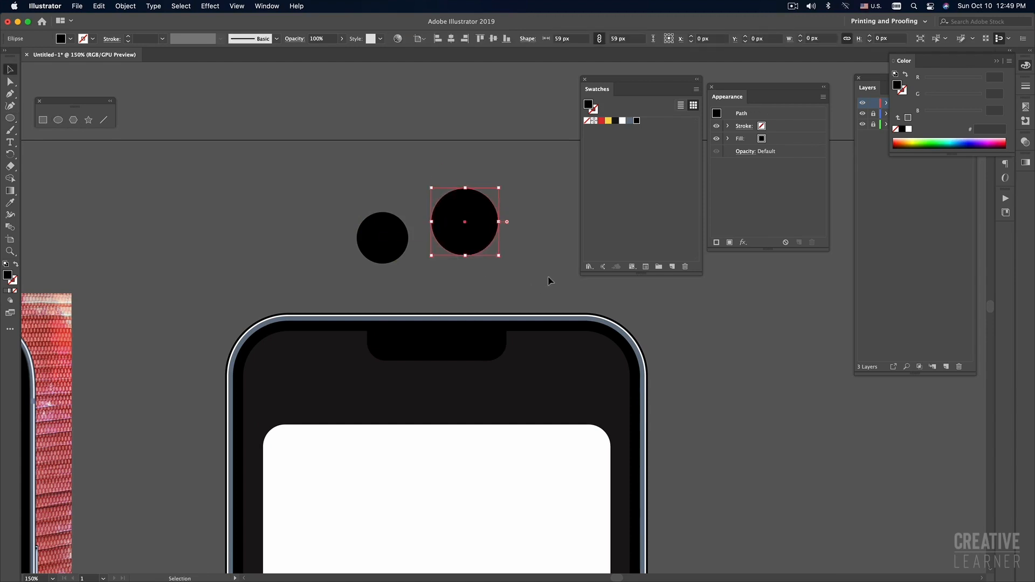
key("Delete")
Step: Shrink the black circle above the phone to about 32 px
left_click(399, 245)
left_click_drag(409, 264, 393, 248)
left_click(460, 275)
key("space")
Step: Use the Eyedropper to copy the appearance of the drawn phone's dark screen area onto the circle
left_click(383, 246)
left_click_drag(428, 248, 358, 245)
left_click(9, 203)
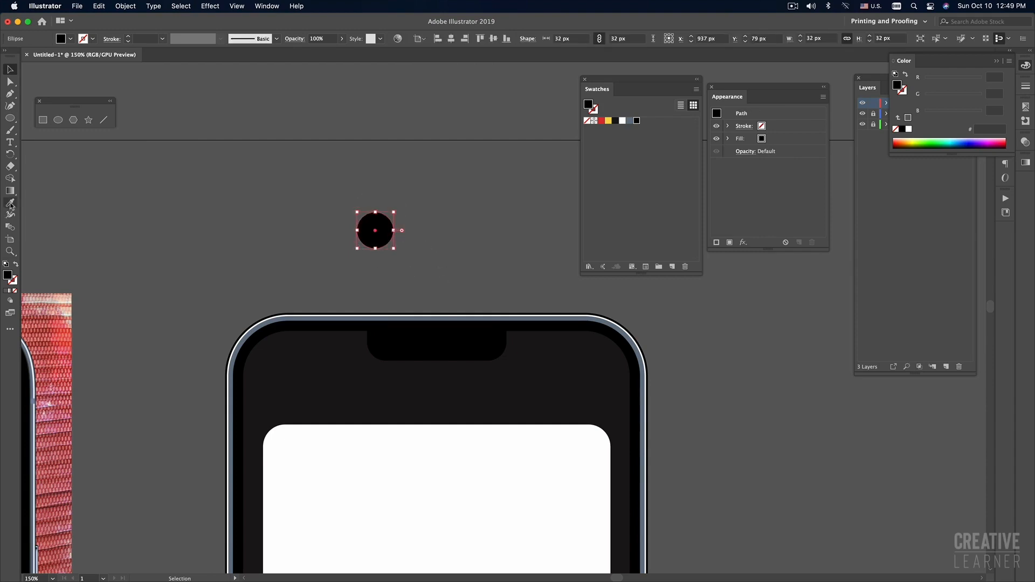
left_click(556, 368)
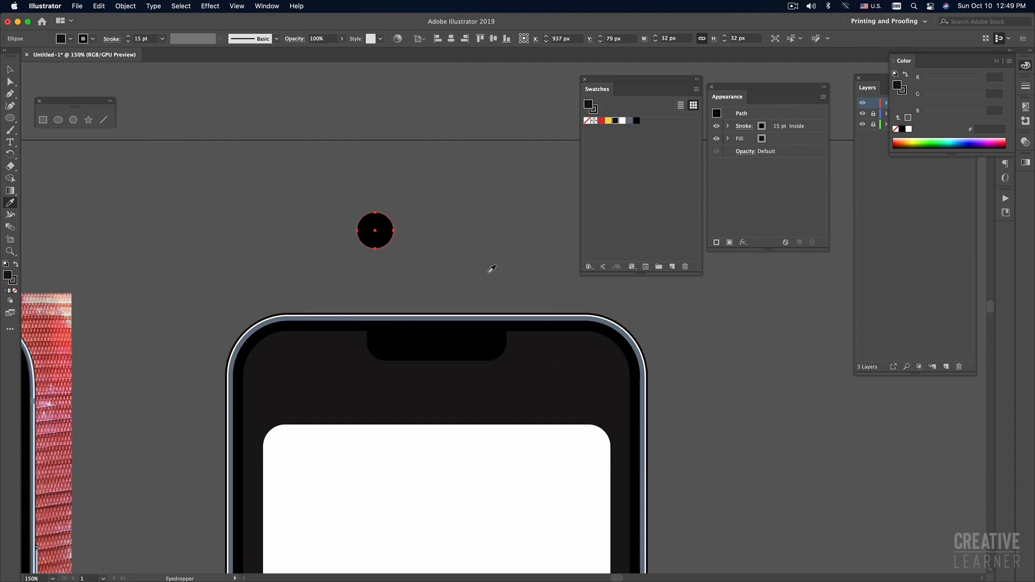
key("v")
left_click(446, 282)
Step: Try placing the circle inside the notch and move it back above the phone
left_click_drag(375, 230, 403, 345)
left_click(503, 280)
left_click(501, 309)
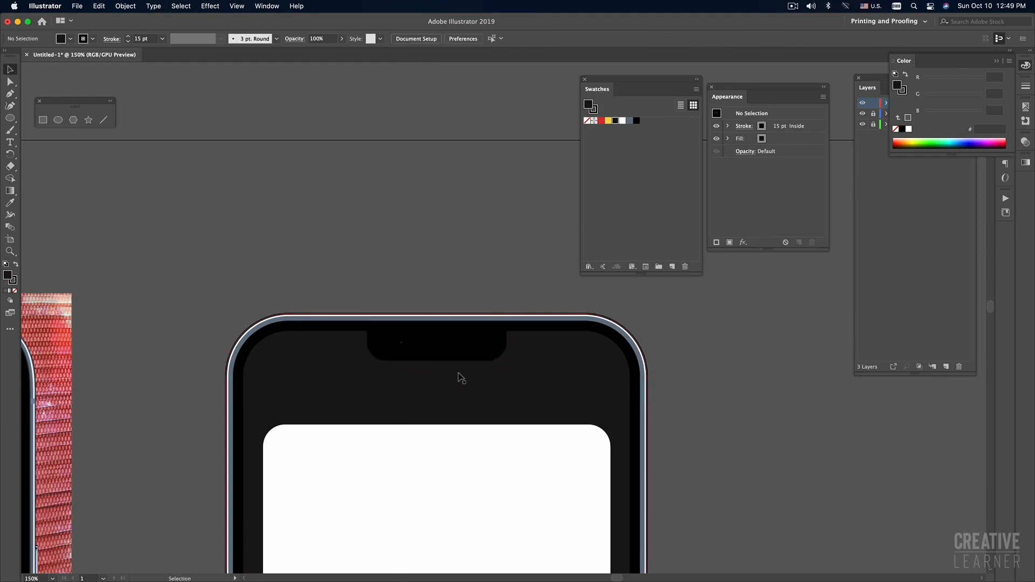
left_click_drag(397, 337, 411, 240)
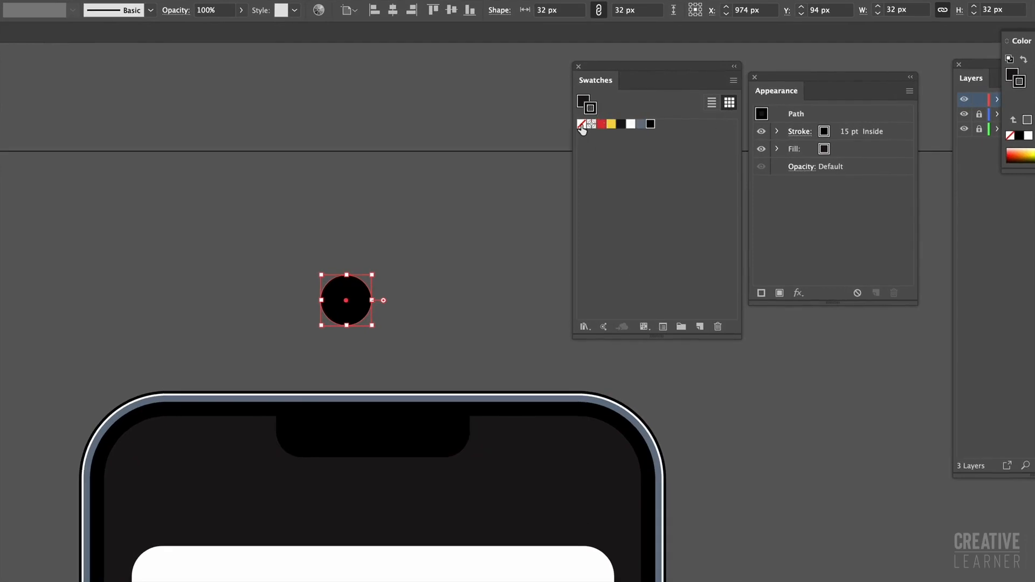
Step: Remove the circle's stroke and make its fill the active color attribute
left_click(582, 125)
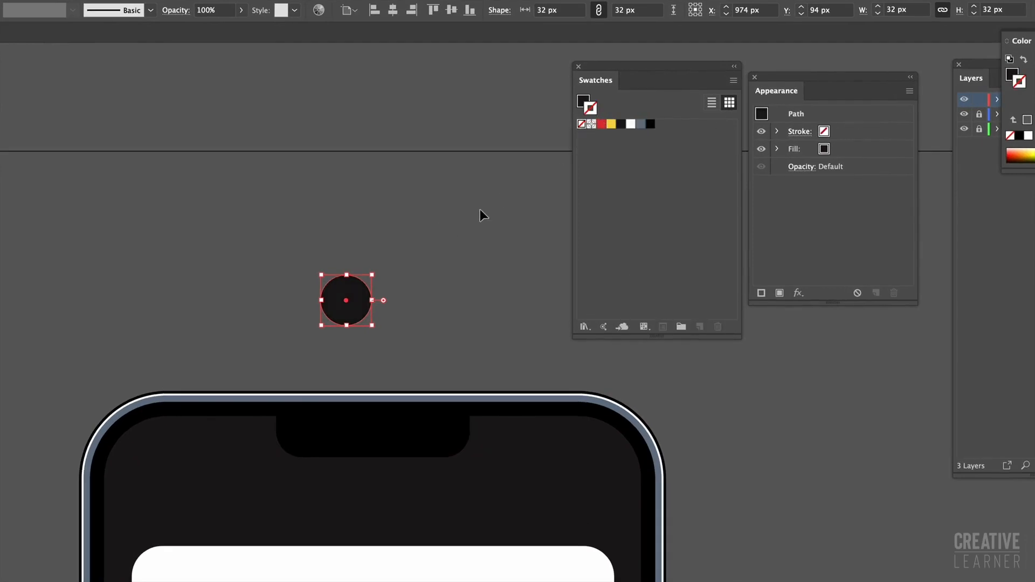
left_click(474, 227)
left_click(330, 317)
left_click(582, 101)
left_click(426, 299)
left_click(358, 319)
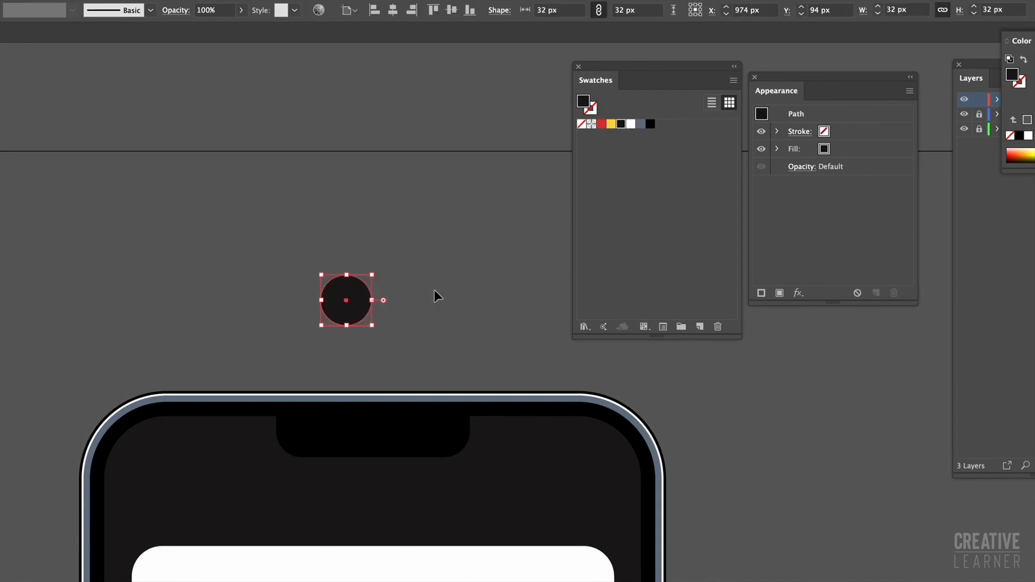
Step: Try shrinking the circle to about half its width
left_click(448, 297)
left_click(371, 310)
left_click_drag(372, 275, 346, 300)
left_click(412, 344)
scroll(426, 341, "left", 3)
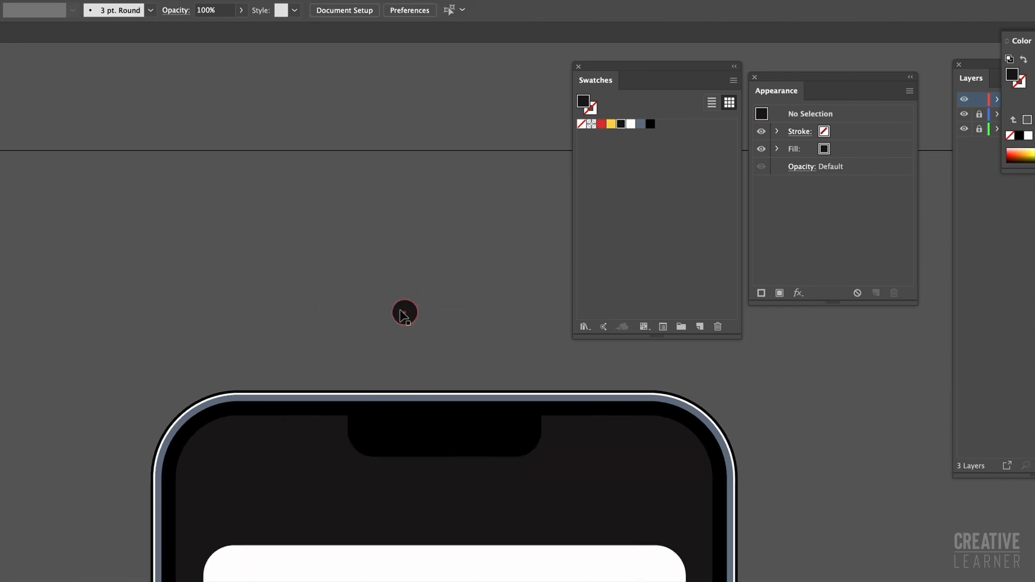
Step: Enlarge the dark circle above the phone proportionally to about 55 px
left_click(405, 314)
left_click_drag(418, 301, 443, 274)
left_click(501, 306)
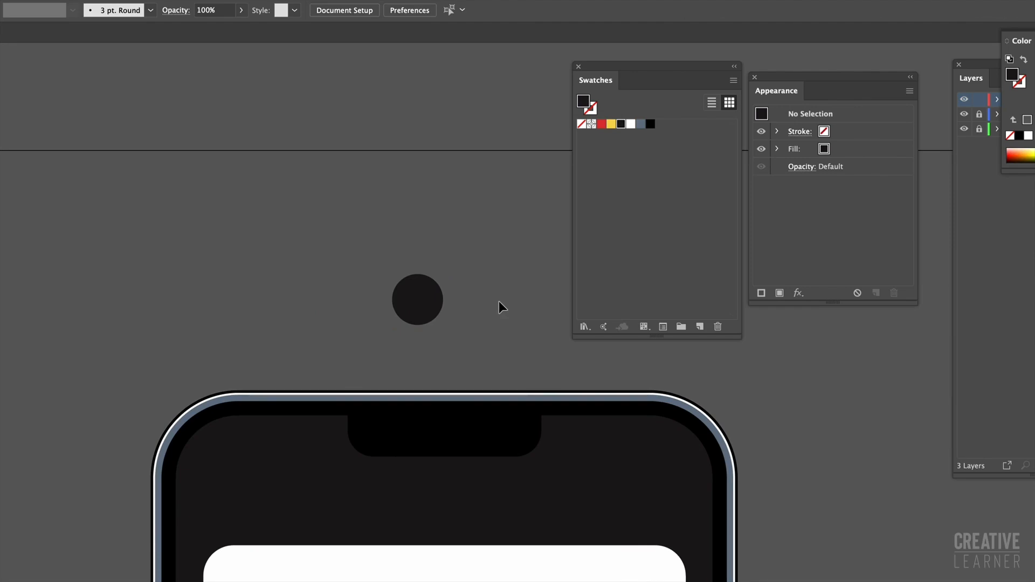
left_click(414, 308)
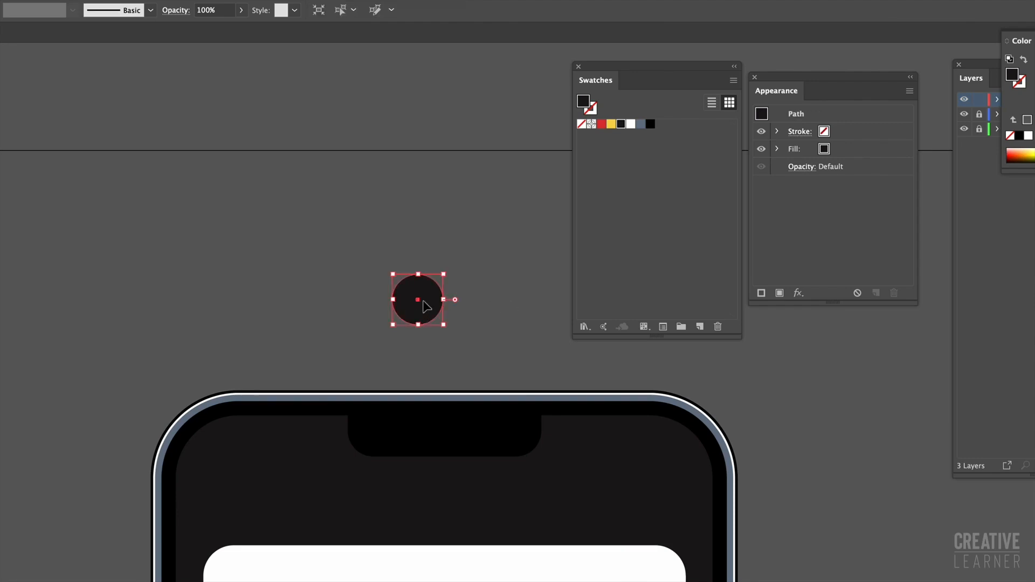
left_click_drag(445, 272, 480, 237)
left_click(485, 217)
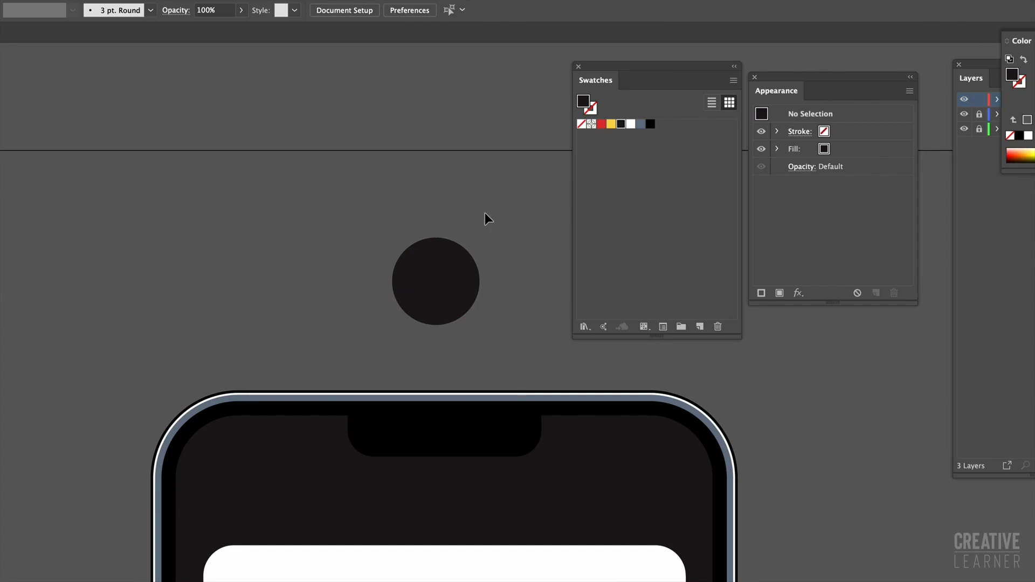
left_click(426, 313)
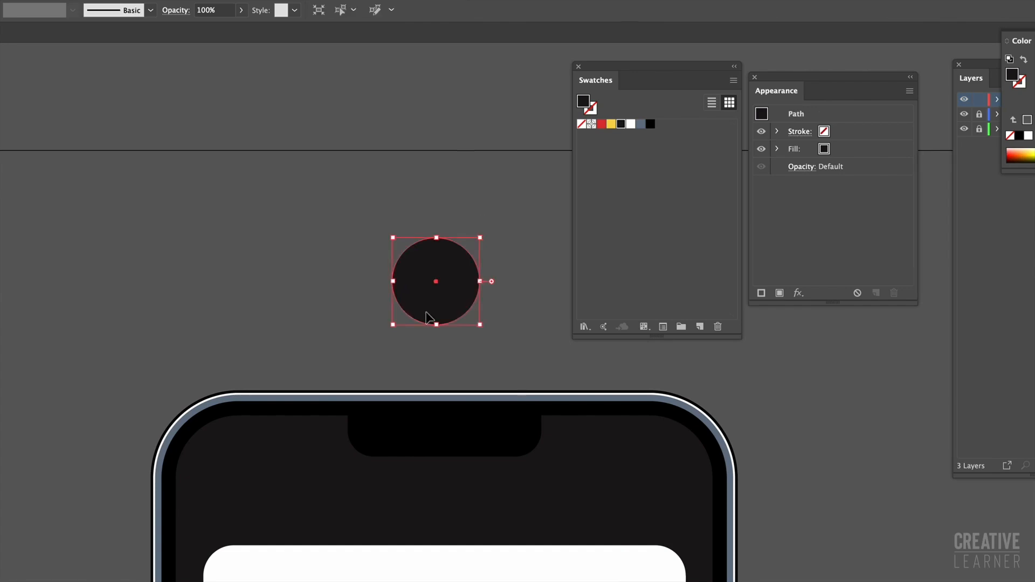
left_click(505, 327)
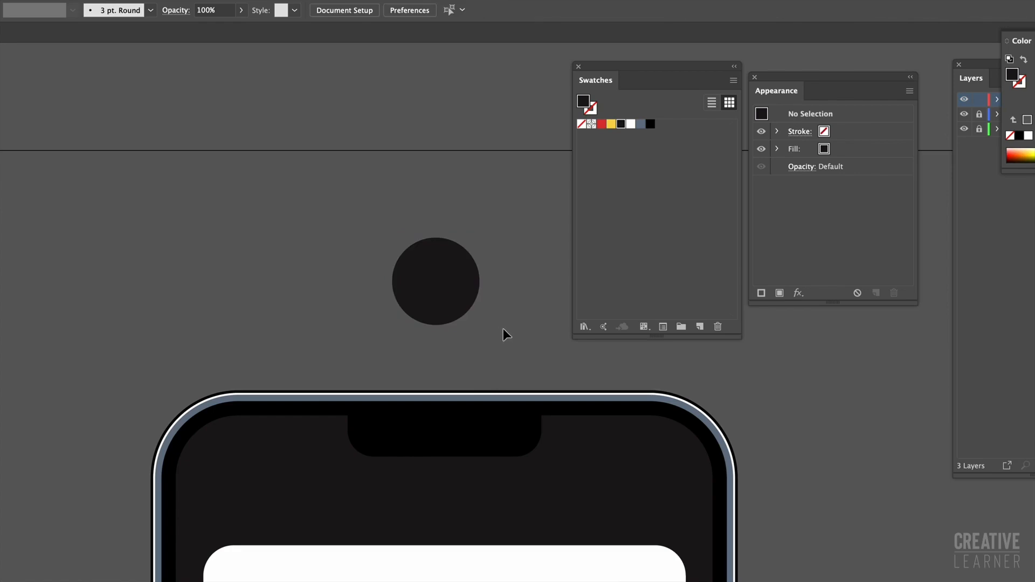
left_click(433, 284)
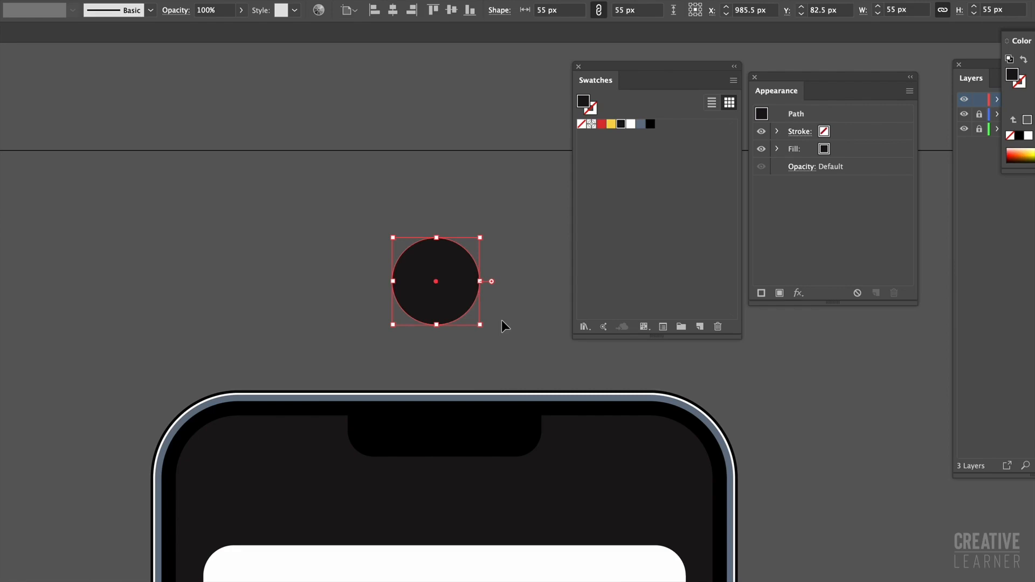
left_click(504, 326)
left_click_drag(447, 301, 289, 301)
left_click(367, 225)
key("super+z")
Step: Move the circle slightly farther above the phone, to about X 972.5 px and Y 73.5 px
mouse_move(448, 301)
left_mouse_down()
mouse_move(439, 284)
mouse_move(407, 282)
mouse_move(442, 292)
left_mouse_up()
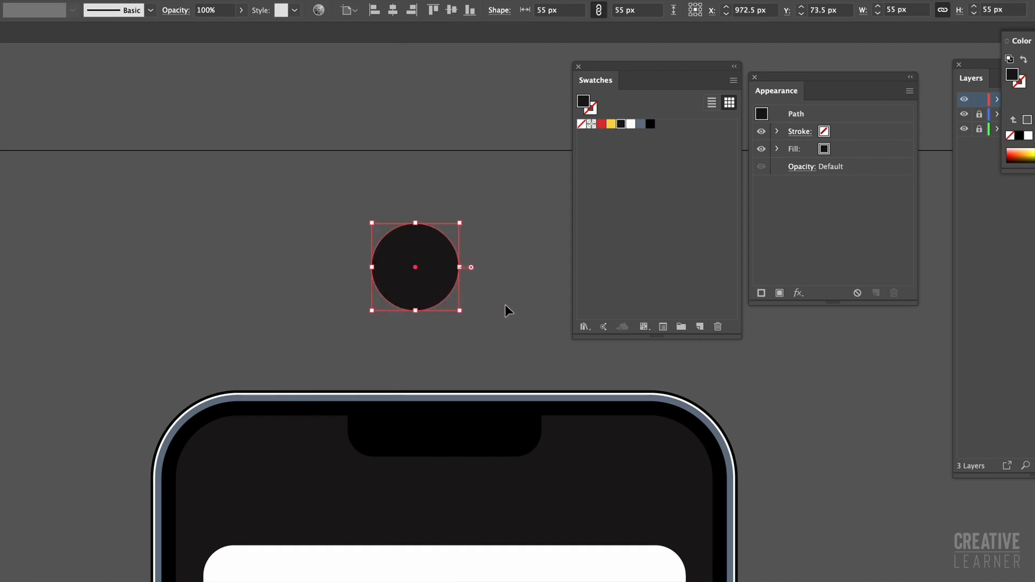
left_click(506, 311)
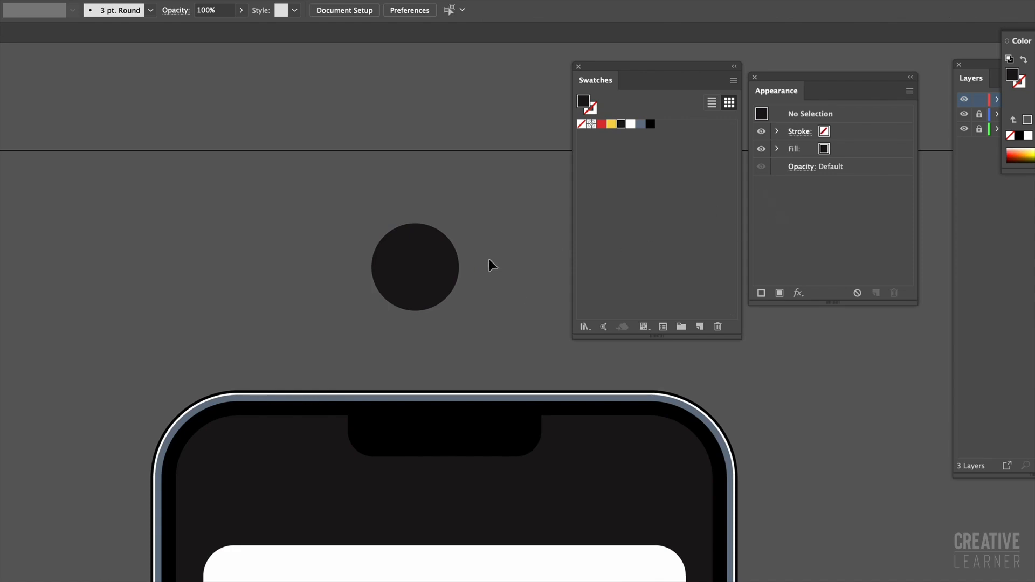
Step: Copy the circle and paste the duplicate in front, exactly over the original
left_click(437, 302)
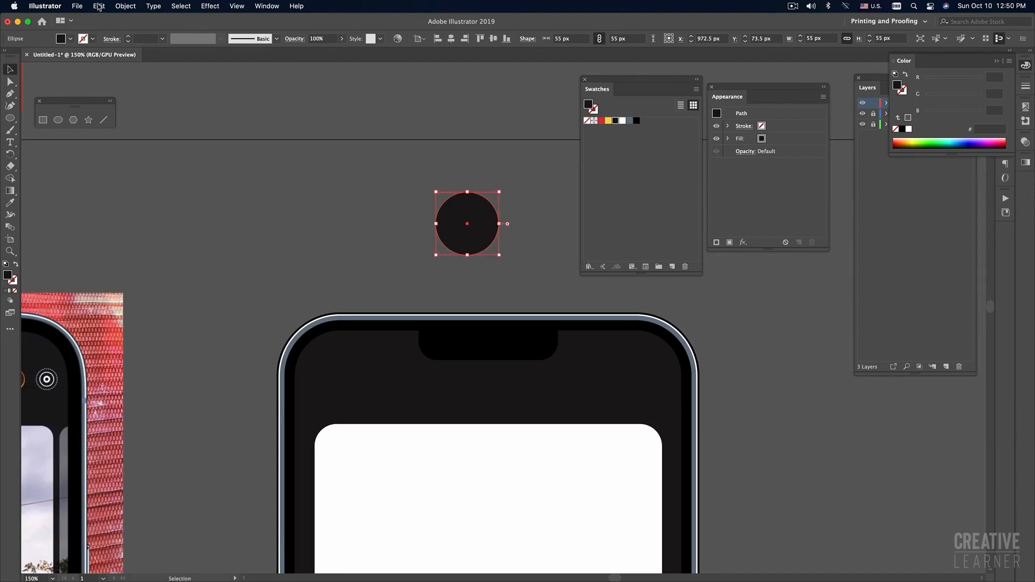
key("a")
left_click(104, 8)
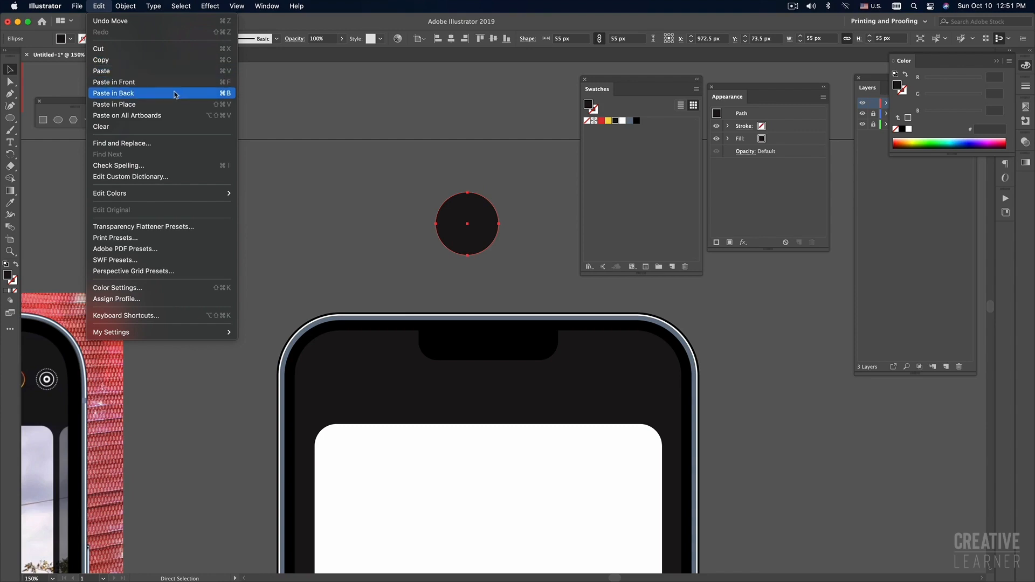
left_click(120, 86)
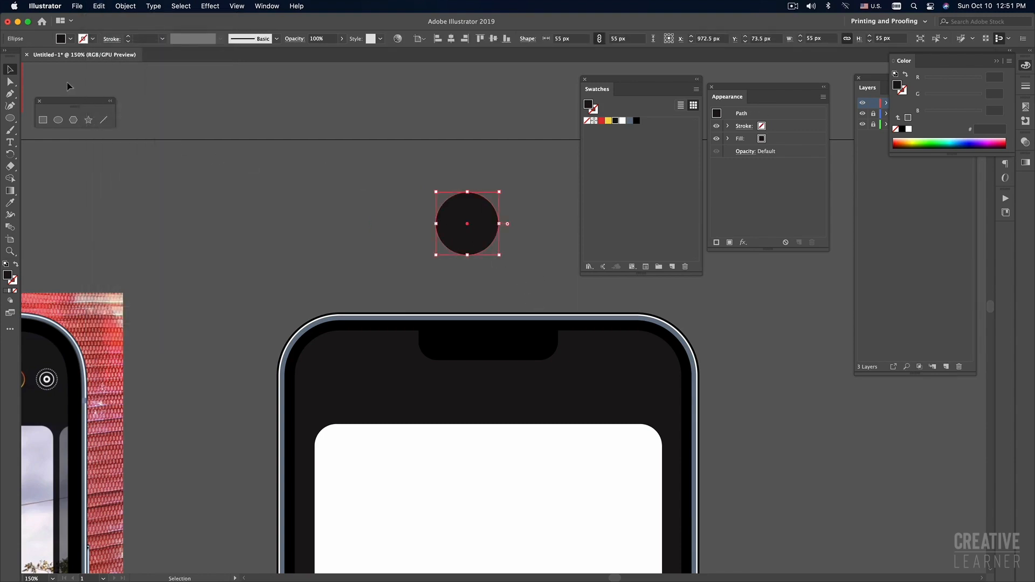
left_click(99, 6)
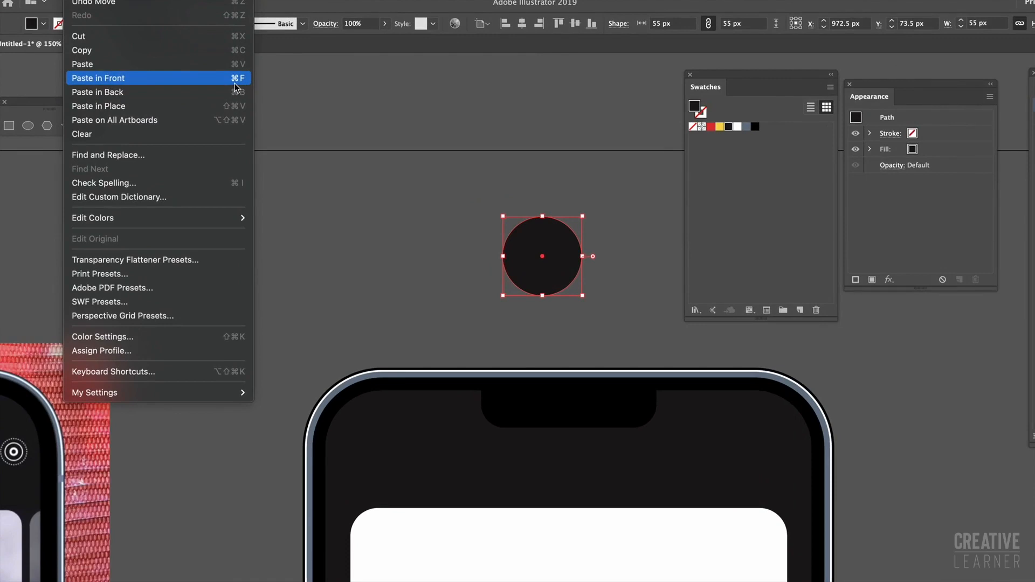
left_click(448, 206)
left_click_drag(559, 262, 410, 264)
key("ctrl+z")
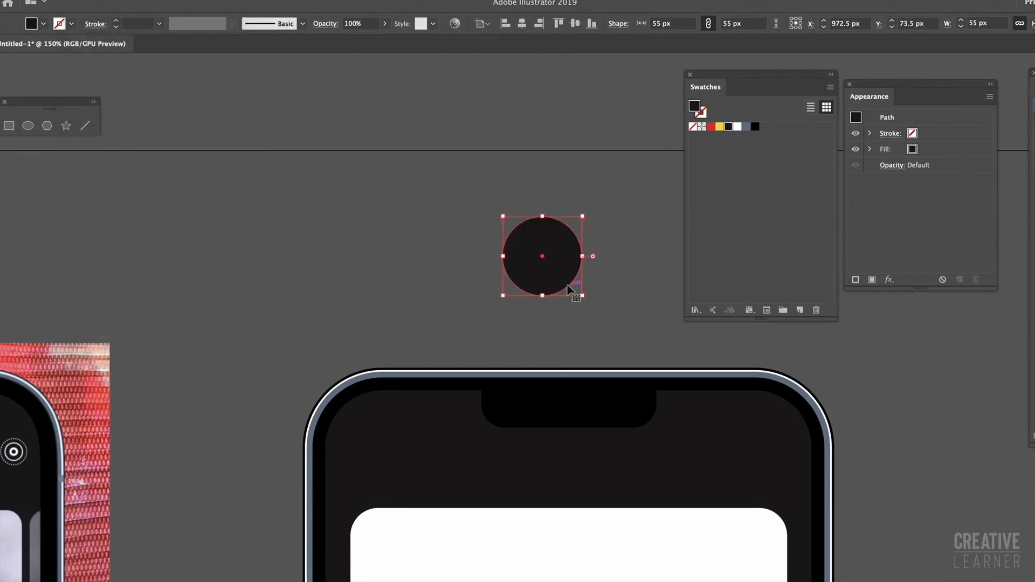
Step: Scale the front circle down from its center to about 41 px, concentric with the larger circle
left_click(645, 298)
left_click(545, 280)
left_click_drag(581, 295, 572, 286)
left_click(656, 310)
Step: Fill the inner circle with the blue sampled from the camera lens in the reference photo (1b3a90)
left_click(529, 275)
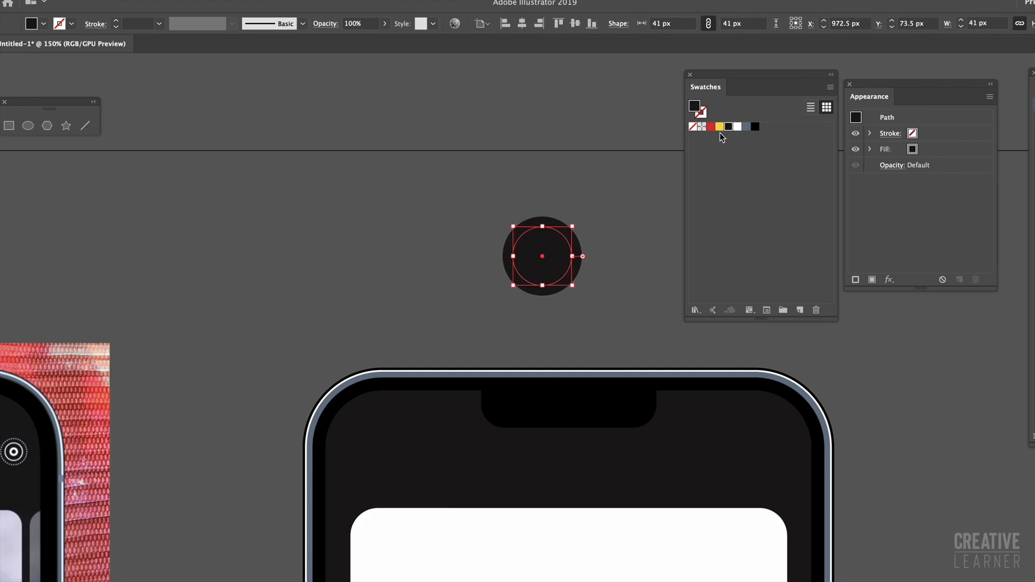
left_click(504, 245, "alt+super")
left_click(503, 245, "alt+super")
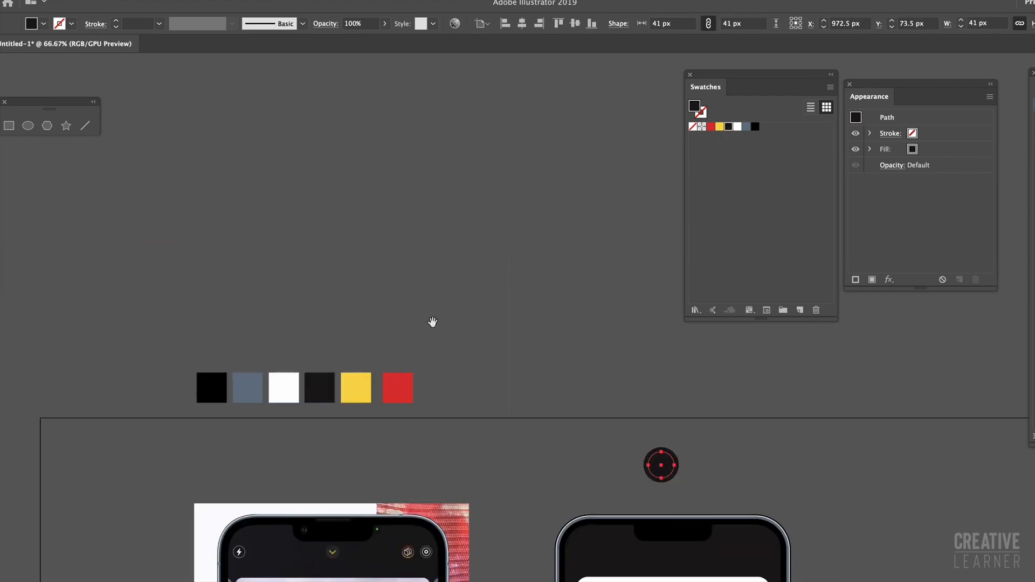
scroll(433, 322, "down", 5)
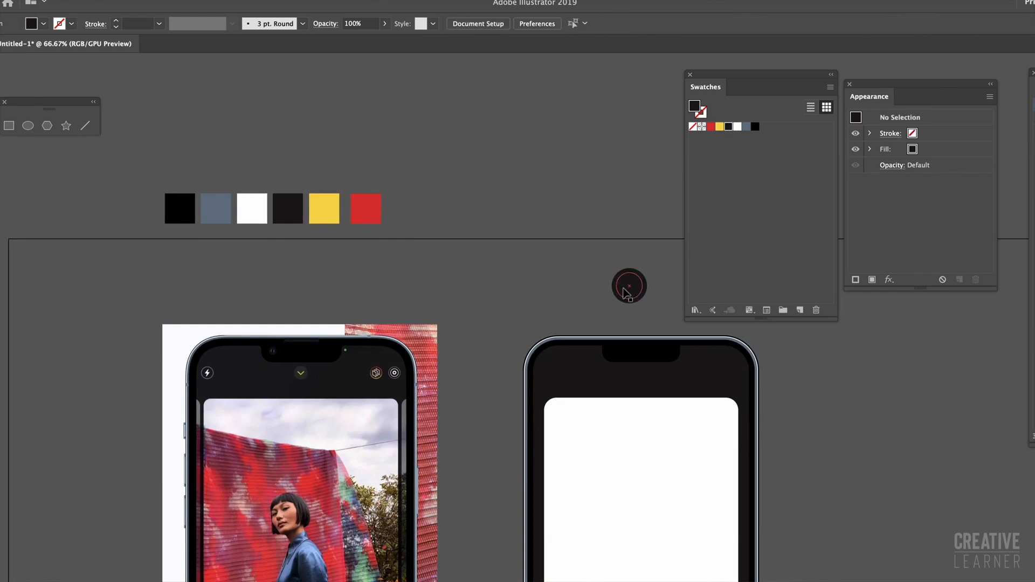
left_click(629, 285)
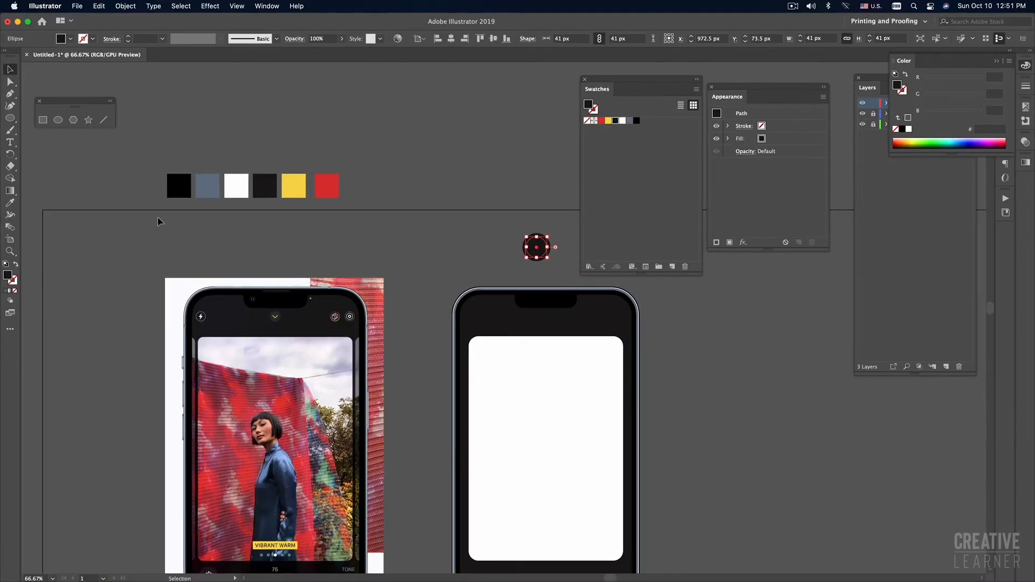
left_click(11, 203)
left_click(305, 350, "super")
left_click(305, 350, "super")
left_click(305, 351, "super")
left_click_drag(495, 286, 177, 440)
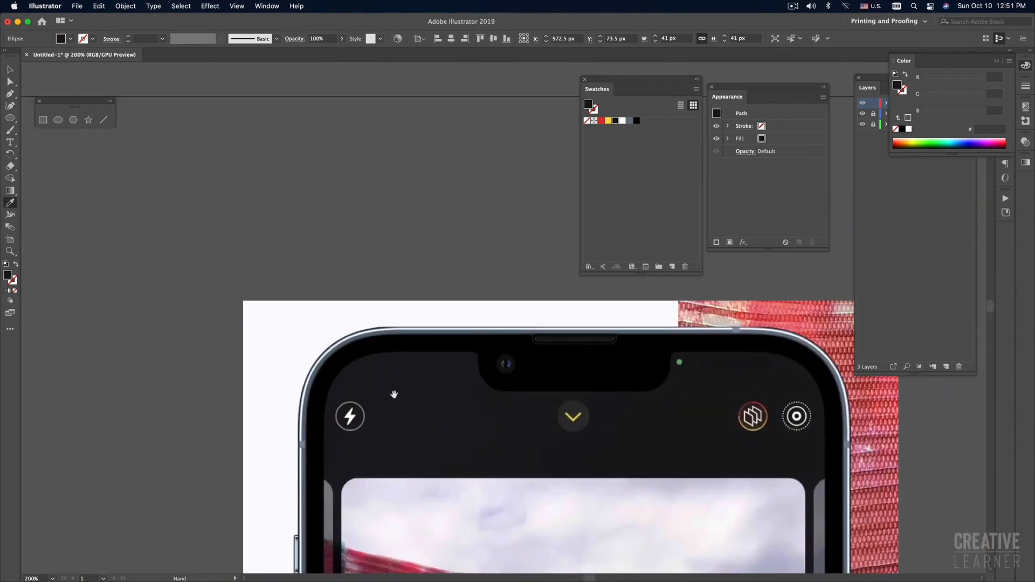
left_click(507, 360)
left_click(475, 356, "alt+super")
left_click(475, 356, "alt+super")
left_click(563, 354, "alt+super")
left_click_drag(707, 353, 412, 414)
key("v")
left_click(605, 335)
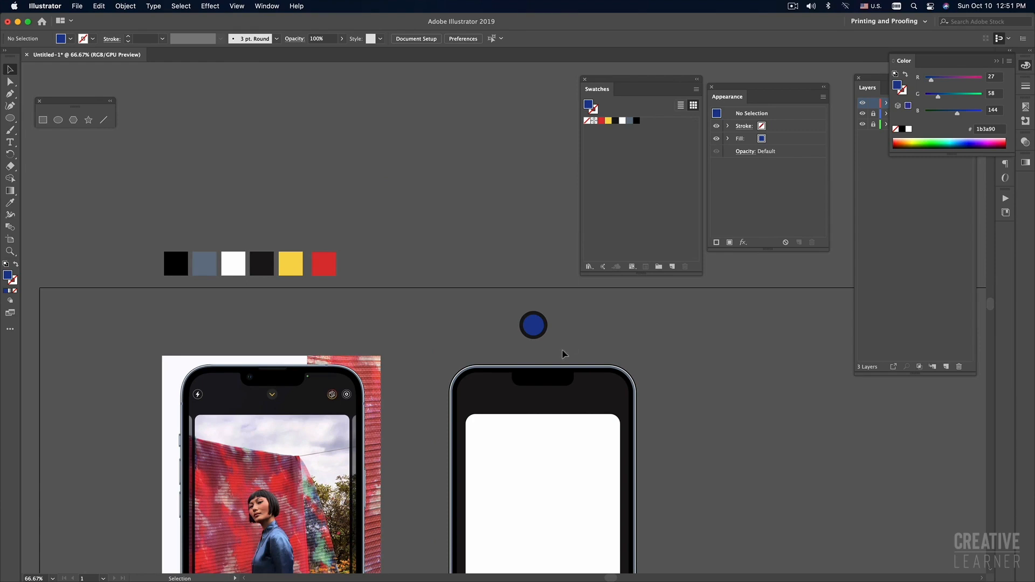
left_click(433, 324, "super")
left_click_drag(444, 349, 377, 360)
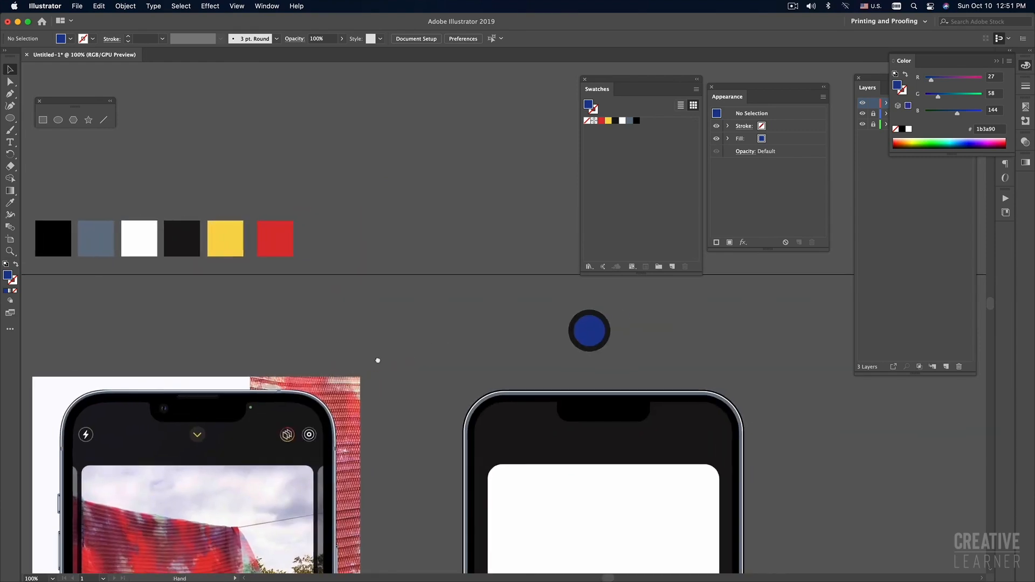
left_click(401, 363, "super")
left_click_drag(642, 342, 451, 376)
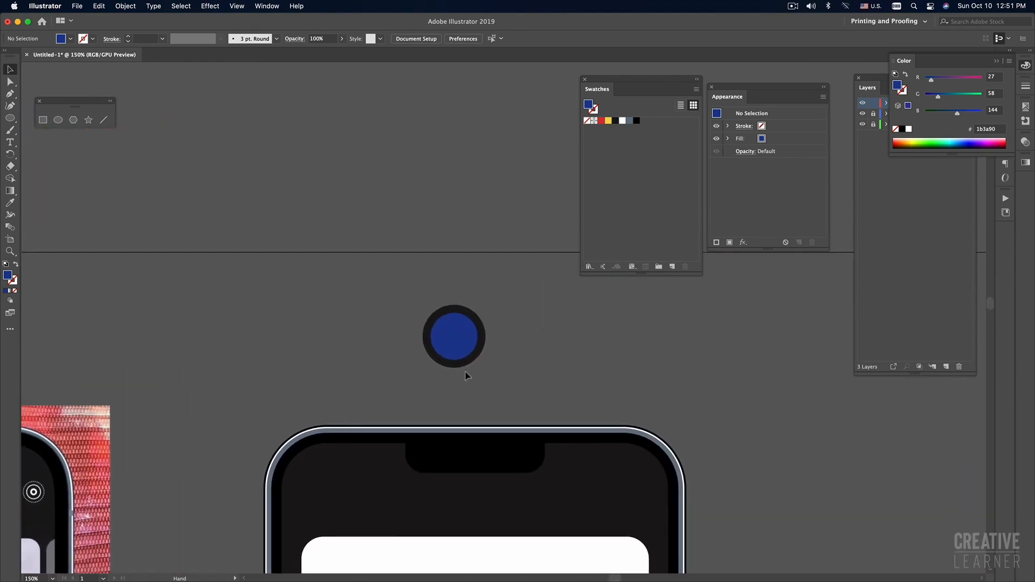
Step: Swap the fill and stroke of the inner blue circle so it has a blue outline and no fill
left_click(462, 346)
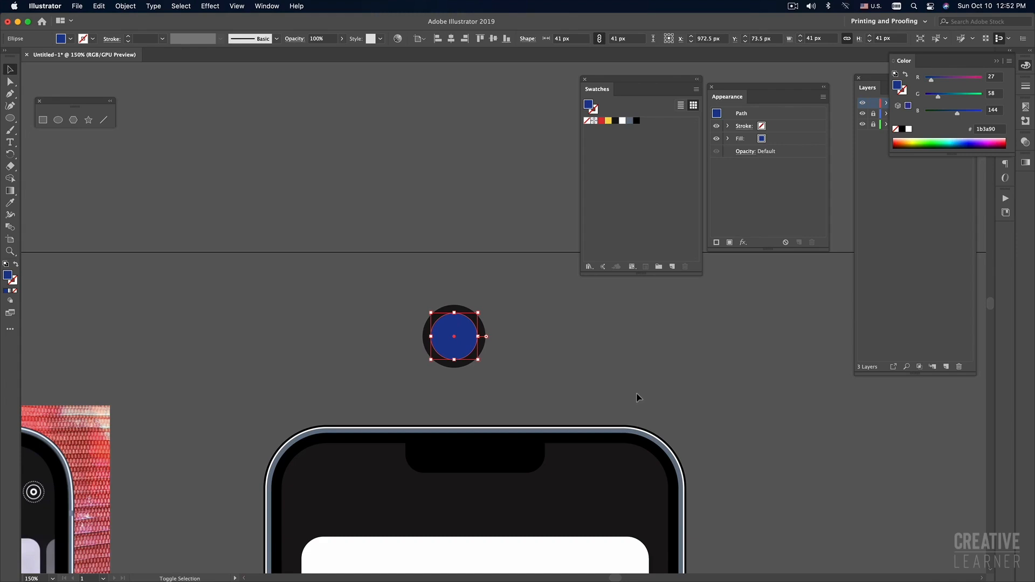
key("shift+x")
key("p")
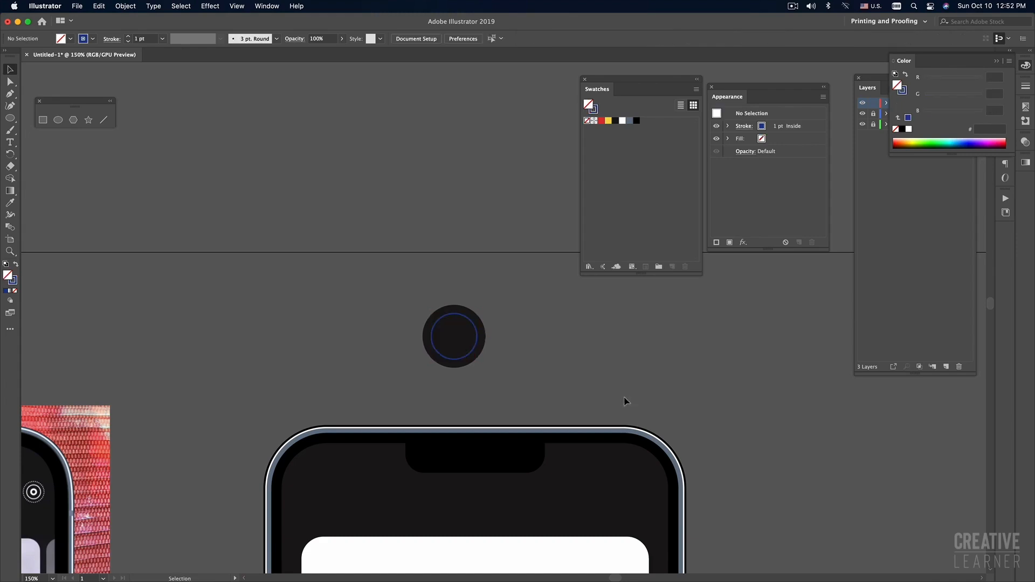
key("super+equal")
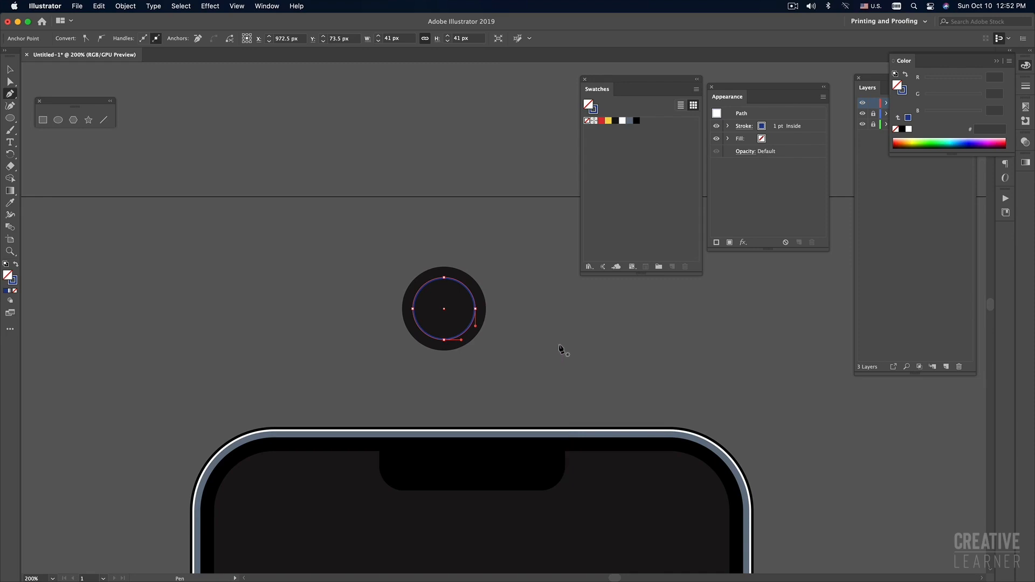
left_click(238, 258, "super")
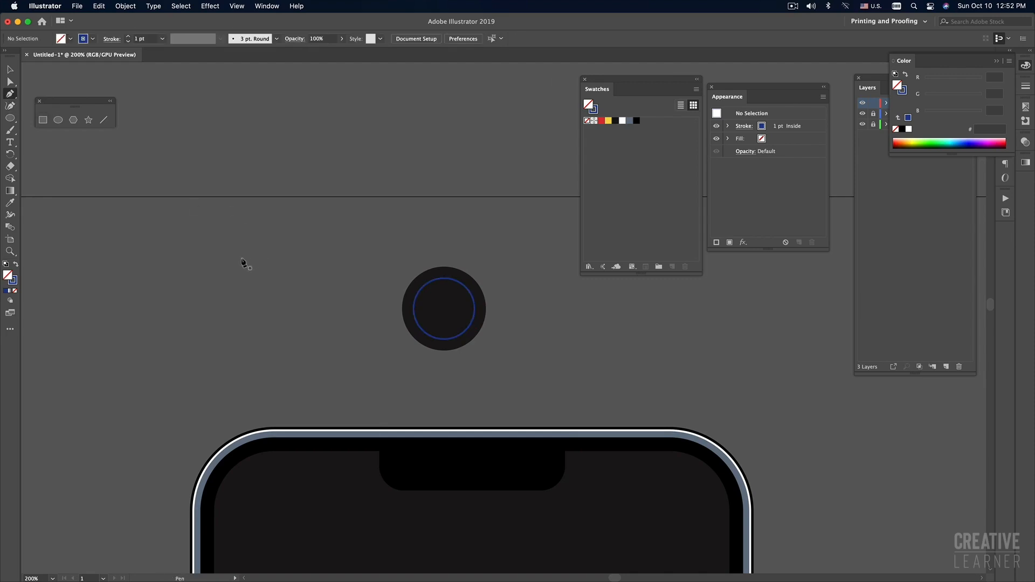
left_click(239, 254)
left_click(229, 294)
left_click(236, 316)
key("super+z")
left_click_drag(285, 295, 316, 243)
mouse_move(305, 204)
left_mouse_down()
mouse_move(275, 174)
mouse_move(229, 186)
left_mouse_up()
left_click_drag(267, 219, 274, 253)
left_click(238, 254)
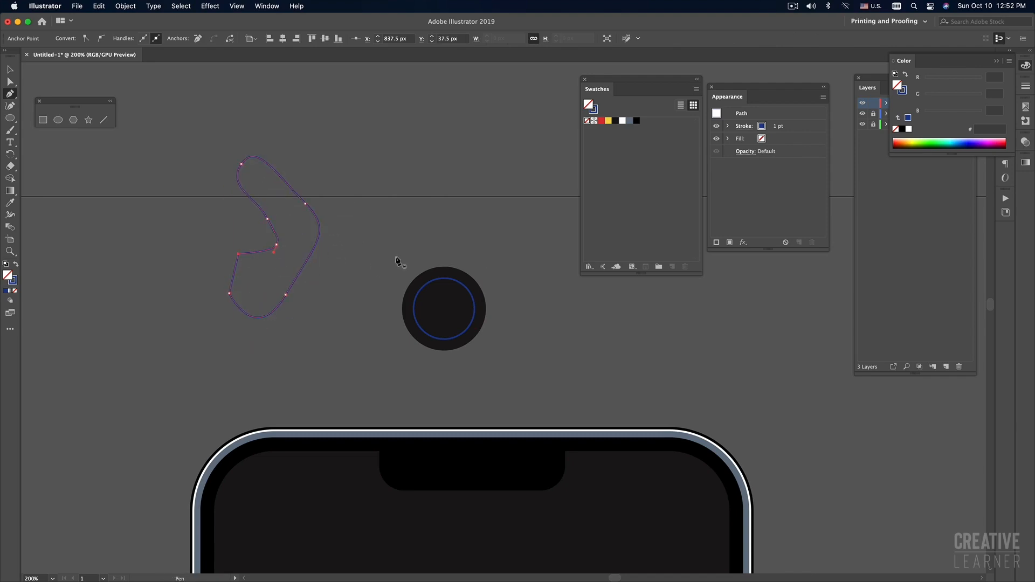
key("v")
left_click_drag(388, 205, 194, 305)
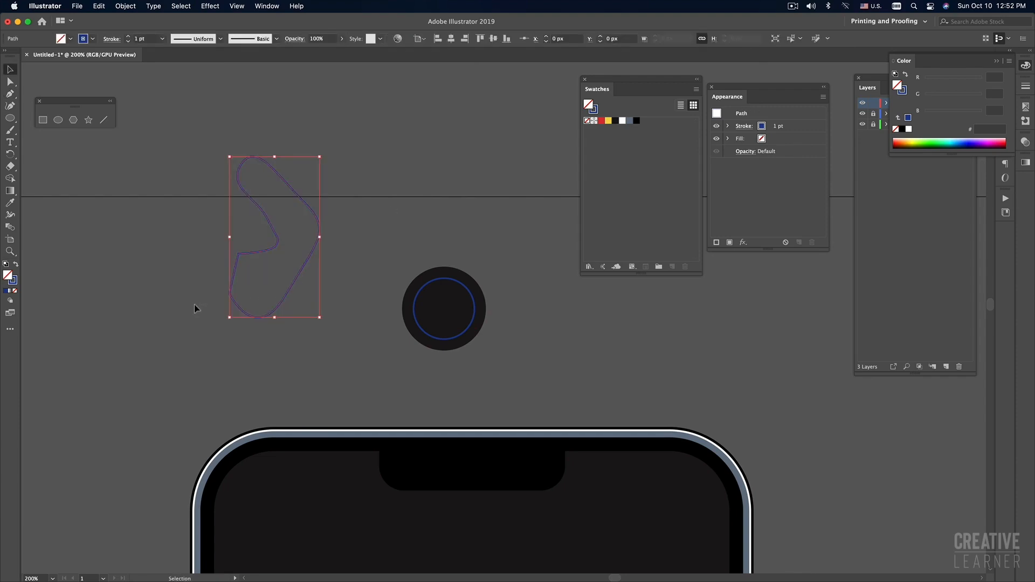
key("Delete")
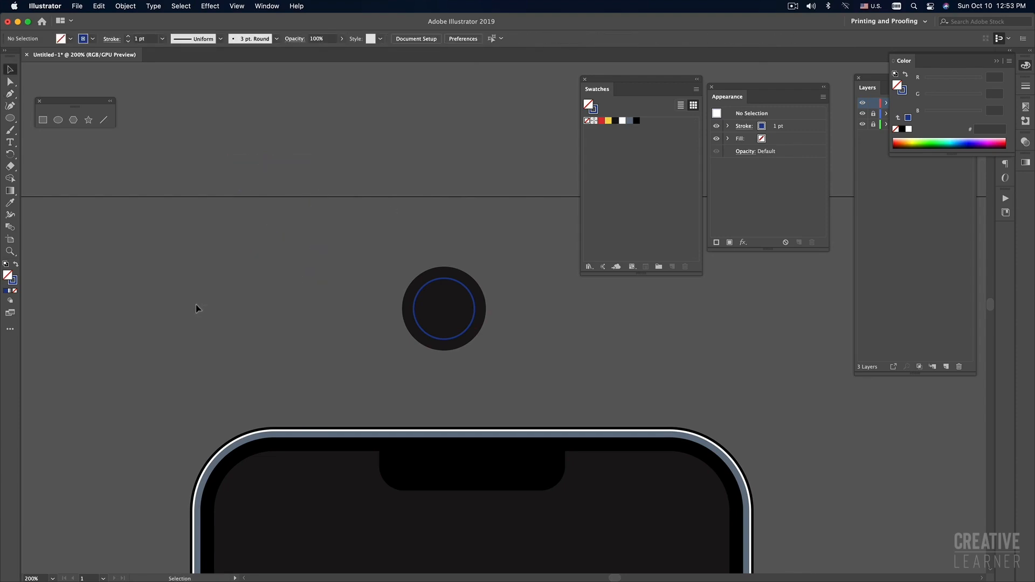
left_click(431, 337)
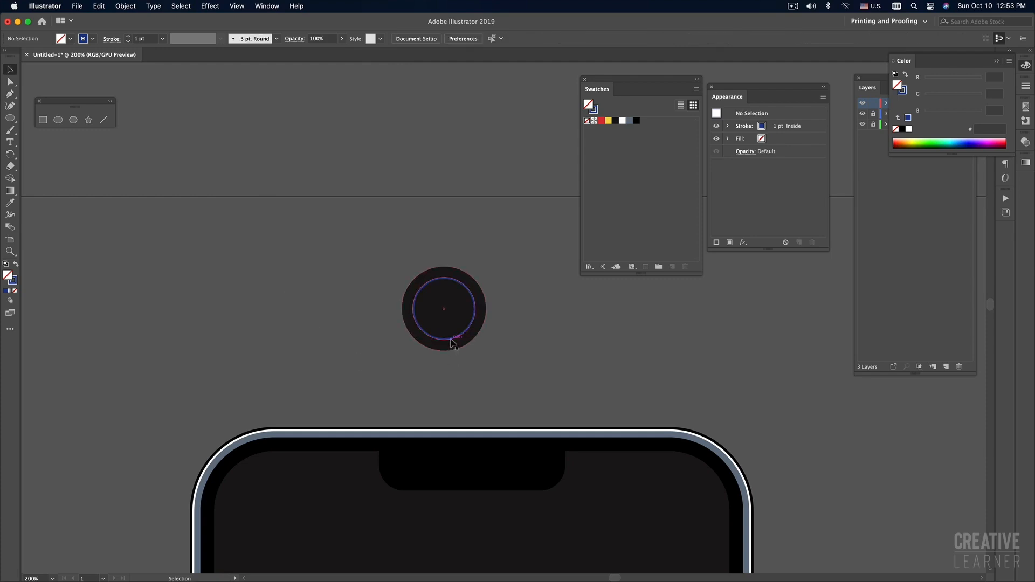
left_click(541, 364)
left_click(448, 341)
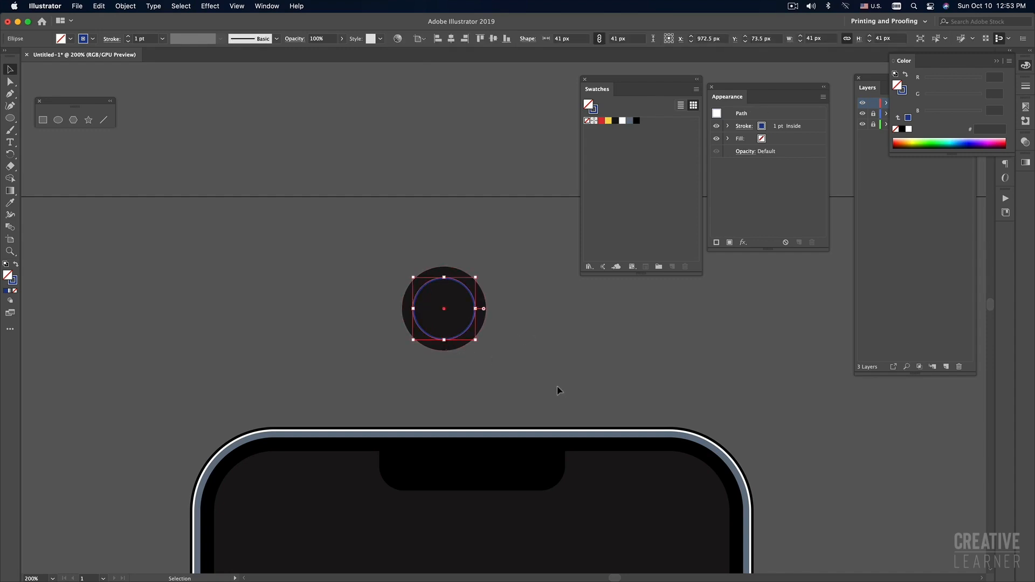
left_click(556, 387)
Step: Delete the top and right anchor points of the blue circle outline, keeping only its lower-left quarter arc
left_click(471, 341)
key("a")
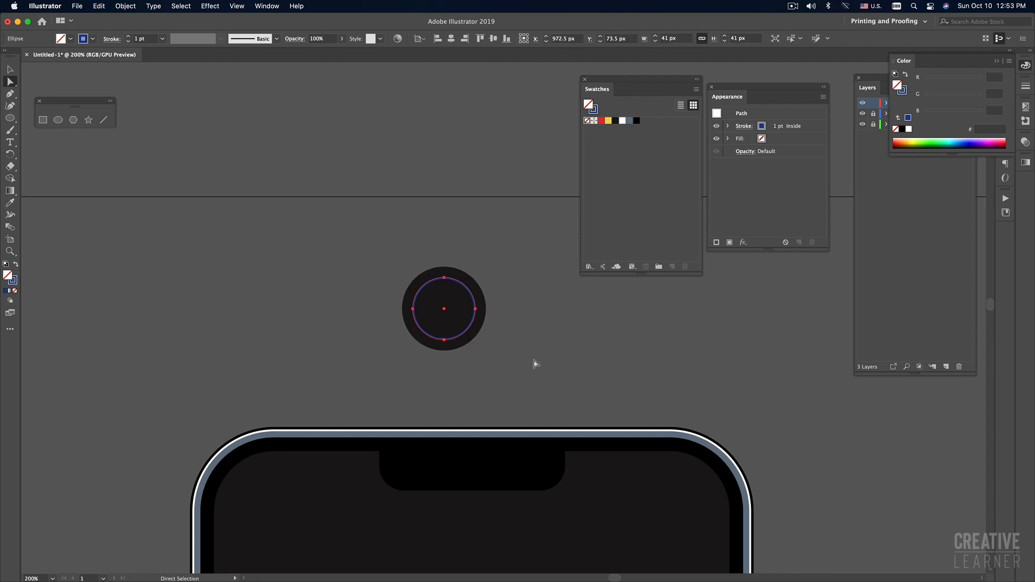
left_click(444, 278)
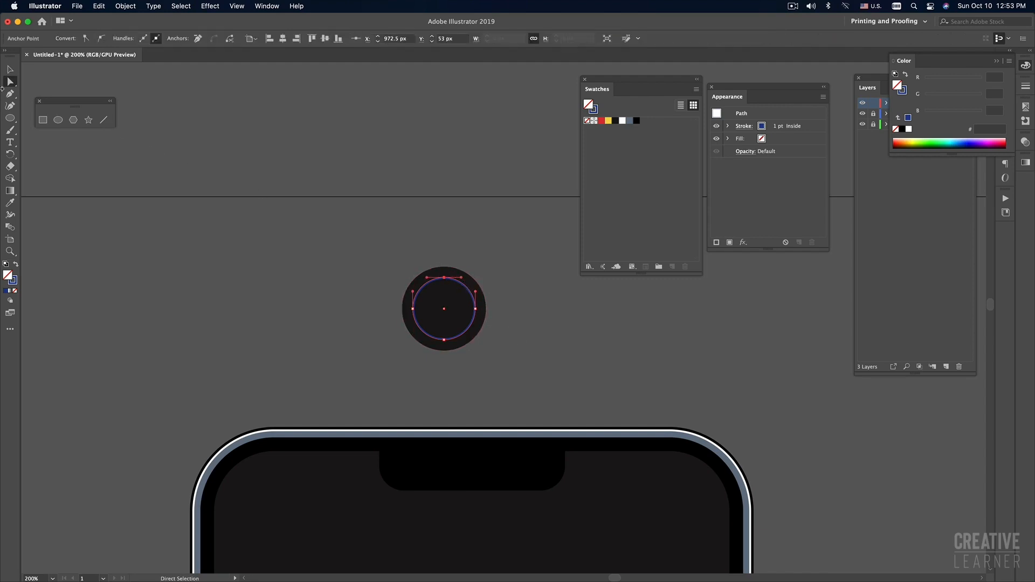
left_click(481, 263)
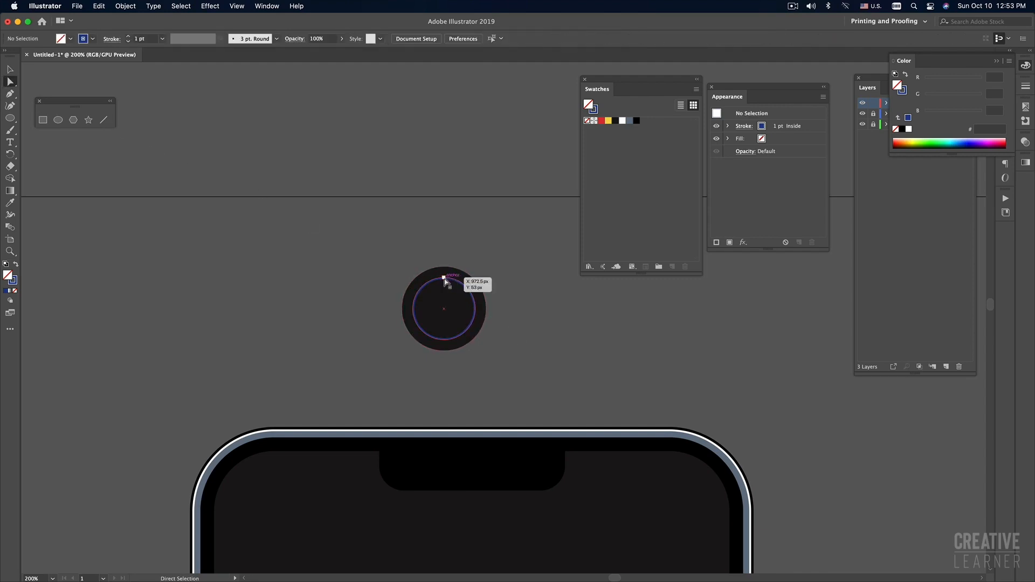
left_click(444, 278)
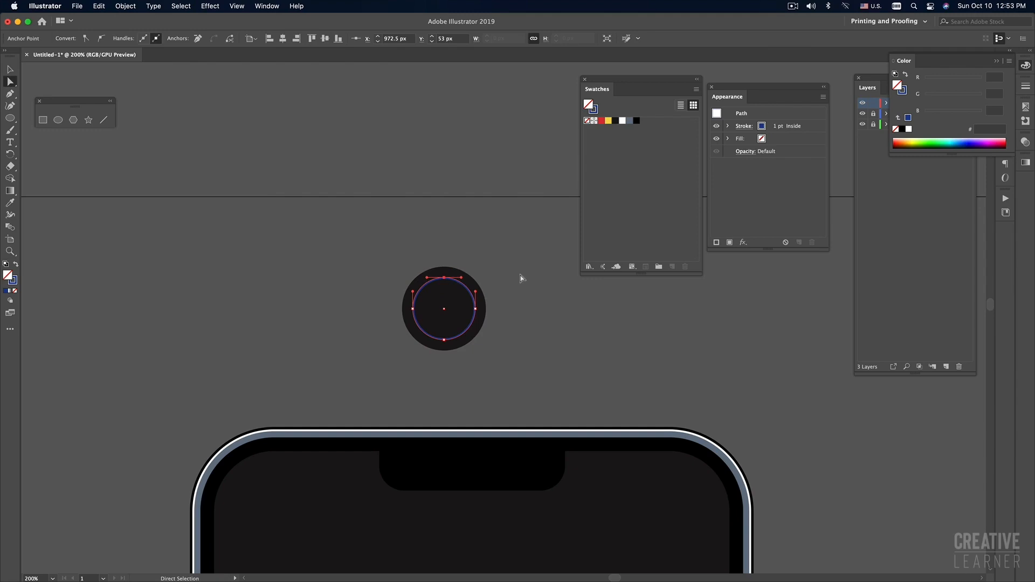
key("Delete")
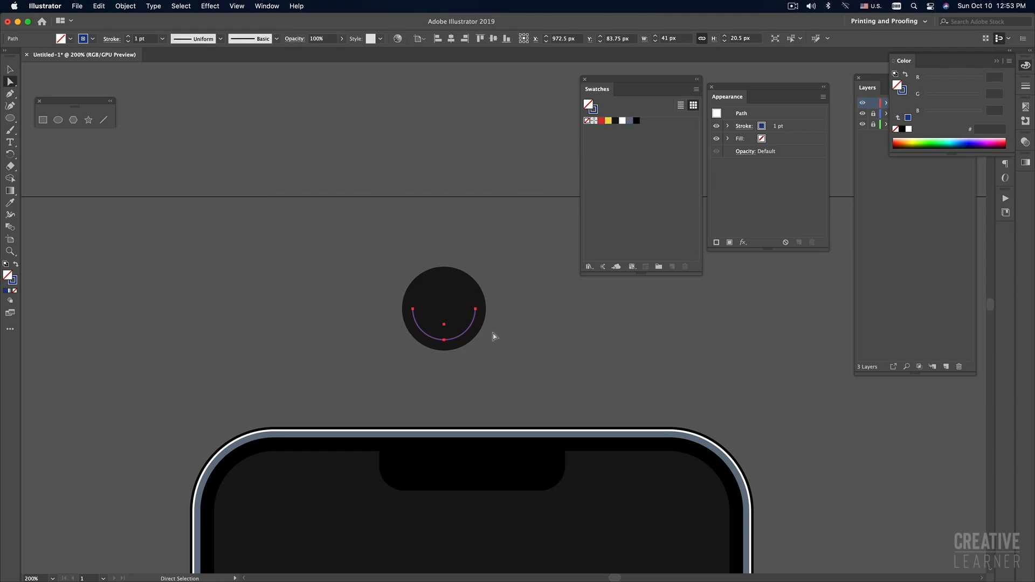
left_click(476, 310)
key("Delete")
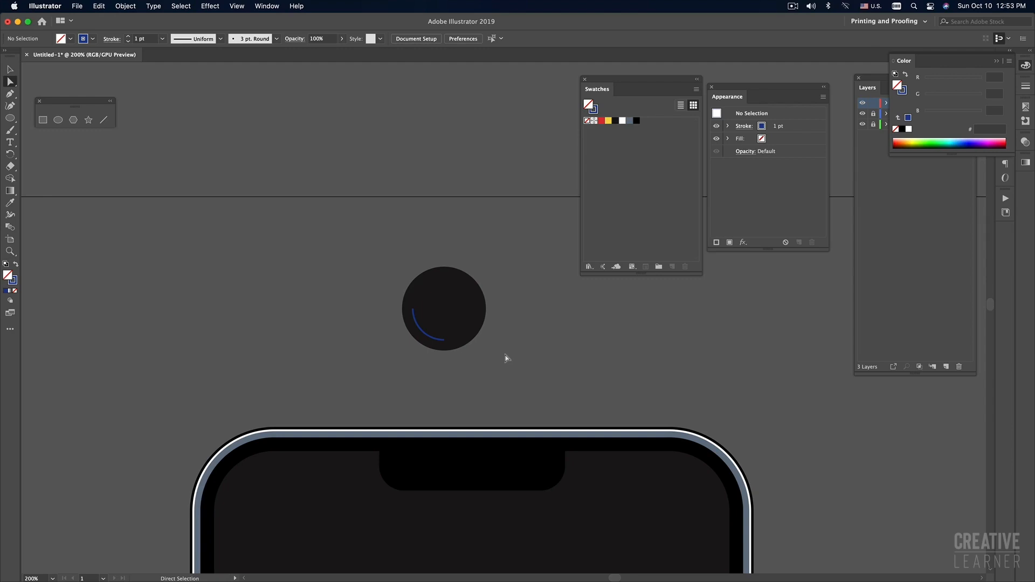
Step: Widen the blue arc's stroke at its bottom end to about 5.78 px with the Width tool, tapering toward the upper-left end
key("v")
left_click(427, 336)
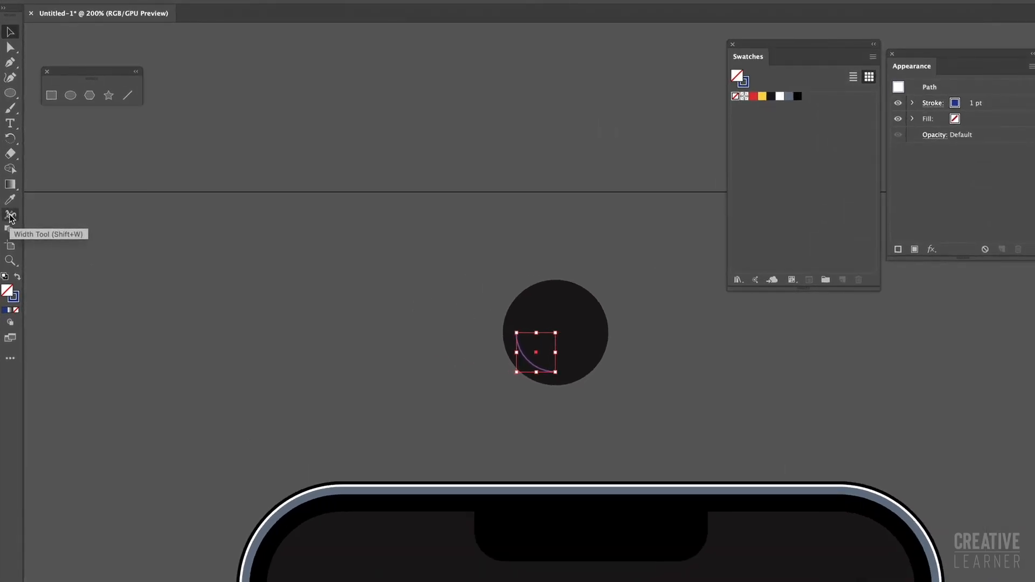
left_click(11, 216)
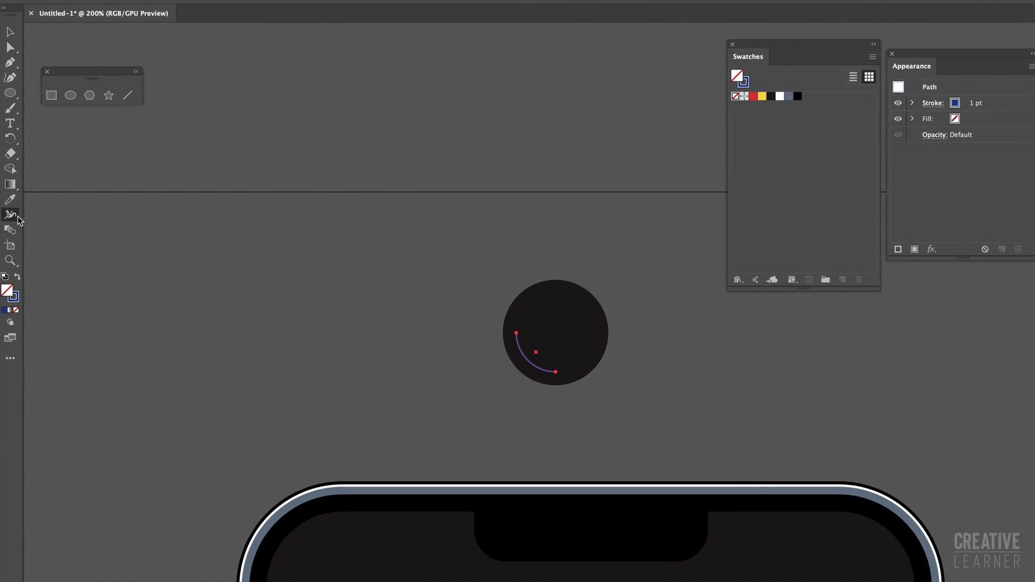
left_click(546, 348, "super")
left_click_drag(544, 348, 366, 320)
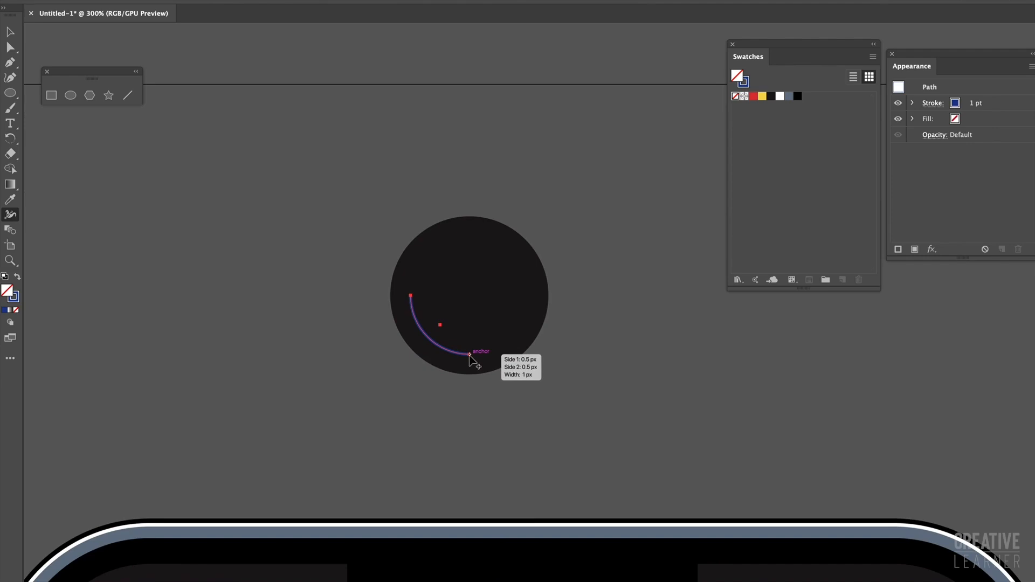
left_click_drag(470, 355, 470, 366)
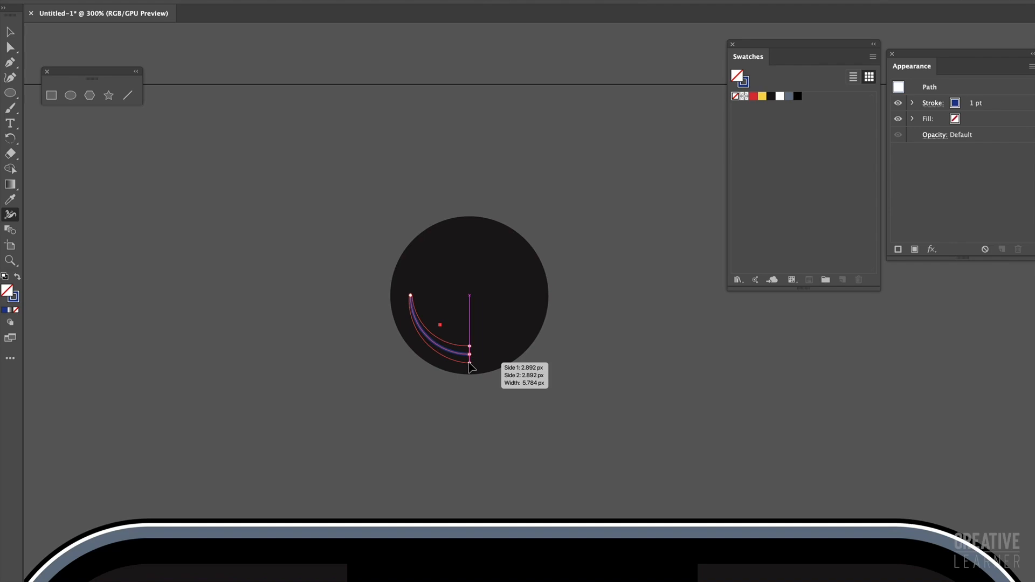
left_click_drag(470, 367, 471, 368)
key("v")
left_click(619, 393)
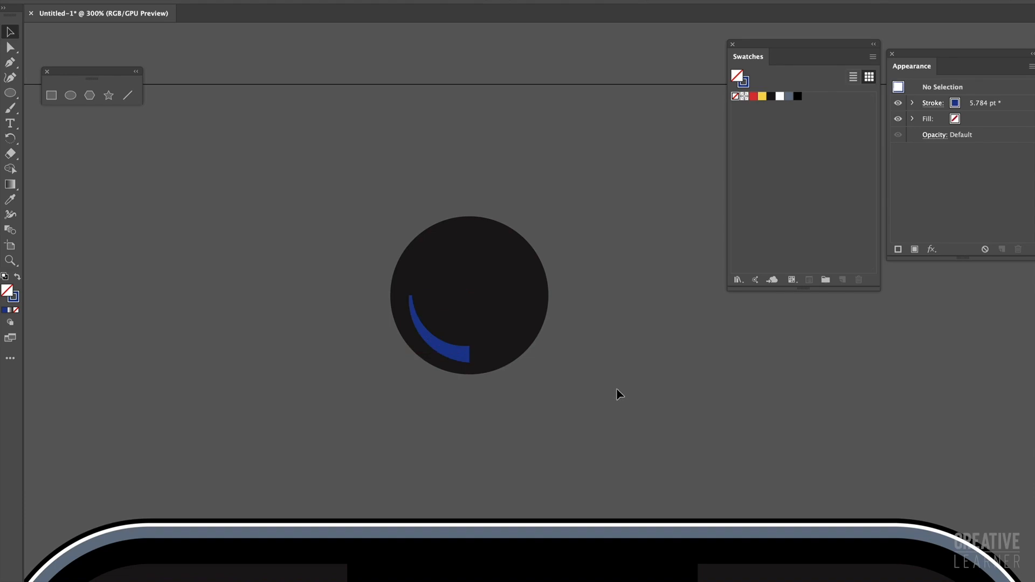
left_click(457, 351)
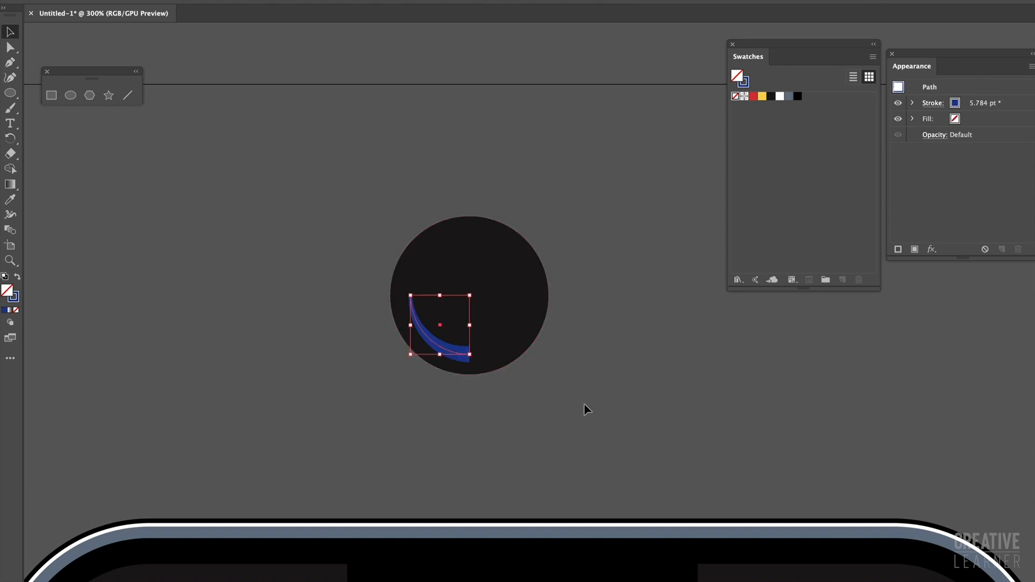
left_click(583, 407)
left_click(419, 320)
left_click(471, 382)
left_click(467, 358)
left_click(10, 214)
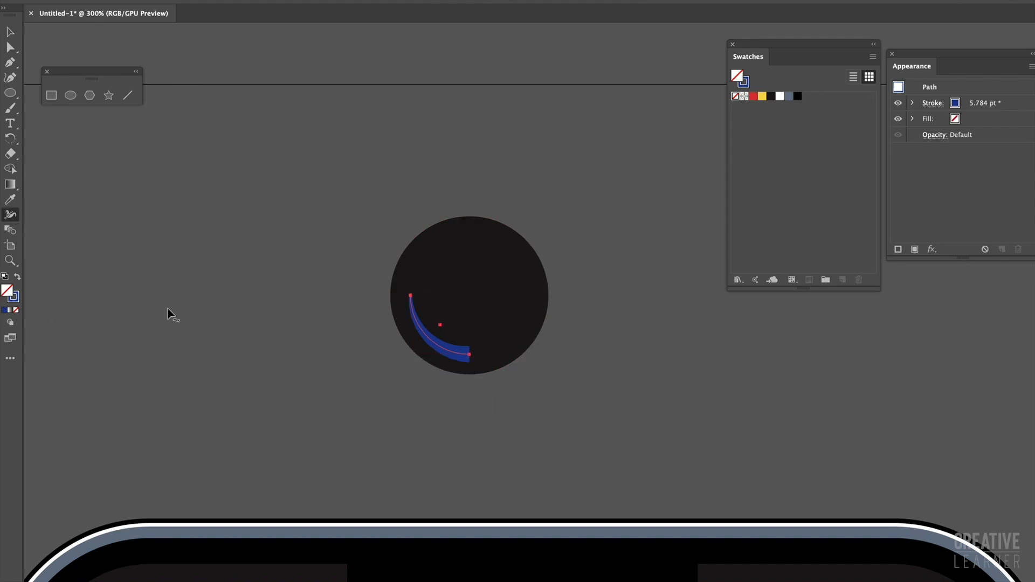
key("v")
left_click(485, 414)
left_click(474, 358)
left_click(513, 428)
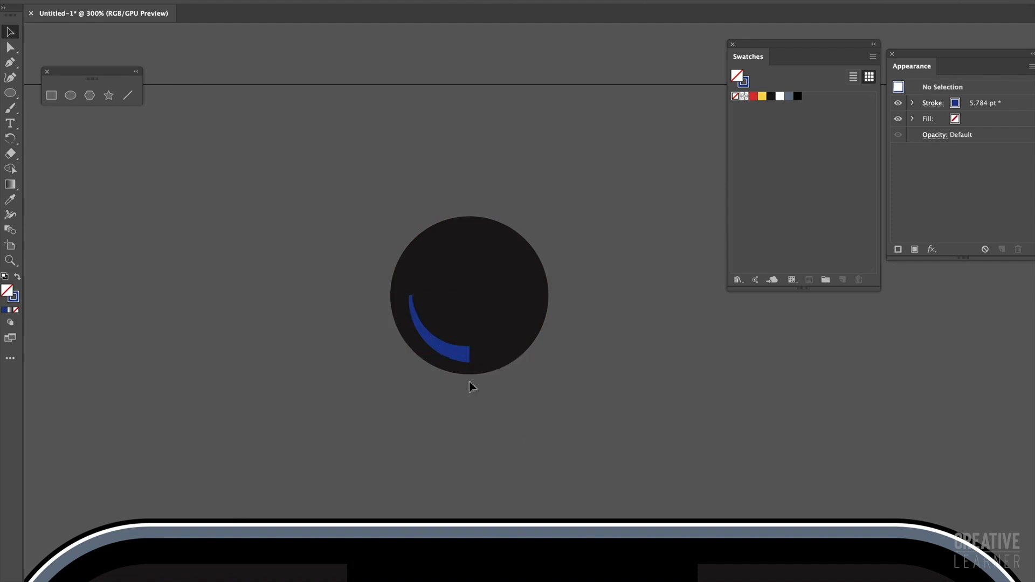
left_click(461, 356)
left_click(592, 473)
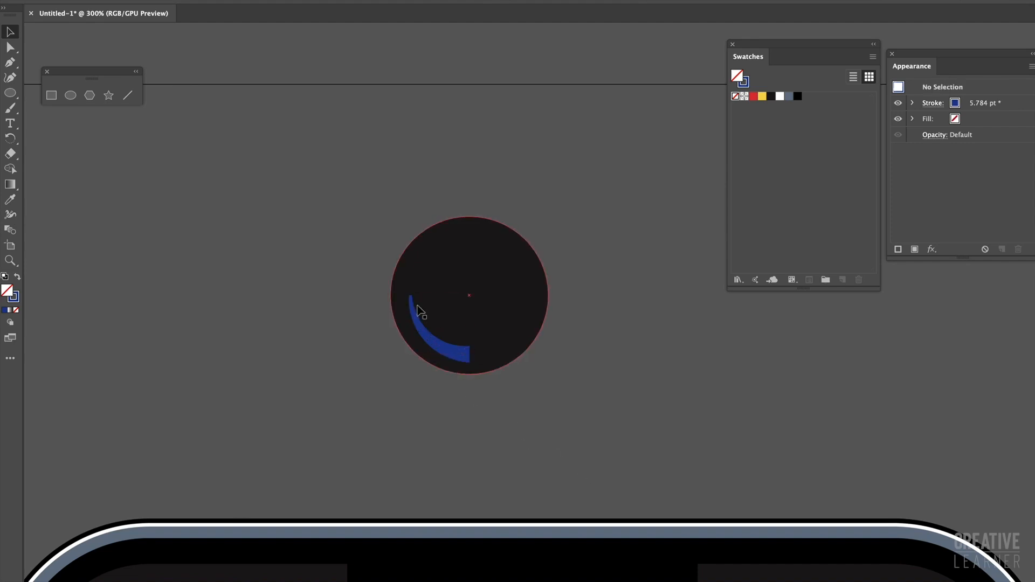
left_click(466, 358)
left_click(580, 437)
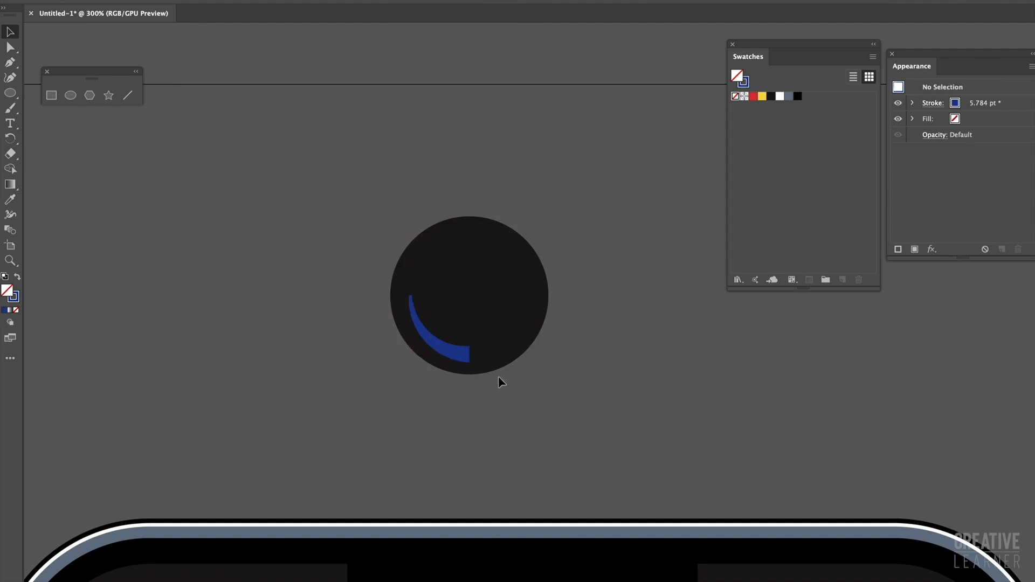
left_click(462, 354)
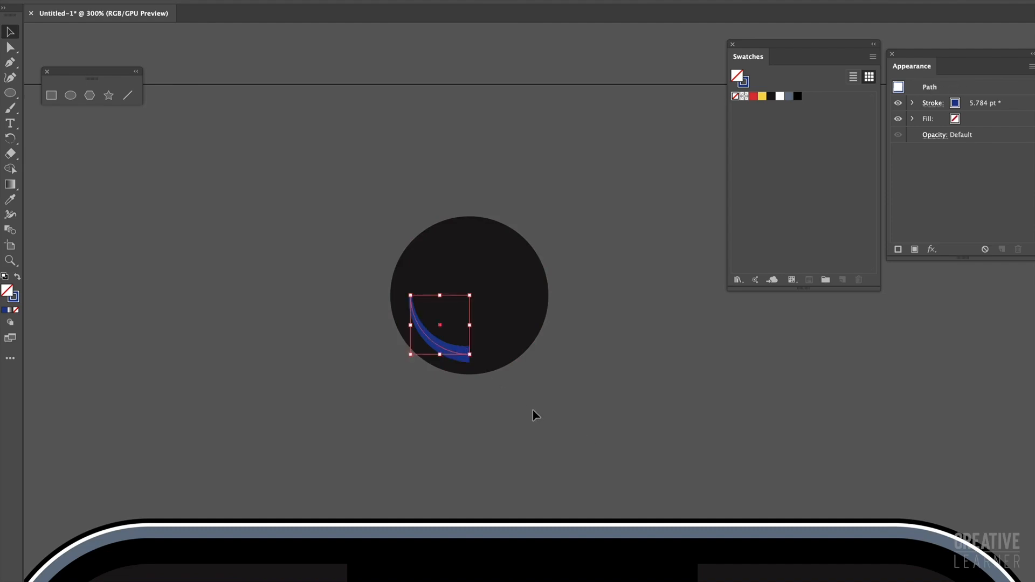
left_click(529, 411)
Step: Set the tapered blue arc's stroke to a round cap
left_click(462, 358)
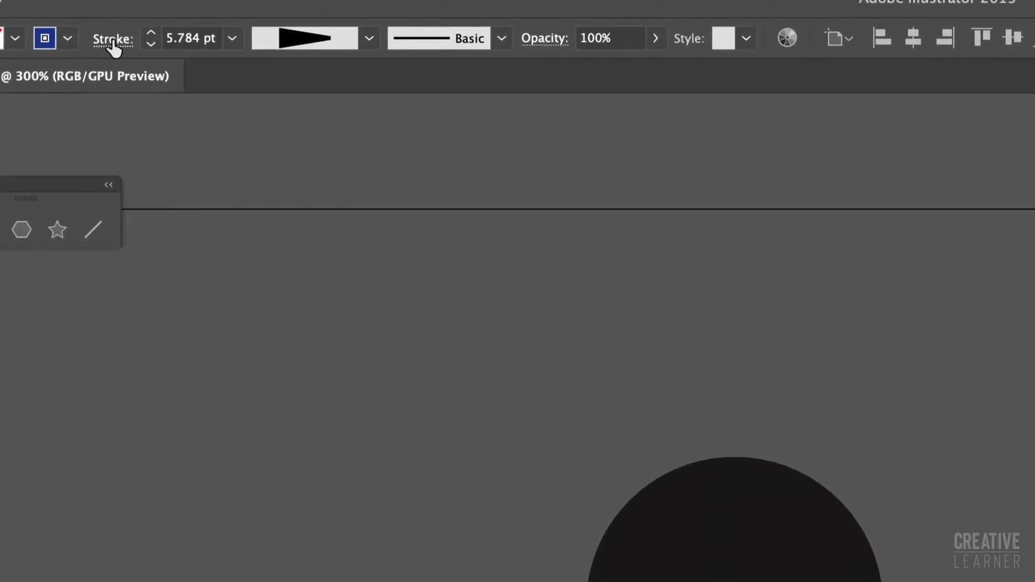
left_click(113, 41)
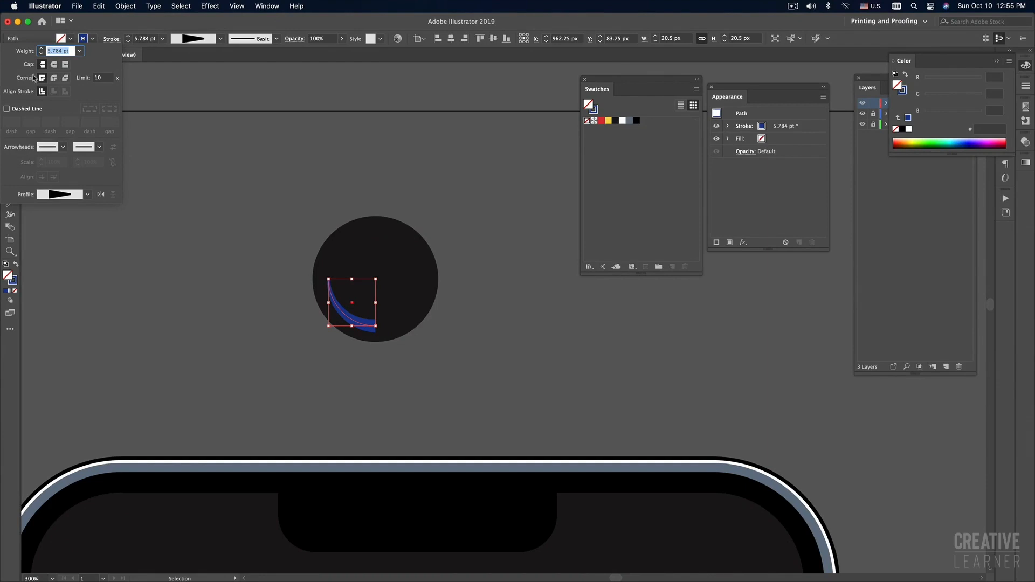
left_click(54, 65)
left_click(55, 65)
left_click(530, 330)
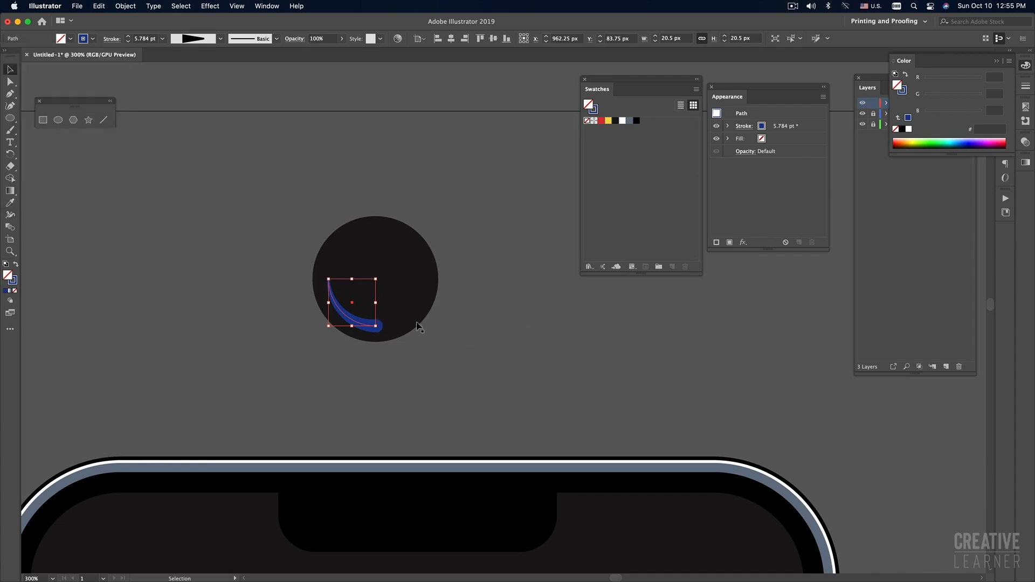
left_click(510, 371)
left_click(376, 329)
left_click(112, 39)
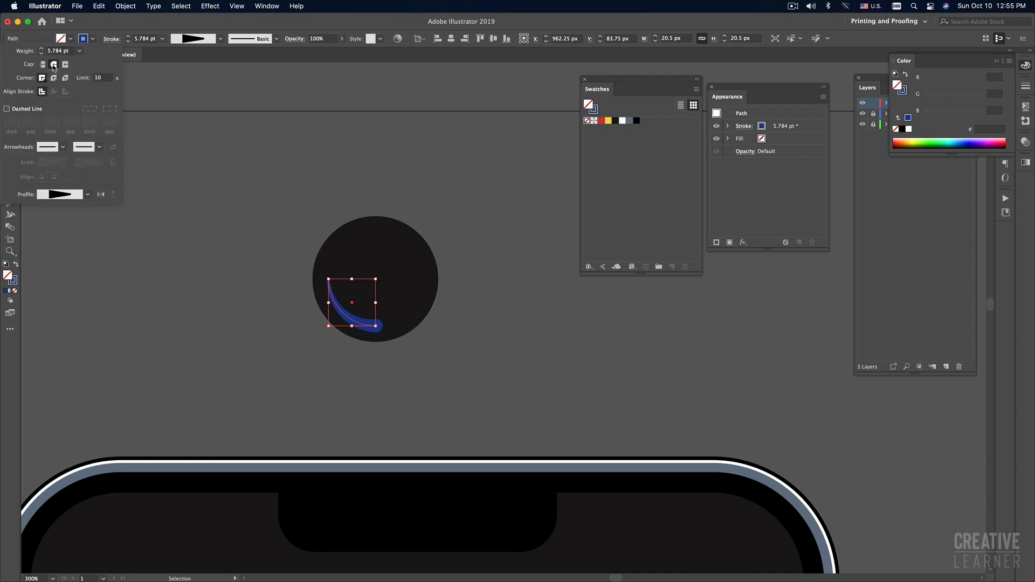
left_click(518, 353)
left_click(518, 353)
left_click(375, 326)
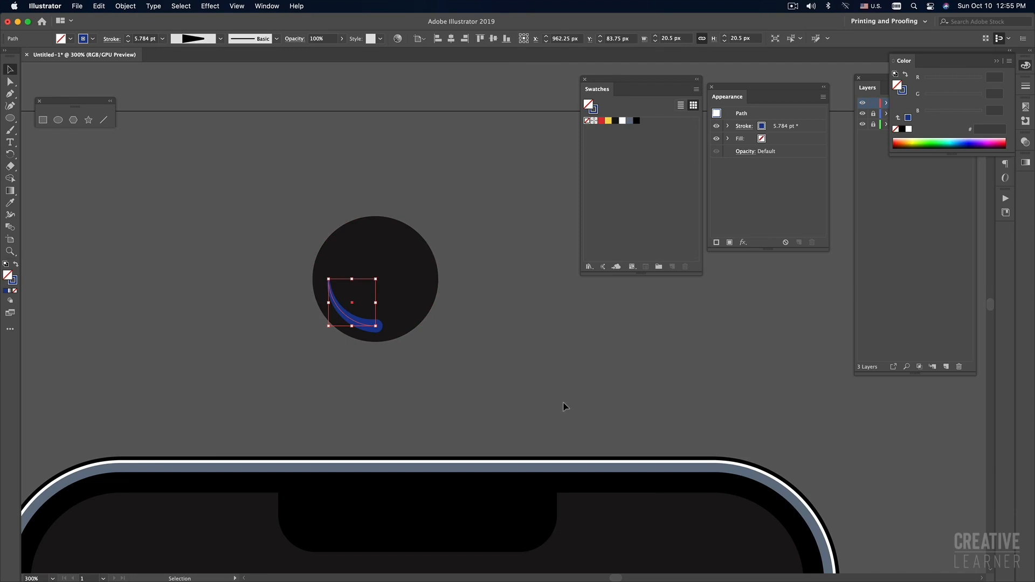
left_click(531, 397)
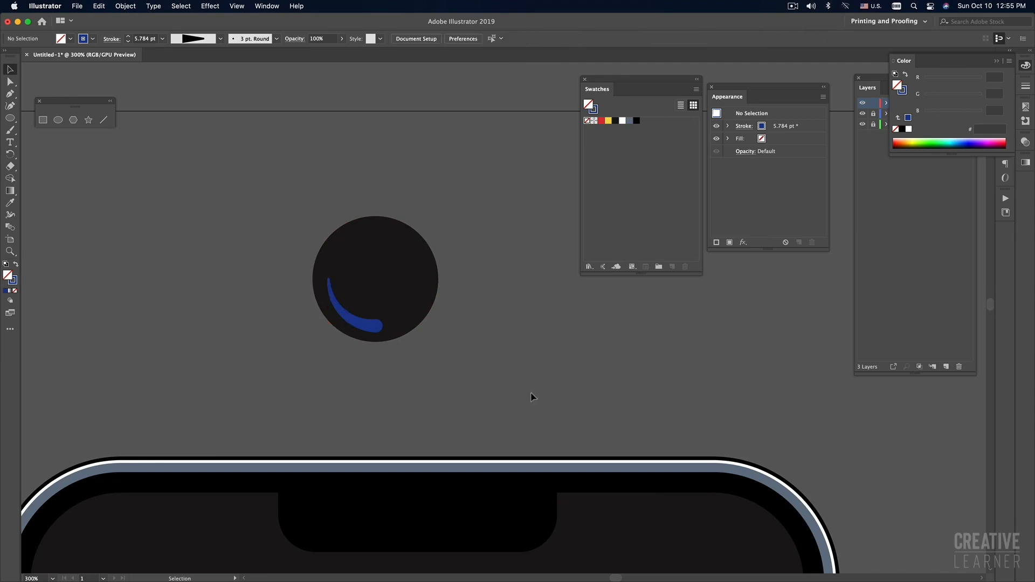
left_click(380, 328)
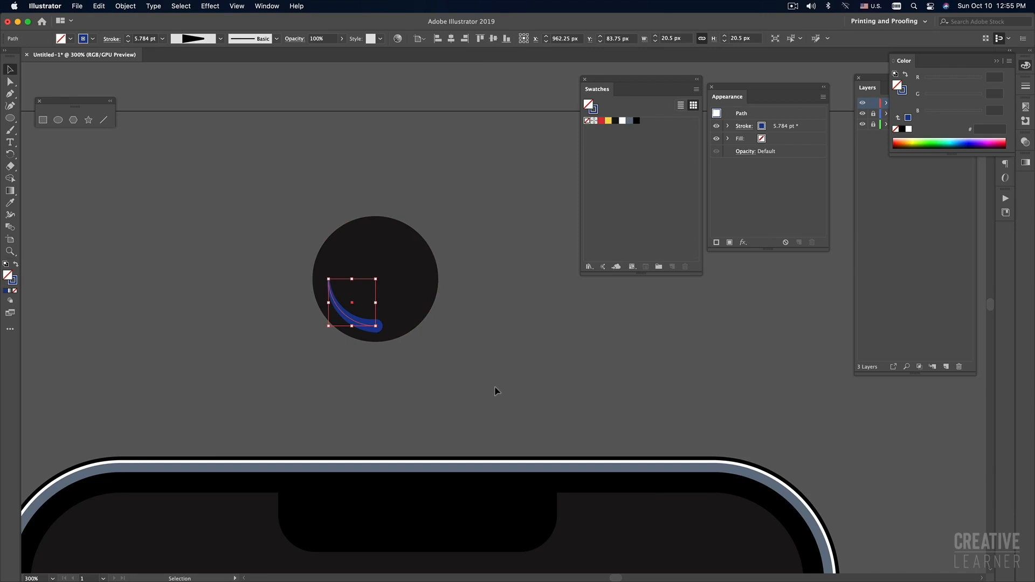
left_click(112, 38)
left_click(403, 405)
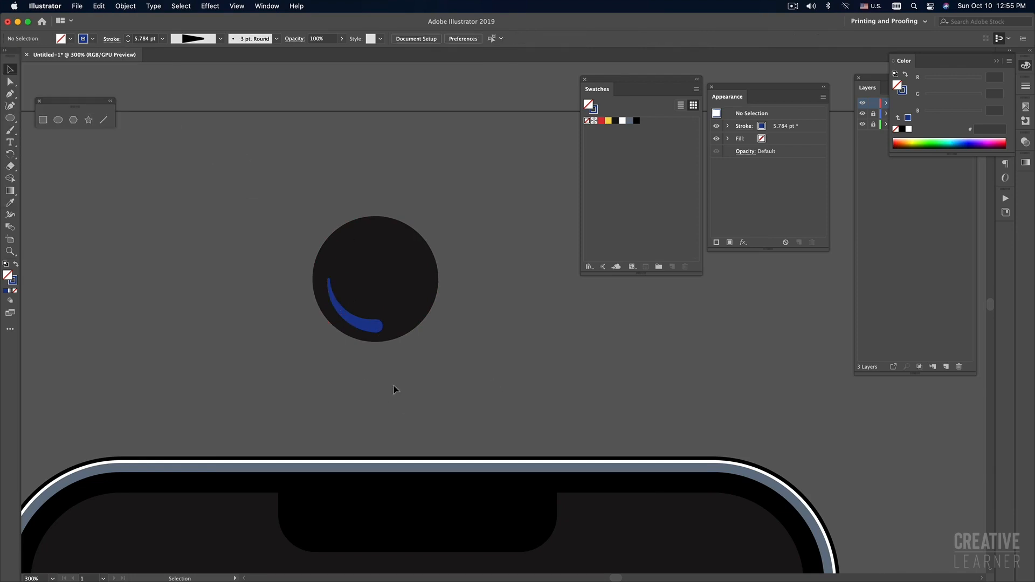
left_click(380, 327)
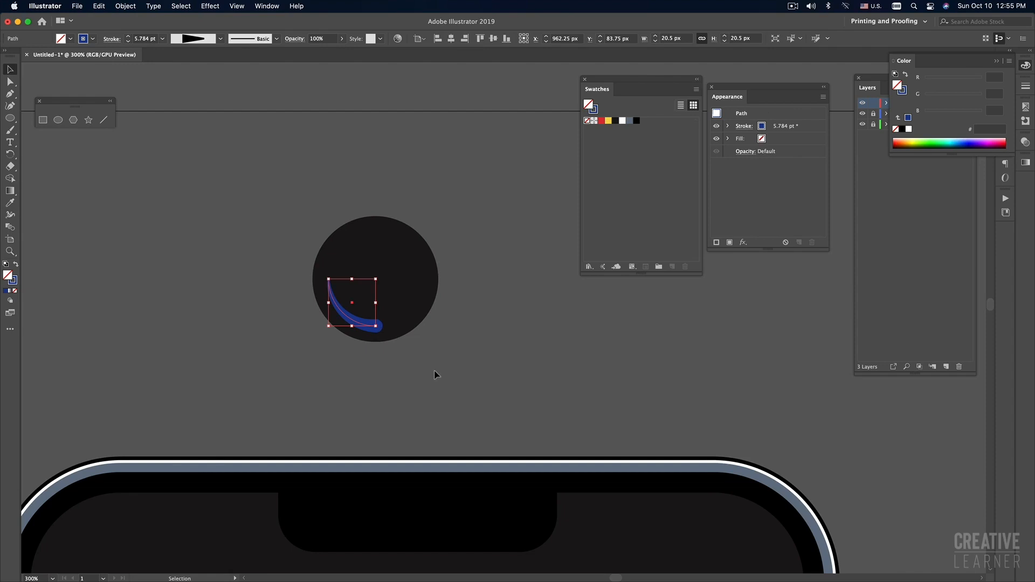
left_click_drag(422, 356, 347, 420)
left_click(372, 419)
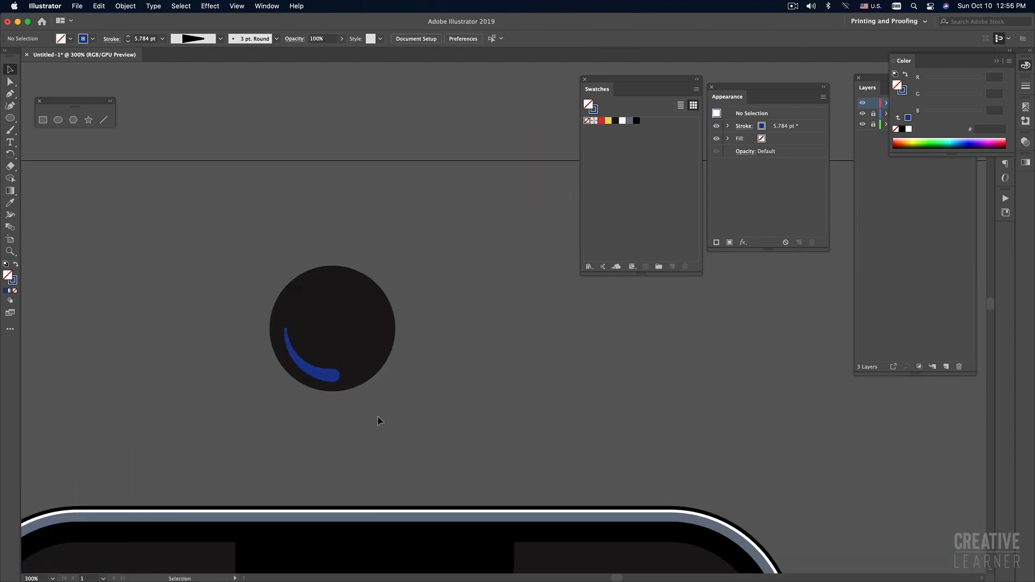
left_click(330, 377)
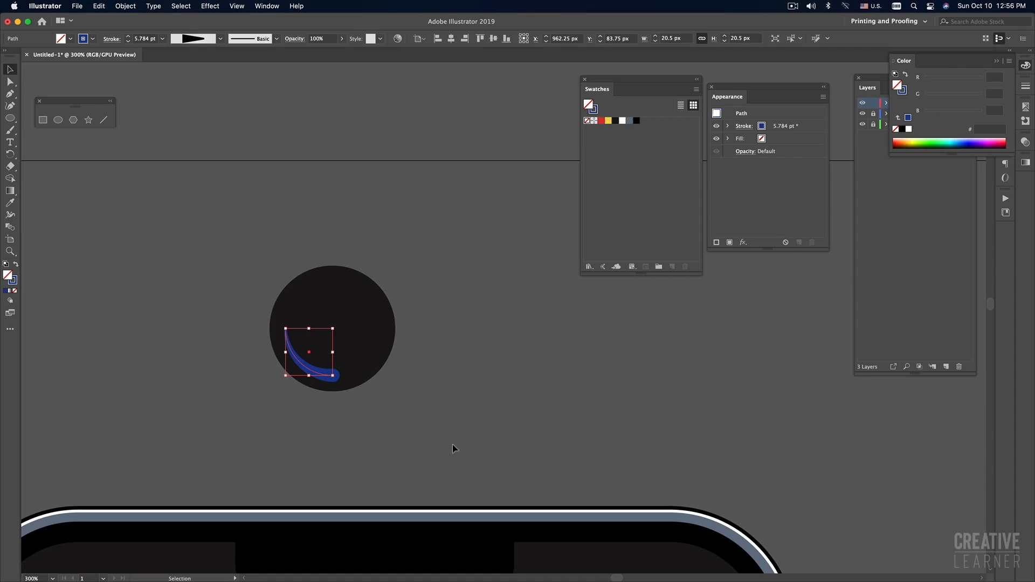
left_click(452, 448)
left_click_drag(473, 425, 472, 405)
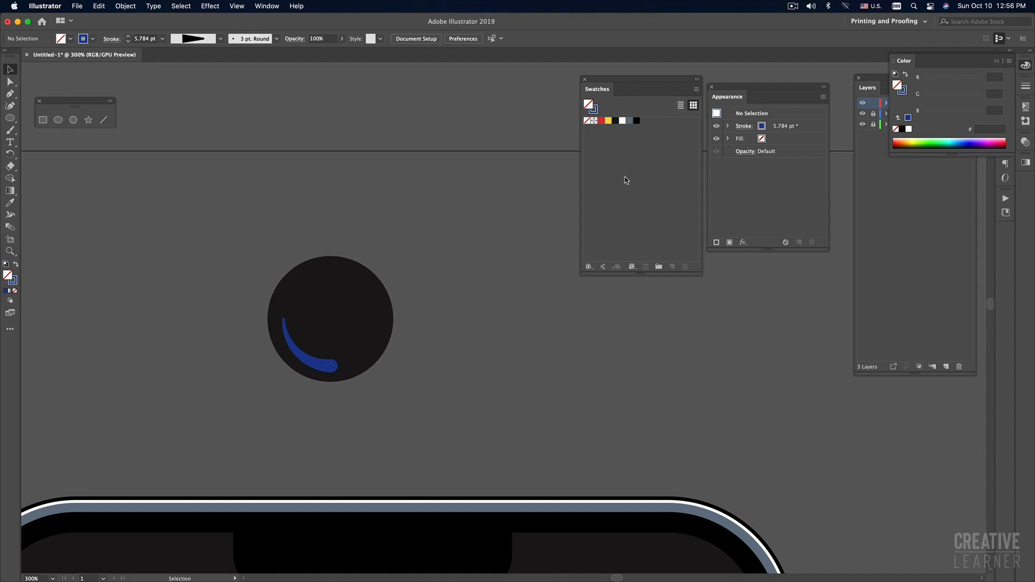
Step: Create a new 1920 x 1080 px RGB document from the Web-Large preset
left_click(77, 7)
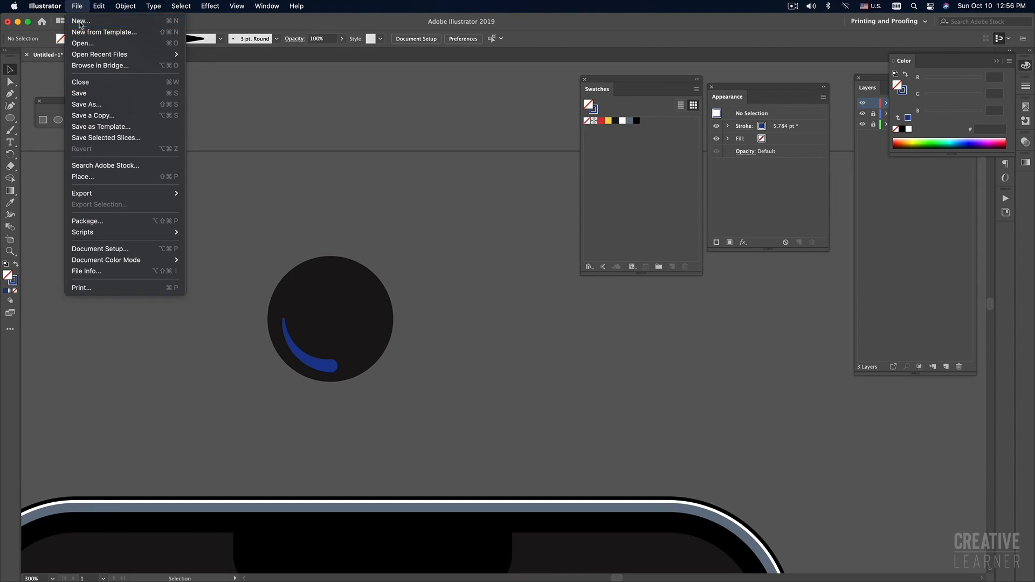
left_click(80, 21)
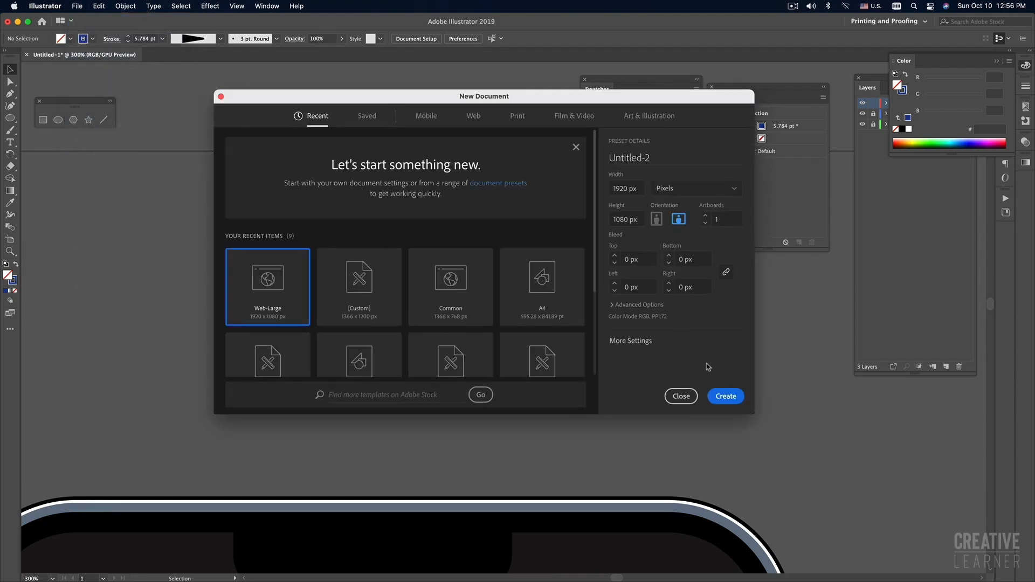
left_click(724, 397)
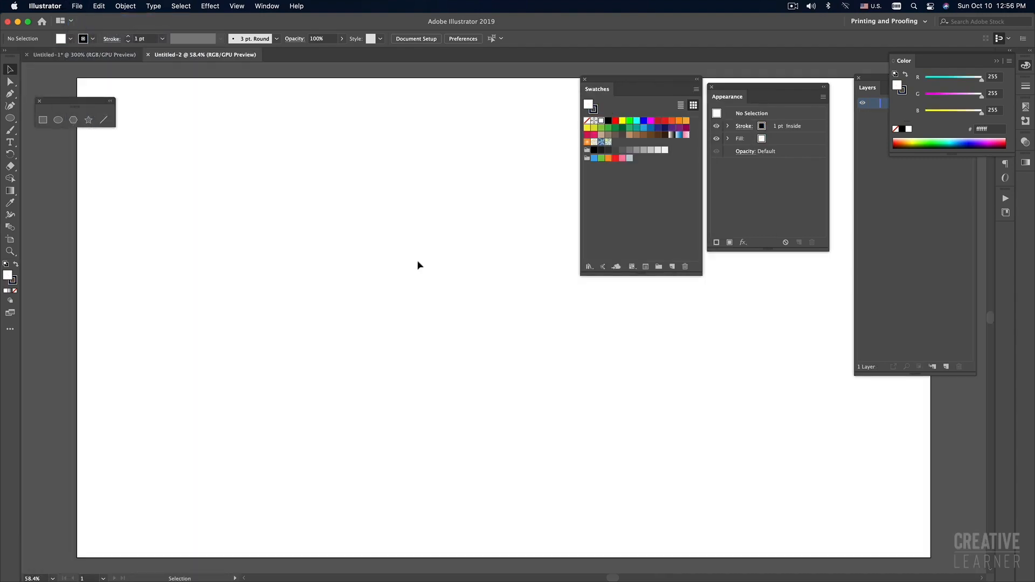
Step: Draw a rectangle about 171 x 180 px filled with the blue, green and tan blob pattern swatch
left_click_drag(646, 86, 643, 99)
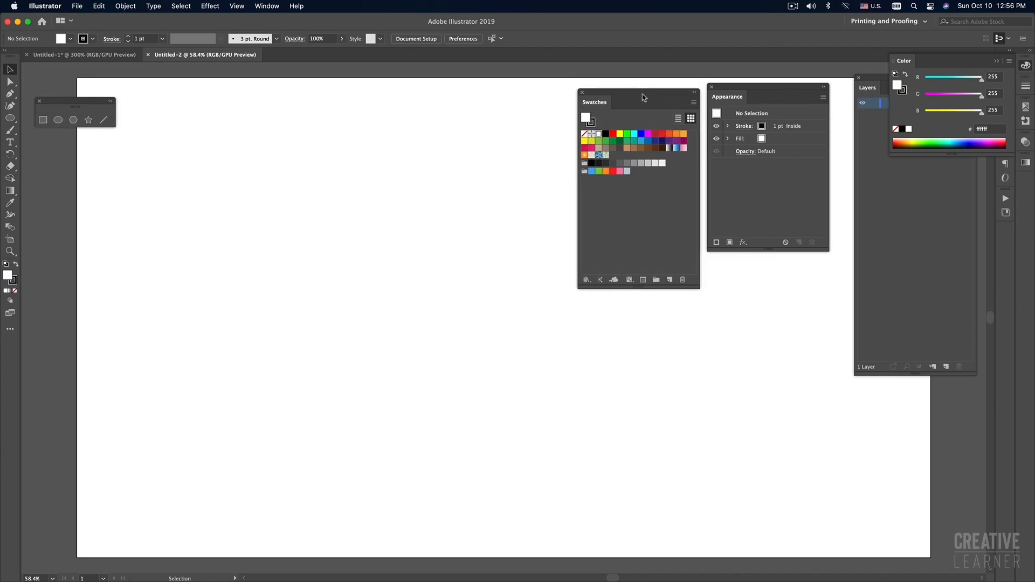
left_click(601, 156)
key("m")
mouse_move(333, 237)
left_mouse_down()
mouse_move(374, 301)
mouse_move(409, 318)
left_mouse_up()
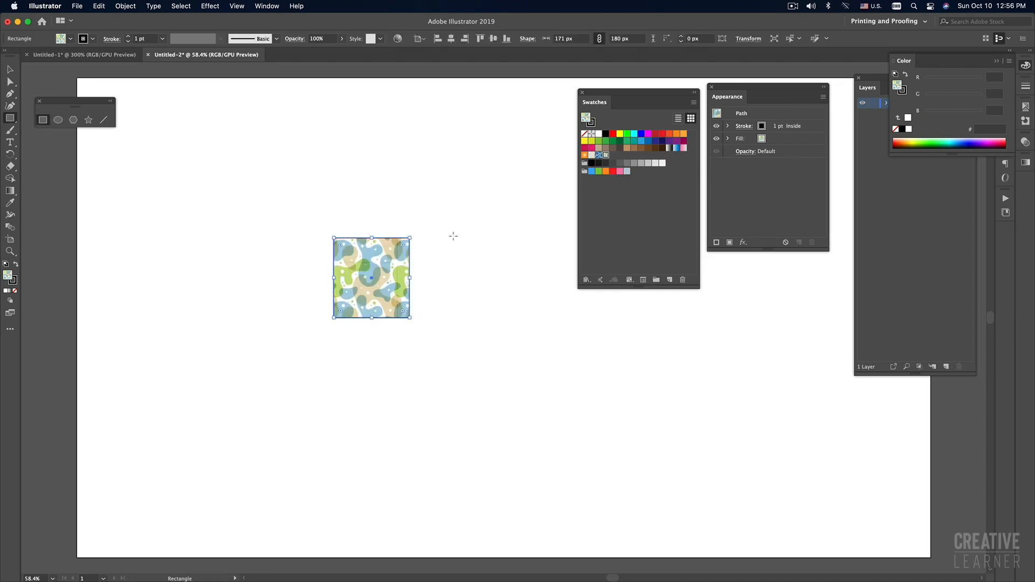
Step: Draw a rectangle about 114 x 164 px with the white-to-black gradient and another about 182 x 203 px filled with green 00ff00
left_click_drag(439, 237, 491, 311)
left_click(669, 148)
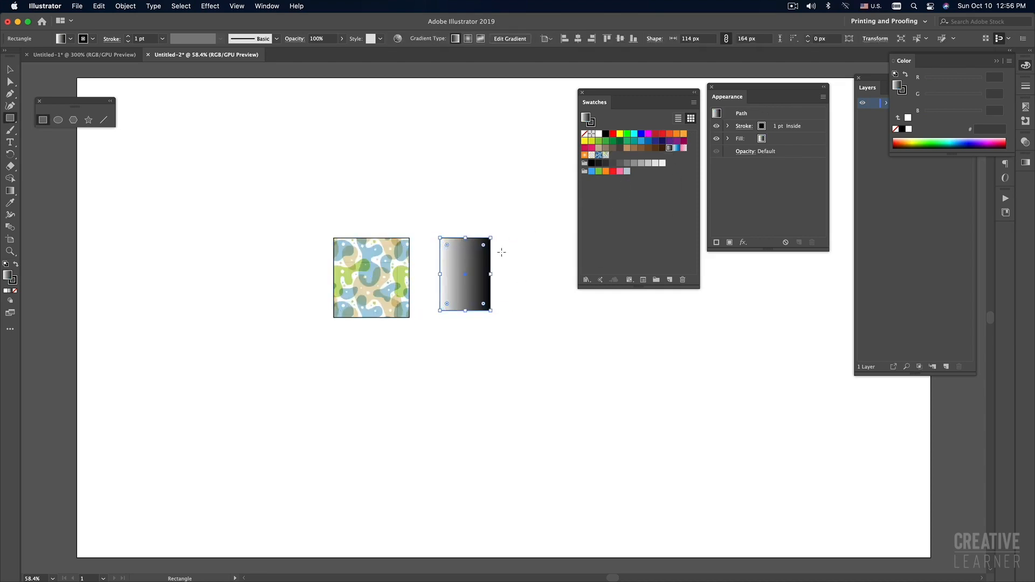
left_click_drag(223, 220, 304, 310)
left_click(627, 133)
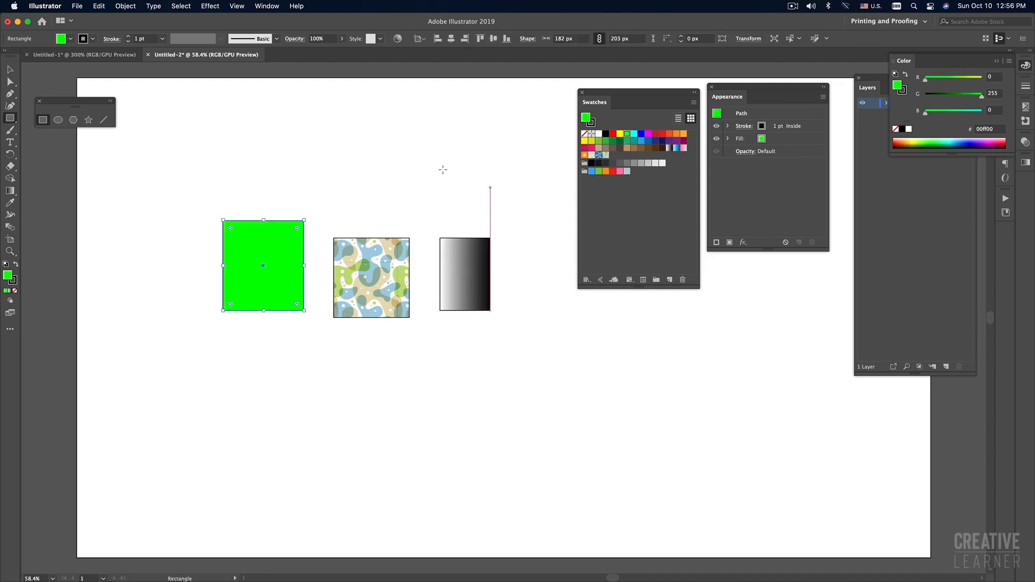
key("v")
left_click(417, 177)
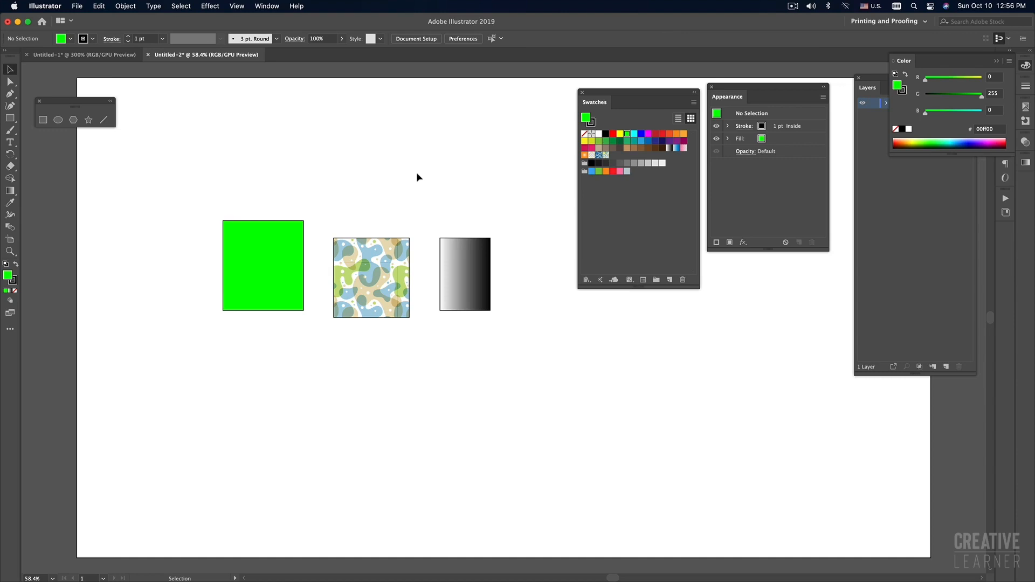
left_click(399, 294)
left_click(451, 280)
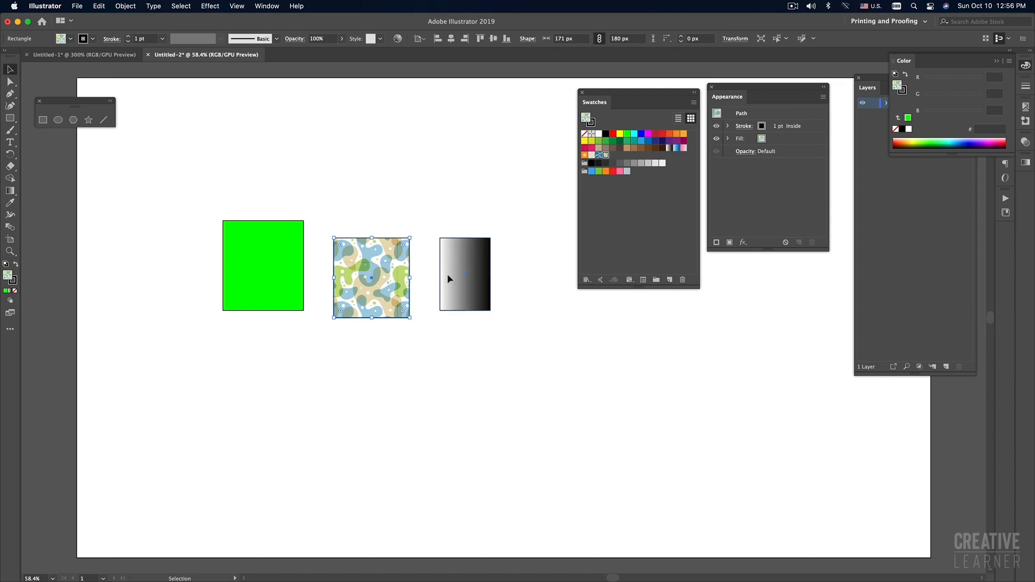
Step: Check the swatches available for the blue arc in the Untitled-1 phone document
left_click(90, 55)
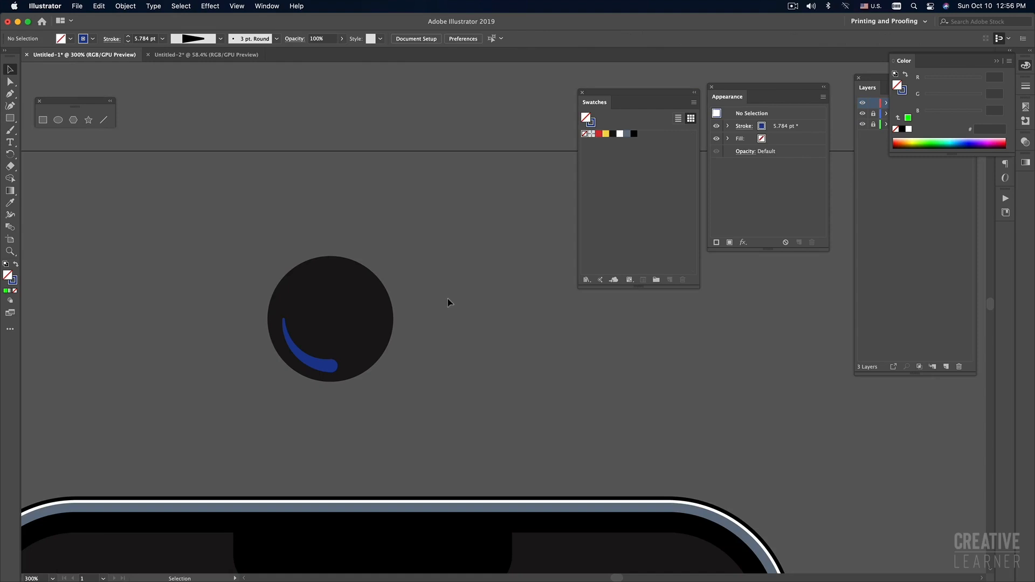
left_click(330, 367)
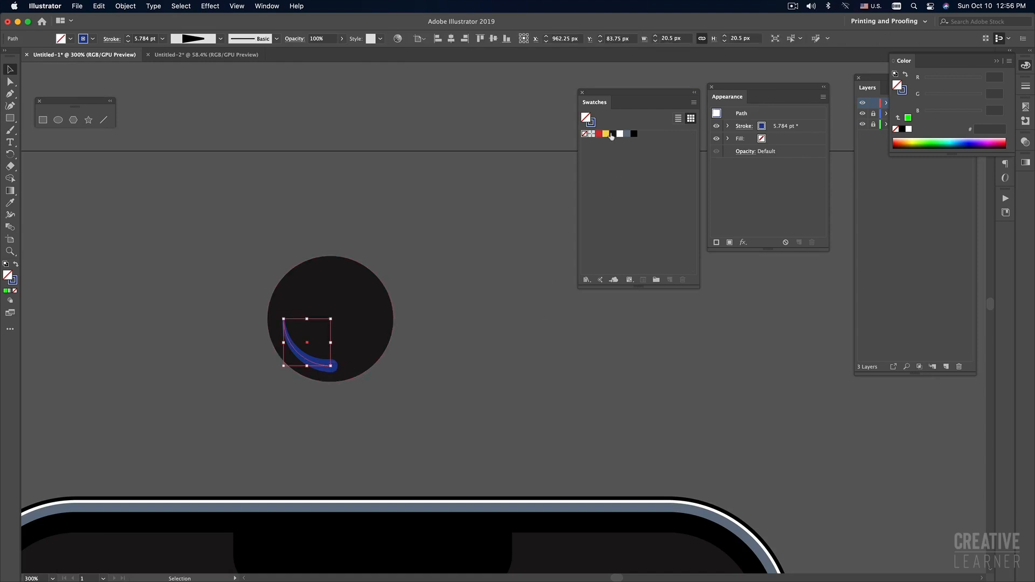
left_click(446, 248)
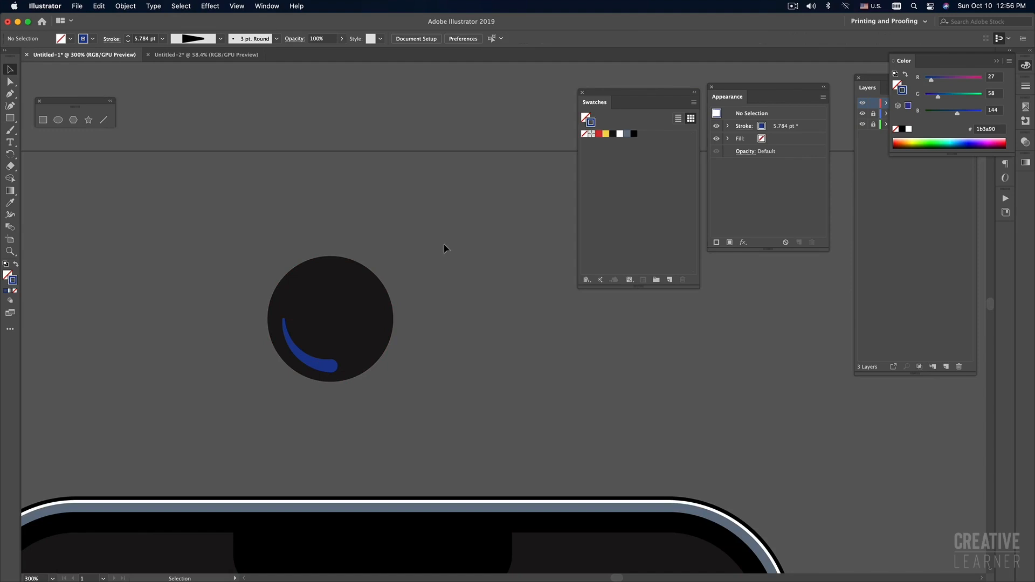
Step: Draw a white-to-black gradient rectangle about 165 x 141 px in Untitled-2 and copy it into the Untitled-1 phone document
left_click(215, 54)
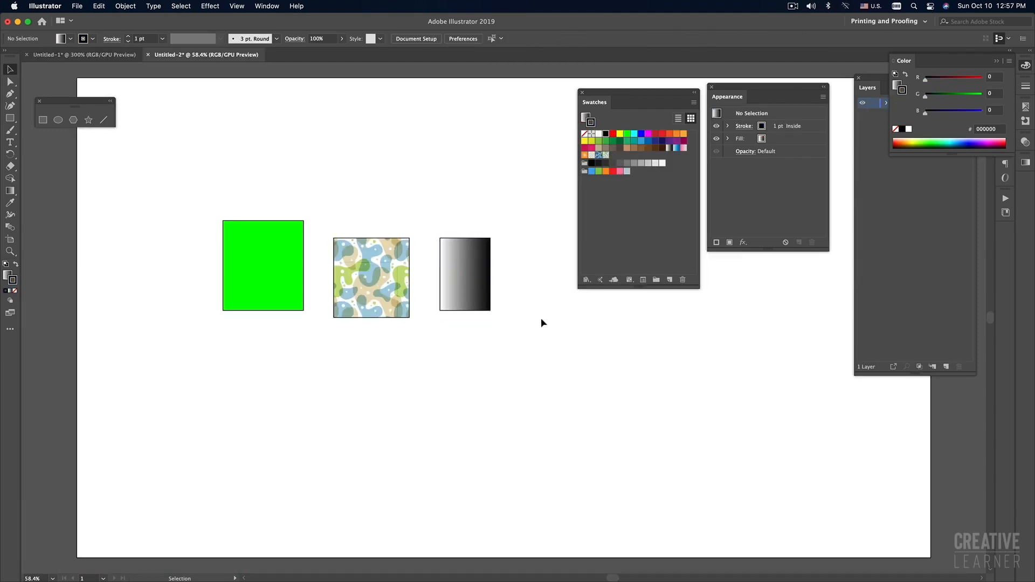
key("m")
left_click_drag(440, 342, 514, 406)
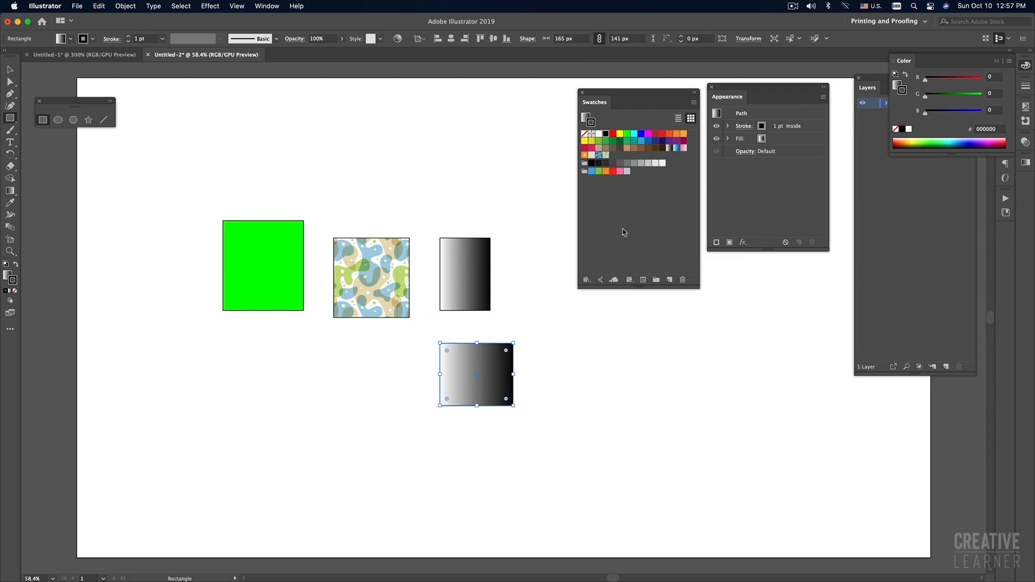
key("v")
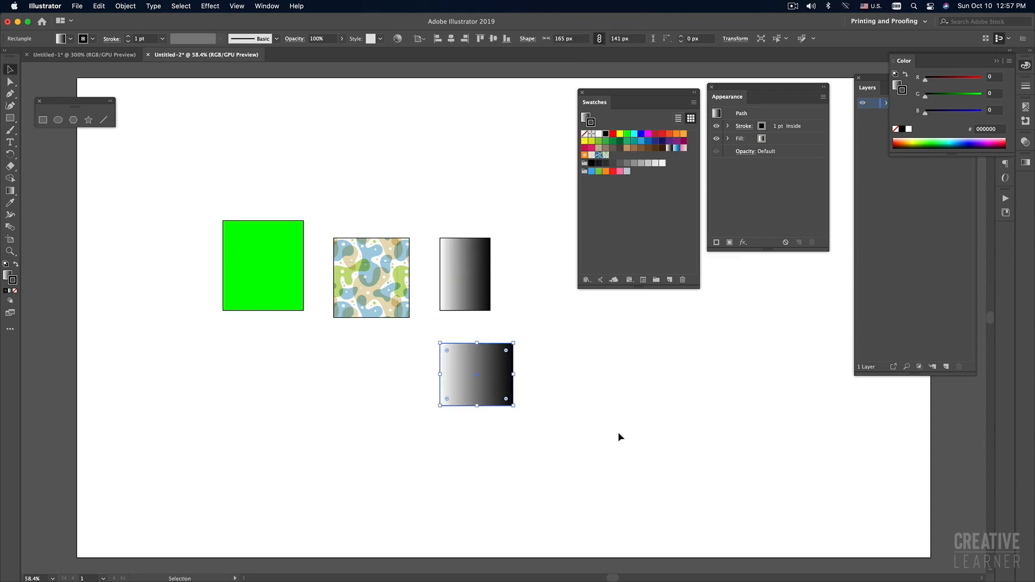
key("a")
left_click(86, 55)
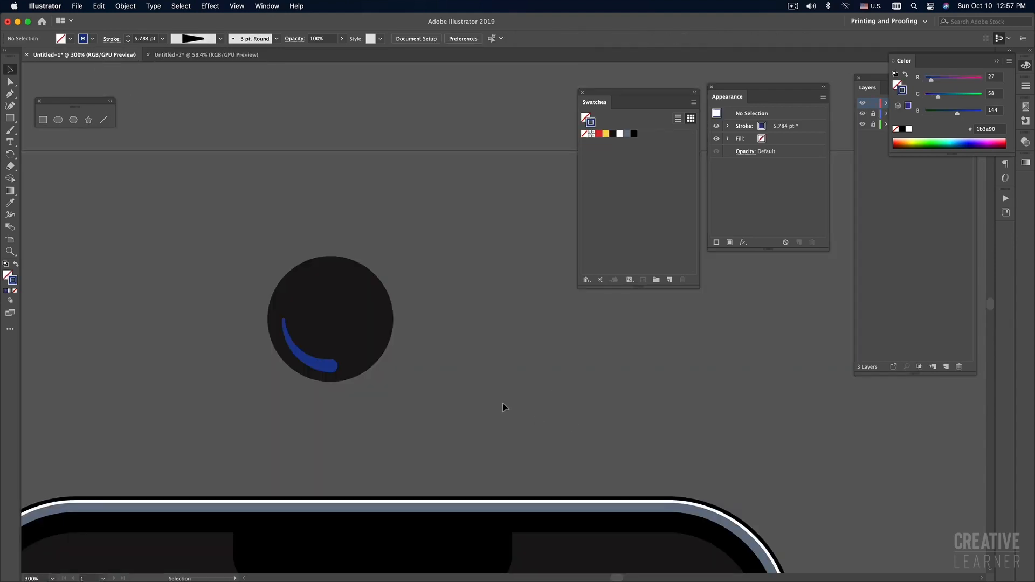
key("super+v")
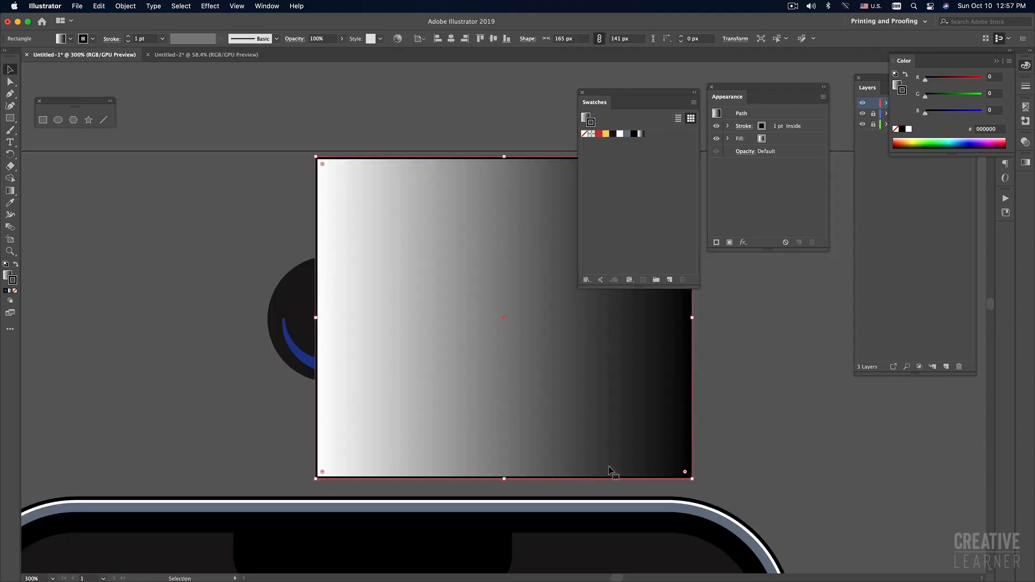
Step: Scale the pasted gradient rectangle down to about 35 x 24.5 px beside the dark camera circle
left_click_drag(692, 479, 473, 287)
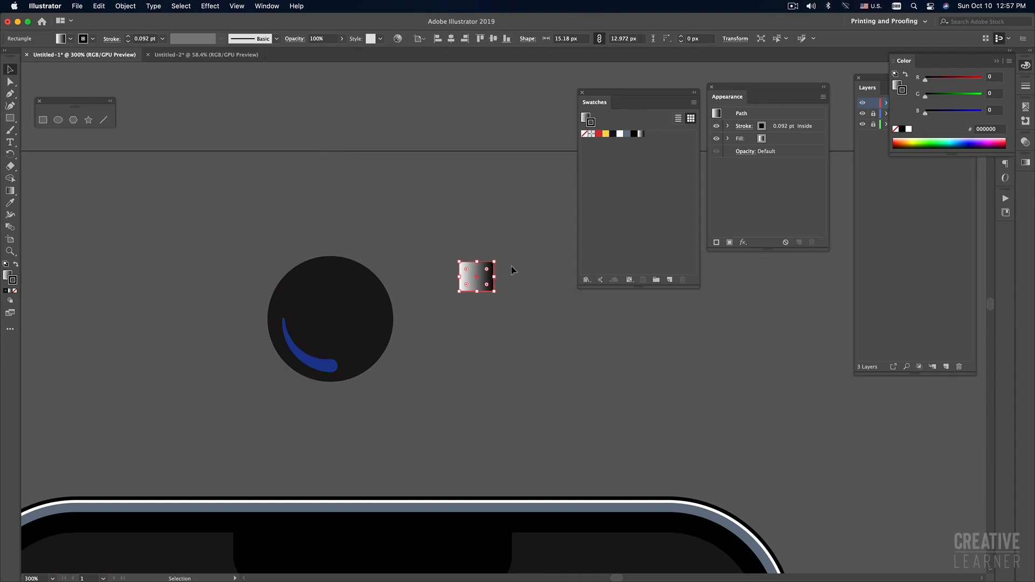
left_click_drag(494, 233, 442, 366)
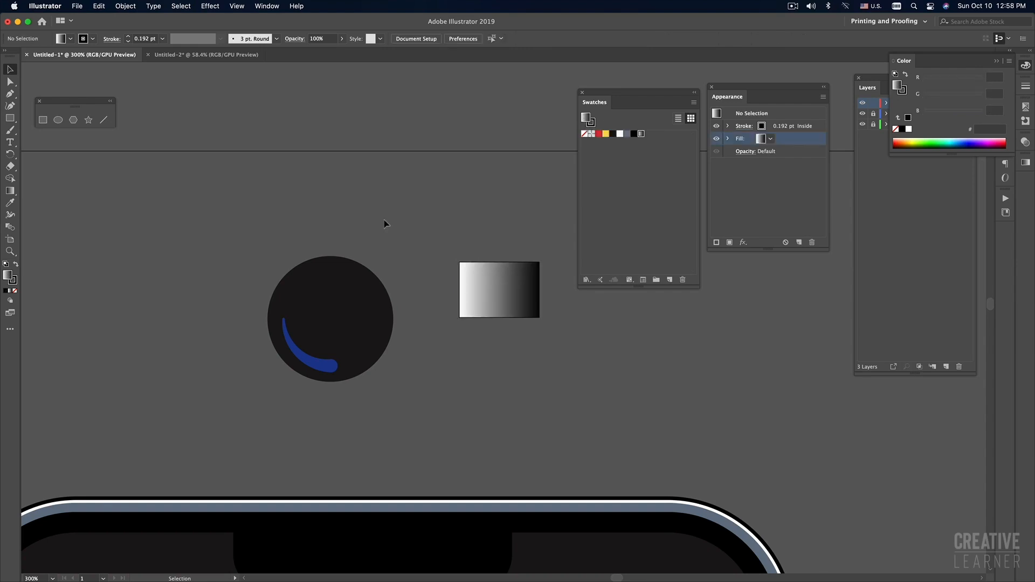
left_click(499, 292)
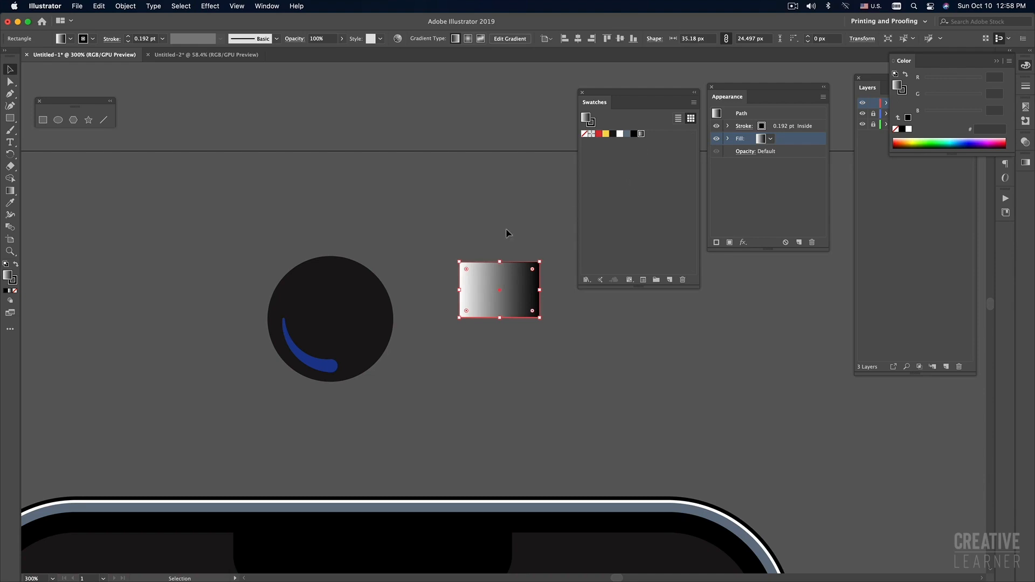
left_click(463, 254)
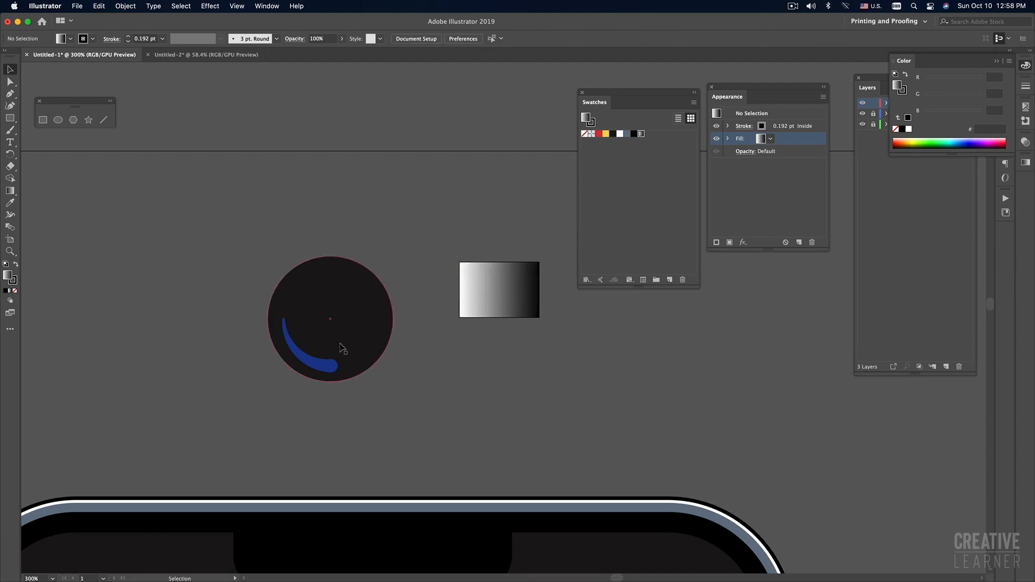
Step: Apply the white-to-black gradient swatch to the stroke of the tapered blue arc
left_click(324, 365)
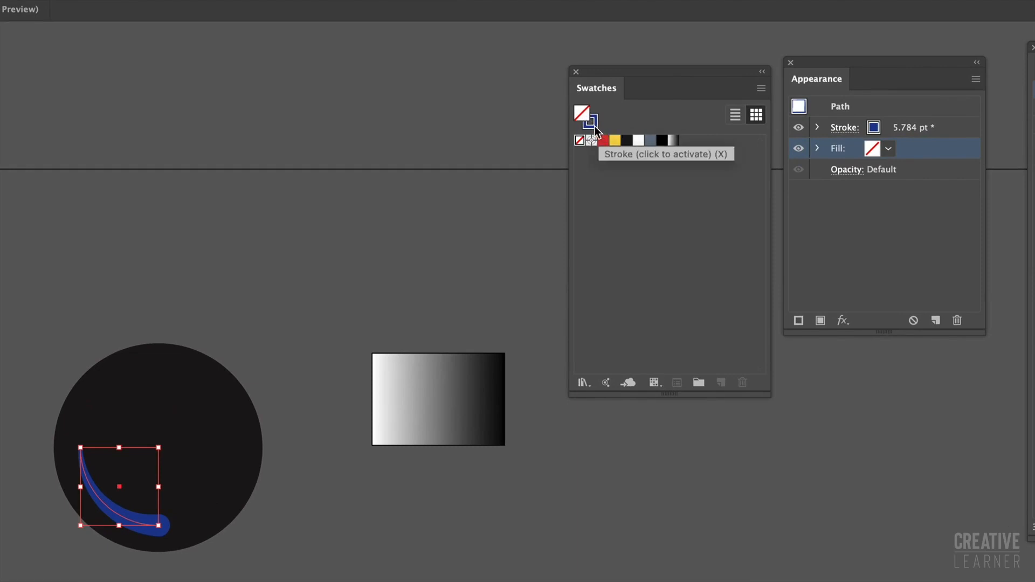
left_click(592, 122)
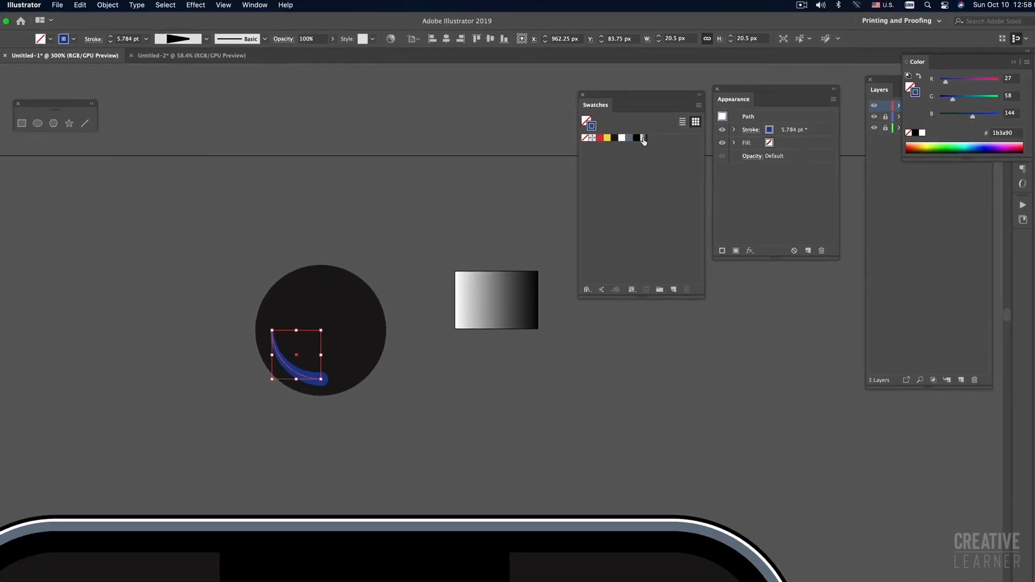
left_click(643, 139)
left_click(429, 262)
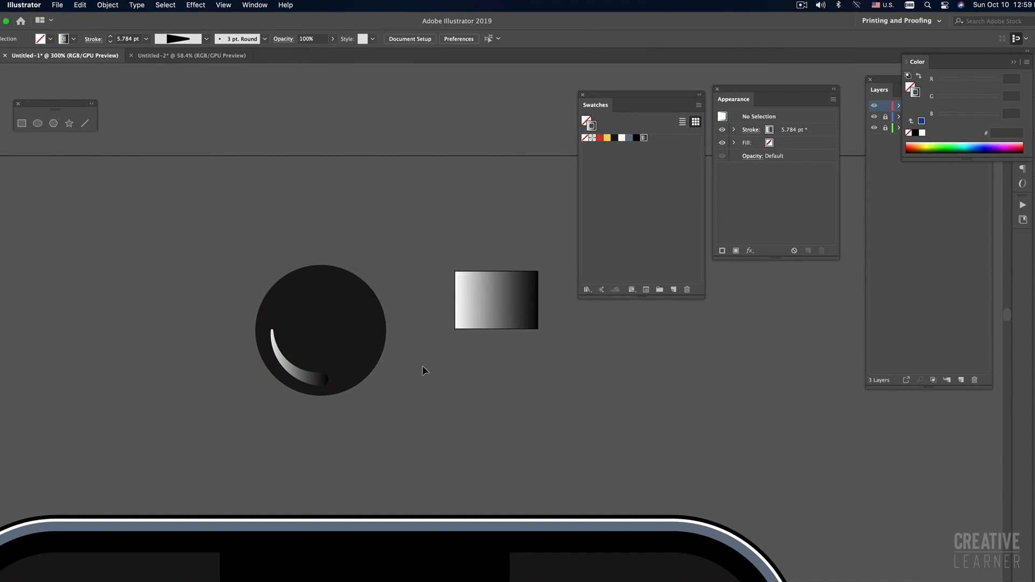
Step: With the tapered arc selected, put away the color controls and place the gradient settings beneath the appearance settings
left_click(312, 383)
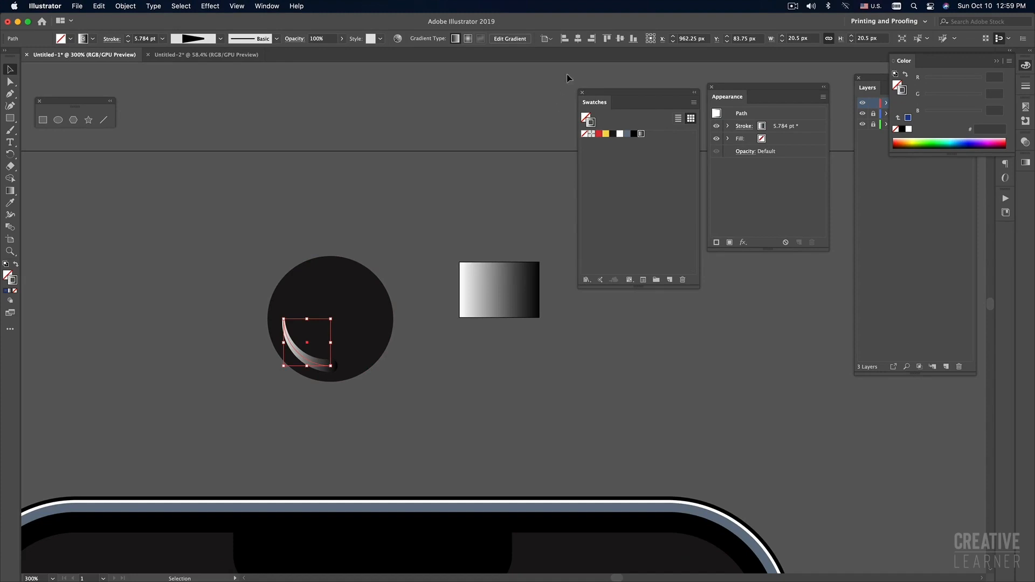
left_click_drag(620, 91, 618, 88)
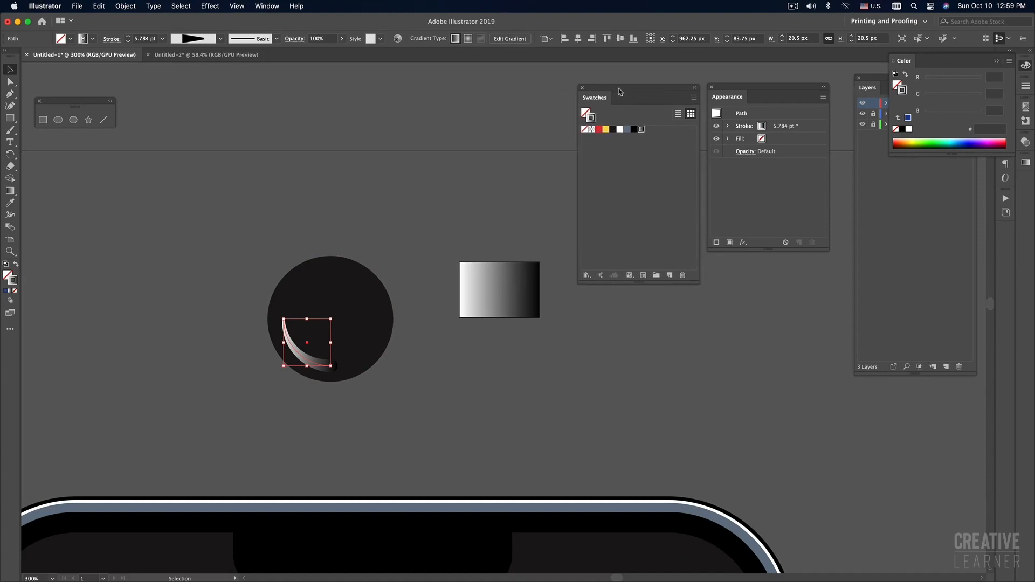
left_click(911, 210)
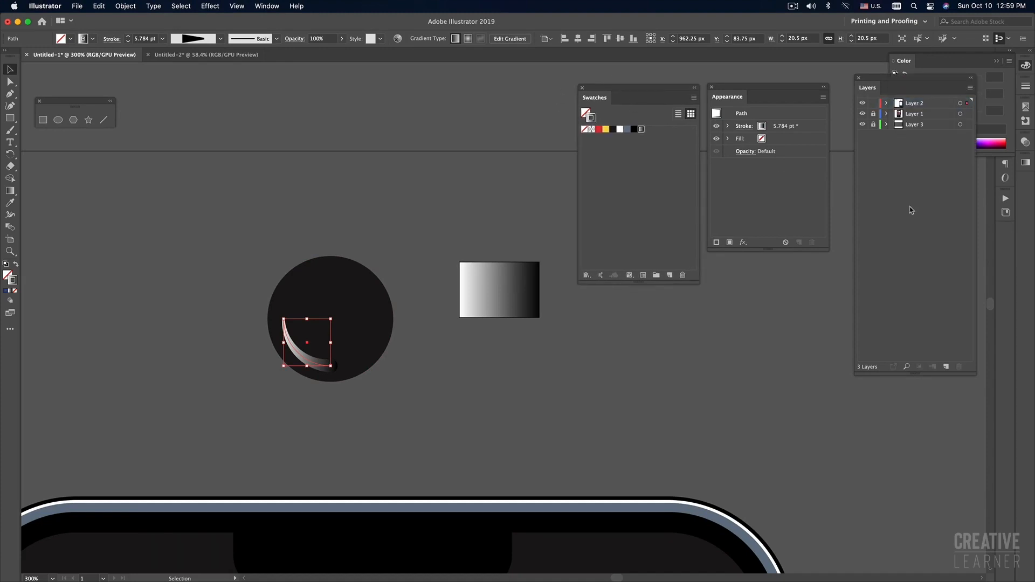
left_click(996, 62)
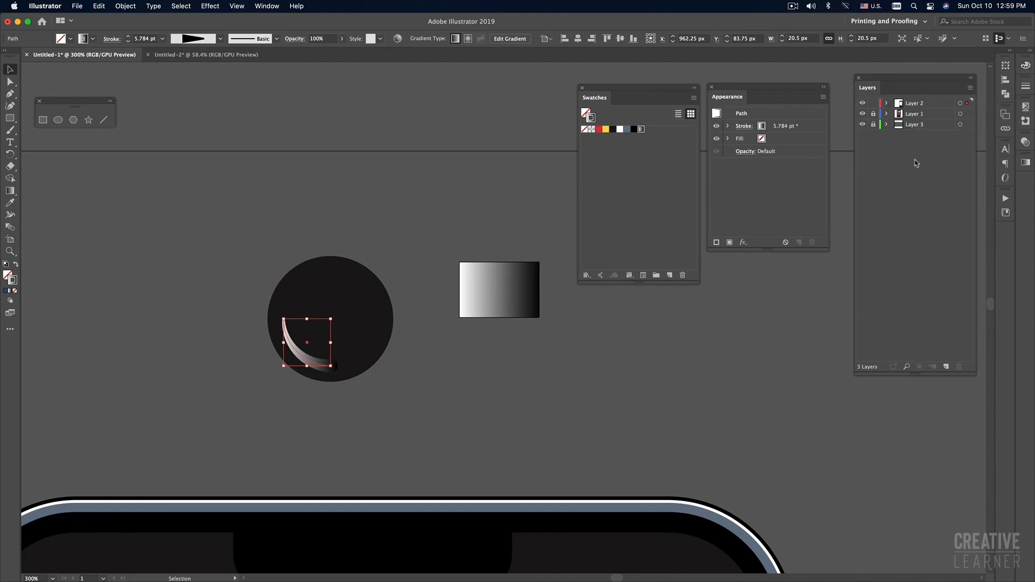
left_click(259, 7)
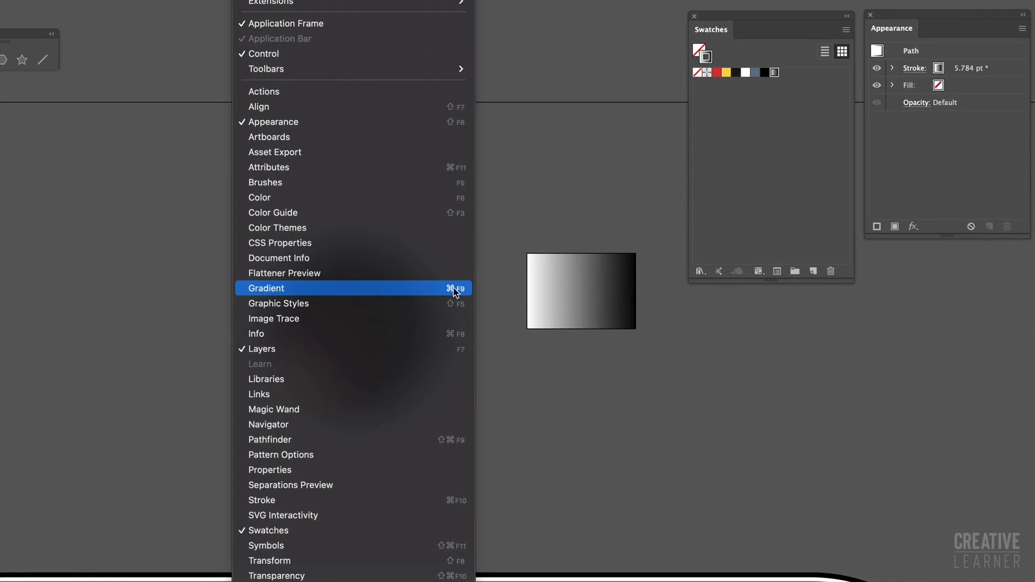
left_click(282, 292)
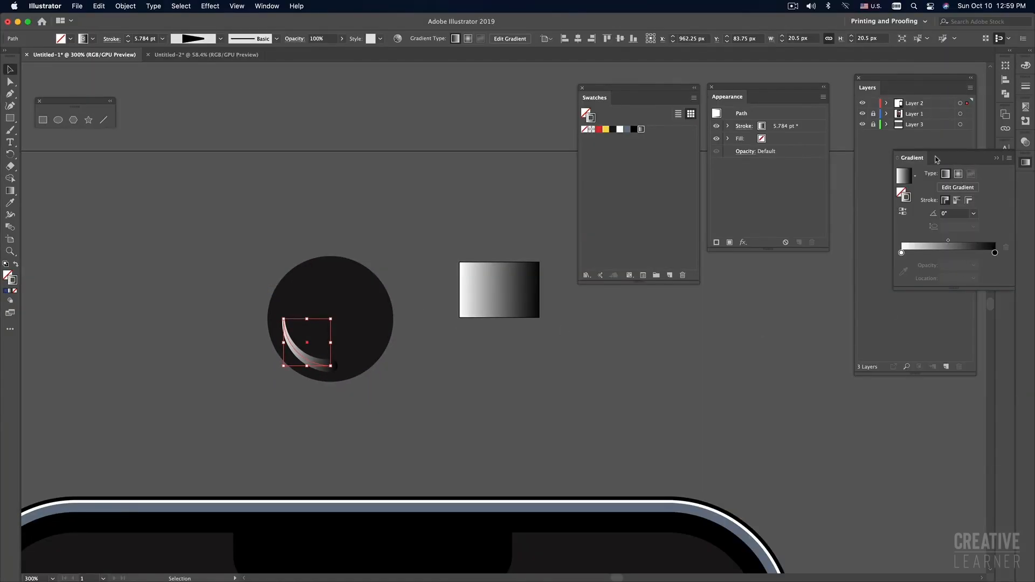
left_click_drag(965, 157, 782, 270)
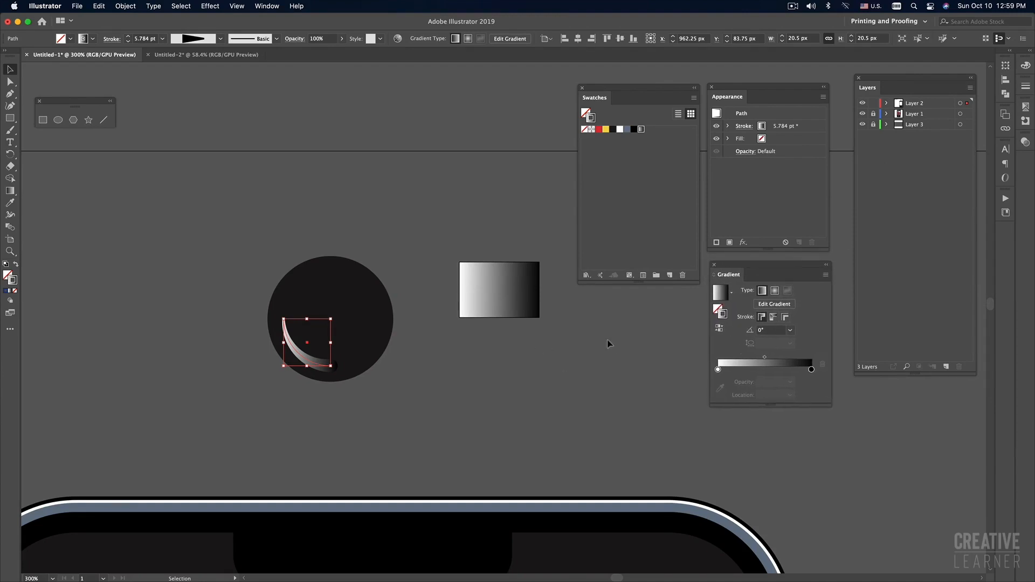
scroll(604, 345, "down", 2)
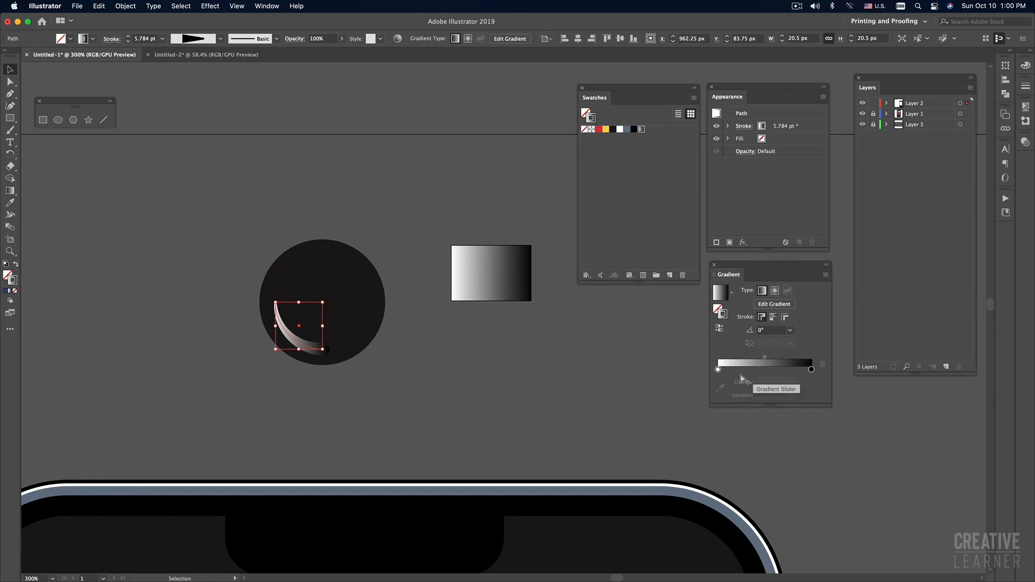
Step: Recolor the black end stop of the arc's stroke gradient to blue #0b5cea, keeping the stop at 100% location
left_click(718, 370)
left_click(808, 371)
left_click_drag(811, 370, 846, 409)
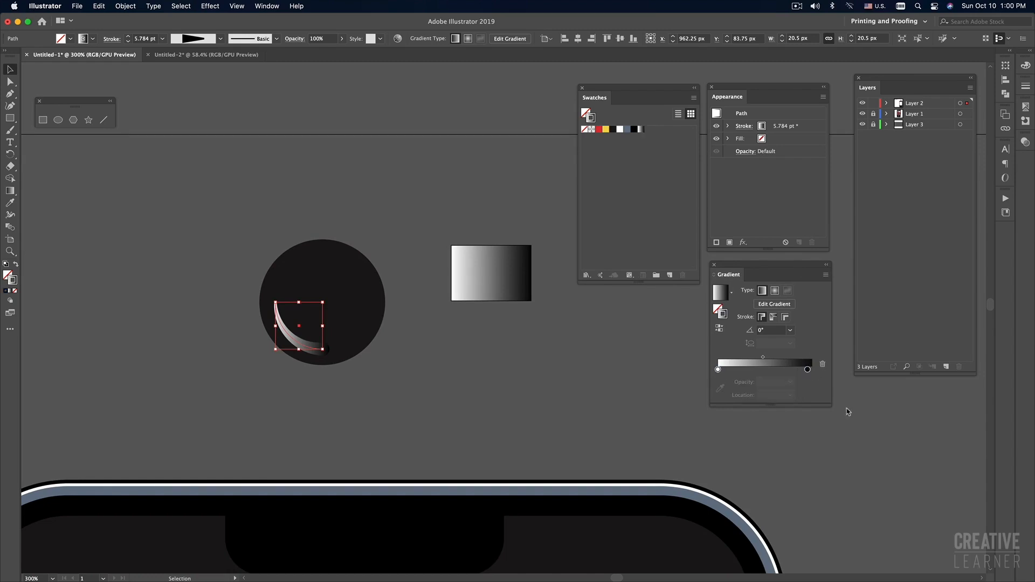
left_click_drag(807, 371, 811, 371)
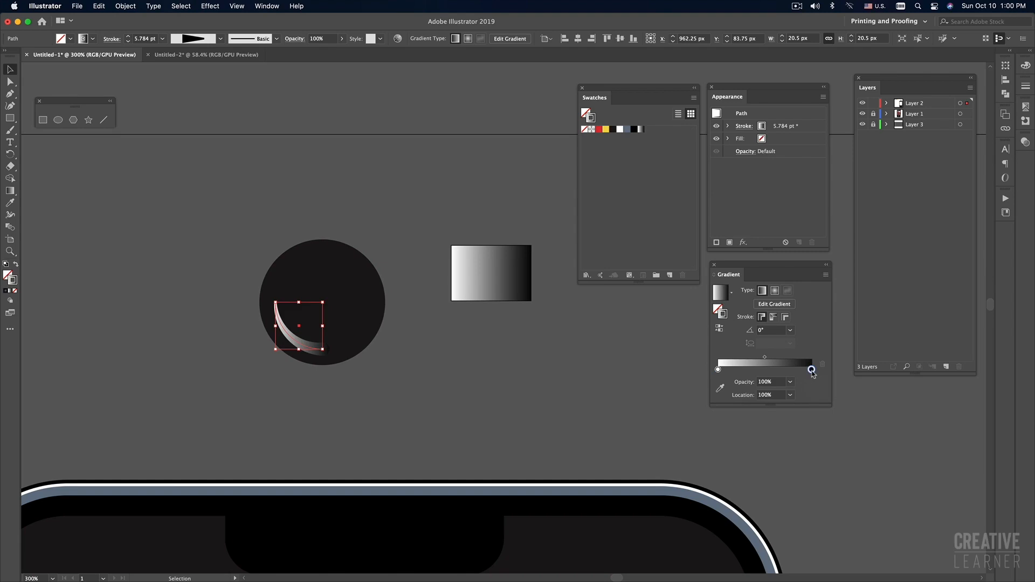
double_click(812, 370)
left_click(812, 372)
double_click(812, 371)
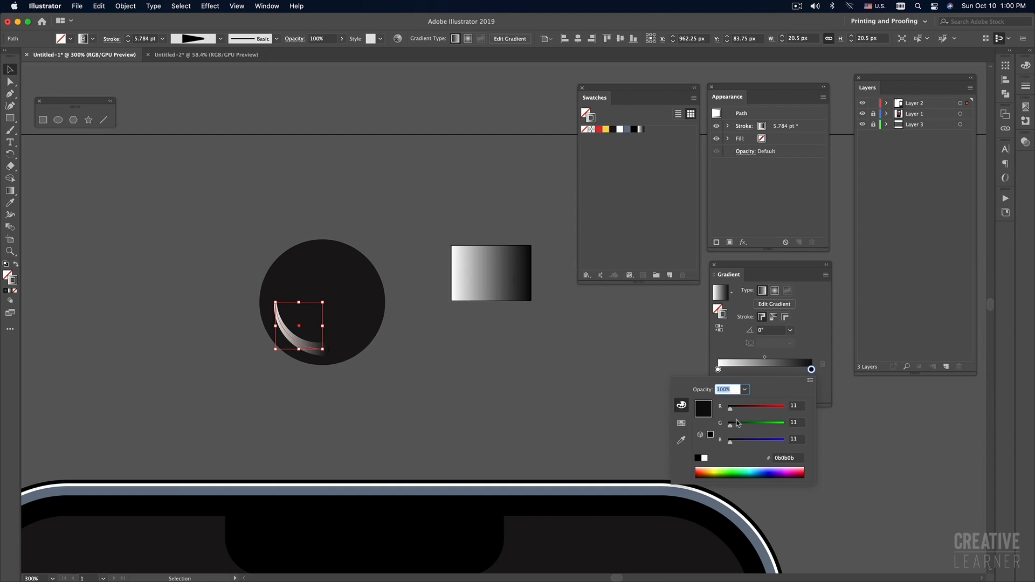
left_click_drag(730, 446, 779, 447)
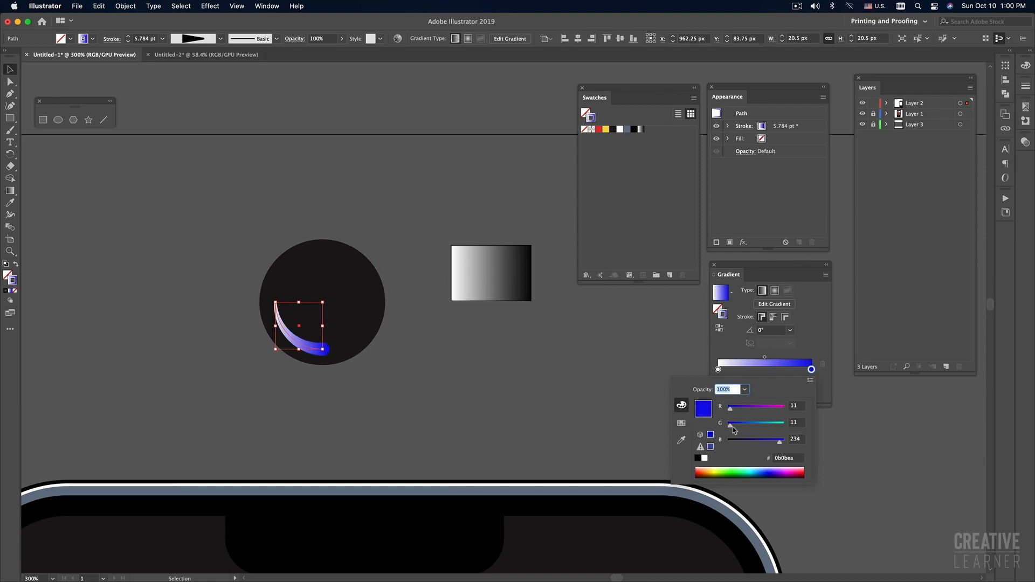
left_click_drag(732, 427, 749, 430)
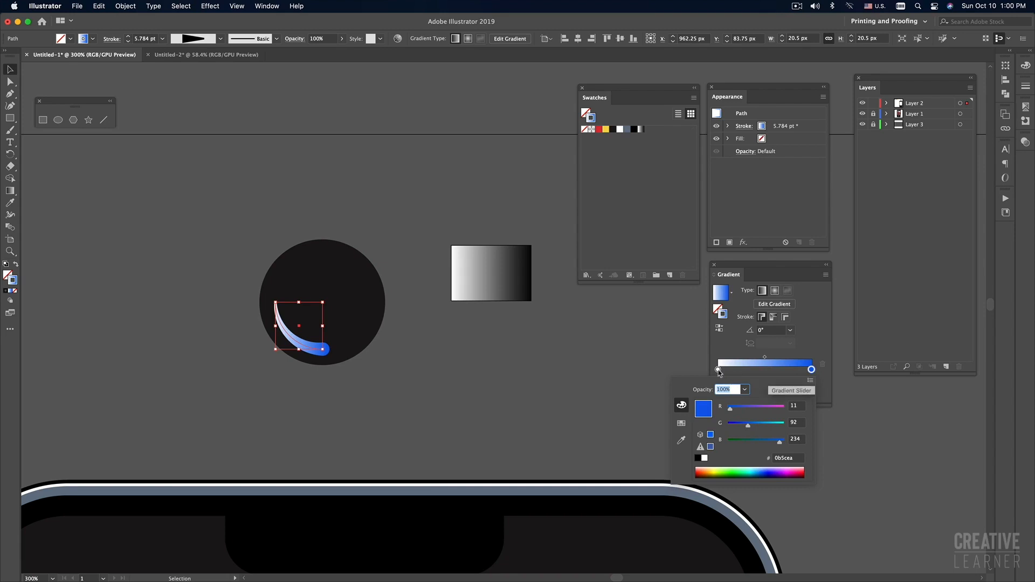
Step: Recolor the white start stop of the arc's gradient to mint green, about R 114, G 221, B 171, and deselect the arc
left_click(718, 371)
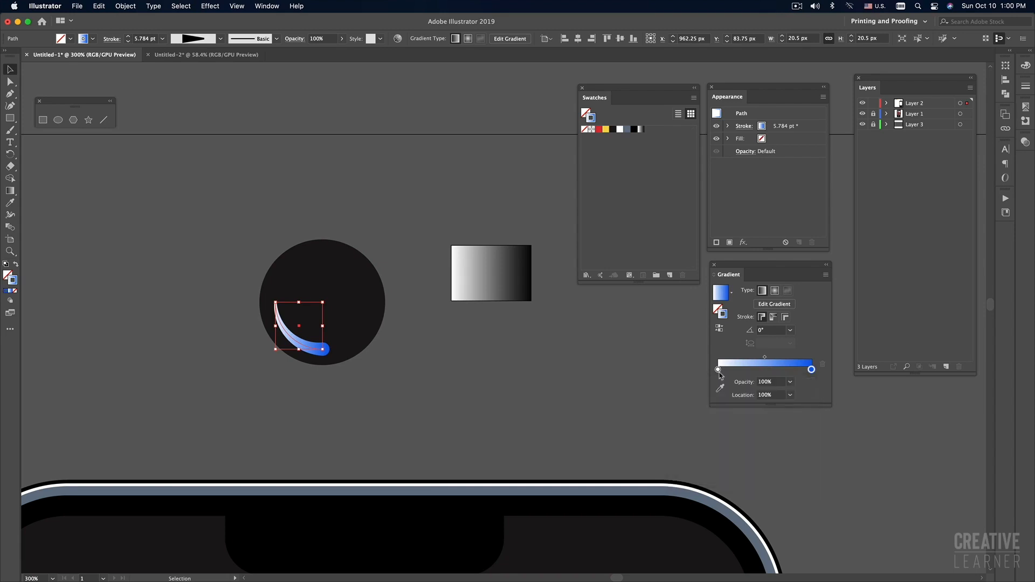
double_click(719, 371)
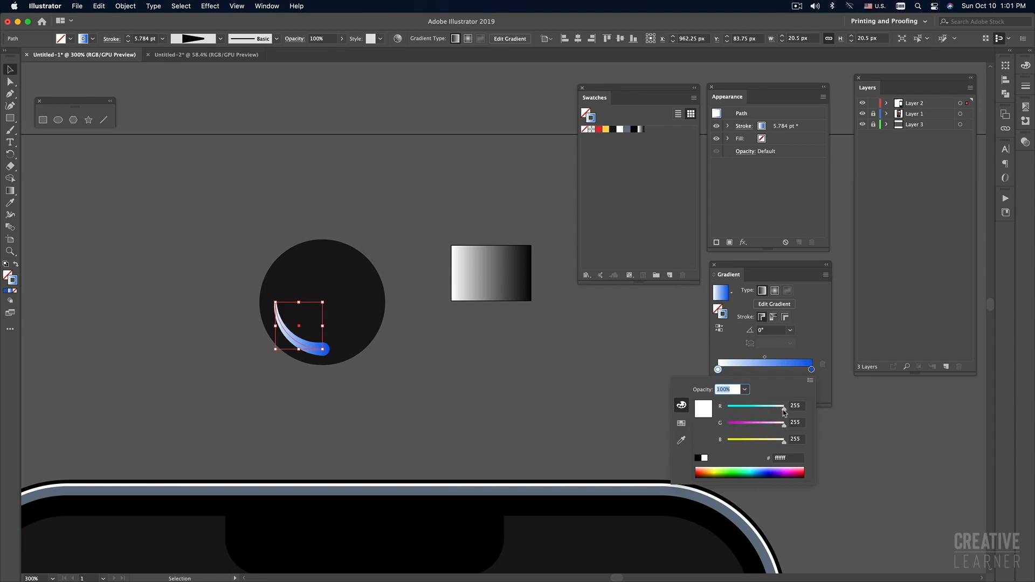
left_click_drag(782, 410, 756, 409)
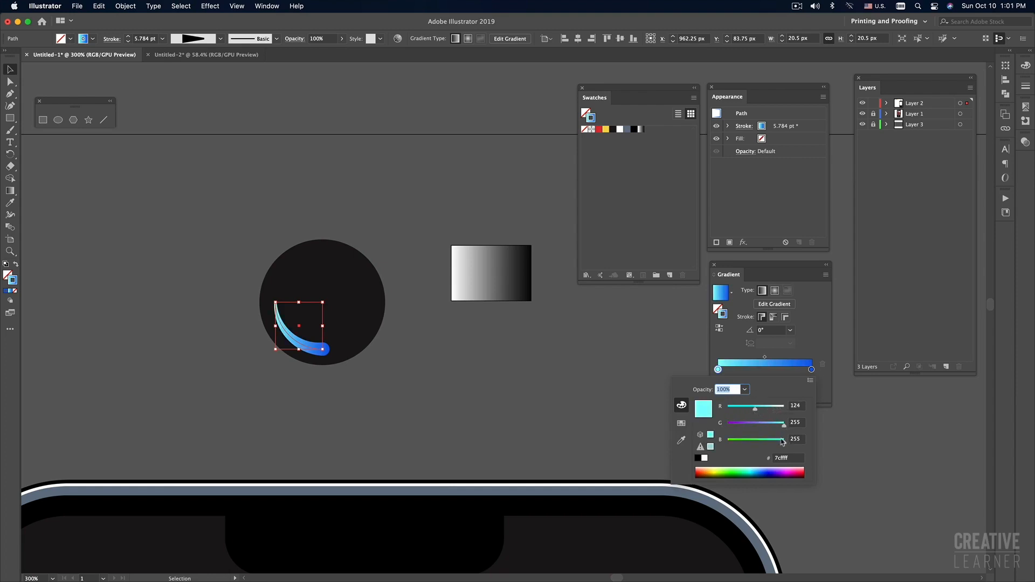
left_click_drag(783, 443, 770, 444)
mouse_move(756, 409)
left_mouse_down()
mouse_move(777, 424)
mouse_move(757, 439)
mouse_move(778, 444)
mouse_move(768, 446)
left_mouse_up()
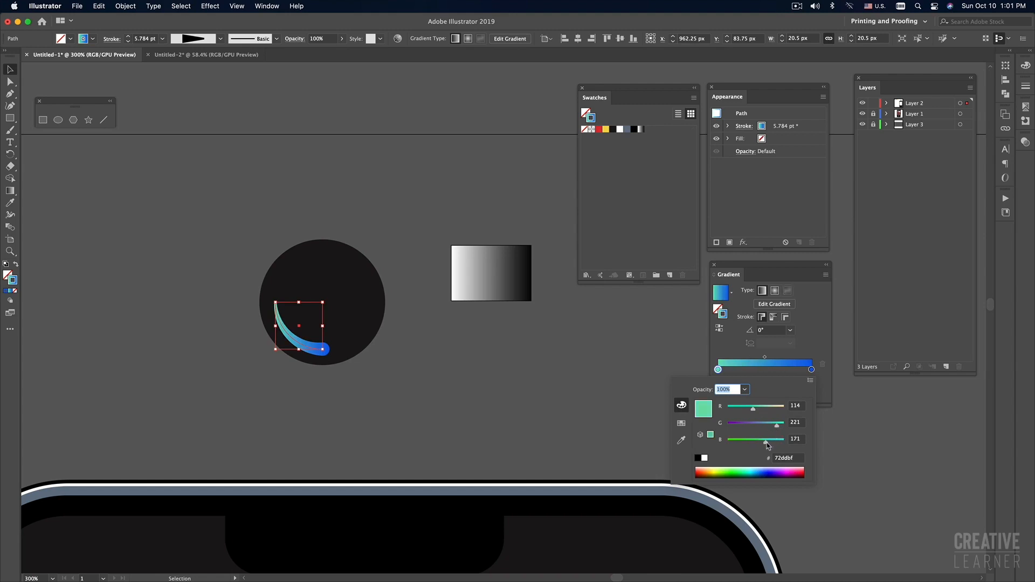
left_click(515, 372)
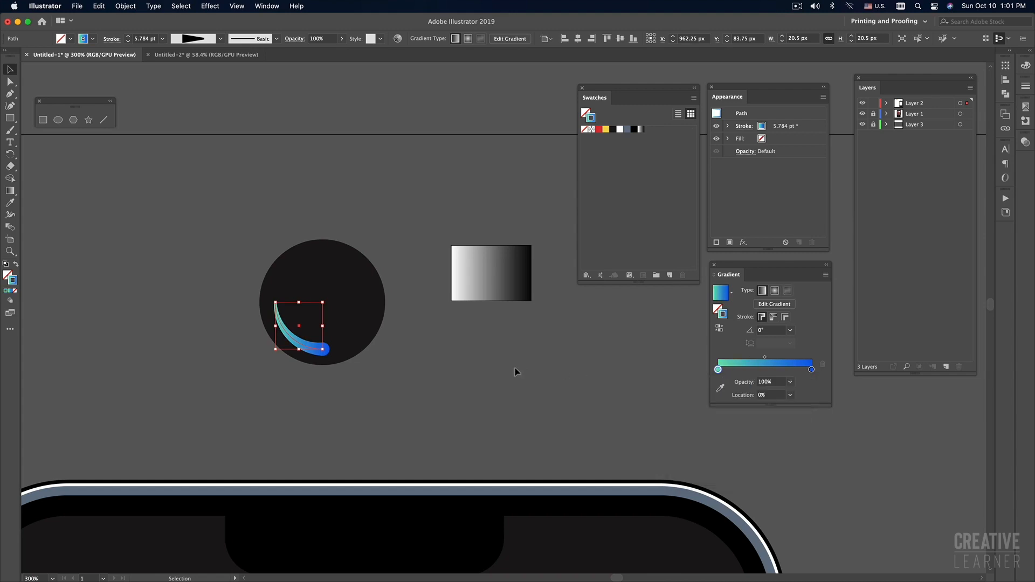
left_click(454, 368)
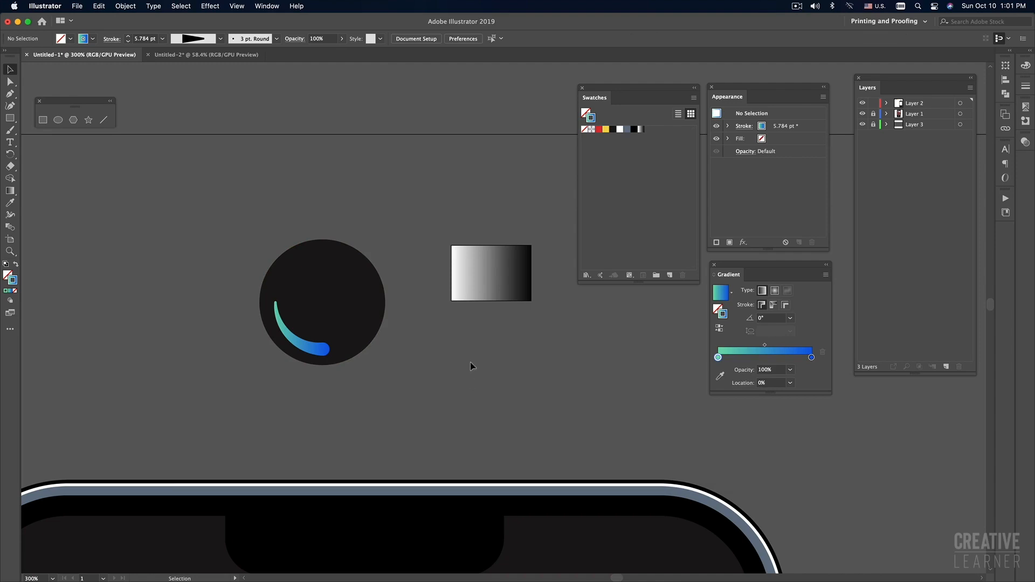
Step: Delete the black-and-white gradient rectangle beside the dark lens circle and reselect the tapered arc
left_click_drag(431, 194, 601, 397)
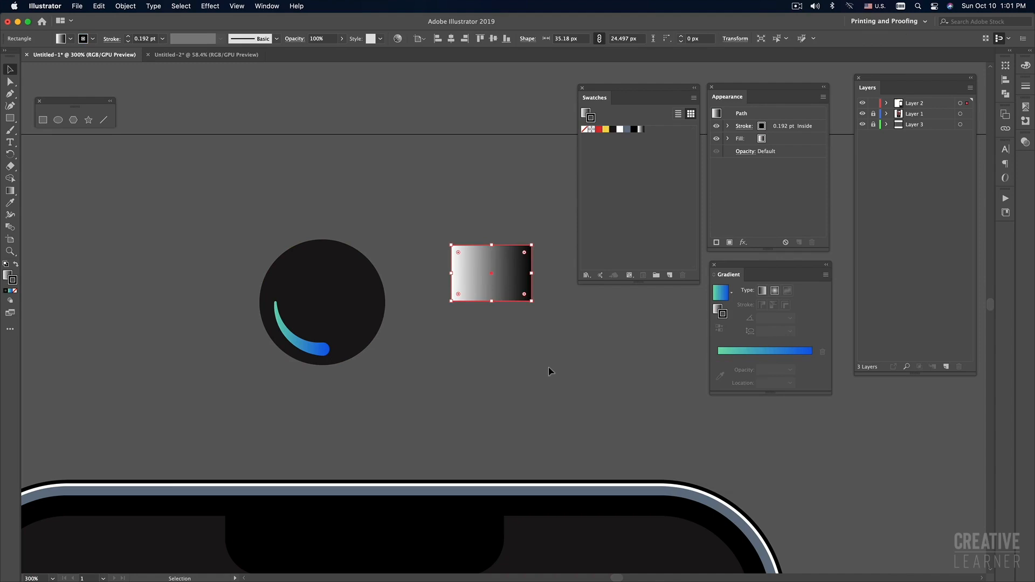
key("Delete")
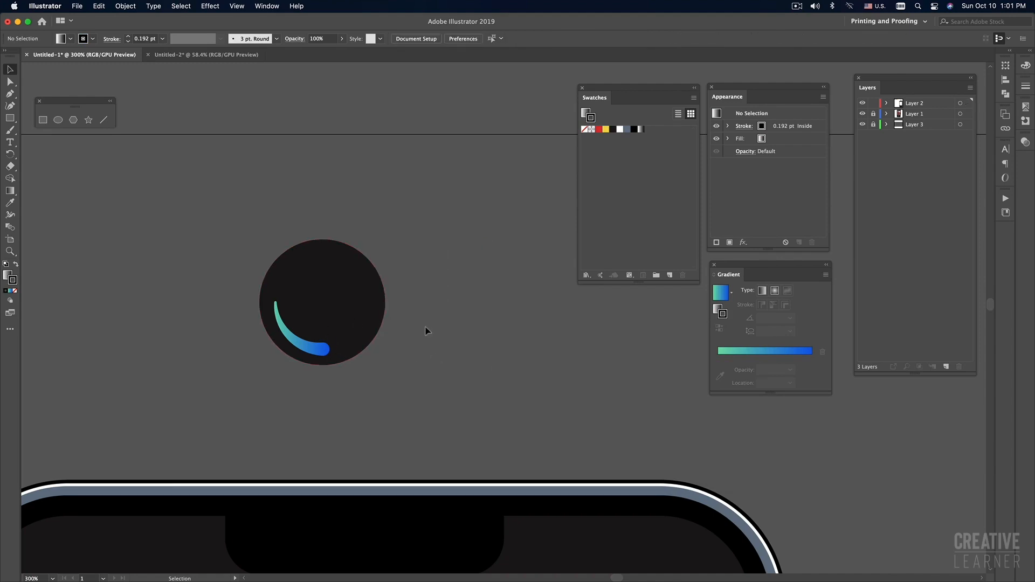
left_click(313, 349)
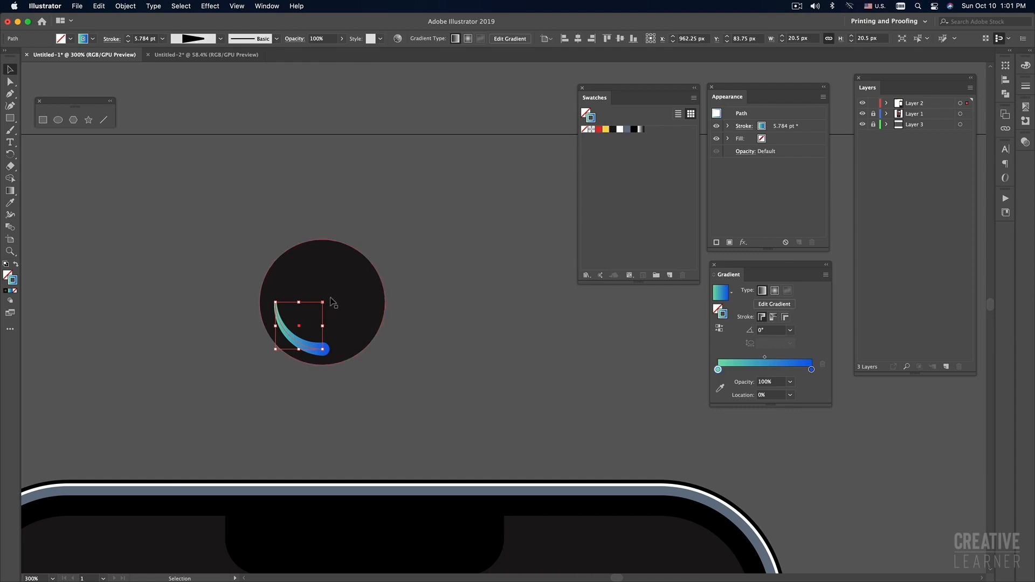
Step: Examine the front camera lens in the reference photo's notch and compare it with the drawn lens circle and arc
left_click(413, 383, "alt+super")
left_click(415, 384, "alt+super")
left_click(417, 385, "alt+super")
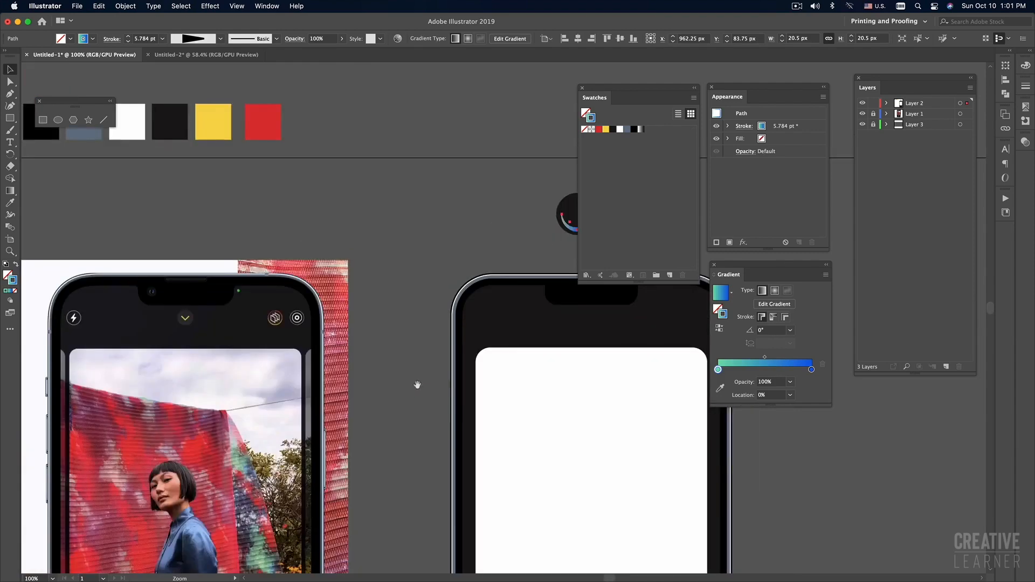
left_click_drag(148, 320, 321, 325)
left_click(321, 326, "super")
left_click(322, 325, "super")
left_click_drag(620, 353, 400, 412)
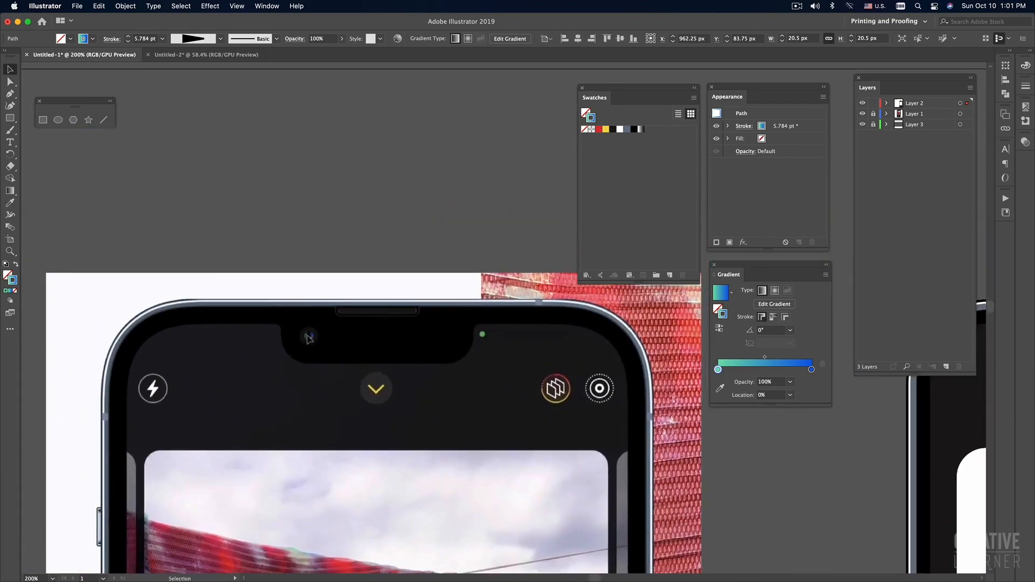
left_click(397, 358, "alt+super")
mouse_move(263, 475)
left_mouse_down()
mouse_move(526, 379)
mouse_move(270, 394)
left_mouse_up()
mouse_move(512, 361)
left_mouse_down()
mouse_move(194, 432)
mouse_move(167, 410)
left_mouse_up()
left_click(378, 259, "super")
left_click_drag(588, 330, 408, 345)
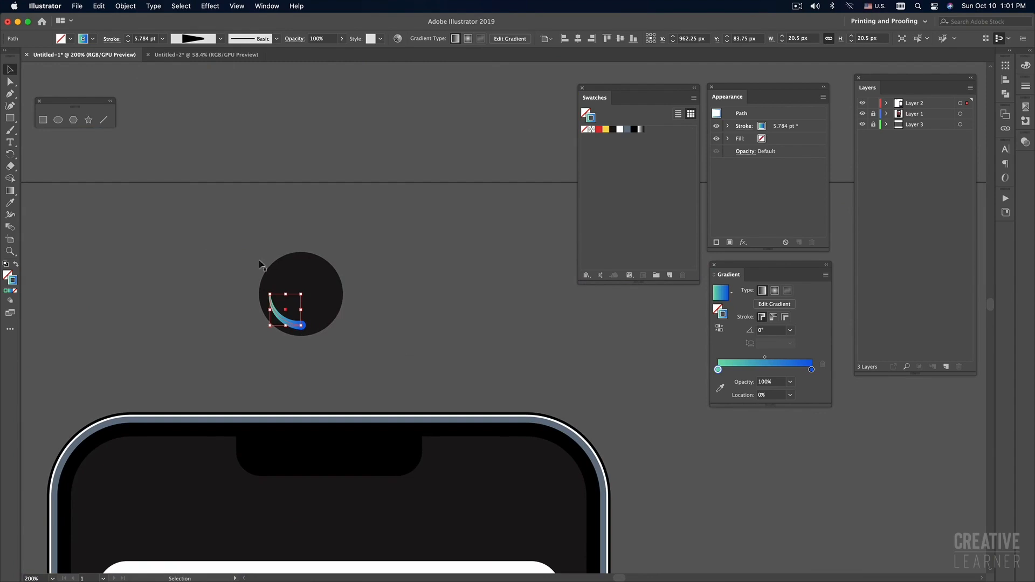
left_click(350, 344)
left_click(295, 326)
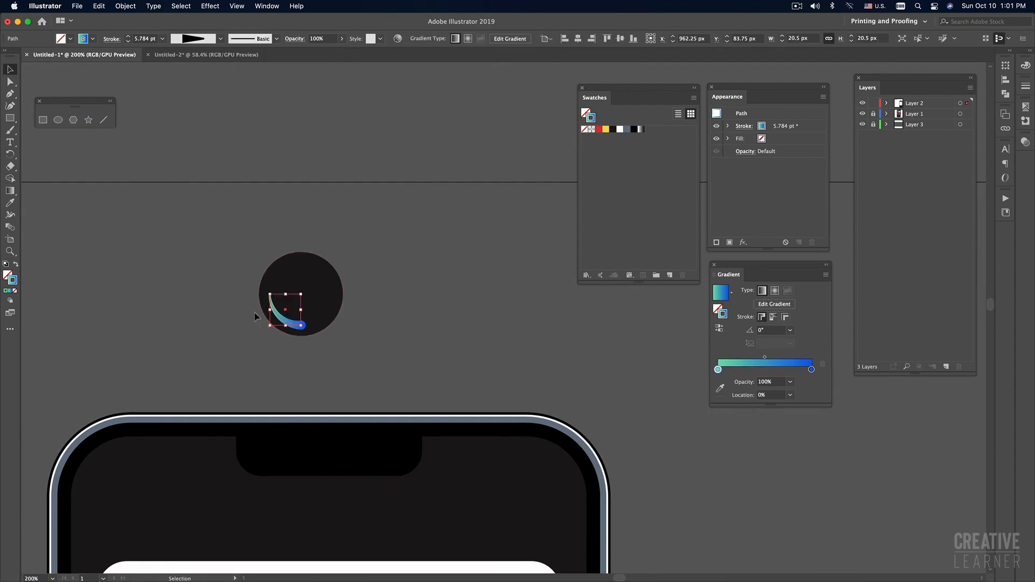
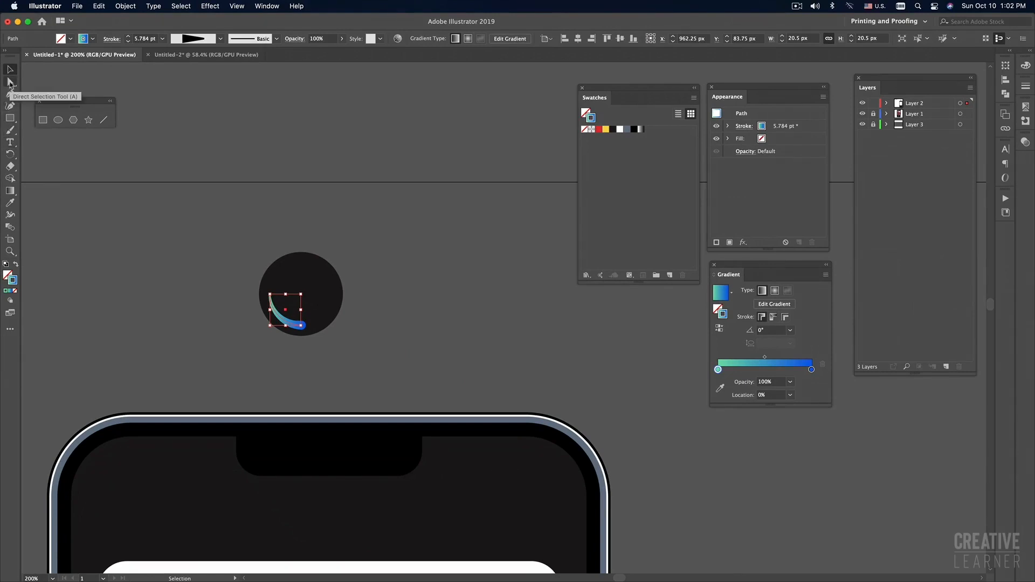
Step: Detach the Rotate, Scale, Reflect and Shear tools as a floating group and place it beneath the floating shape tools
left_click(10, 83)
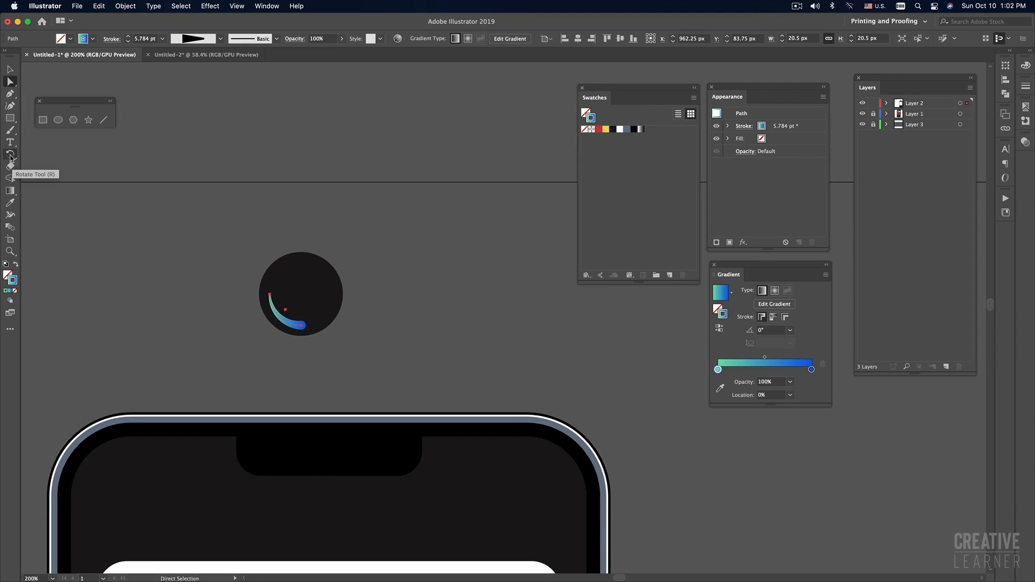
left_click(11, 155)
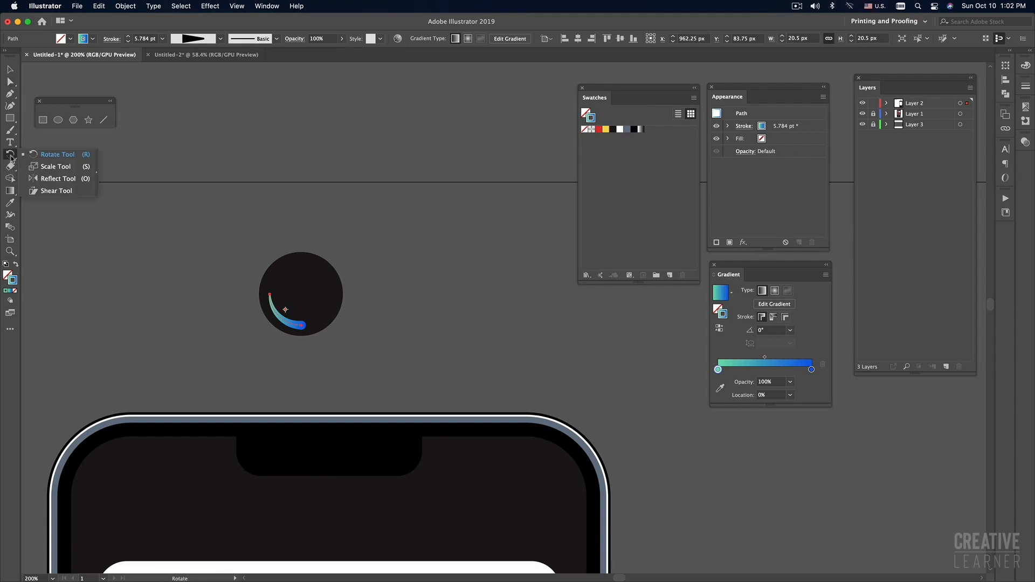
left_click(96, 176)
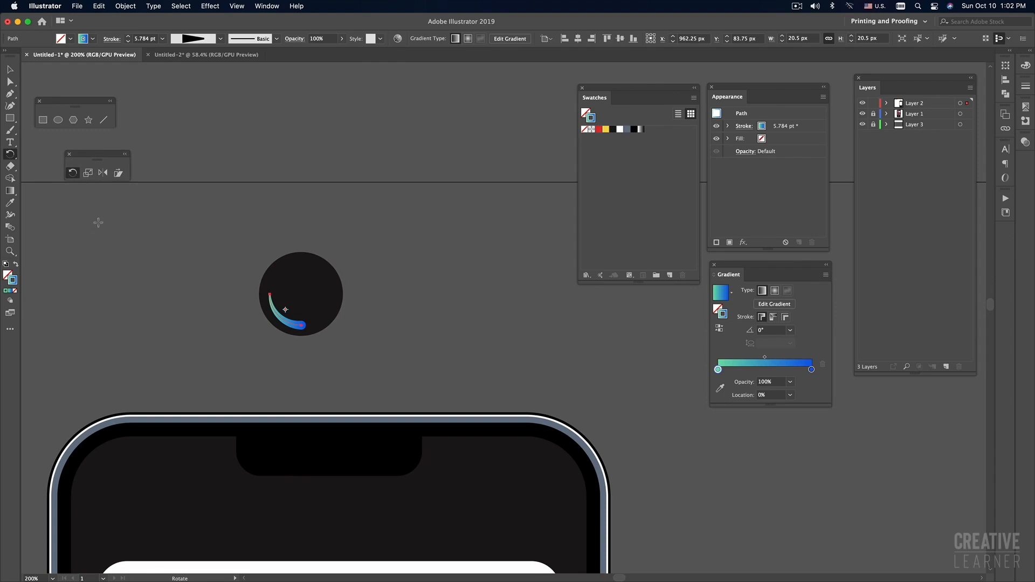
left_click_drag(11, 156, 75, 140)
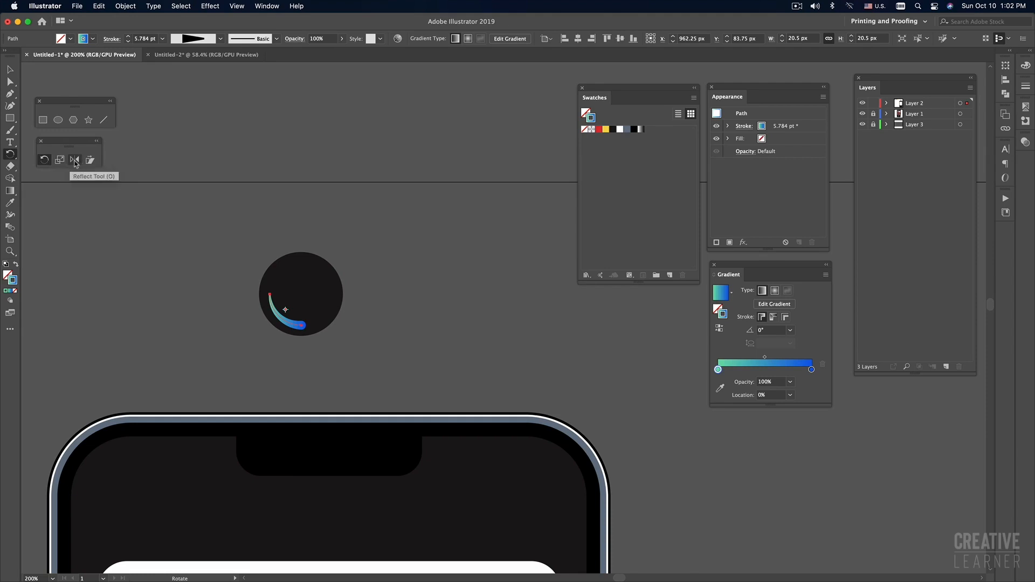
Step: Make a reflected copy of the tapered arc across the vertical axis, comparing horizontal and vertical in the preview
left_click(75, 160)
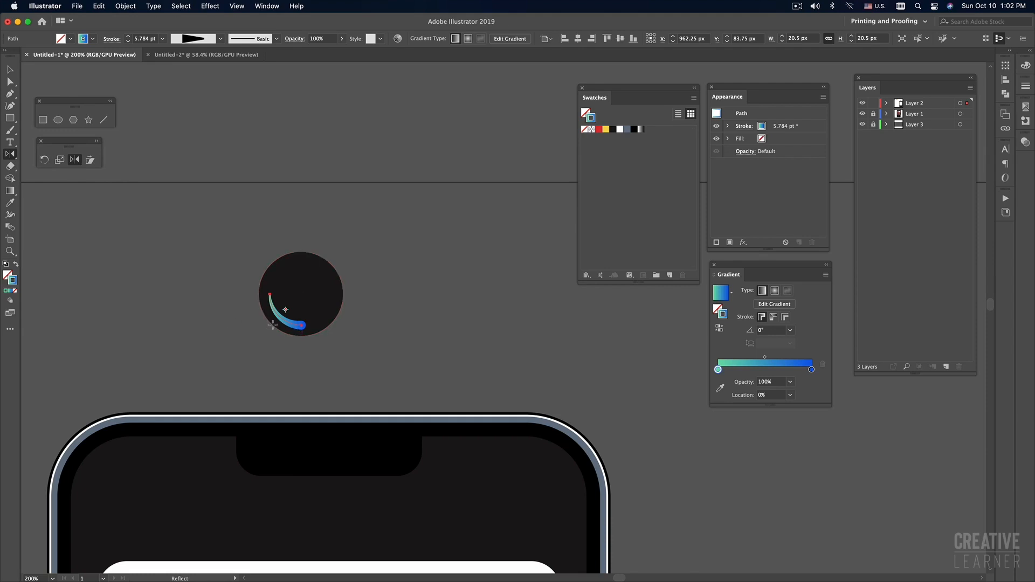
left_click_drag(310, 318, 323, 359)
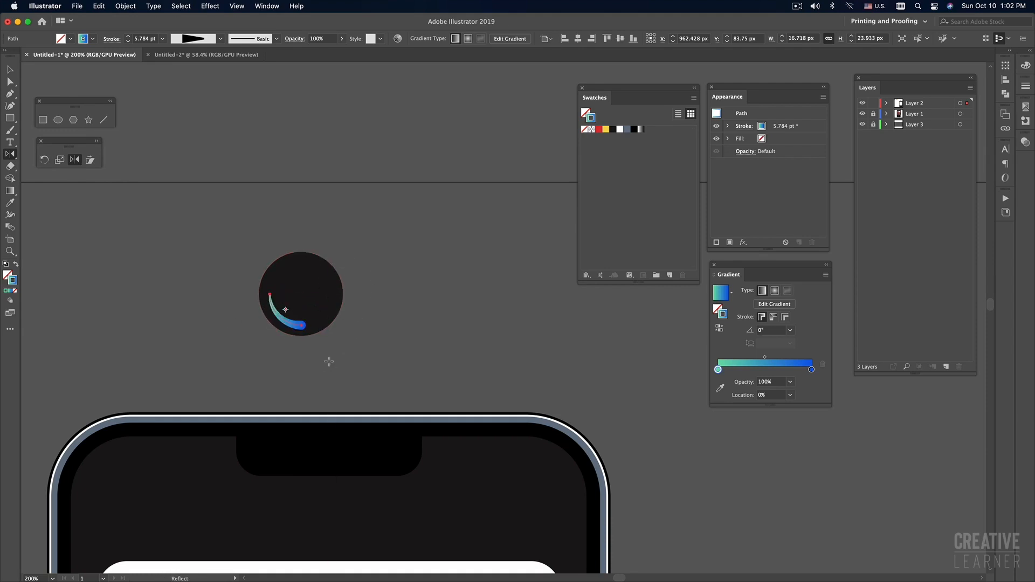
double_click(75, 160)
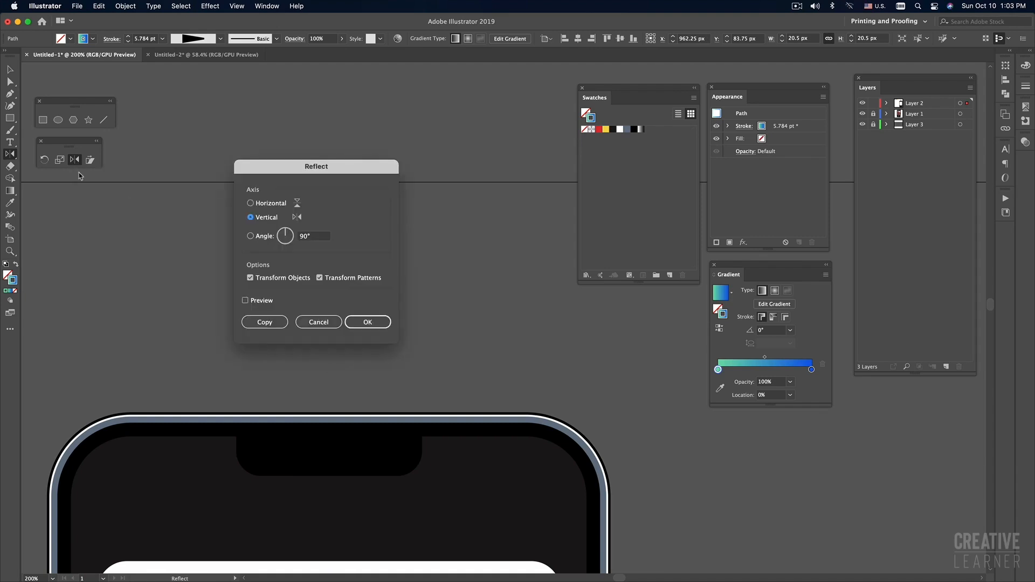
left_click_drag(351, 174, 509, 109)
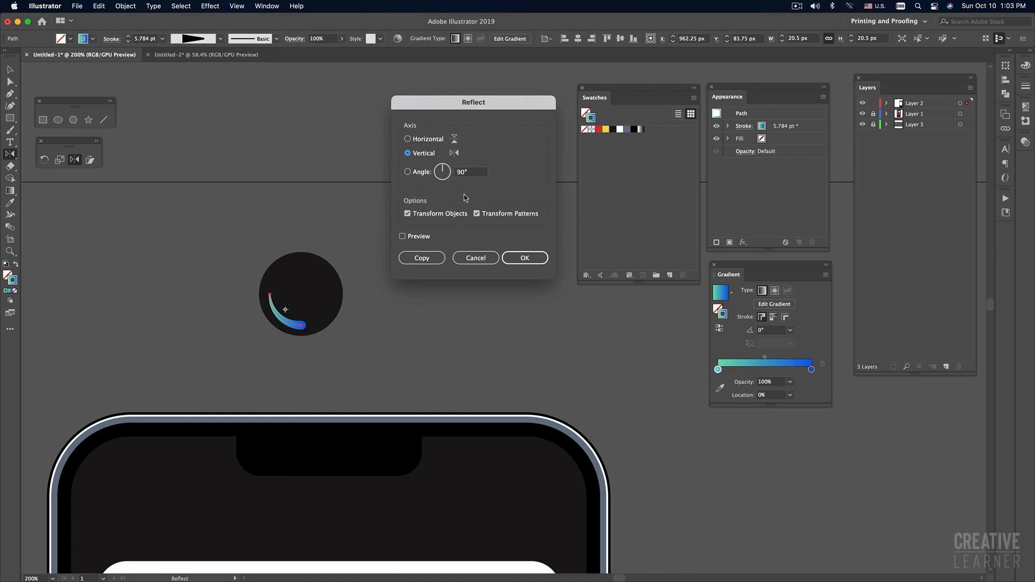
left_click(415, 141)
left_click(408, 154)
left_click(403, 237)
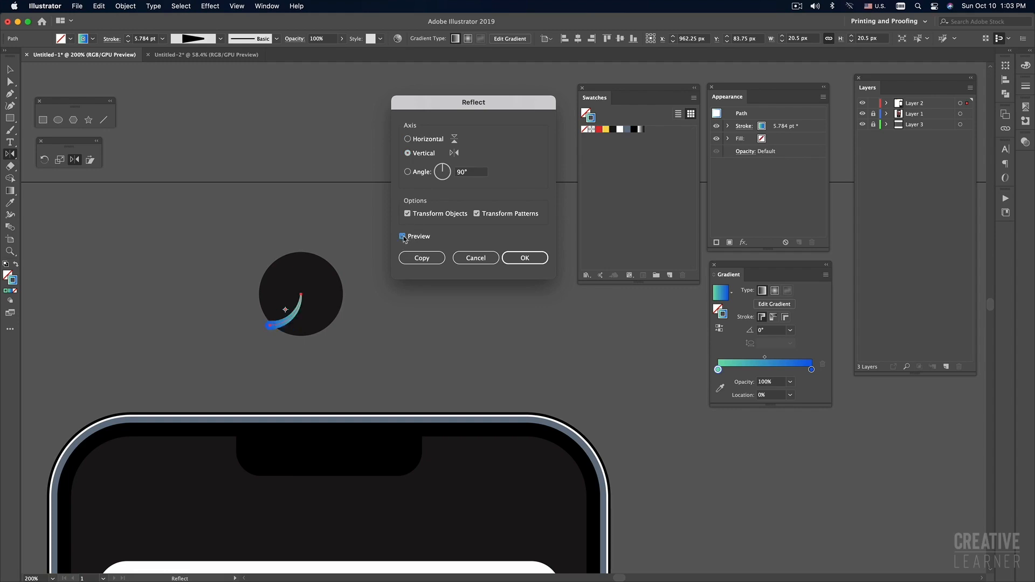
left_click(403, 238)
left_click(404, 237)
left_click(407, 140)
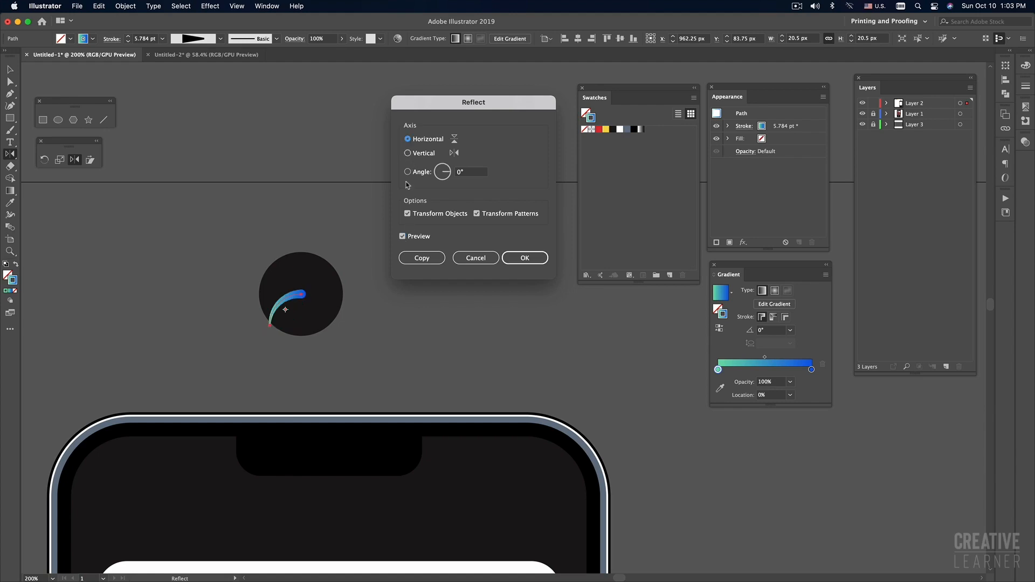
left_click(403, 237)
left_click(402, 237)
left_click(408, 153)
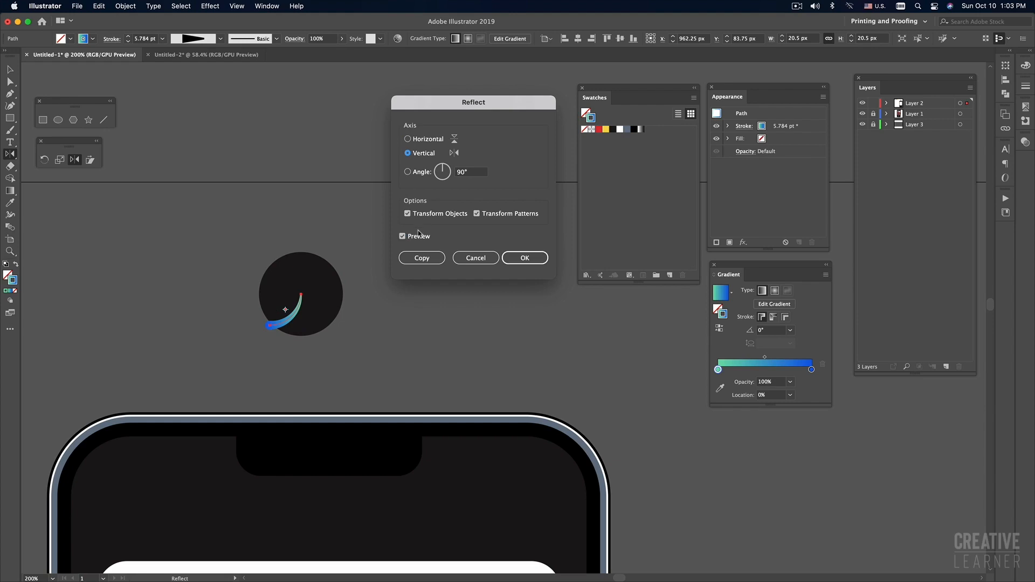
left_click(423, 258)
Step: Move the reflected arc copy to the upper part of the lens circle and rotate it to follow the upper edge
key("v")
left_click_drag(300, 322, 251, 258)
left_click(510, 268)
left_click_drag(327, 289, 327, 285)
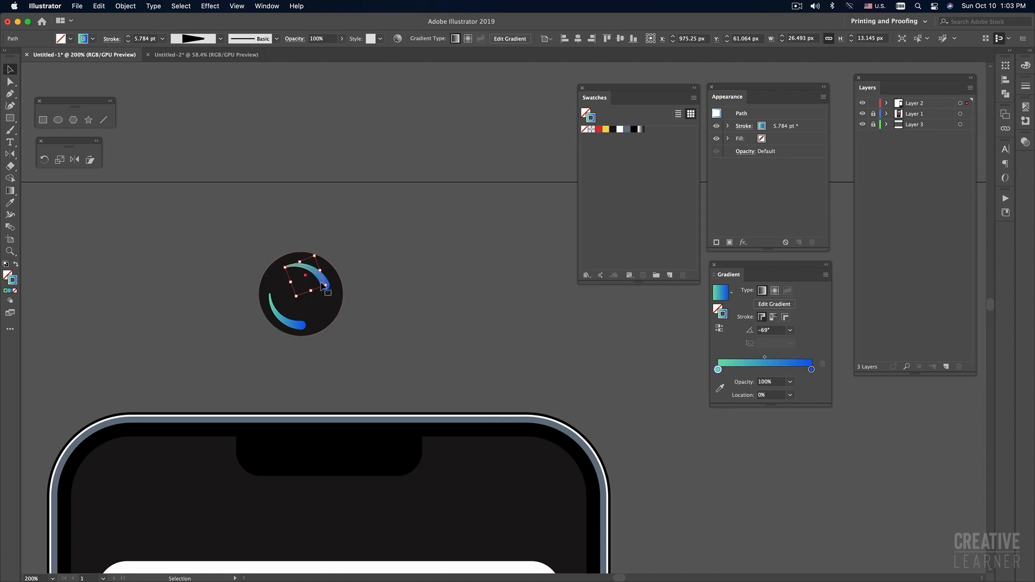
Step: Flip the upper arc itself across the vertical axis with the Reflect tool, without making another copy
double_click(74, 160)
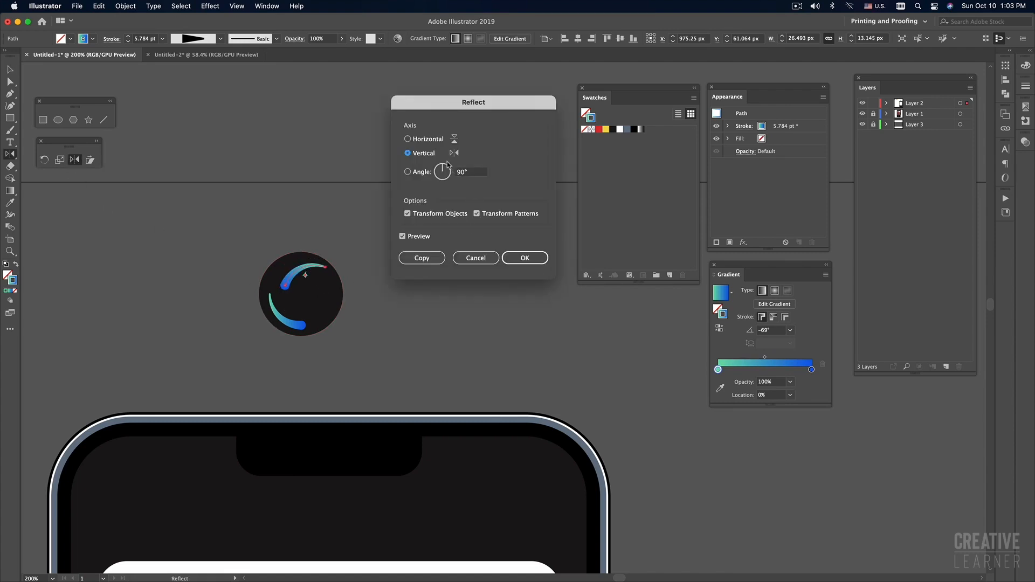
left_click(408, 140)
left_click(408, 154)
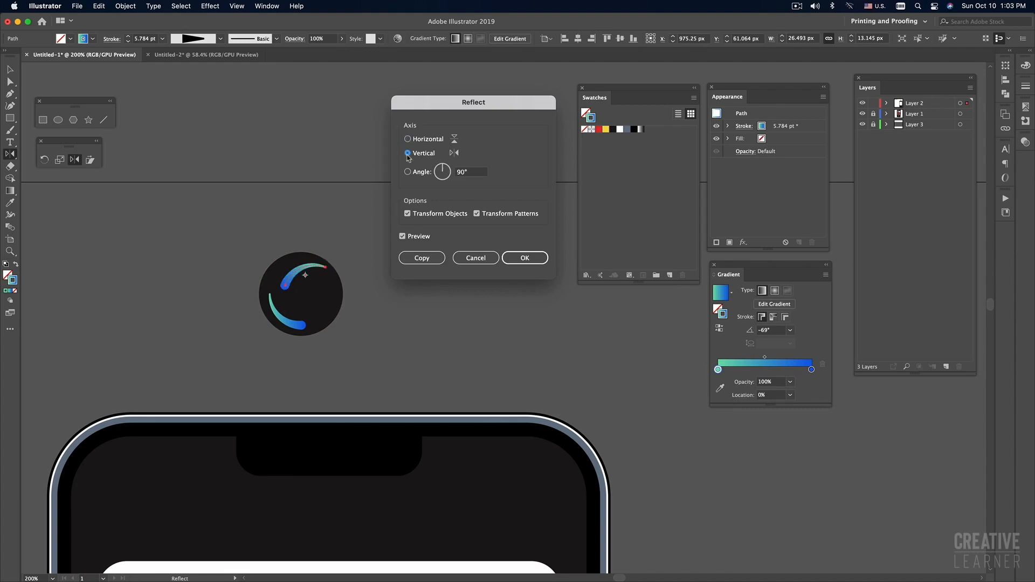
left_click(525, 260)
key("v")
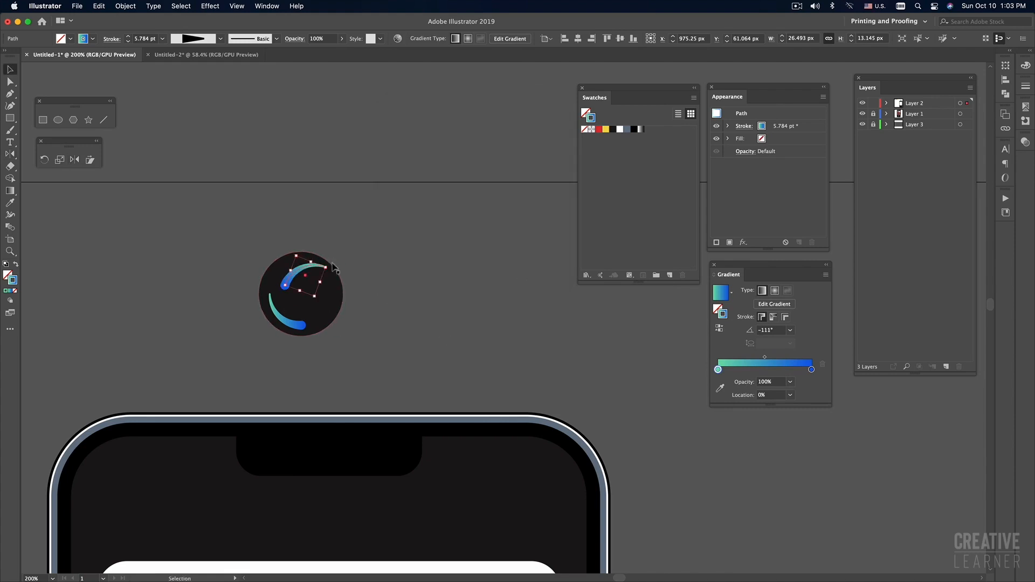
Step: Rotate and position the flipped arc along the lens's upper-right edge, its thick blue end diagonally opposite the lower arc
left_click_drag(334, 266, 332, 290)
left_click(343, 321)
left_click(301, 325)
left_click(405, 336)
left_click_drag(317, 266, 351, 267)
left_click(301, 325)
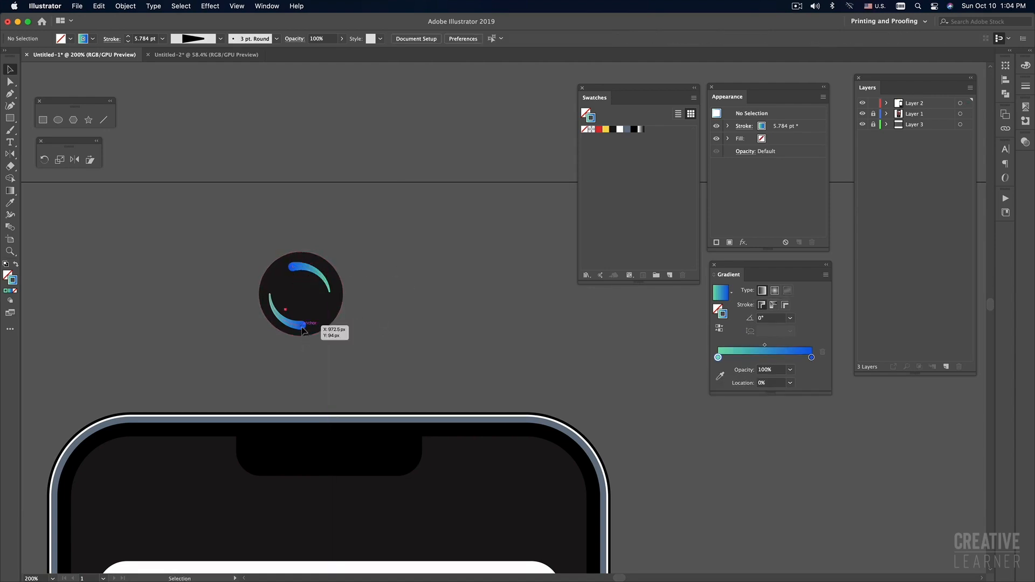
Step: Fine-tune the positions of the lower and upper arcs so they sit evenly inside the lens circle
left_click(489, 351)
left_click_drag(298, 326, 299, 324)
left_click(396, 346)
left_click_drag(321, 280, 322, 282)
left_click(445, 307)
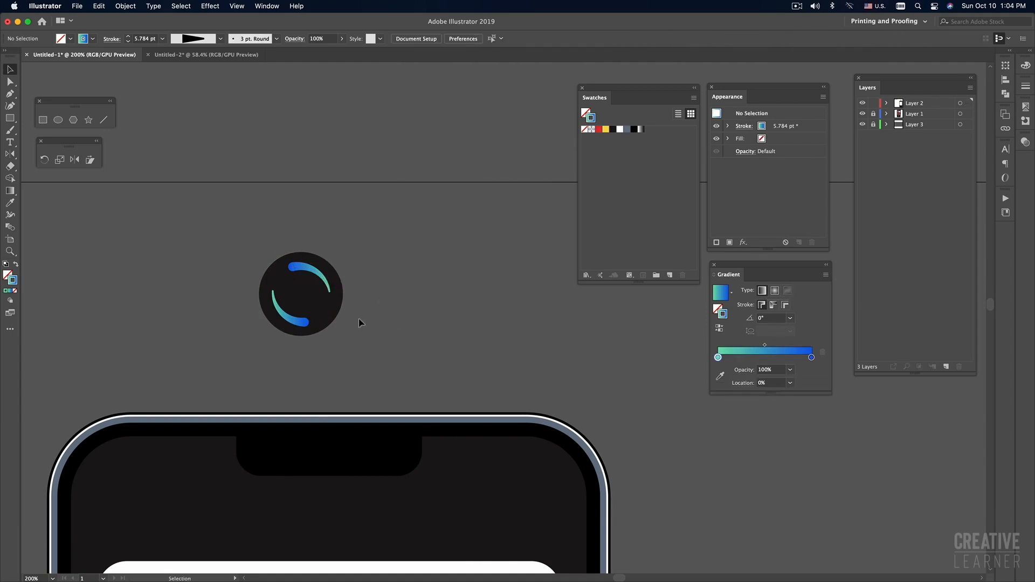
Step: Scale the lens circle and both arcs down together to about 7 px wide
left_click(333, 268)
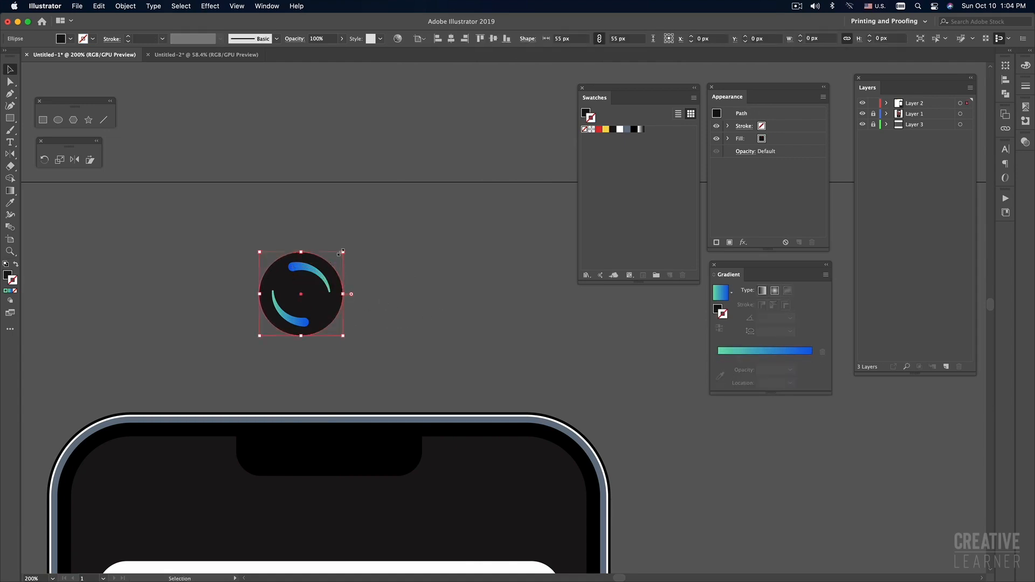
left_click(420, 285)
left_click_drag(249, 258, 369, 307)
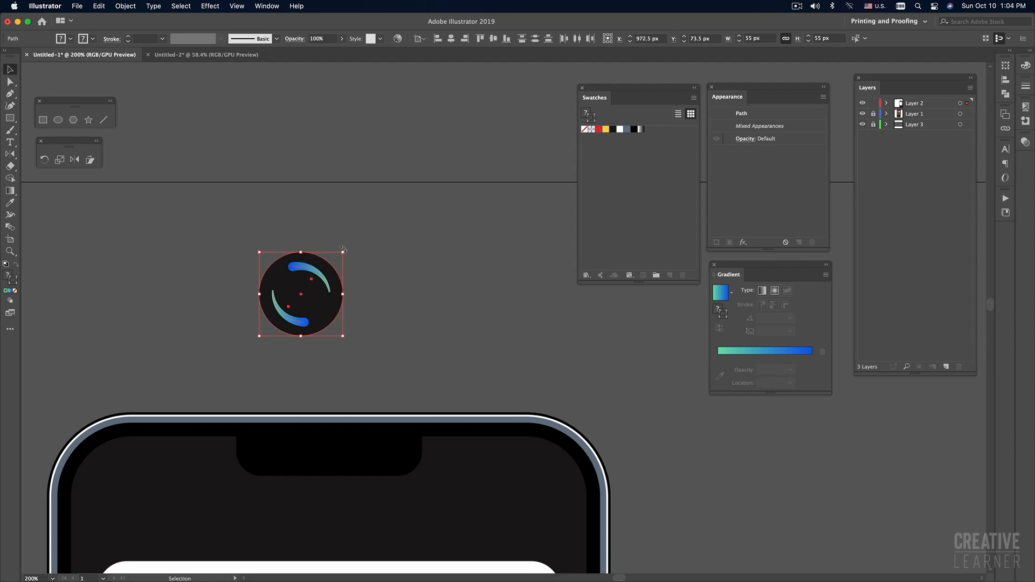
left_click(222, 236)
left_click_drag(426, 366, 425, 360)
left_click_drag(215, 244, 358, 293)
left_click_drag(344, 252, 275, 315)
left_click(278, 315)
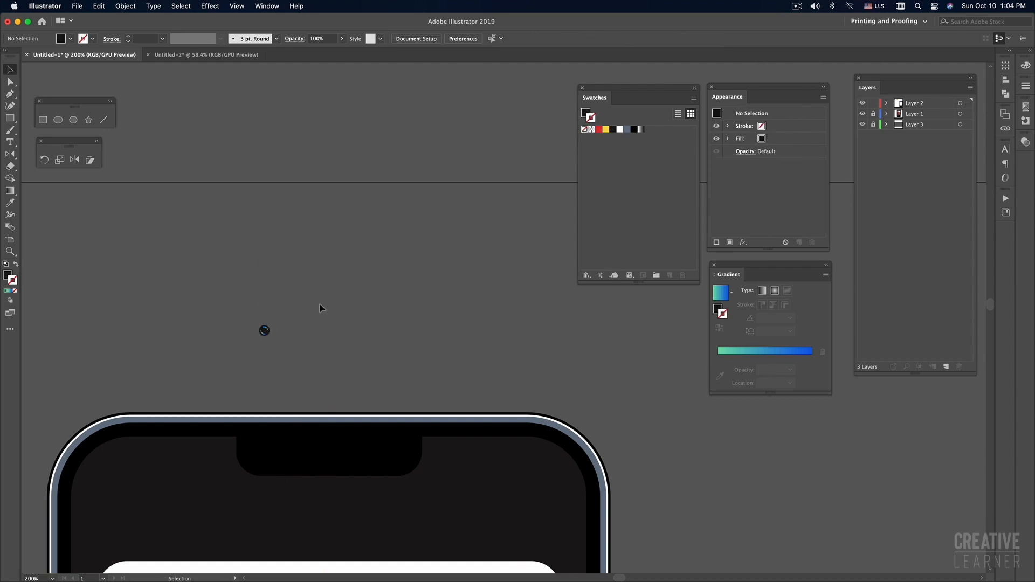
Step: Nudge the lower arc slightly to the right inside the shrunken lens circle
left_click(286, 338, "super")
left_click(467, 324, "super")
left_click_drag(514, 308, 405, 341)
left_click(400, 338)
left_click(423, 342, "super")
left_click_drag(493, 335, 329, 379)
left_click(330, 354, "super")
left_click_drag(459, 377, 378, 408)
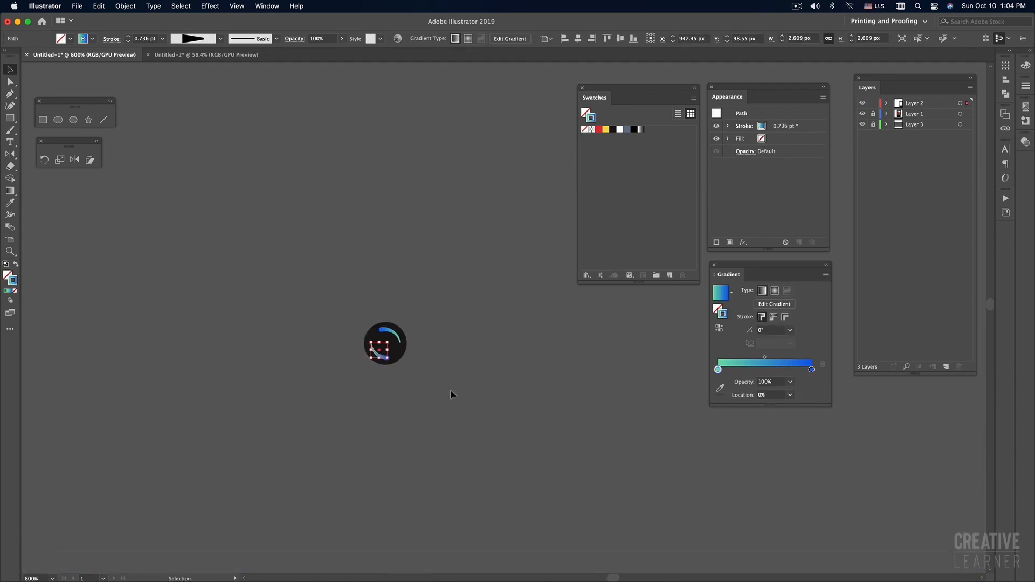
left_click(452, 389)
left_click_drag(387, 356, 390, 357)
left_click(451, 394)
Step: Set the stroke weight of both lens arcs to 1 pt
left_click(402, 335)
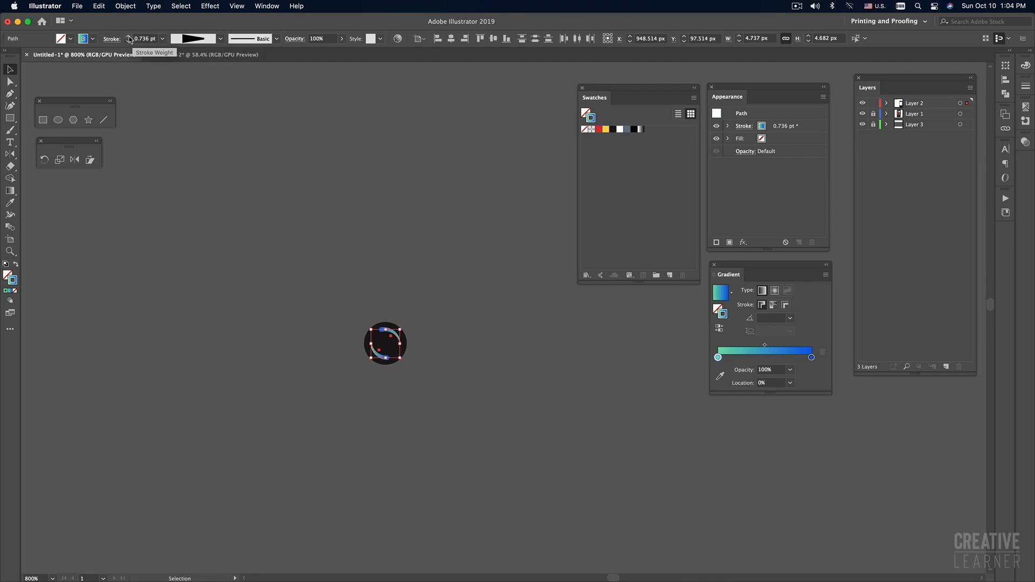
left_click(128, 37)
left_click(129, 36)
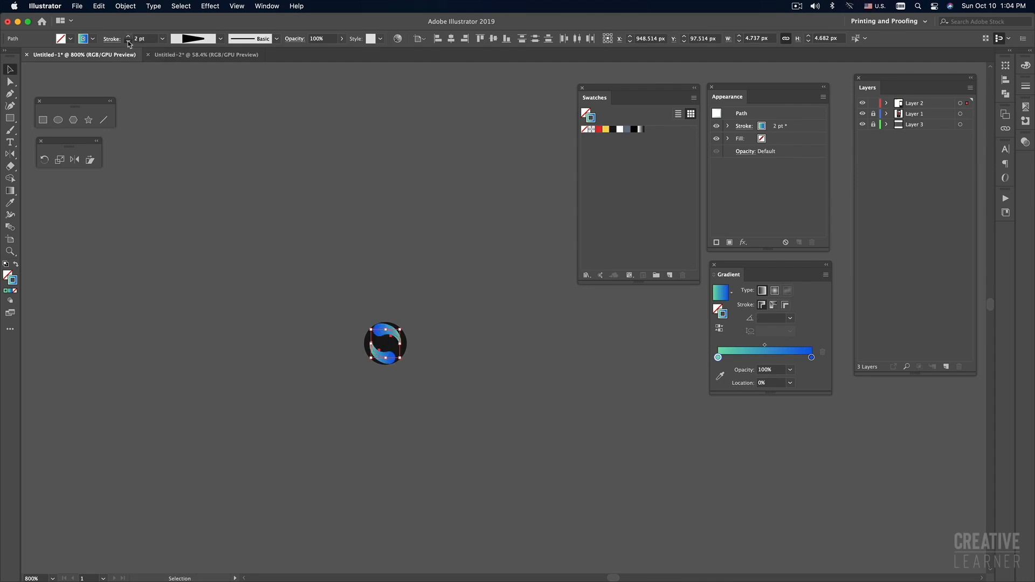
left_click(464, 293)
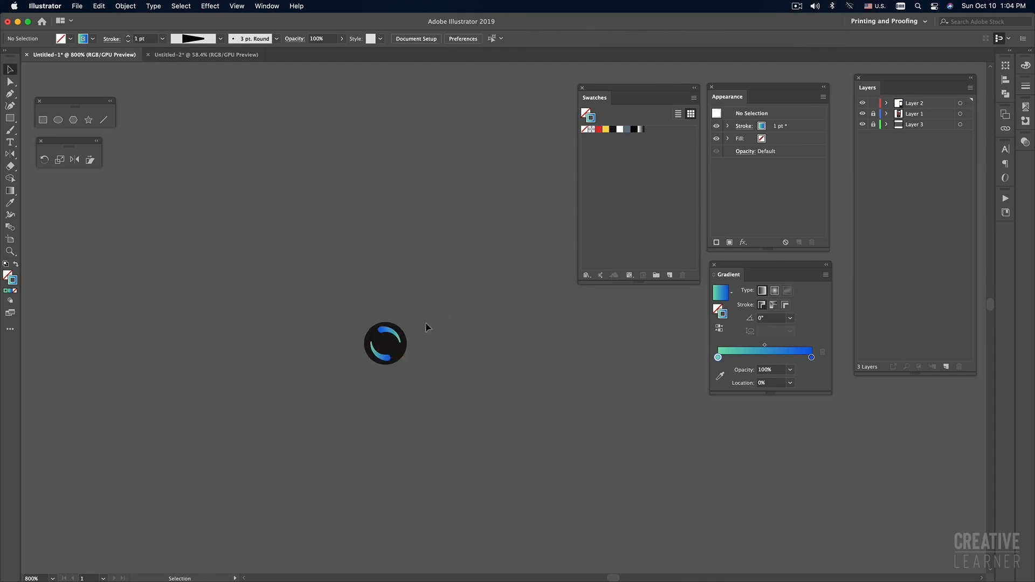
Step: Reposition the upper arc along the upper-right edge of the lens, opposite the lower arc
left_click(398, 340)
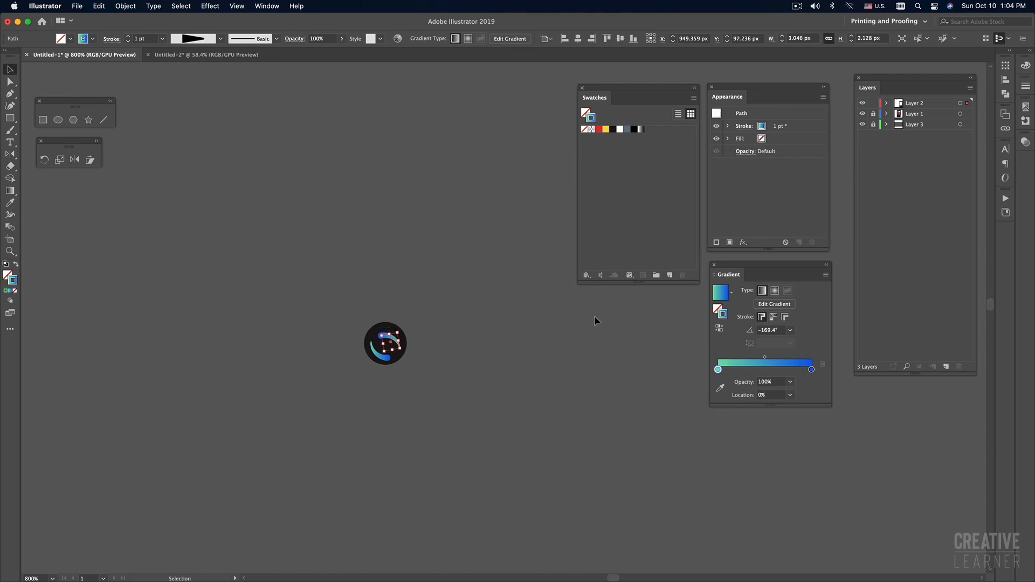
left_click(595, 321)
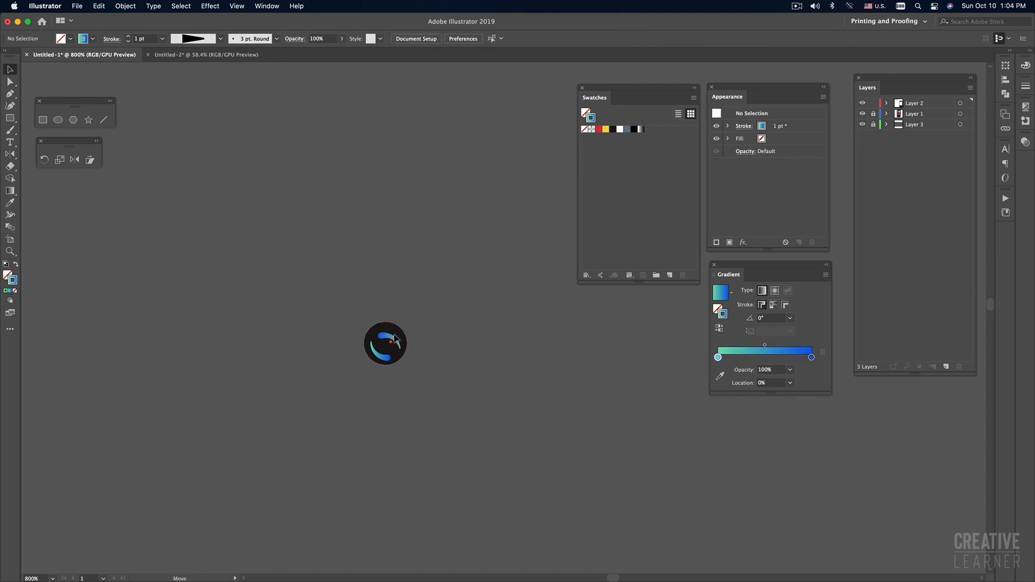
left_click_drag(396, 338, 397, 332)
left_click(446, 339)
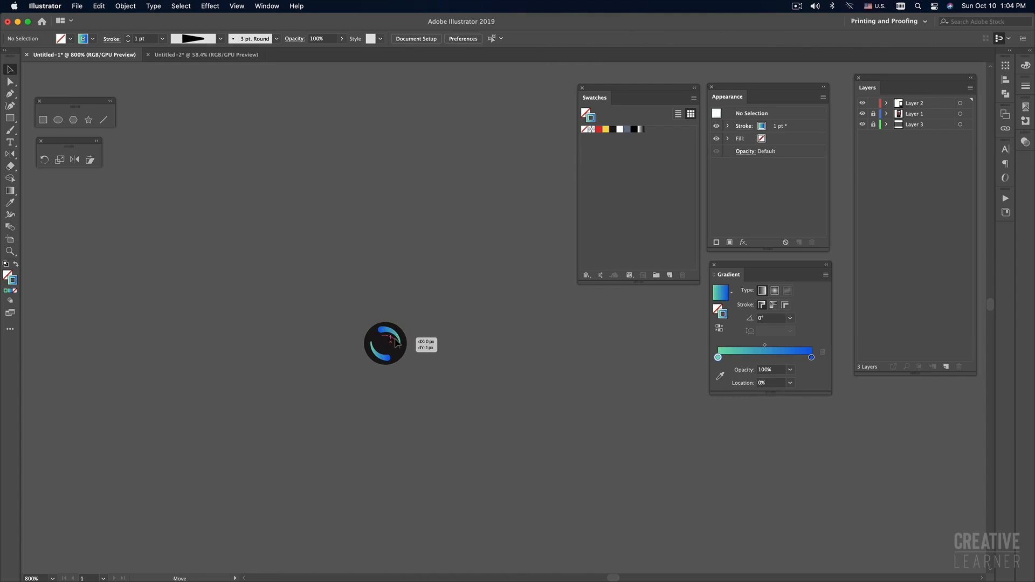
left_click(398, 343)
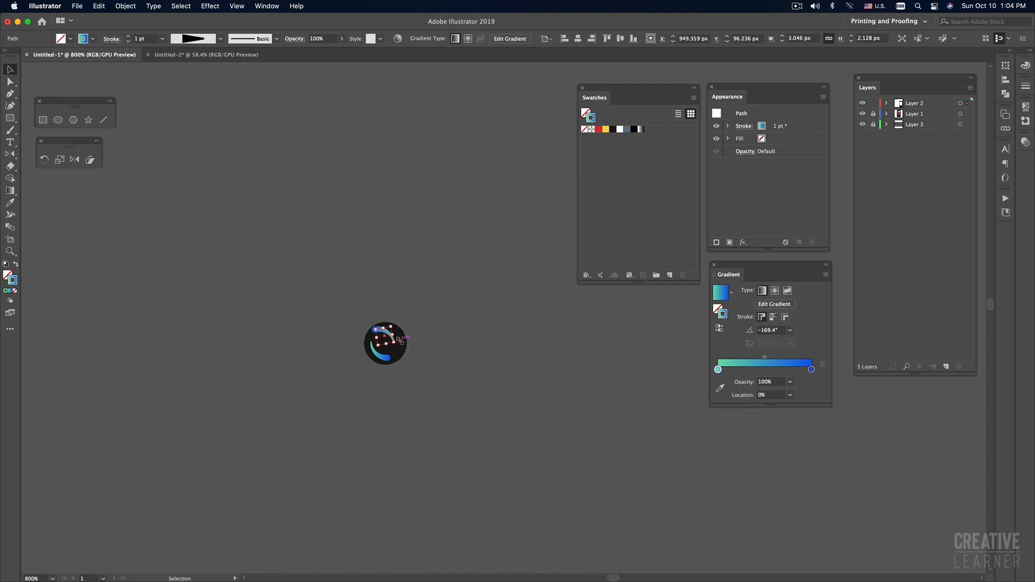
left_click(490, 353)
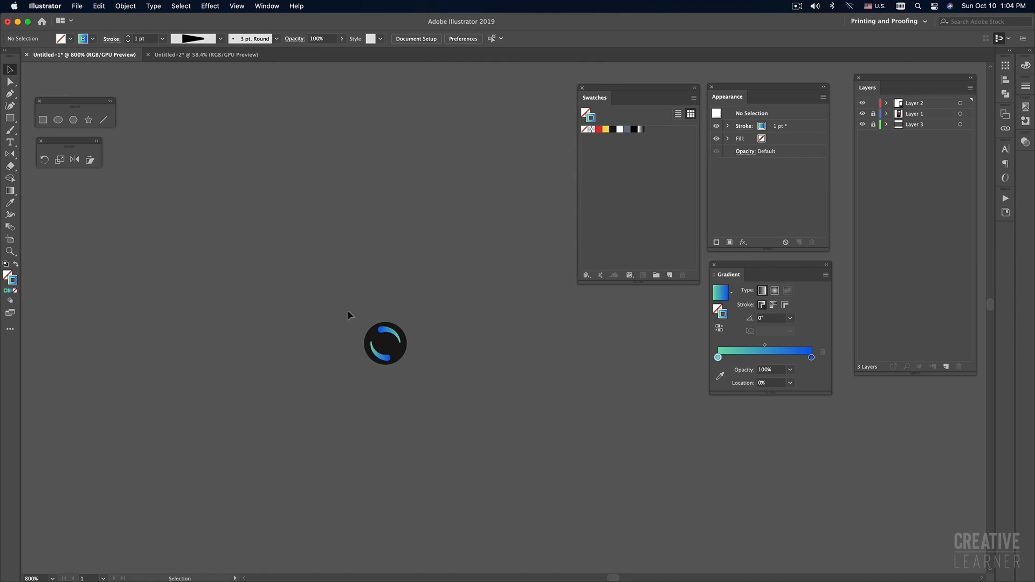
left_click_drag(383, 335, 387, 335)
left_click_drag(388, 338, 390, 338)
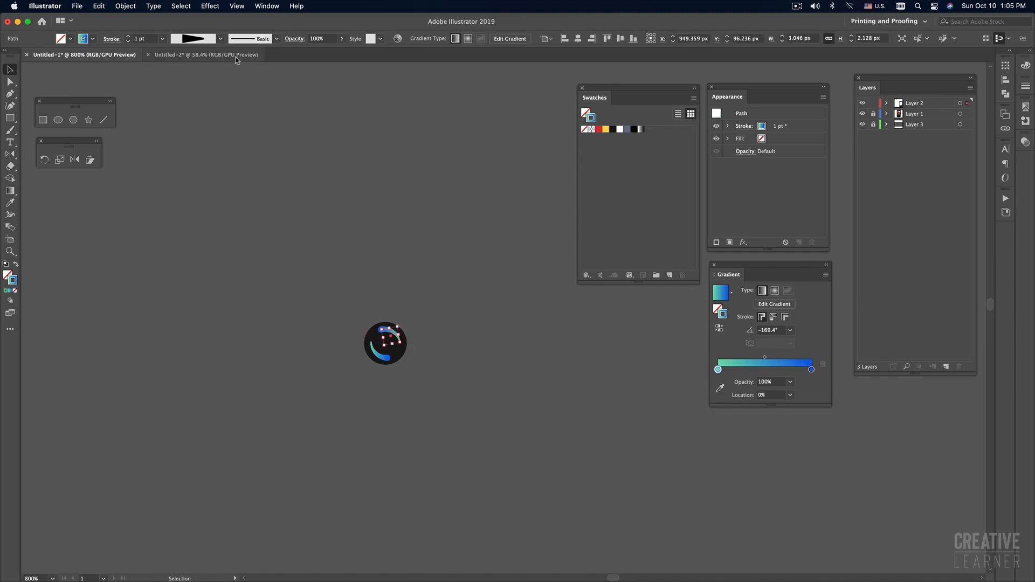
Step: Turn off Snap to Pixel and fine-tune the placement of the arcs inside the lens circle
left_click(237, 6)
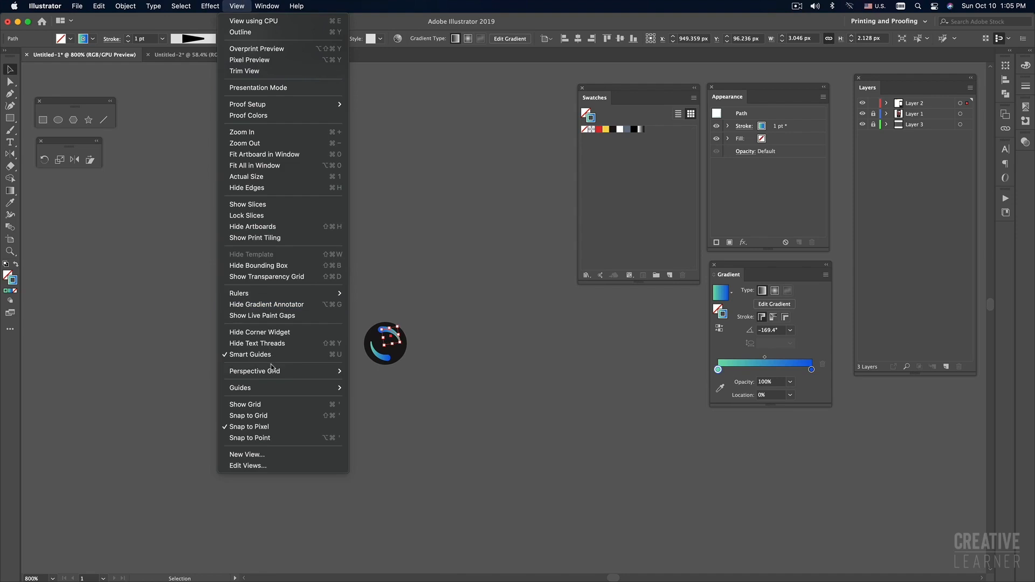
left_click(253, 428)
left_click(474, 396)
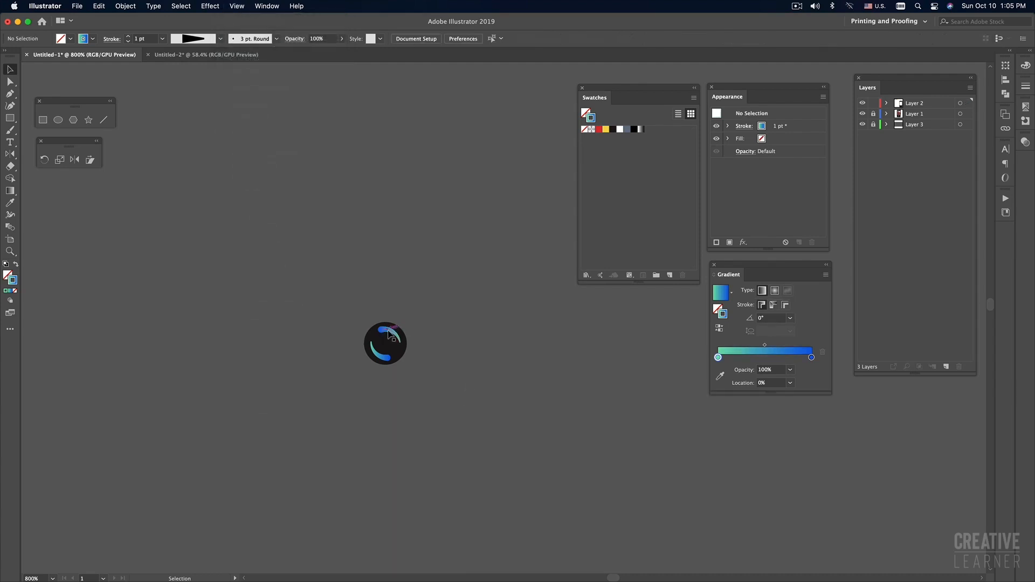
left_click(388, 333)
left_click(474, 354)
left_click_drag(389, 360, 394, 330)
left_click(486, 368)
left_click(438, 368, "alt+super")
left_click(438, 367, "alt+super")
left_click(438, 367, "alt+super")
left_click(437, 367, "alt+super")
left_click_drag(648, 287, 381, 317)
left_click_drag(280, 254, 366, 326)
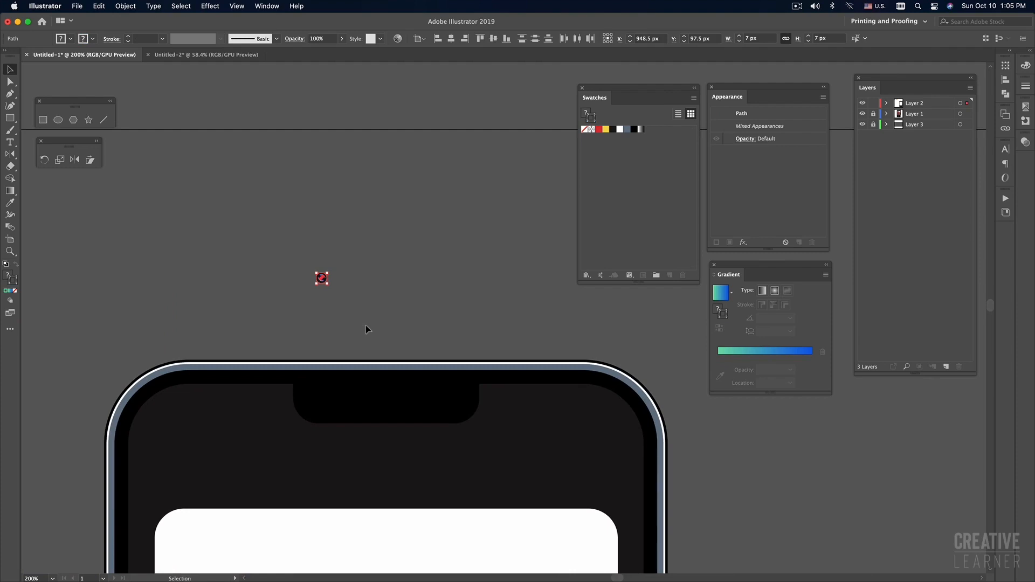
left_click(365, 329)
left_click_drag(263, 234, 413, 335)
left_click(268, 241)
left_click_drag(268, 243, 376, 289)
left_click(373, 290)
left_click_drag(273, 237, 373, 312)
key("a")
key("v")
left_click(374, 313)
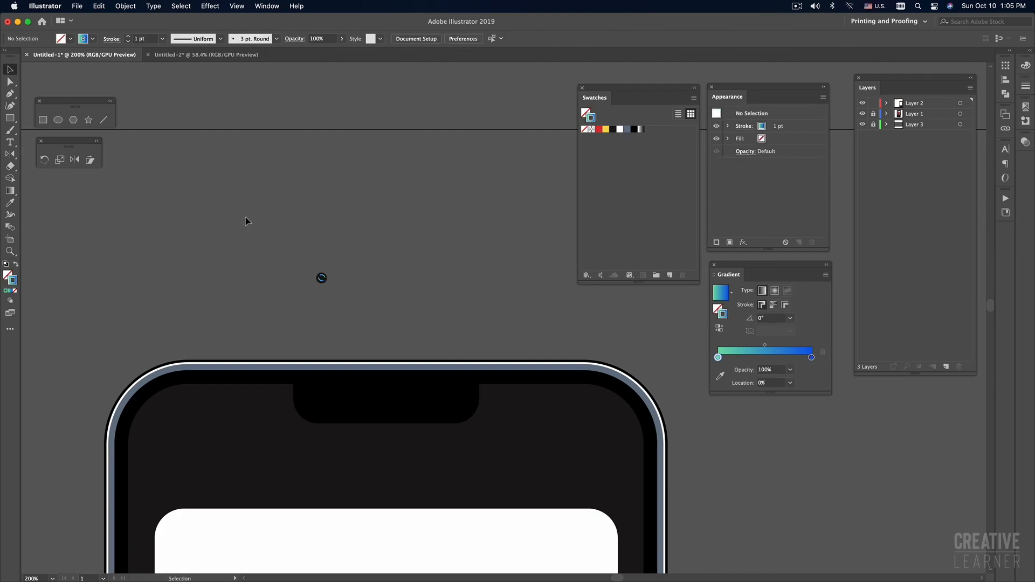
Step: Group the lens circle with its two arcs and place the group at the left end of the phone's notch
left_click_drag(256, 230, 357, 309)
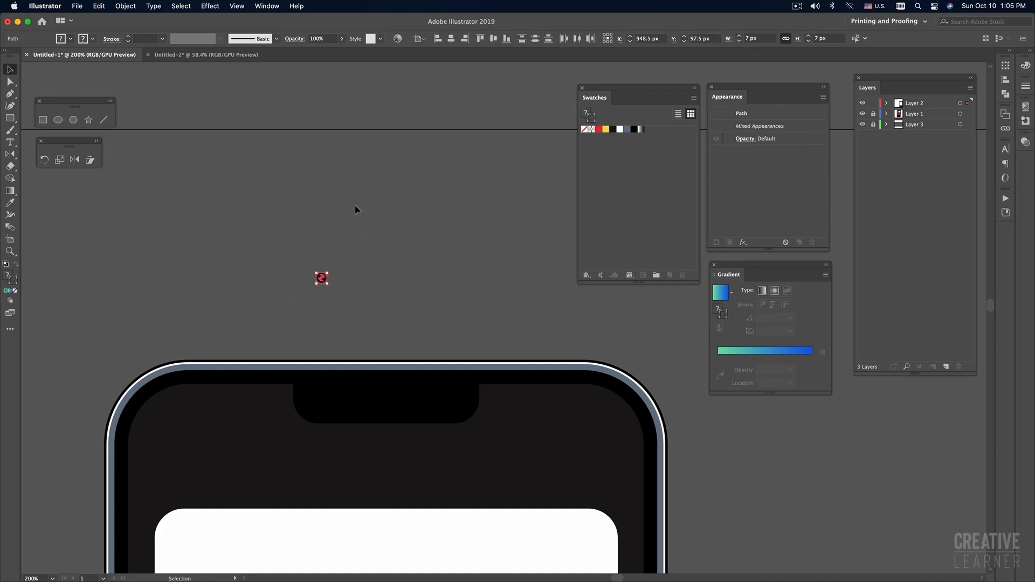
left_click(124, 6)
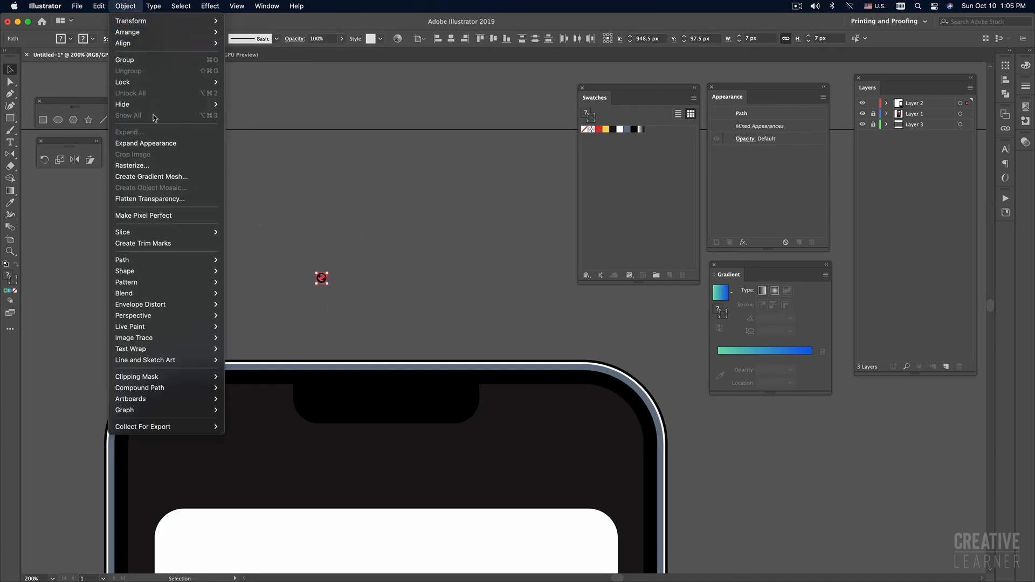
left_click(172, 65)
left_click(340, 214)
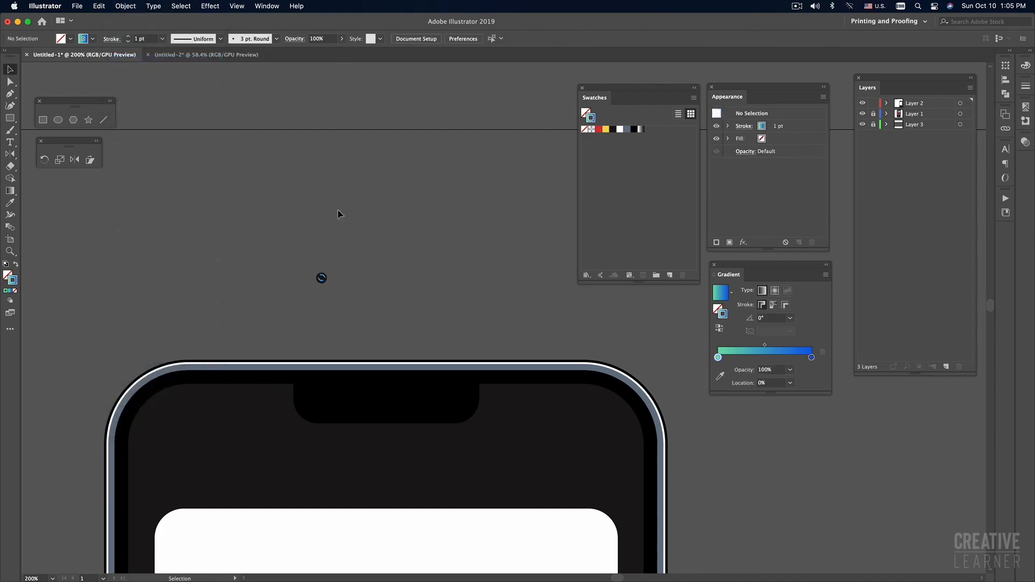
left_click_drag(323, 287, 325, 392)
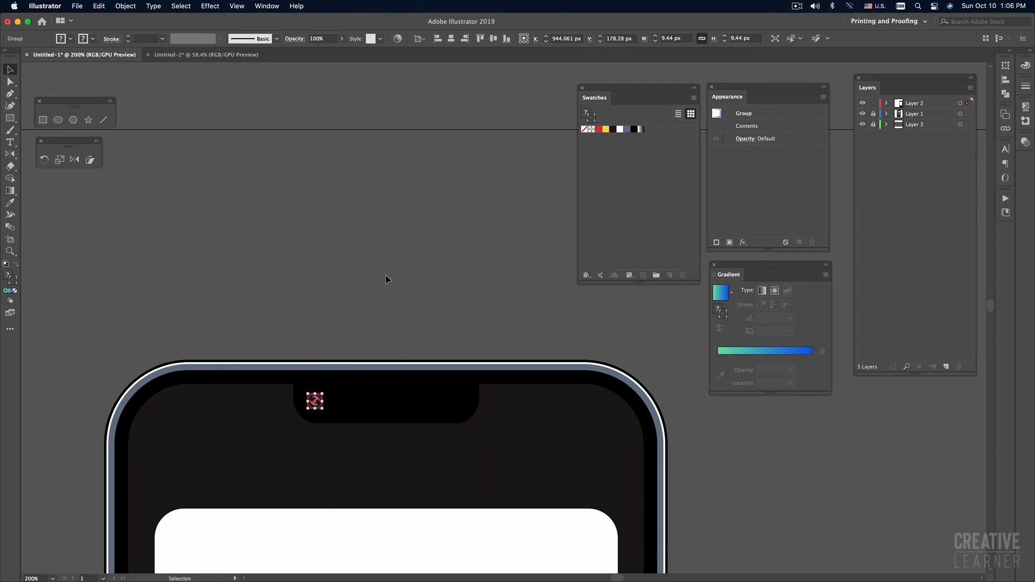
left_click(384, 274)
Step: Compare the drawn phone and its notch camera with the reference photo, checking which camera-screen icons remain to draw
left_click(453, 408, "alt+super")
left_click(453, 409, "alt+super")
left_click_drag(457, 352, 406, 409)
left_click(424, 374, "alt+super")
left_click_drag(430, 370, 347, 413)
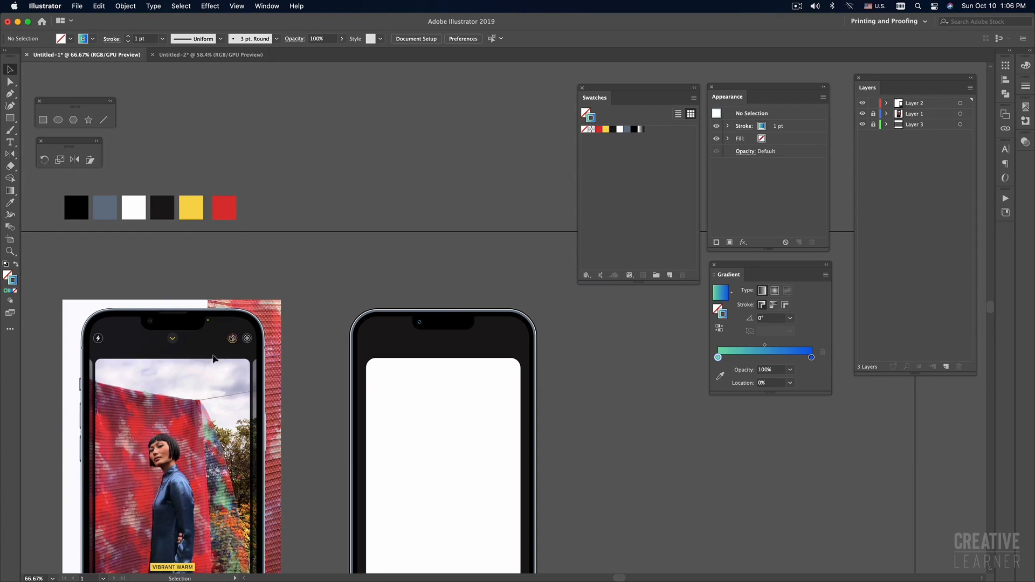
scroll(430, 367, "down", 3)
left_click(430, 368, "alt+super")
left_click_drag(451, 388, 374, 373)
left_click(407, 414, "super")
left_click_drag(441, 422, 296, 481)
left_click_drag(532, 420, 616, 431)
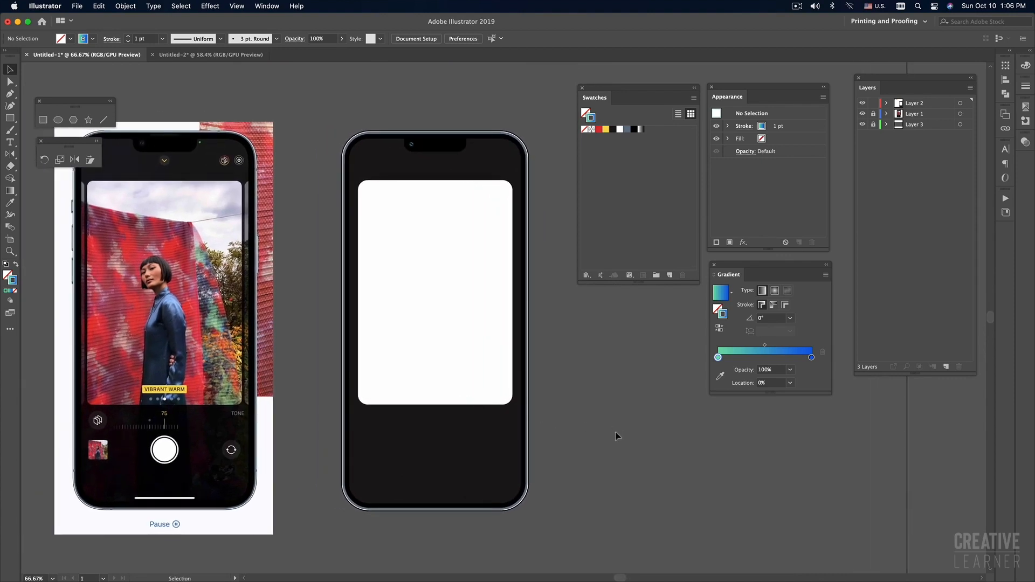
left_click_drag(616, 432, 623, 456)
left_click_drag(400, 272, 386, 336)
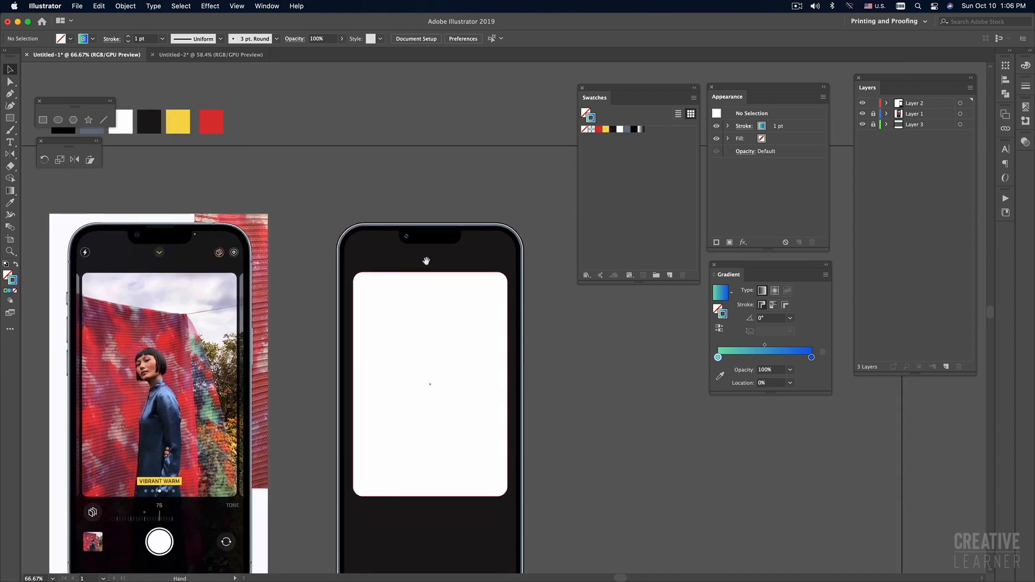
left_click(186, 269, "super")
left_click_drag(498, 299, 186, 301)
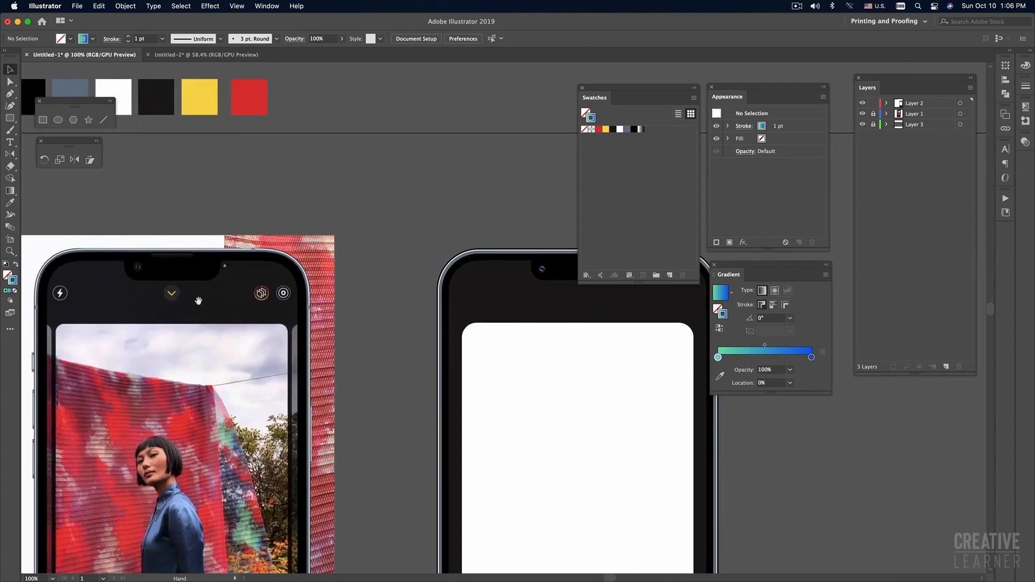
left_click_drag(455, 301, 353, 304)
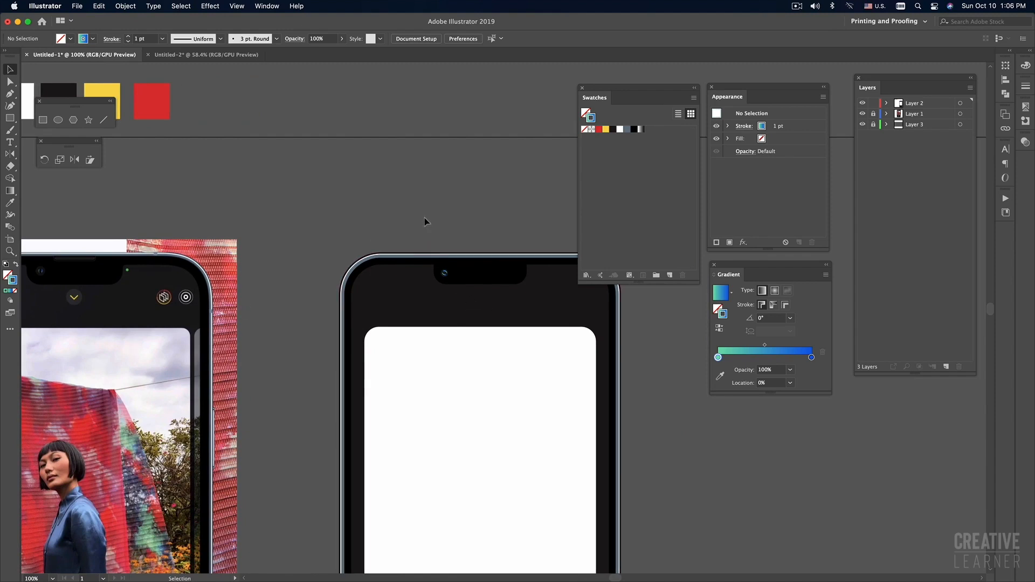
Step: Draw a circle about 31 px in diameter above the phone and remove its stroke
left_click(58, 119)
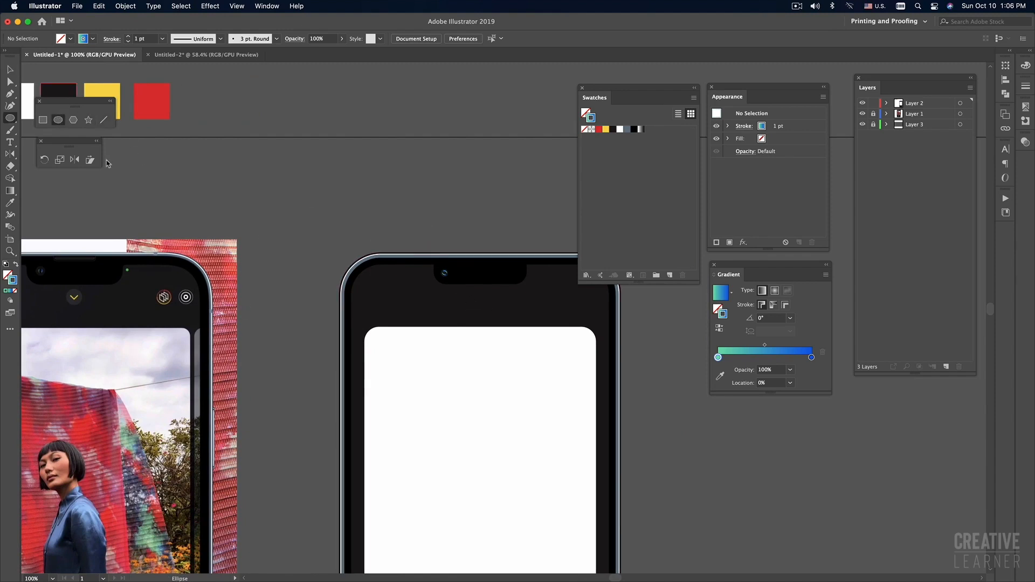
left_click_drag(445, 191, 468, 214)
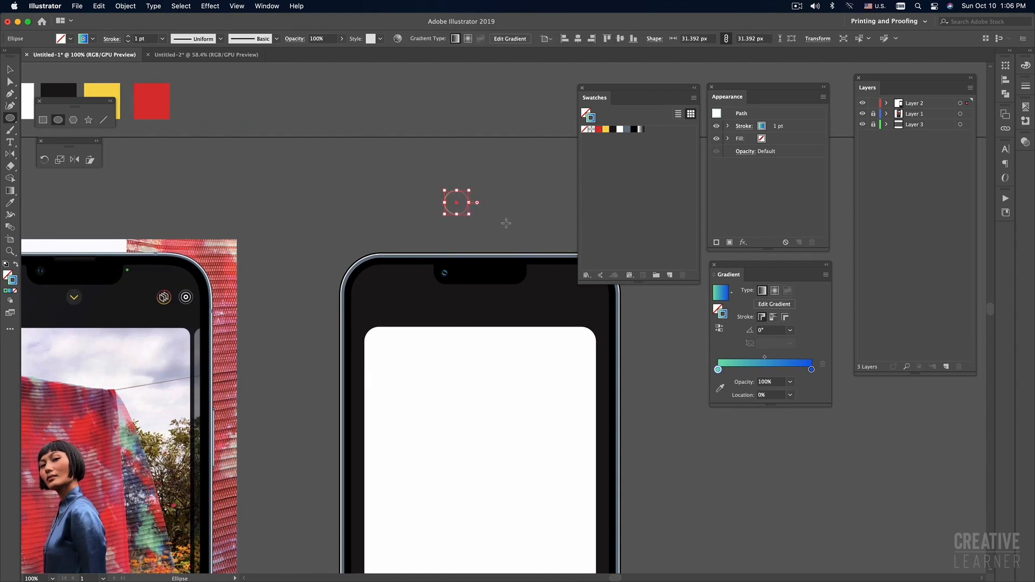
left_click(585, 130)
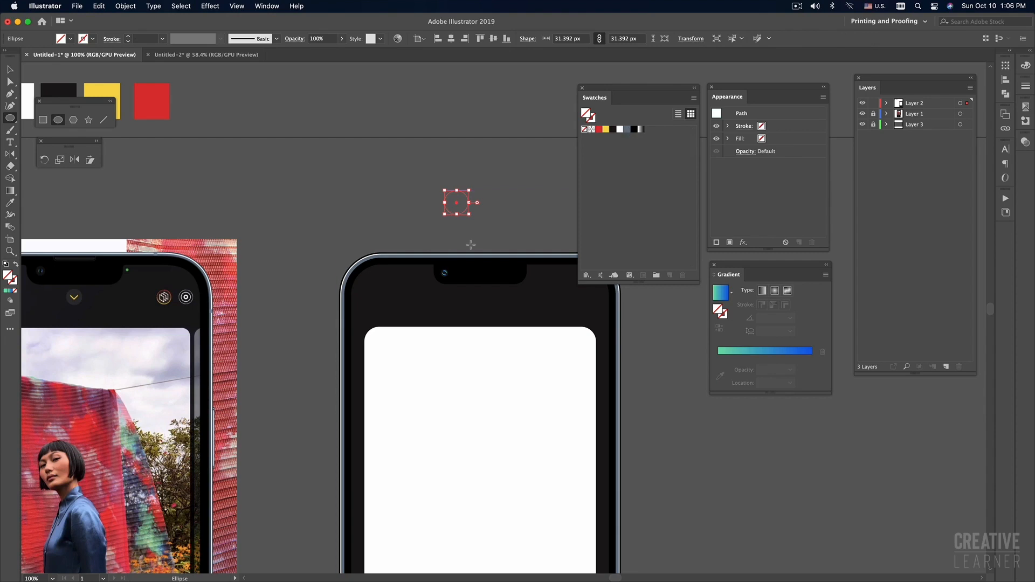
Step: Fill the circle with the dark grey sampled from the chevron button in the reference photo
key("i")
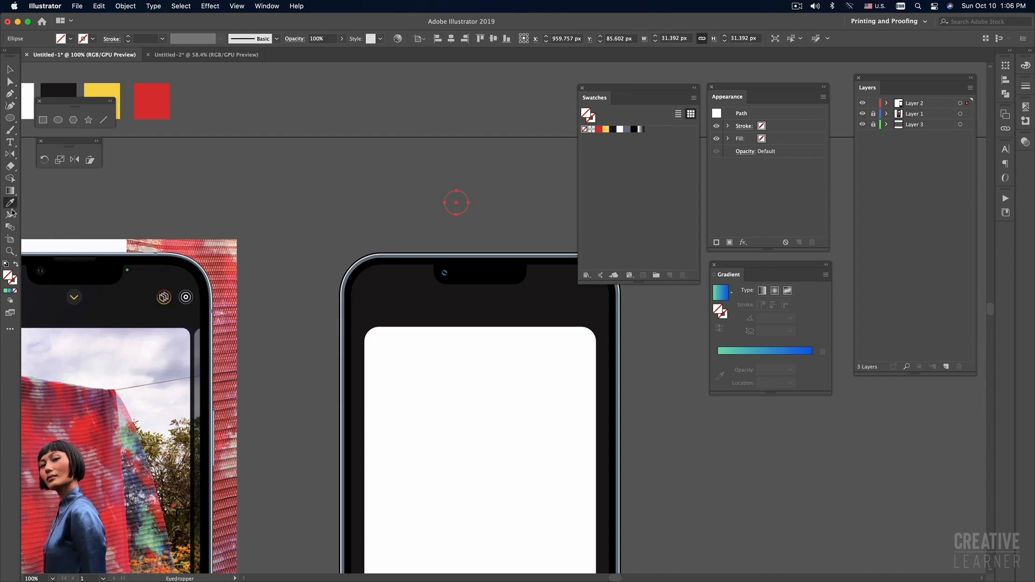
left_click(75, 294)
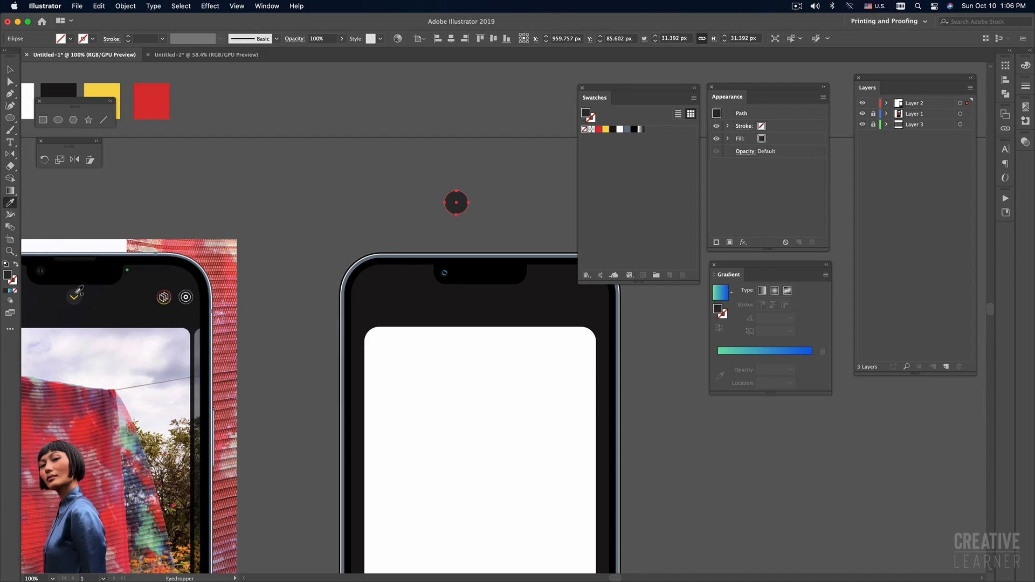
key("v")
left_click(483, 239)
left_click(463, 210)
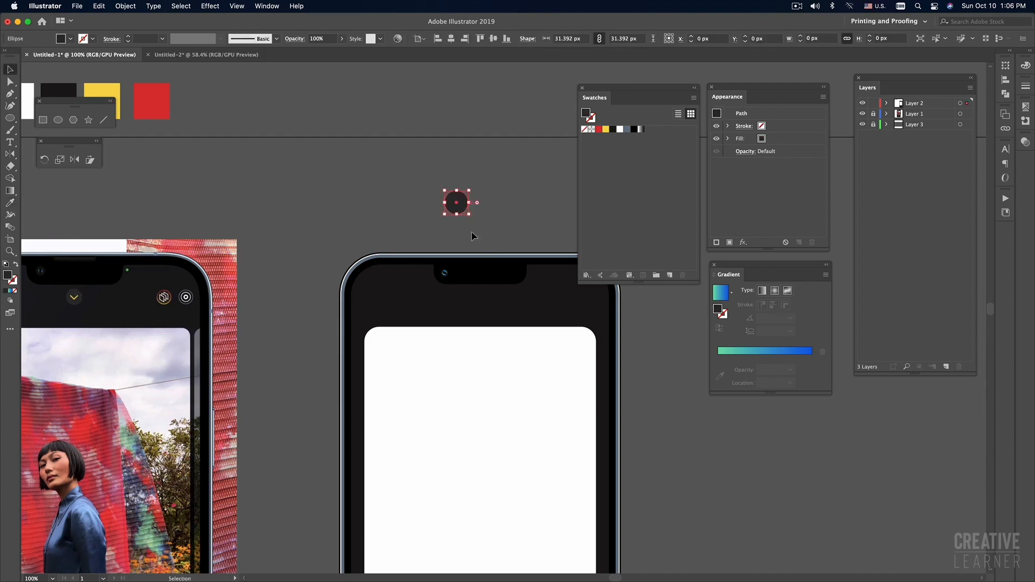
Step: Scale the dark grey circle down and center it between the phone's notch and the white screen area
left_click_drag(469, 215, 478, 310)
left_click(499, 237)
key("super+shift+a")
left_click(483, 308)
left_click_drag(481, 308, 444, 418)
key("super+shift+a")
left_click(476, 346, "super")
mouse_move(493, 351)
left_mouse_down()
mouse_move(494, 342)
mouse_move(477, 360)
left_mouse_up()
left_click(497, 238)
left_click(482, 338, "alt+super")
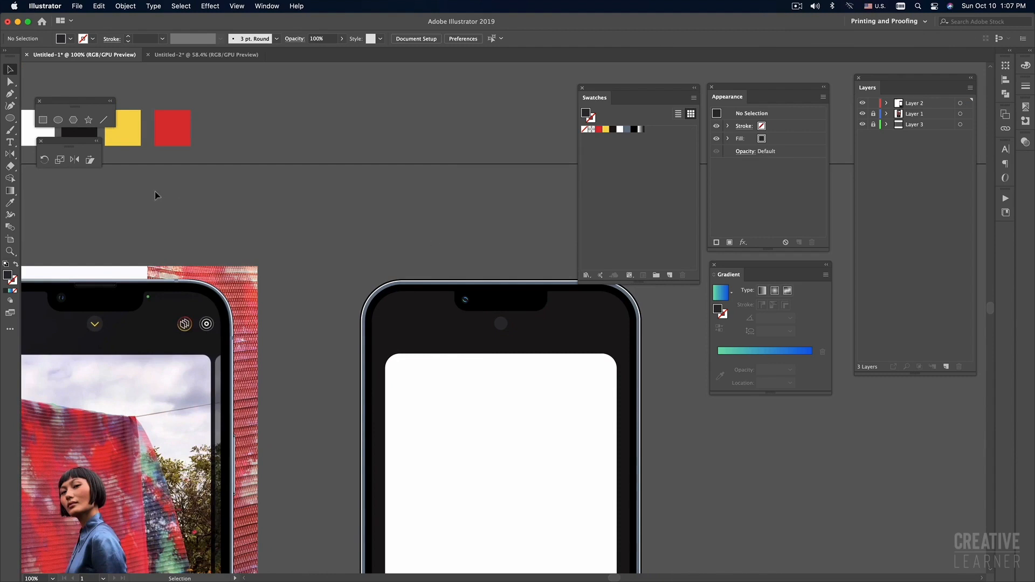
Step: Draw a rectangle about 37 by 33 px above the phone and give it a yellow stroke with no fill
left_click(43, 120)
left_click_drag(366, 207, 395, 231)
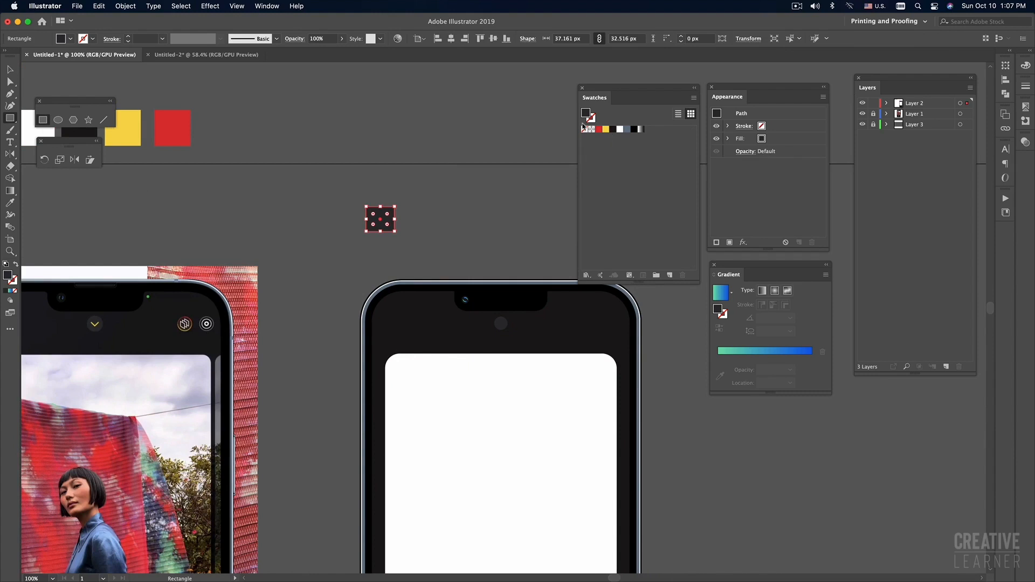
key("shift+x")
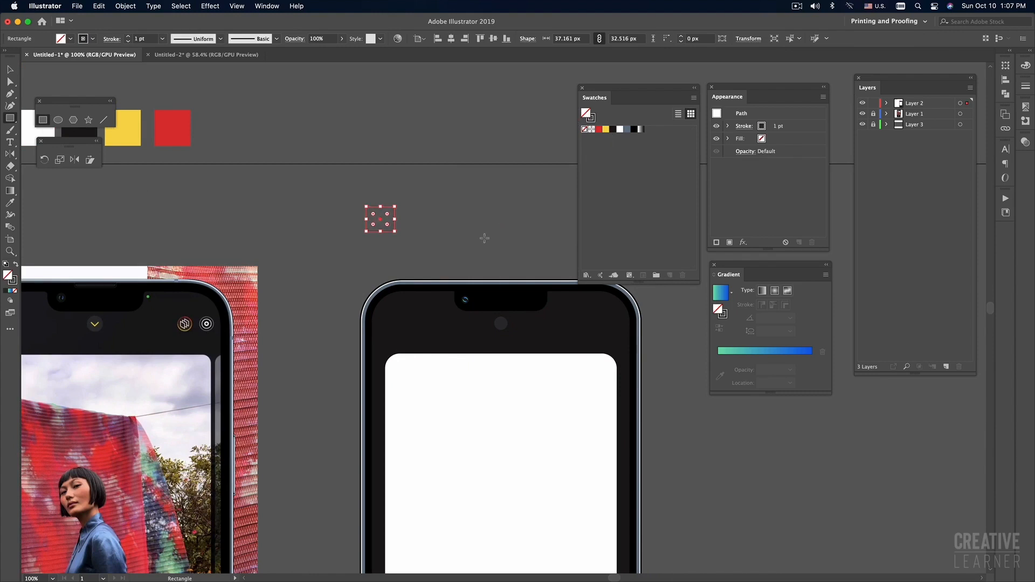
key("v")
left_click_drag(407, 205, 385, 241)
left_click(606, 129)
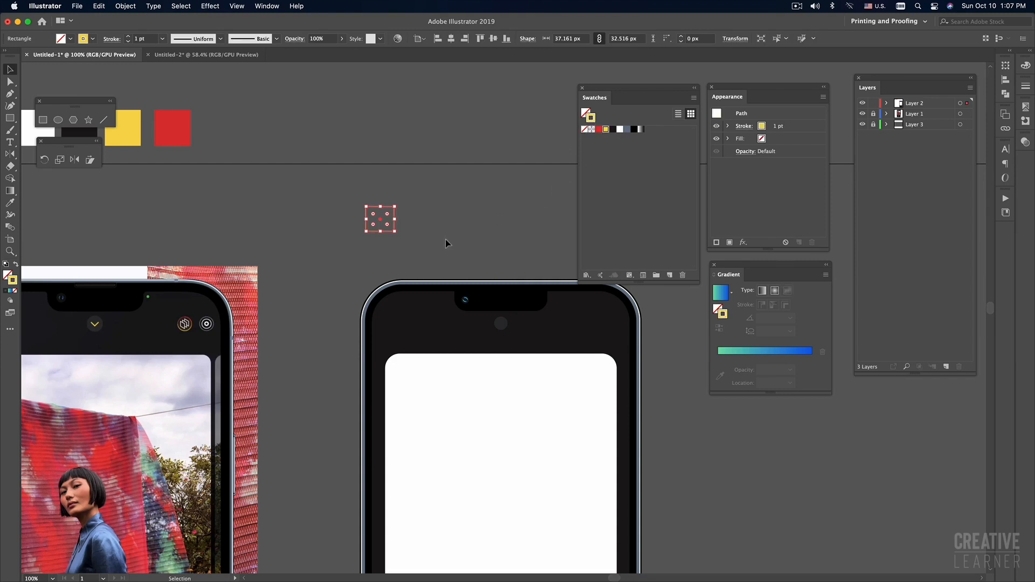
Step: Delete the yellow-outlined rectangle above the phone
left_click(408, 205)
left_click_drag(408, 205, 387, 240)
left_click_drag(399, 203, 478, 252)
left_click(486, 255)
left_click_drag(414, 195, 331, 261)
key("Delete")
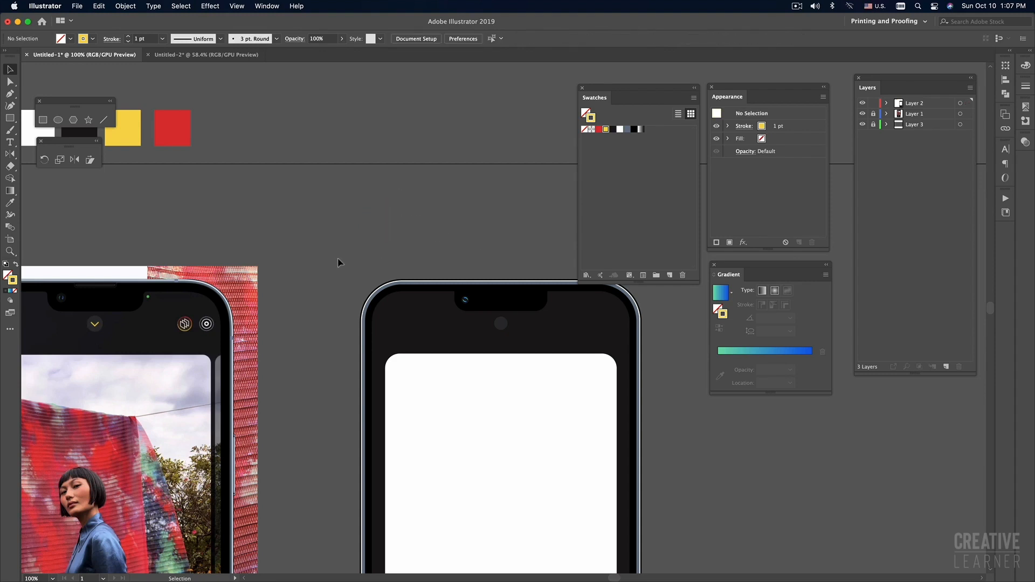
Step: Draw a yellow-outlined square above the phone and rotate it 45 degrees into a diamond about 51 px wide
left_click(42, 122)
left_click_drag(373, 212, 402, 240)
key("v")
left_click(409, 212)
left_click(381, 240)
left_click_drag(407, 209, 419, 227)
Step: Delete the diamond's top anchor point to leave an open, downward-pointing chevron
key("a")
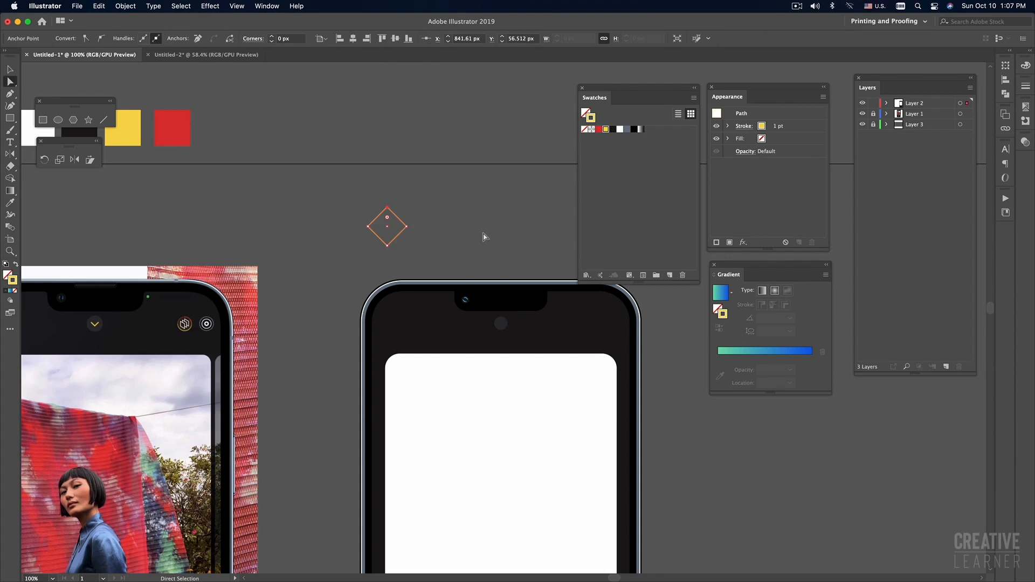
left_click(370, 196)
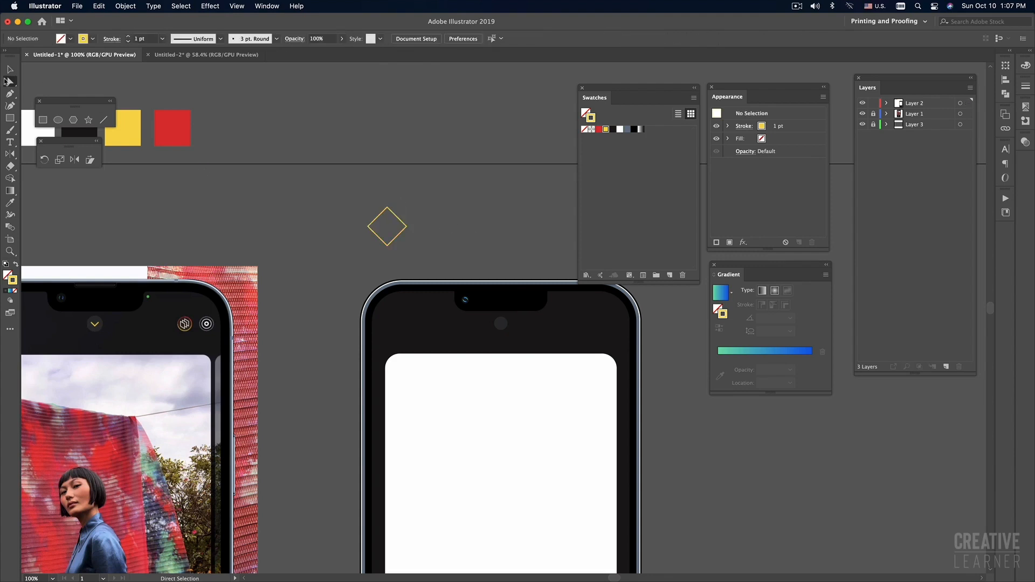
left_click(399, 216)
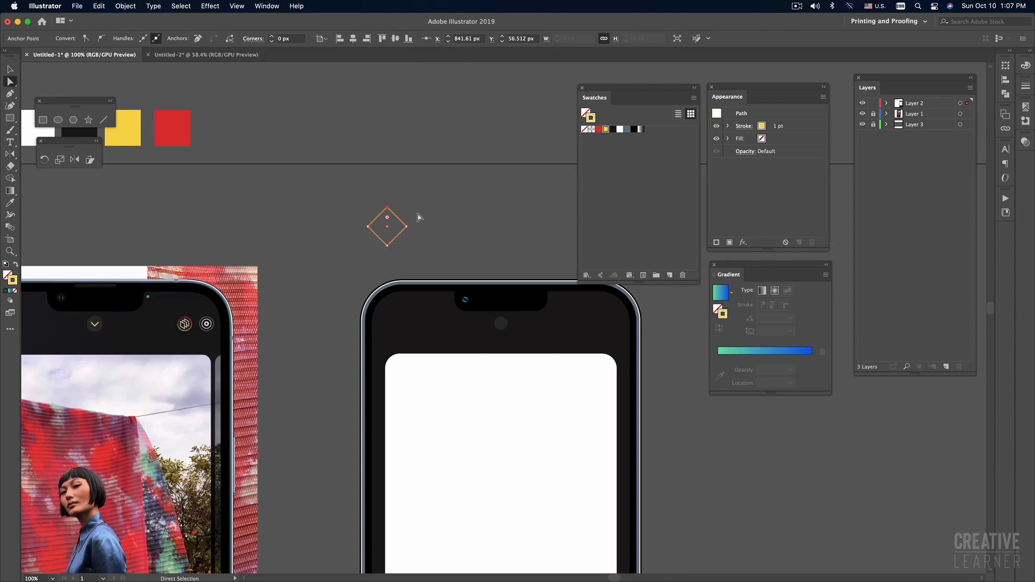
key("Delete")
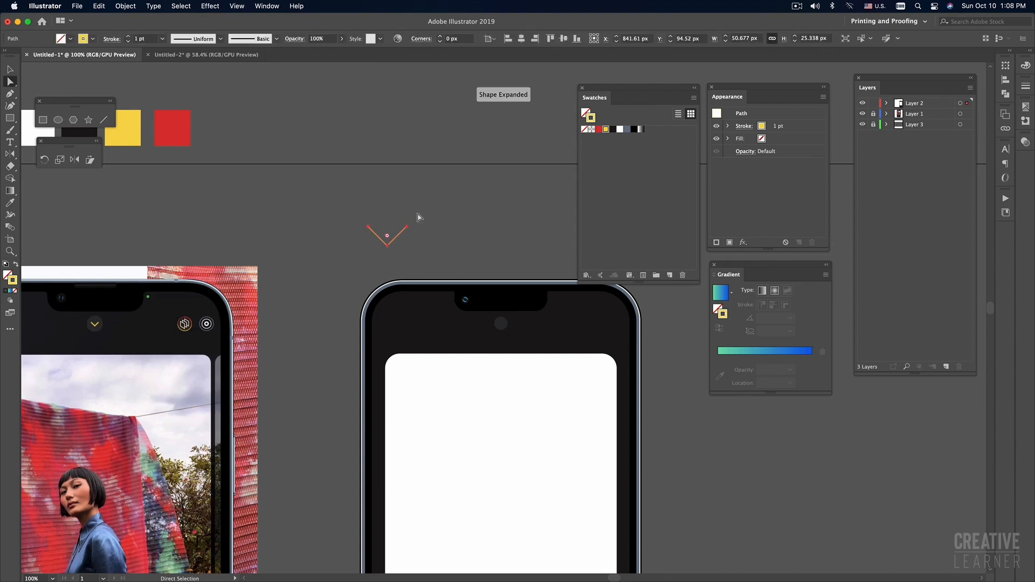
left_click(466, 227)
Step: Move the yellow chevron onto the dark grey circle below the notch and scale it down to about 13 px wide
key("v")
left_click(400, 235)
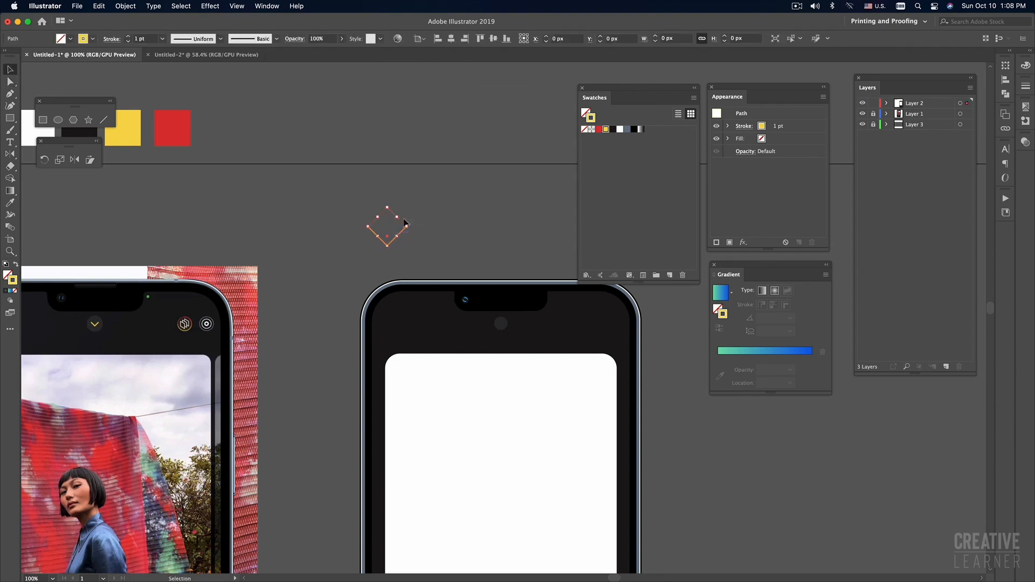
mouse_move(389, 209)
left_mouse_down()
mouse_move(390, 234)
mouse_move(459, 300)
mouse_move(507, 323)
left_mouse_up()
left_click(471, 247)
left_click(527, 345, "super")
left_click(527, 345, "super")
left_click(457, 281, "super")
left_click_drag(456, 282, 463, 373)
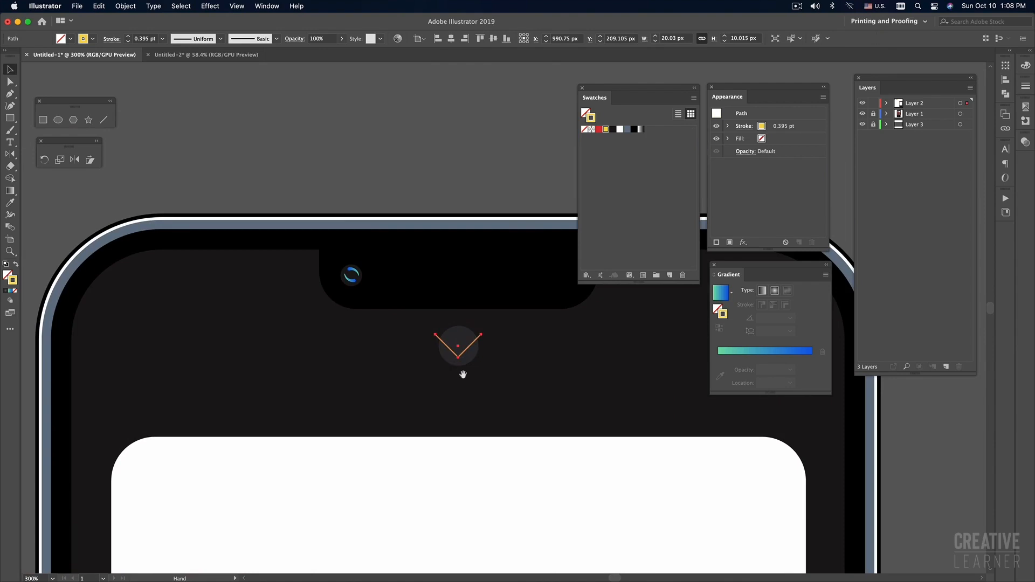
left_click_drag(461, 315, 458, 326)
left_click(484, 199)
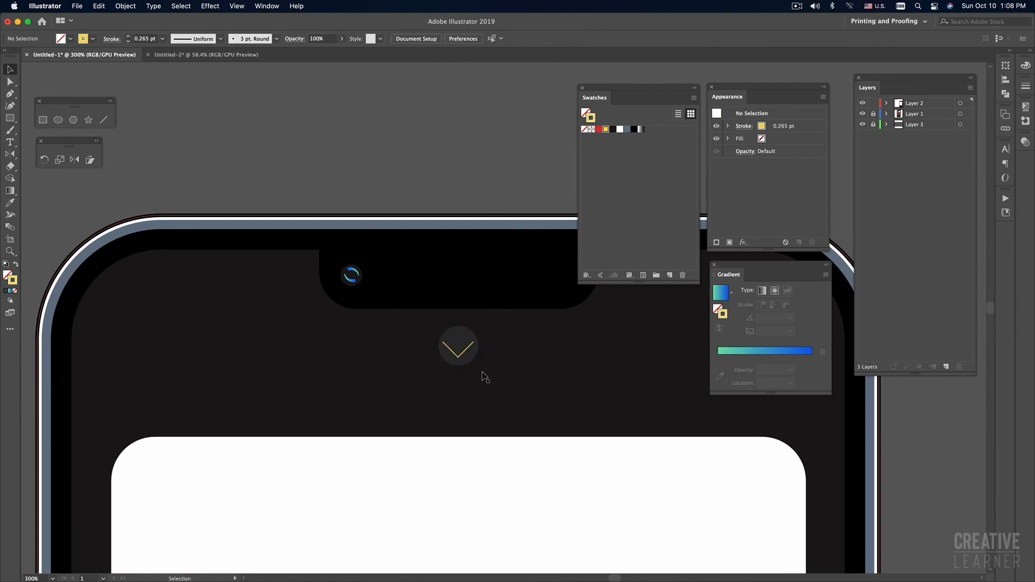
Step: Set the chevron's stroke weight to 1 pt
left_click(464, 353)
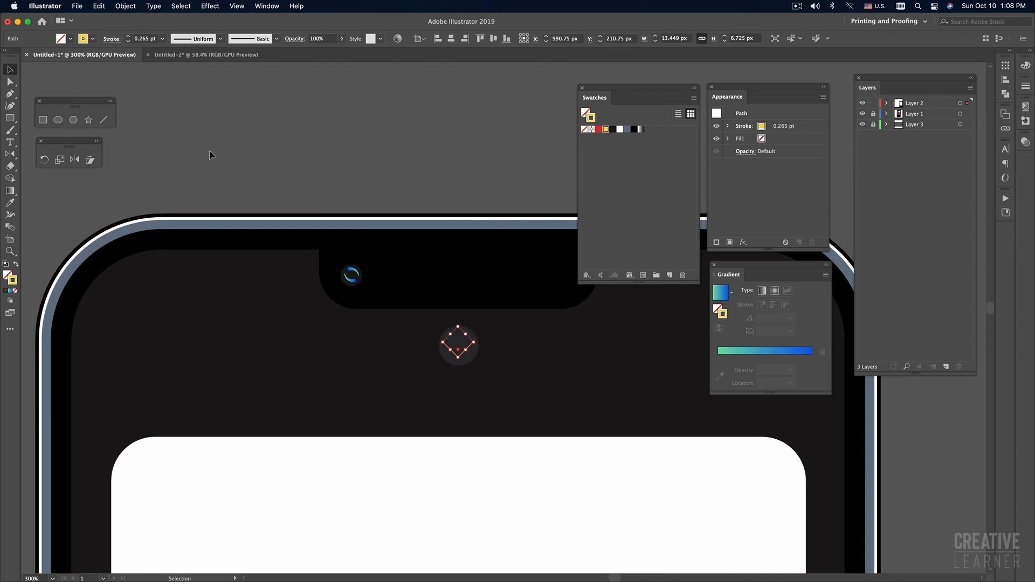
left_click(129, 37)
left_click(130, 37)
left_click(390, 182)
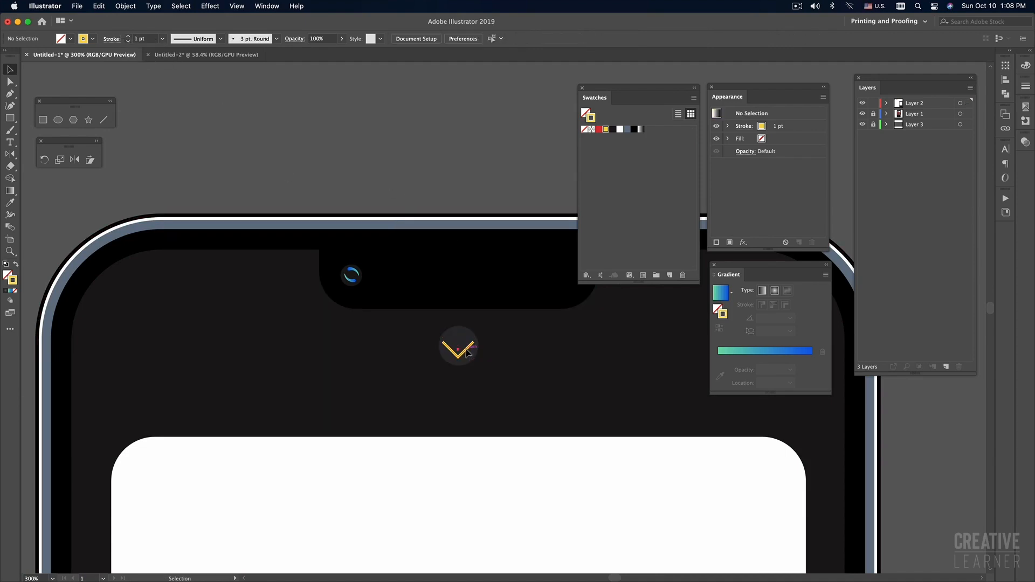
Step: Align the chevron's vertical center to the dark grey circle, using the circle as the key object
left_click(465, 342)
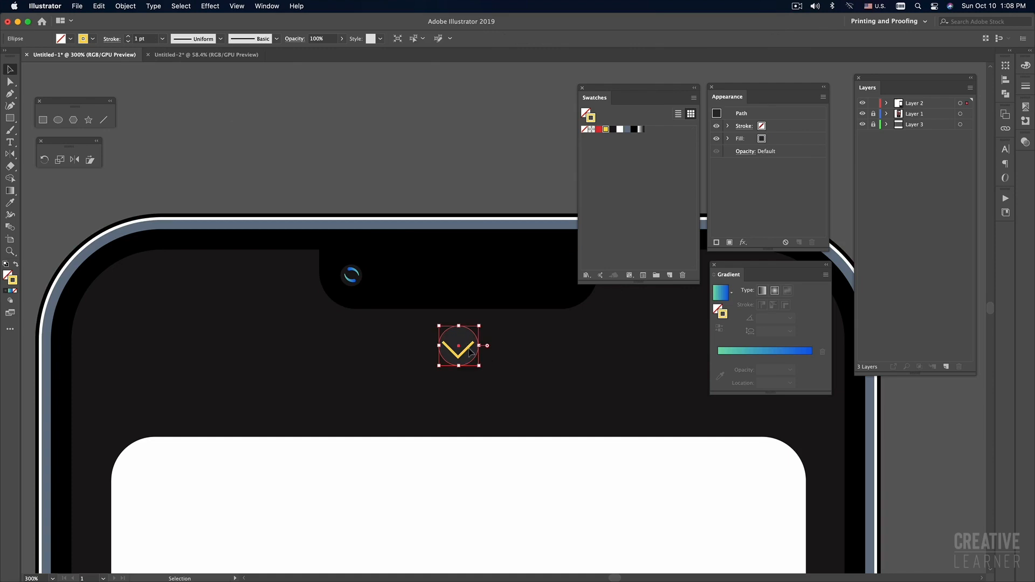
left_click(469, 350)
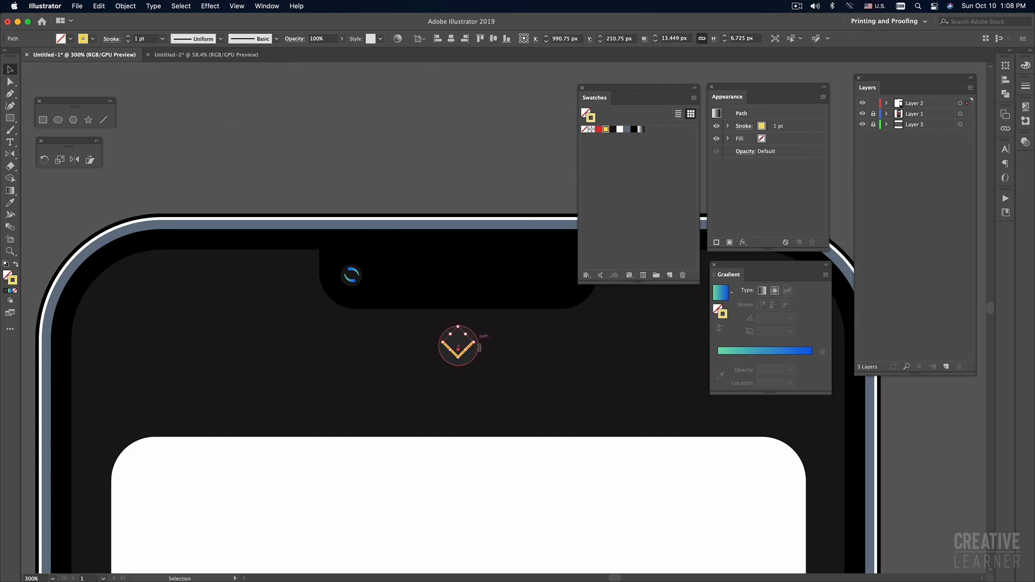
left_click(468, 364, "shift")
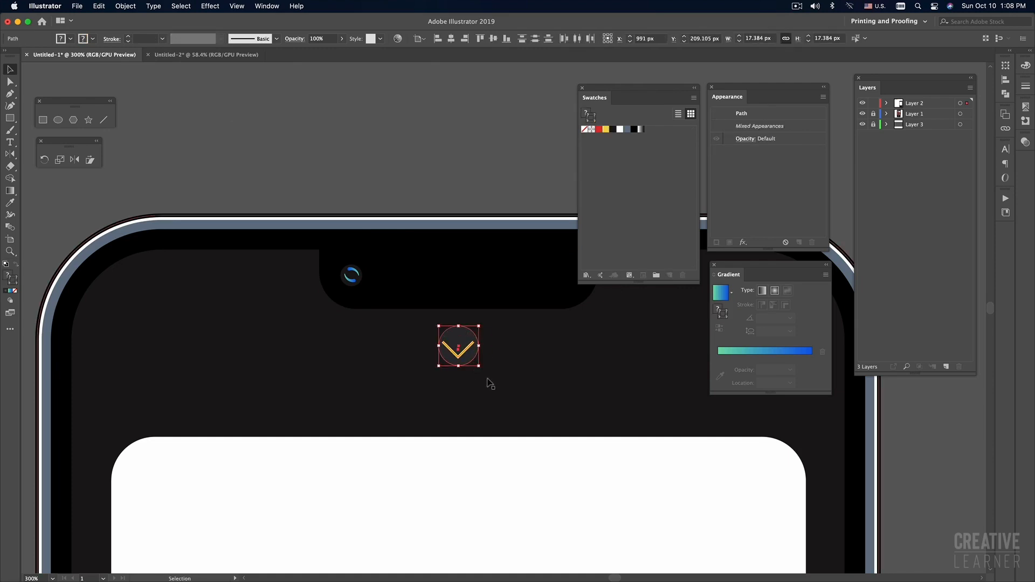
left_click(476, 365)
left_click(494, 38)
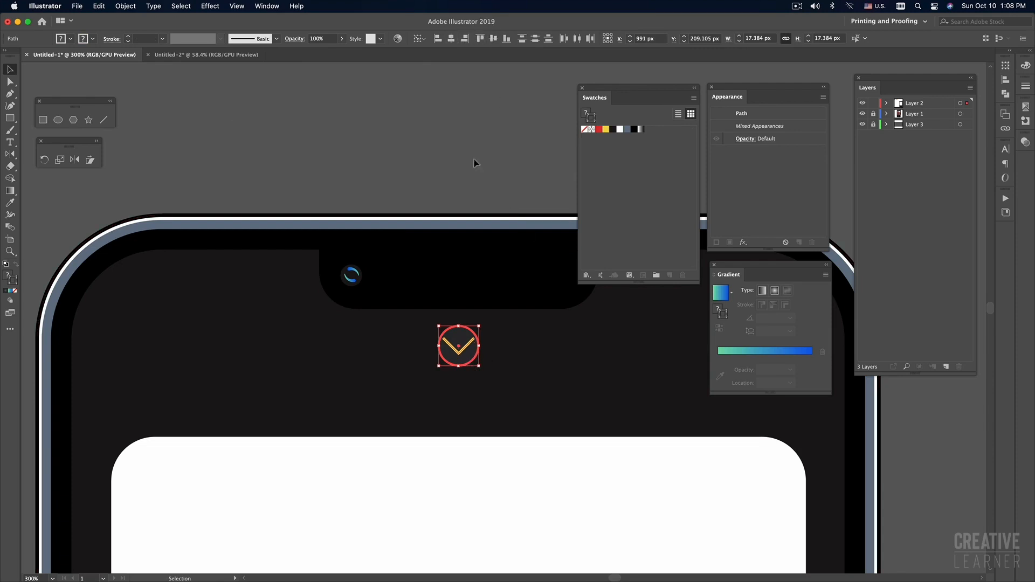
Step: Scale the chevron down to about 11 px wide and center it horizontally and vertically with the dark grey circle
left_click(468, 338)
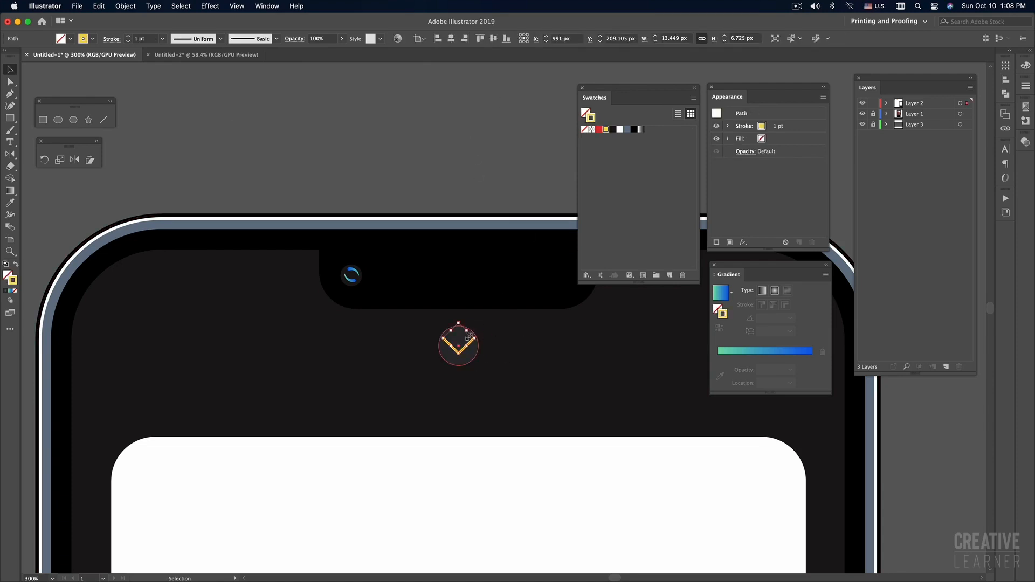
key("super+equal")
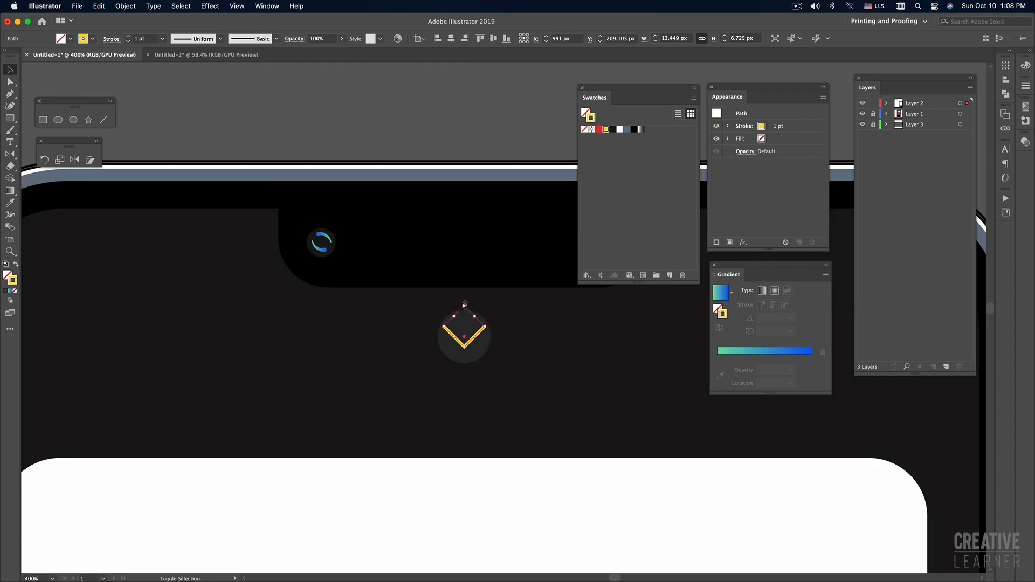
left_click_drag(465, 305, 464, 310)
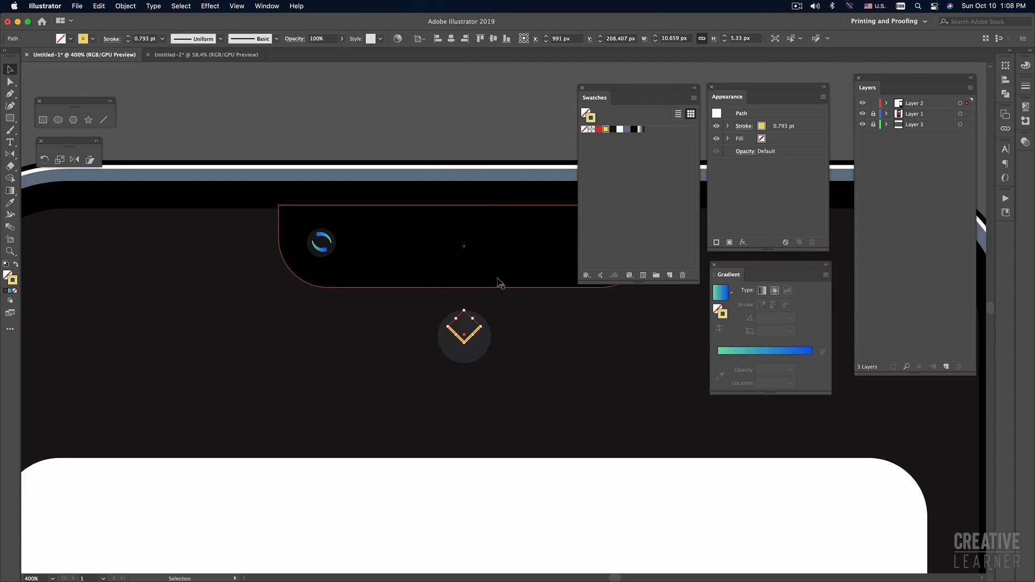
left_click(465, 362, "shift")
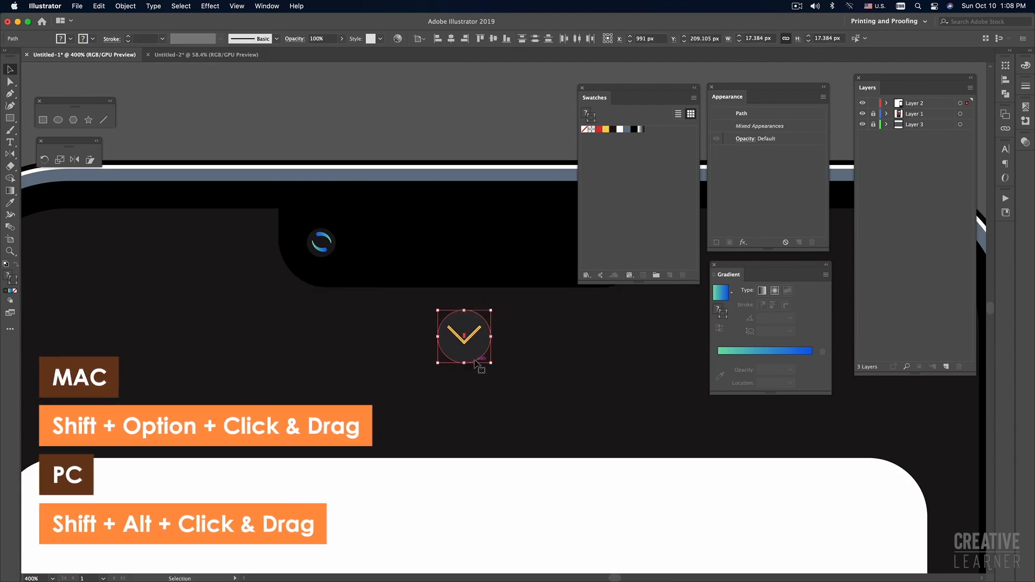
left_click(452, 39)
left_click(492, 40)
left_click(488, 118)
key("space")
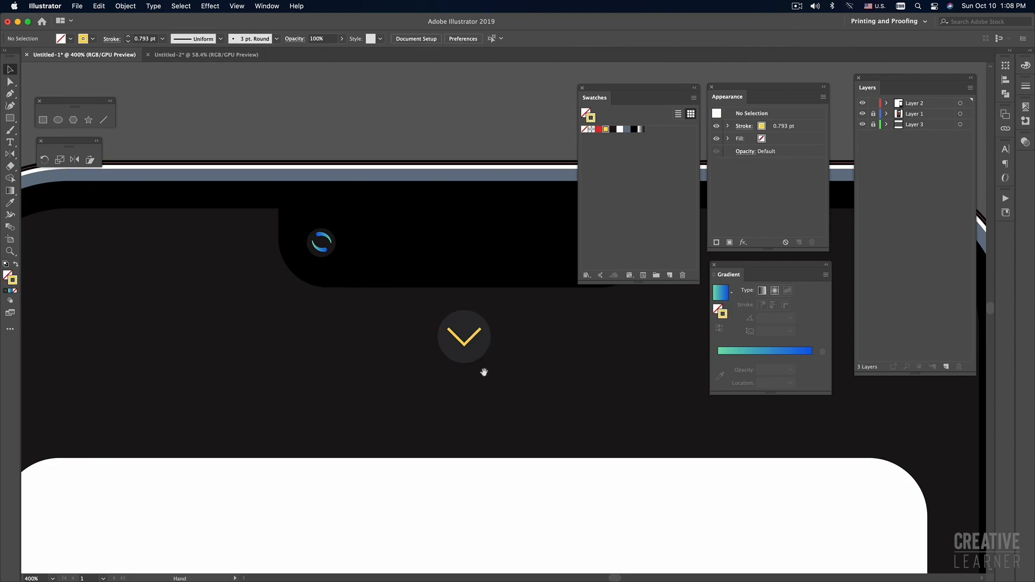
Step: Draw a circle about 73 px in diameter below the phone's white screen area, with a white fill and no stroke
scroll(485, 372, "down", 10)
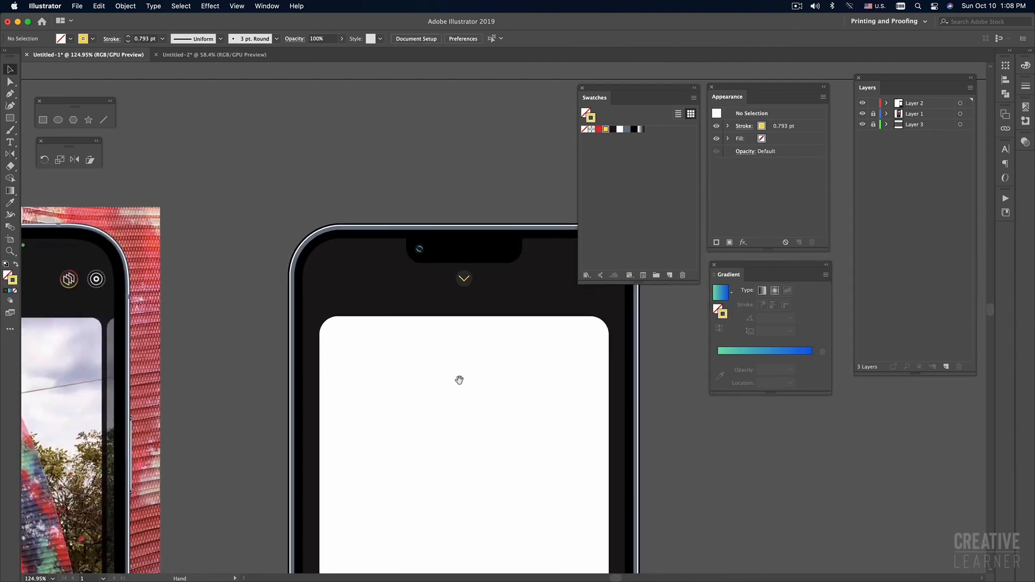
scroll(463, 374, "down", 5)
scroll(494, 350, "down", 3)
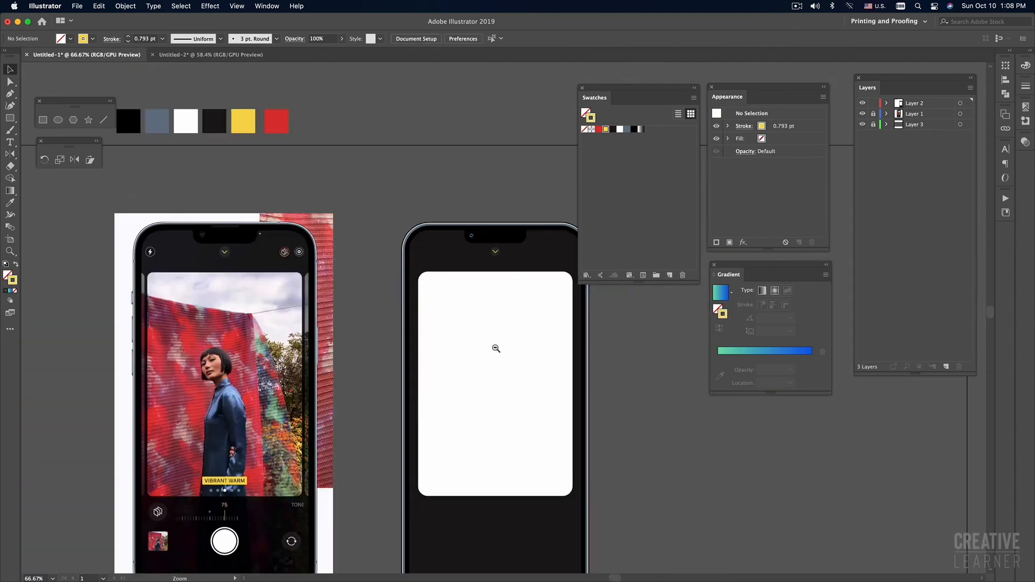
left_click_drag(496, 348, 445, 353)
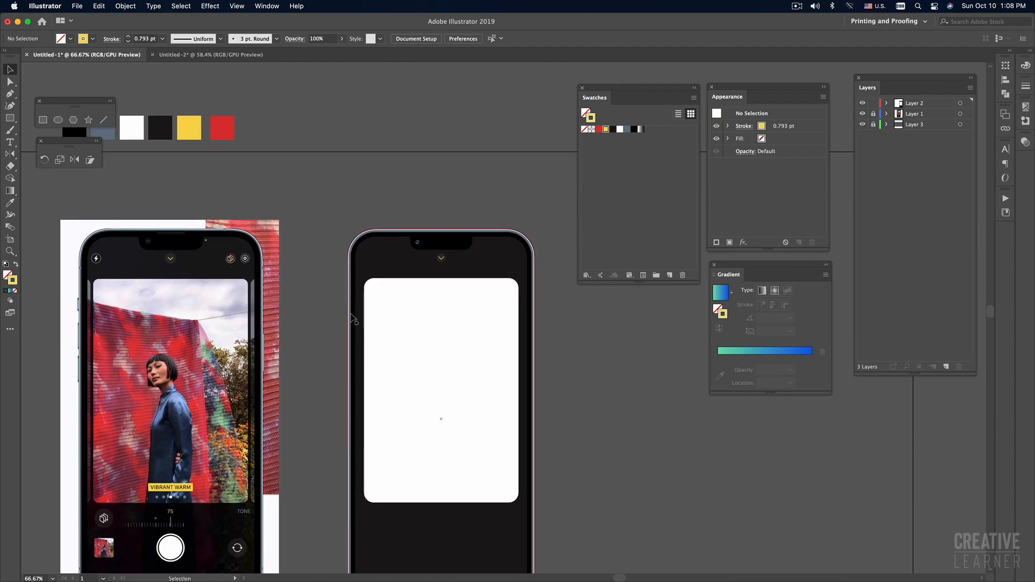
scroll(485, 378, "down", 3)
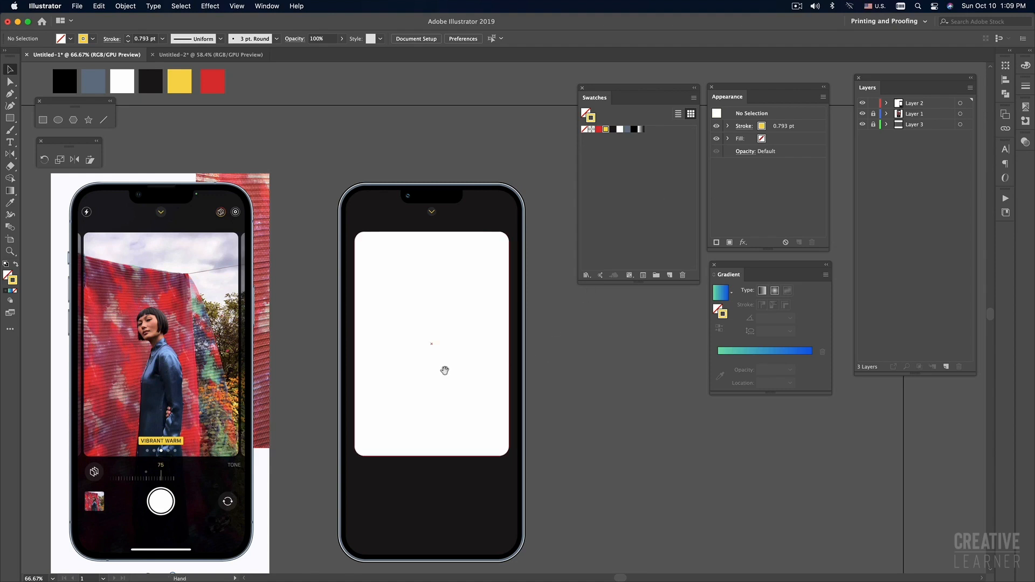
left_click_drag(443, 372, 453, 324)
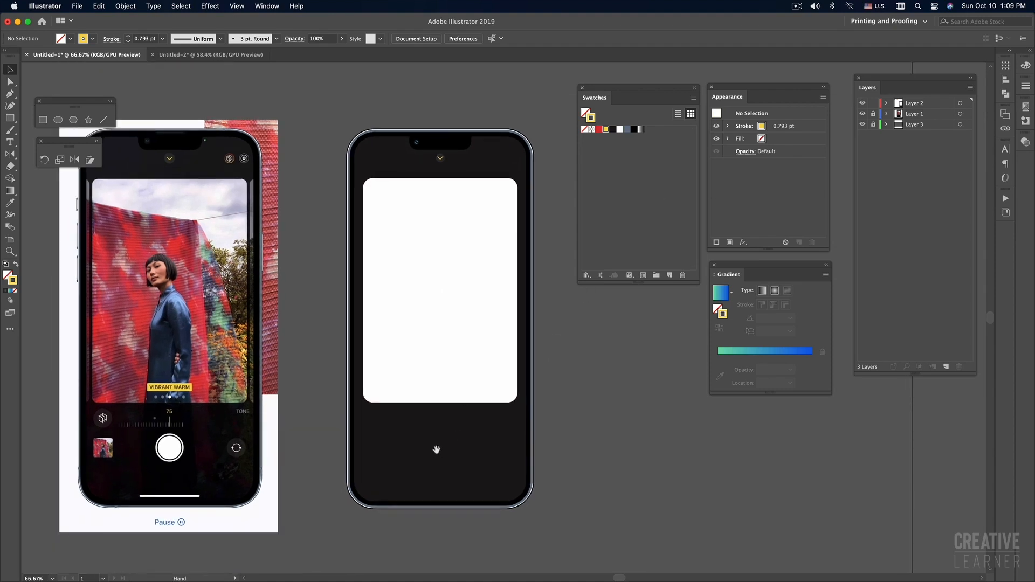
left_click(58, 120)
left_click_drag(430, 440, 467, 477)
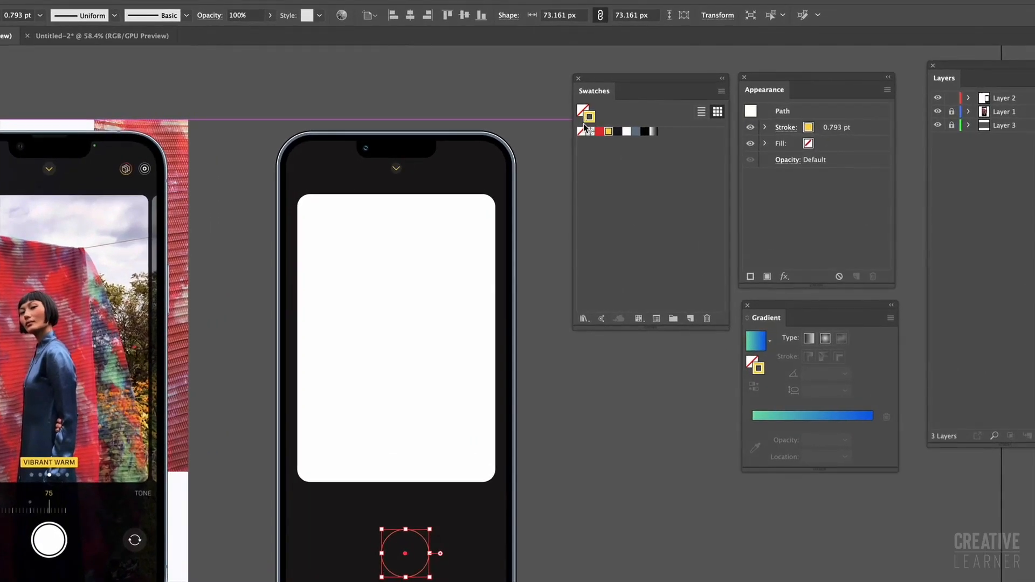
left_click(582, 132)
left_click(582, 112)
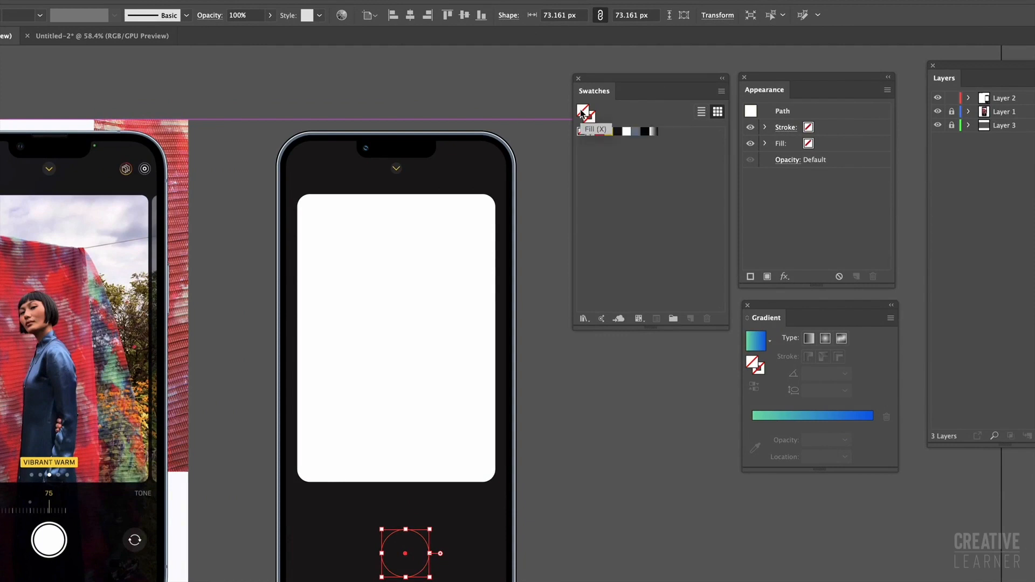
left_click(626, 132)
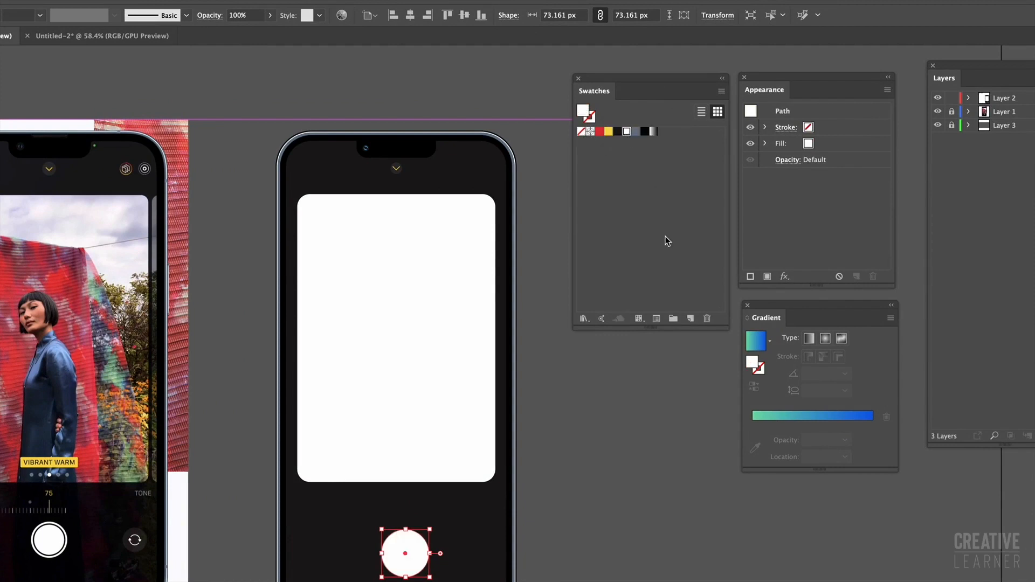
Step: Center the white shutter circle horizontally on the phone body, using the body as the key object
left_click(547, 429, "alt+super")
left_click_drag(544, 425, 609, 453)
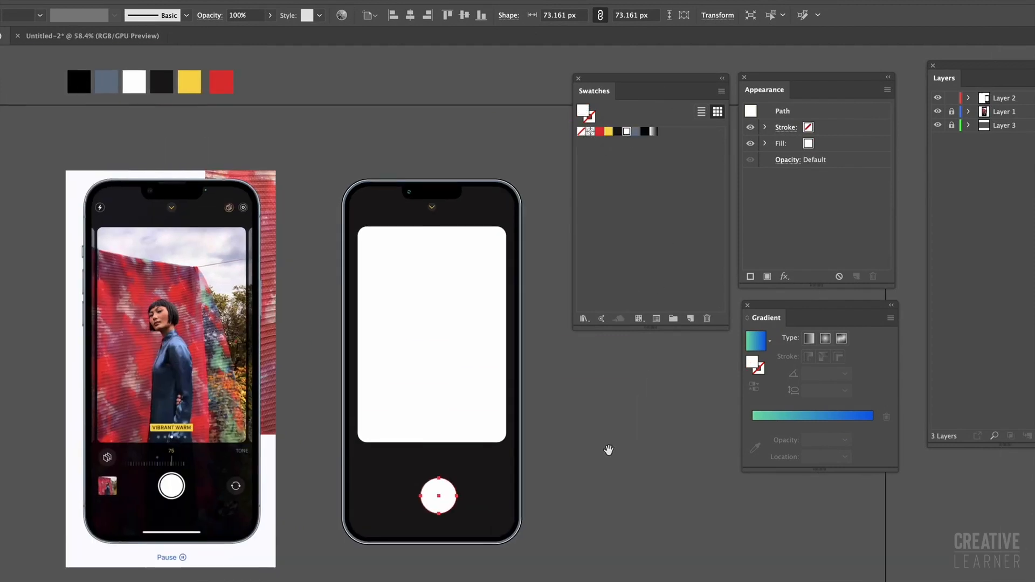
left_click(610, 450)
left_click(431, 499)
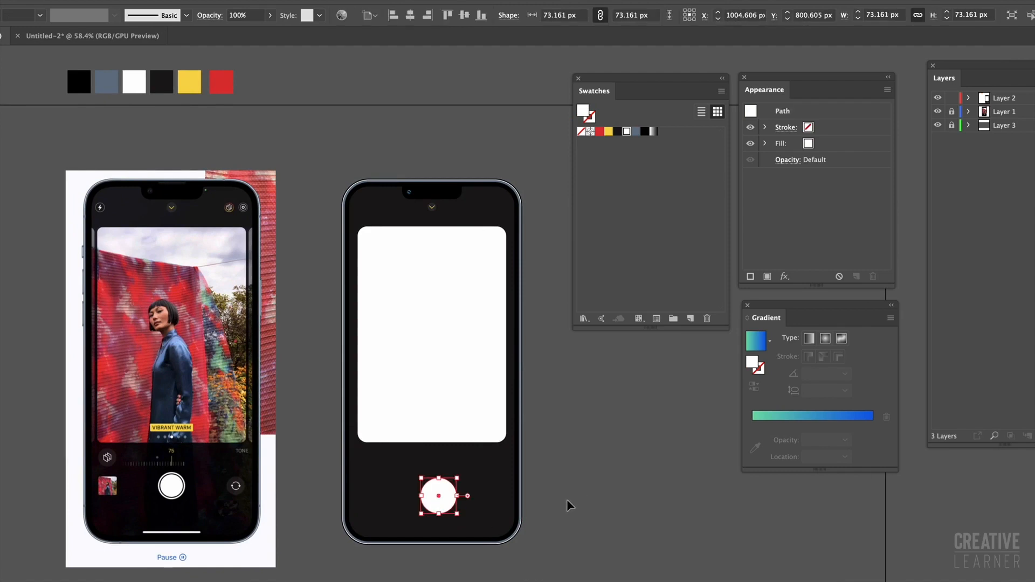
left_click(509, 485)
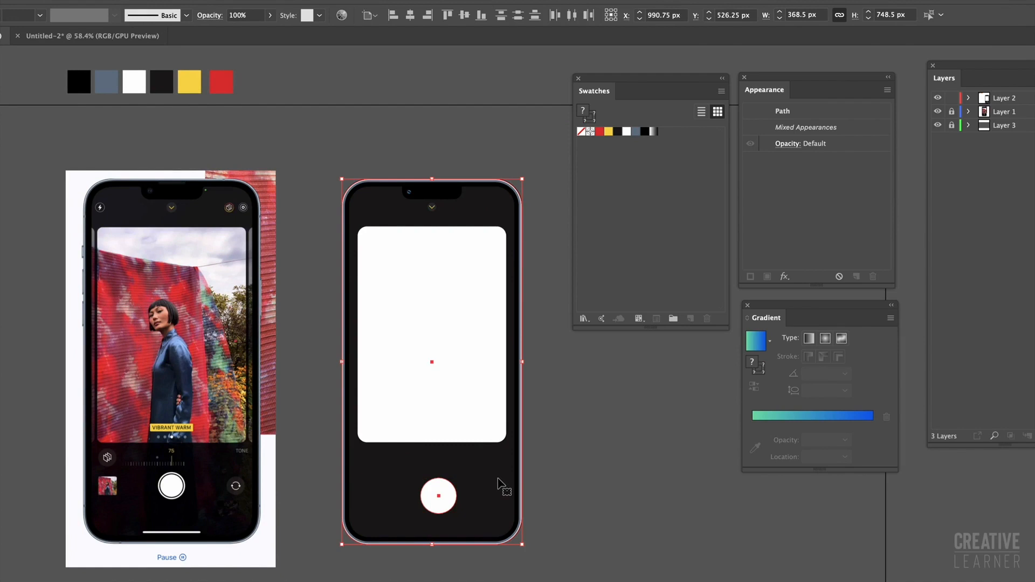
left_click(499, 479)
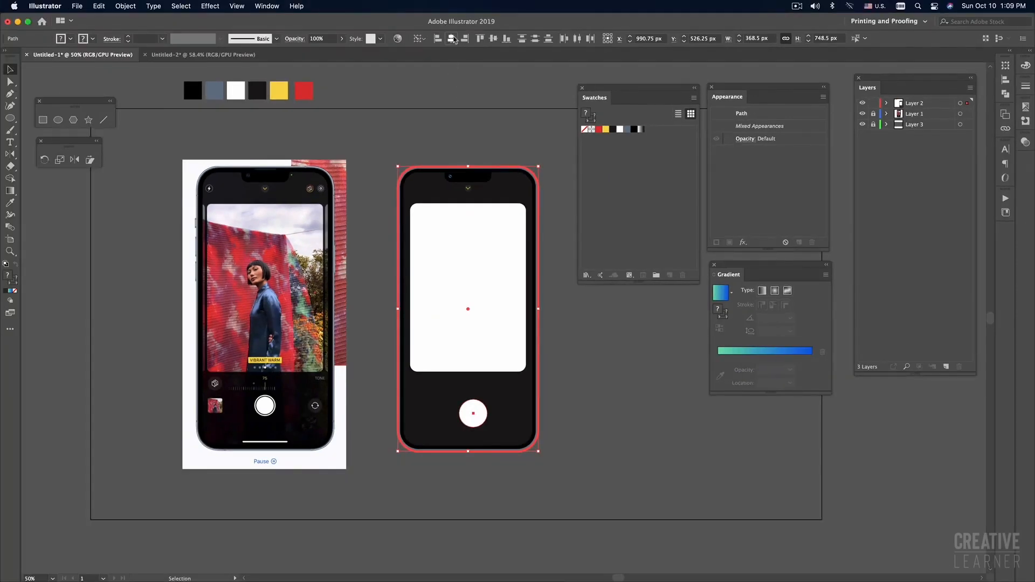
left_click(454, 39)
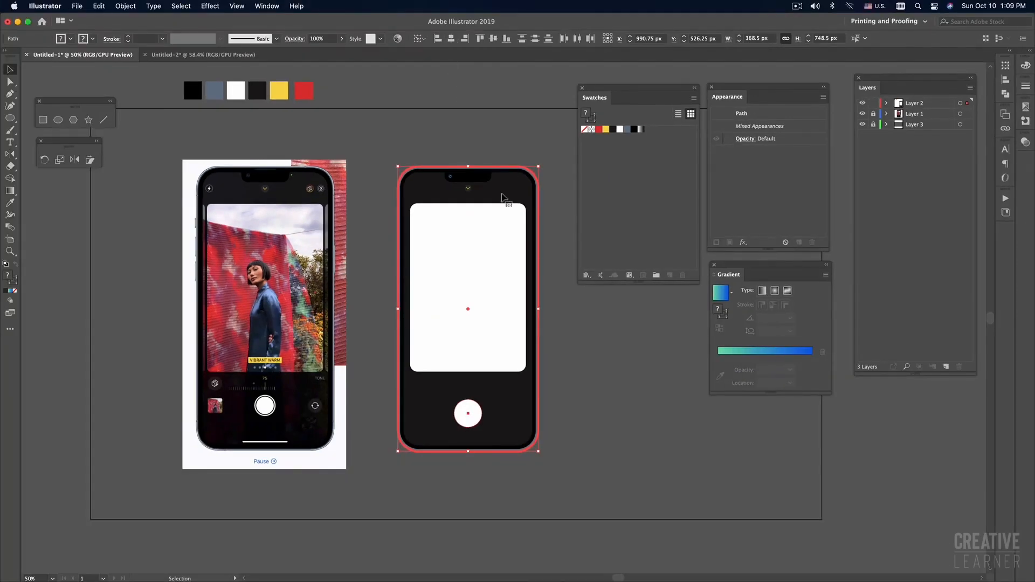
Step: Nudge the white shutter circle up by 2 px
left_click(617, 353)
left_click(478, 417)
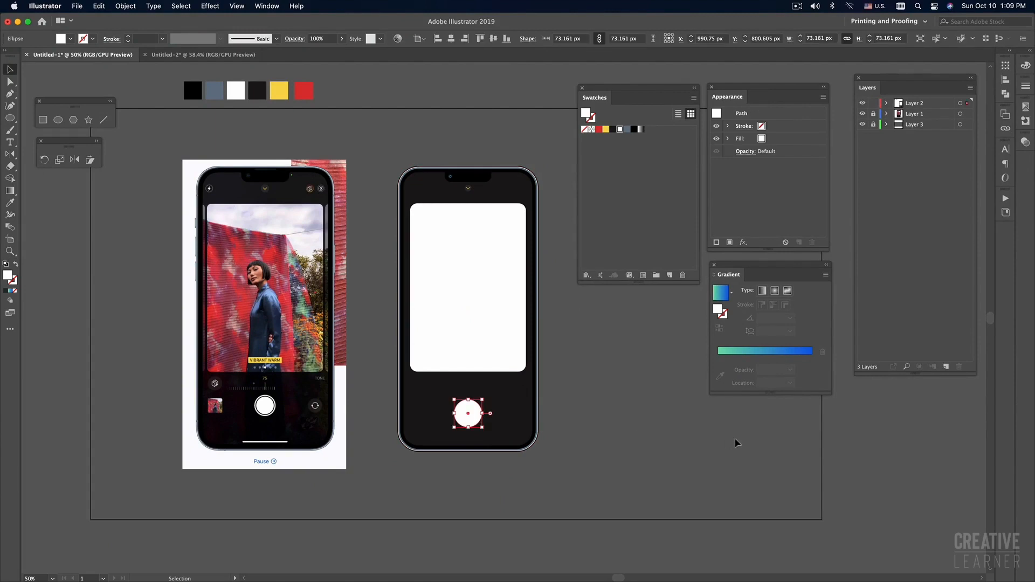
key("Up")
key("Up")
left_click(729, 445)
Step: Duplicate the white shutter circle in place, directly in front of the original
left_click(440, 442, "super")
left_click_drag(285, 257, 252, 303)
left_click_drag(199, 276, 155, 317)
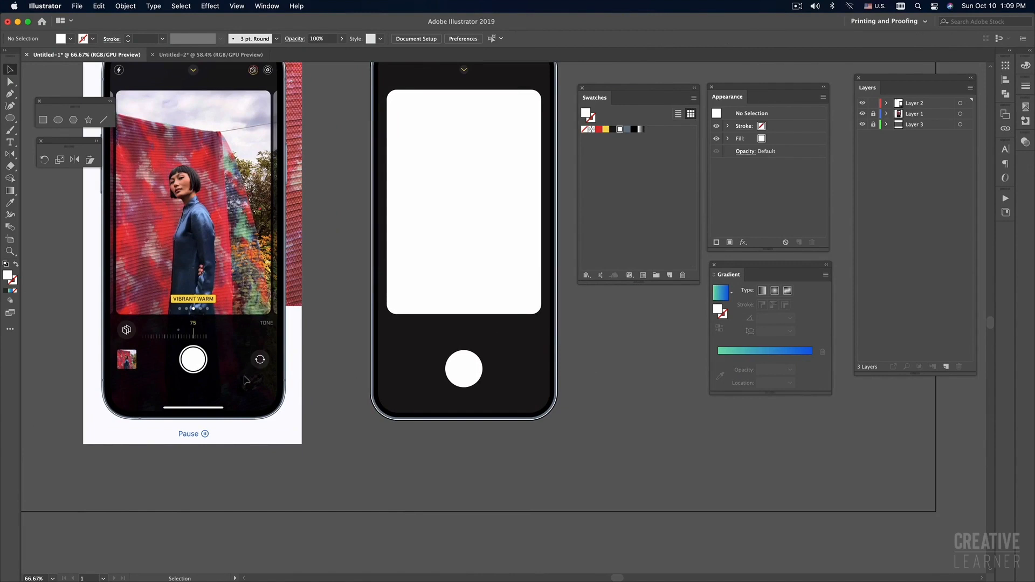
left_click(462, 367)
key("a")
key("v")
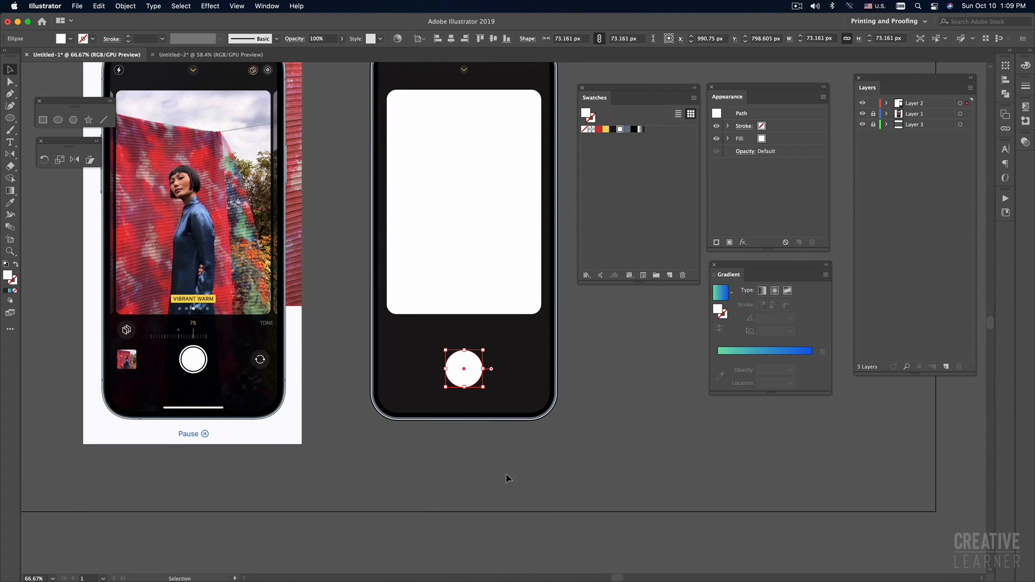
key("super+c")
key("super+f")
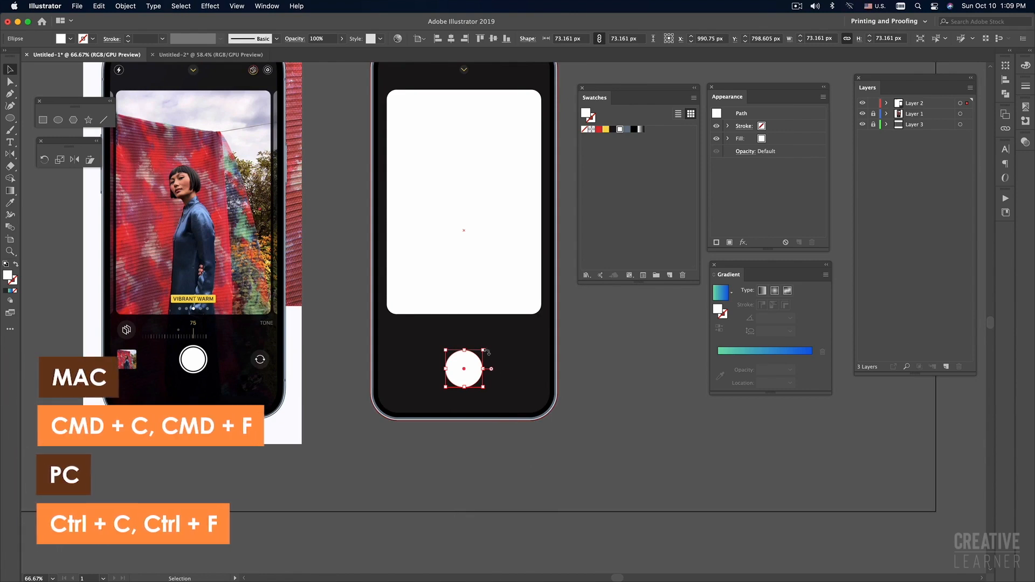
Step: Give the duplicate circle no fill and a thin black stroke, and scale it concentrically to about 55 px in diameter
left_click(586, 130)
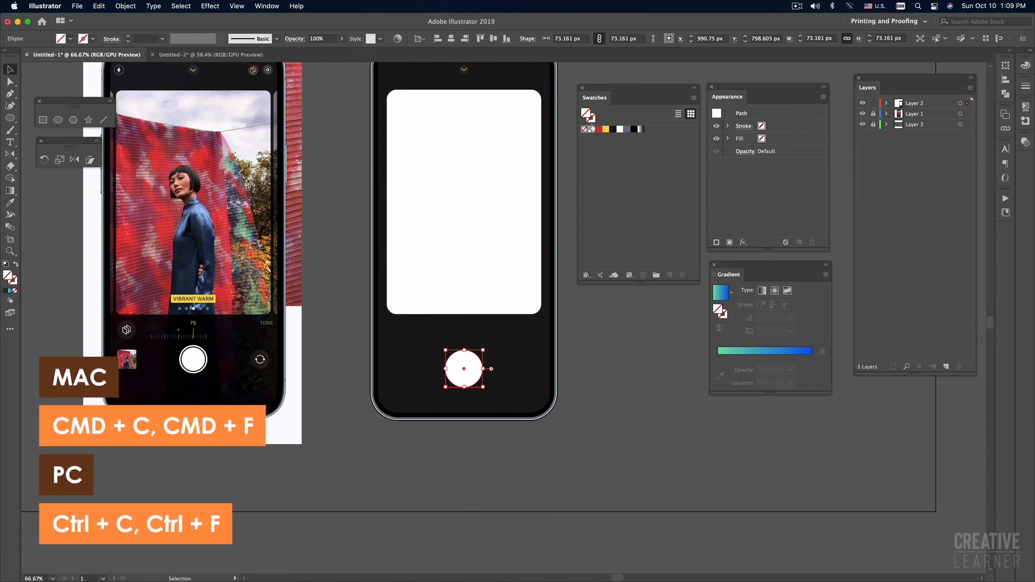
key("x")
left_click(633, 129)
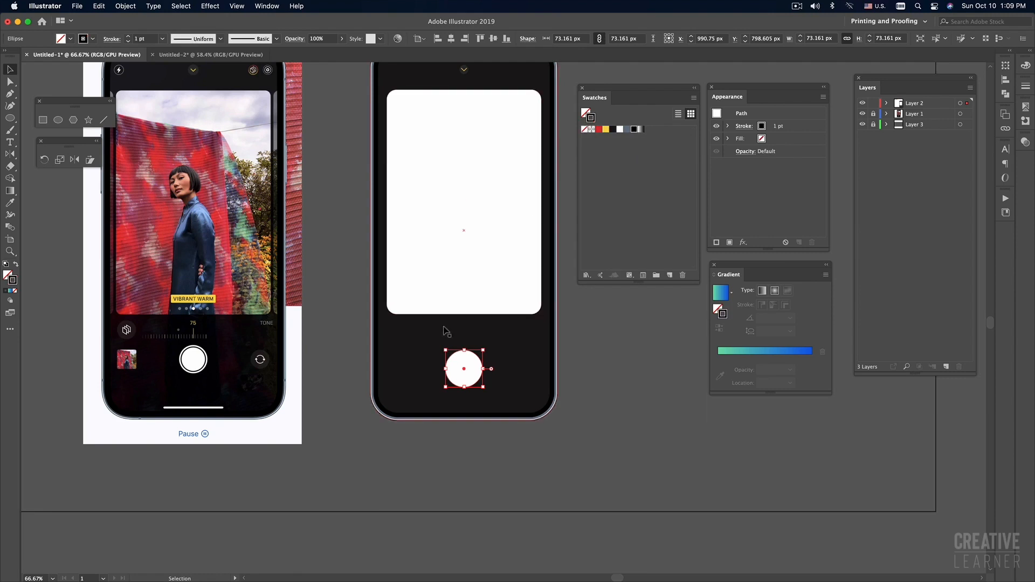
left_click_drag(484, 351, 480, 354)
key("super+z")
key("super+z")
key("super+z")
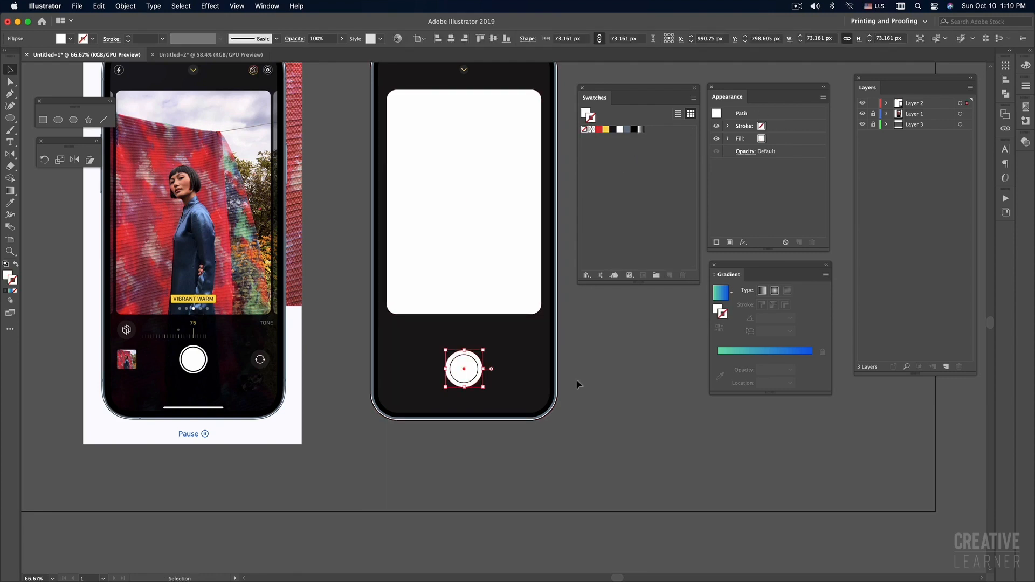
Step: Add a 1 pt black stroke to the outer white shutter circle
left_click(162, 43)
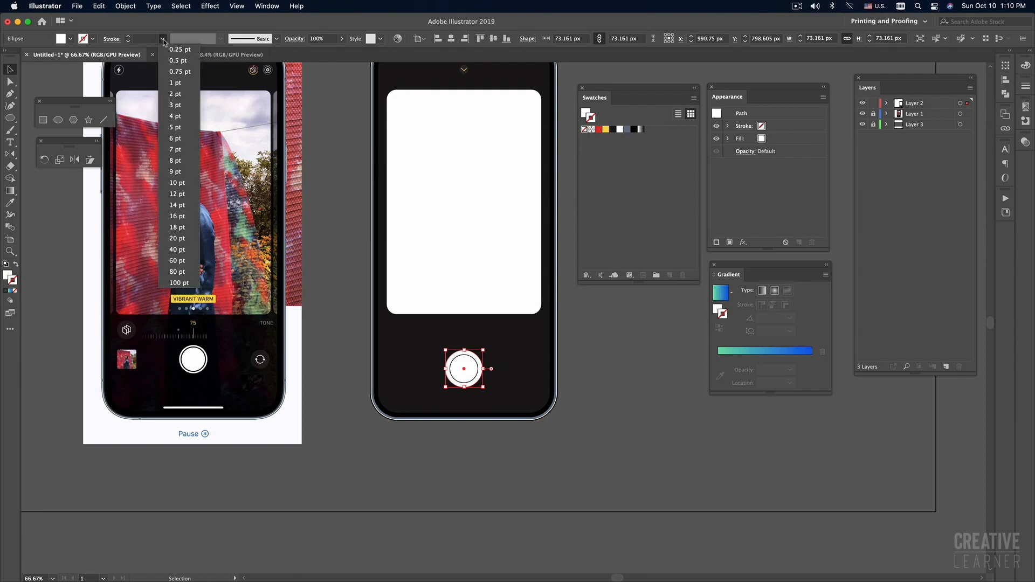
left_click(175, 85)
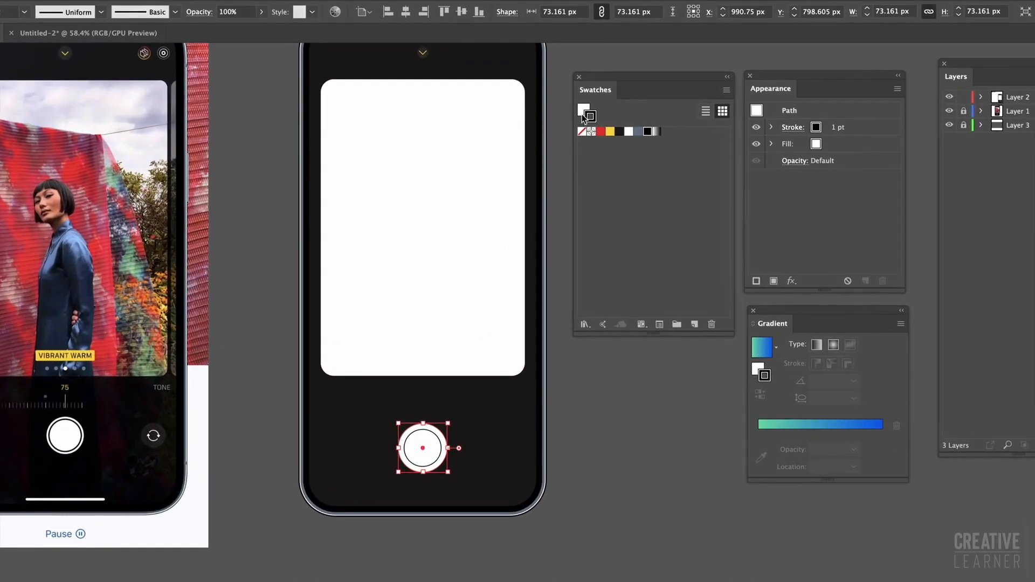
left_click(584, 115)
left_click(582, 133)
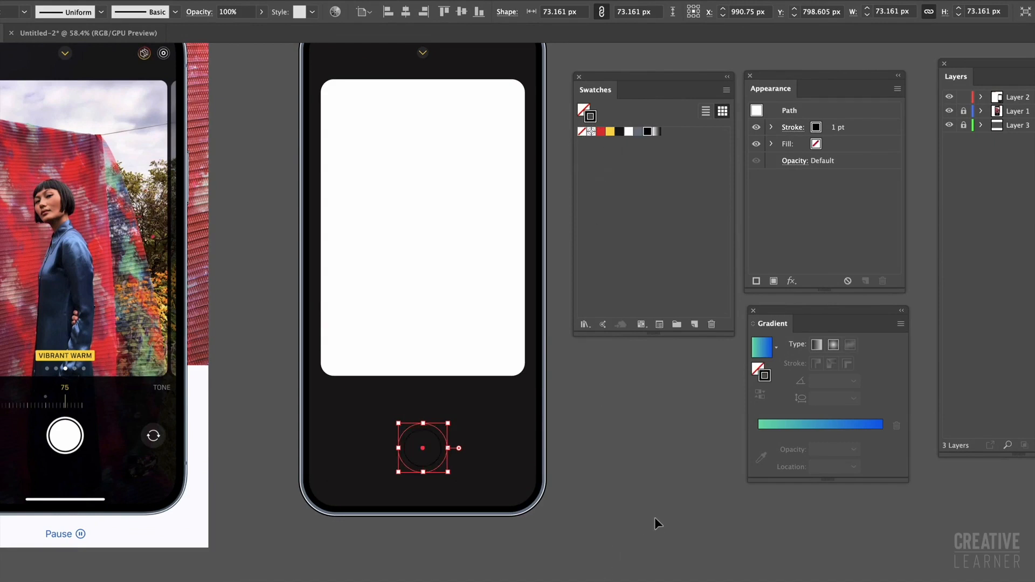
left_click(570, 463)
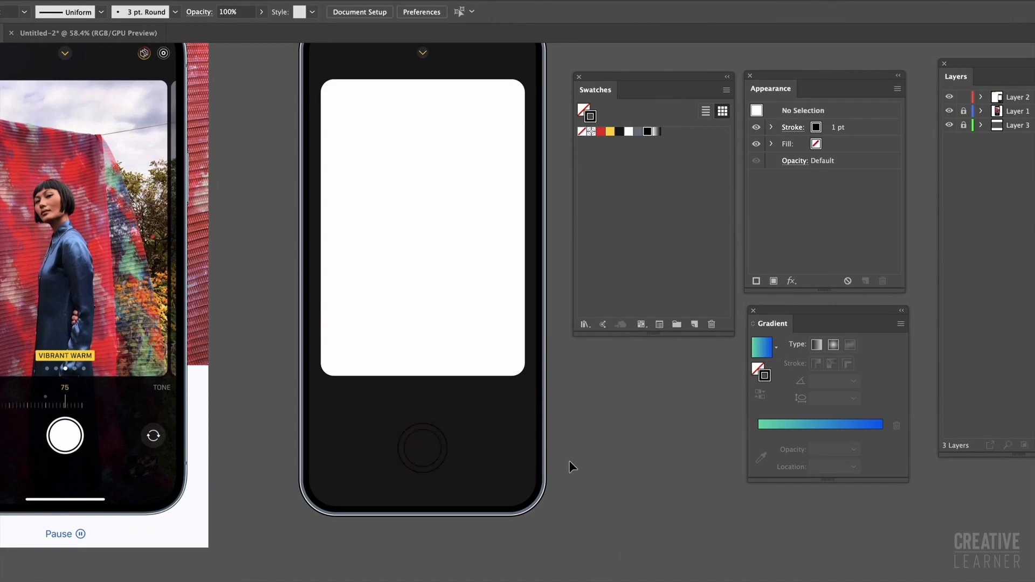
left_click(443, 466)
key("super+z")
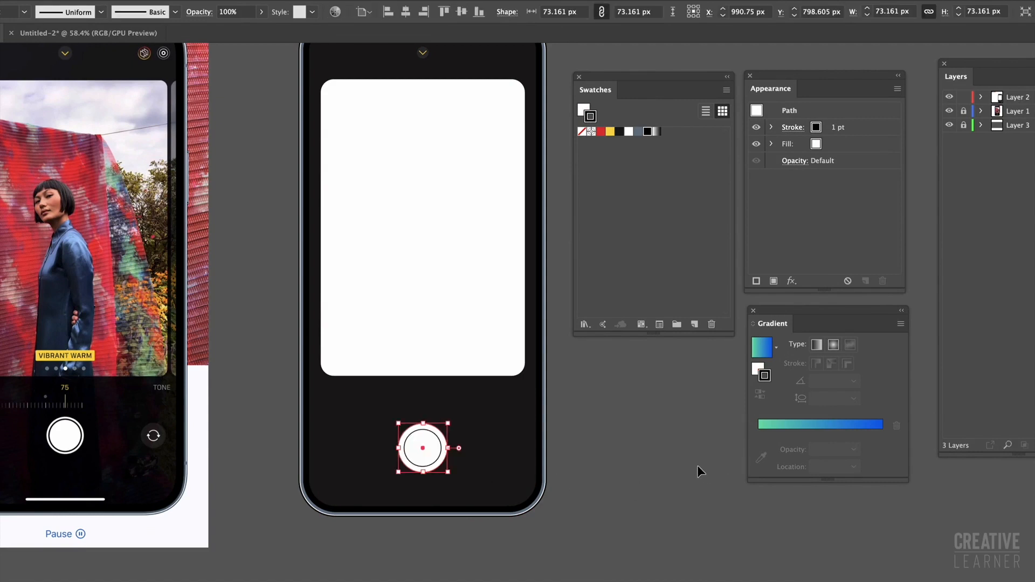
left_click(696, 466)
left_click(436, 474)
left_click(483, 487)
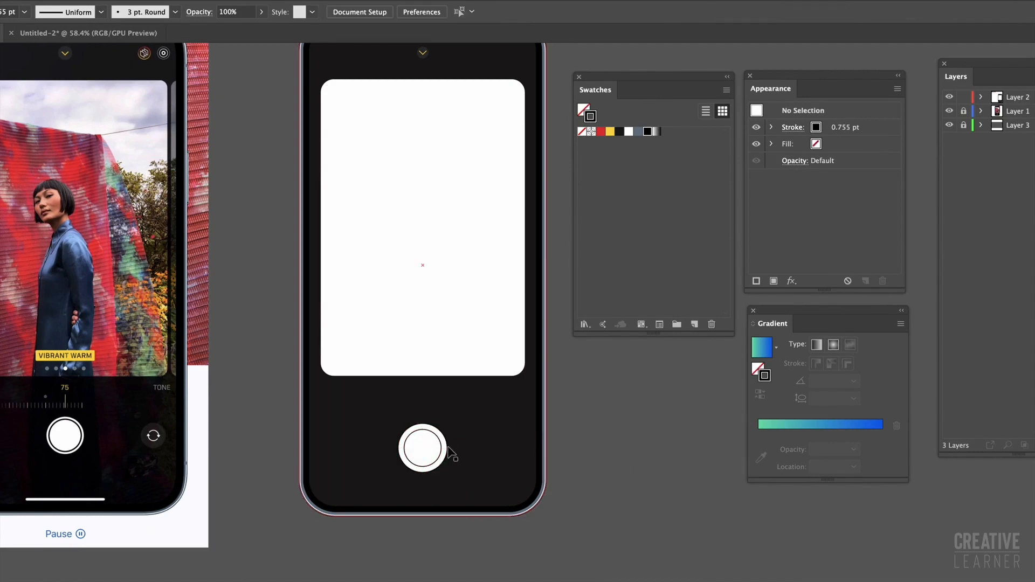
left_click(430, 446)
left_click(467, 464)
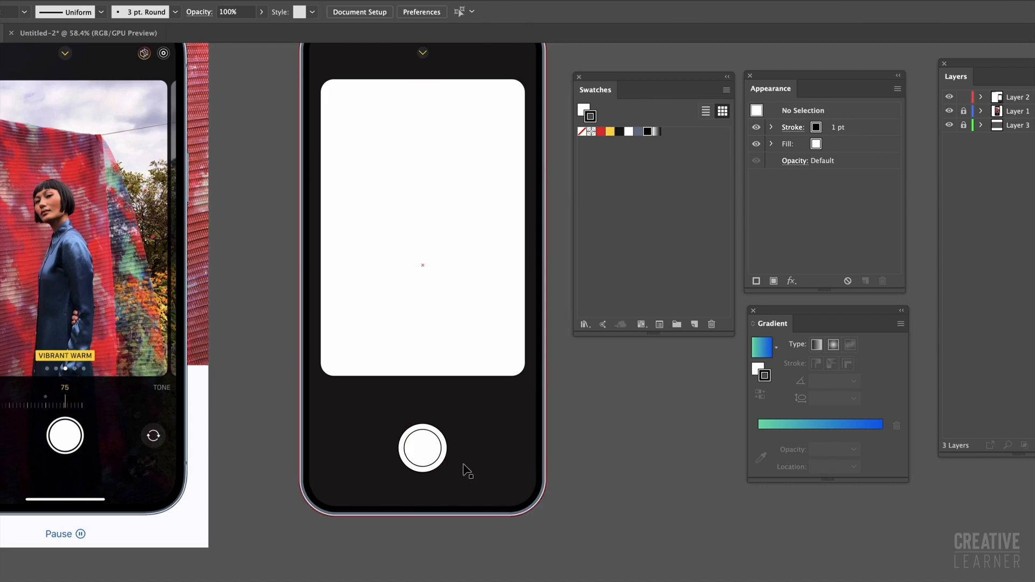
Step: Set the stroke weight of the shutter button's inner black ring to 2 pt
left_click(429, 450)
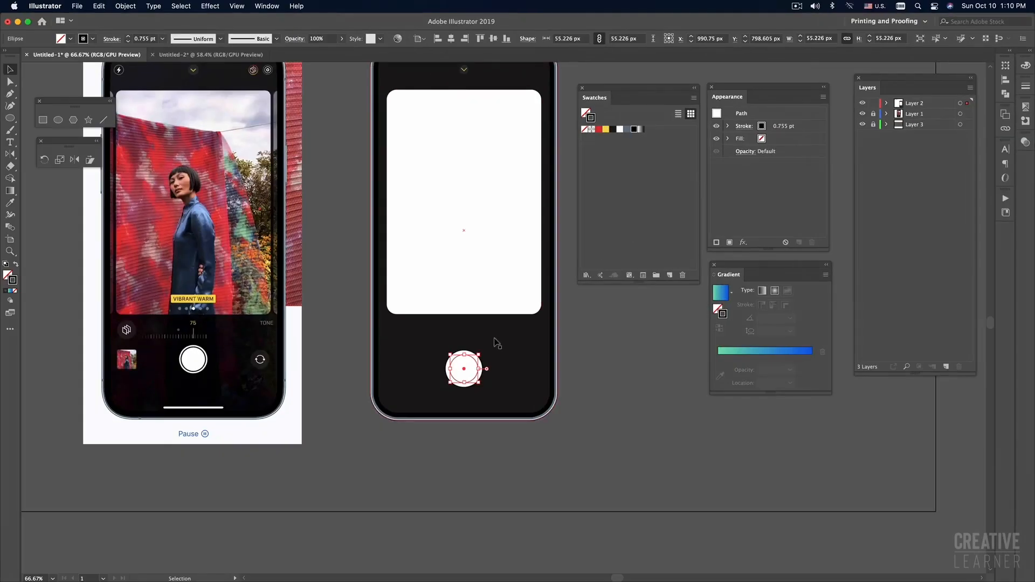
key("super+shift+a")
left_click(476, 368)
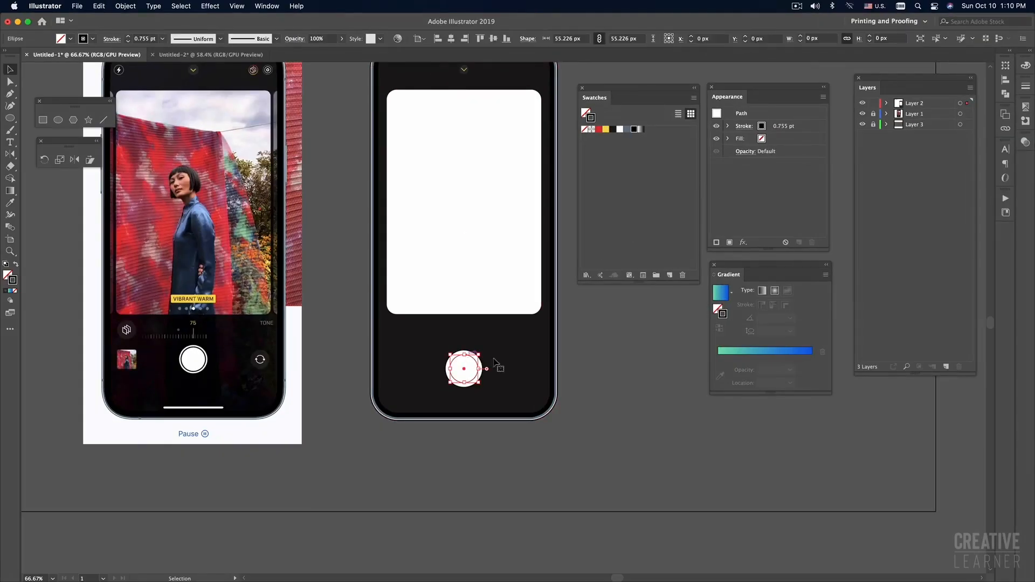
left_click(784, 126)
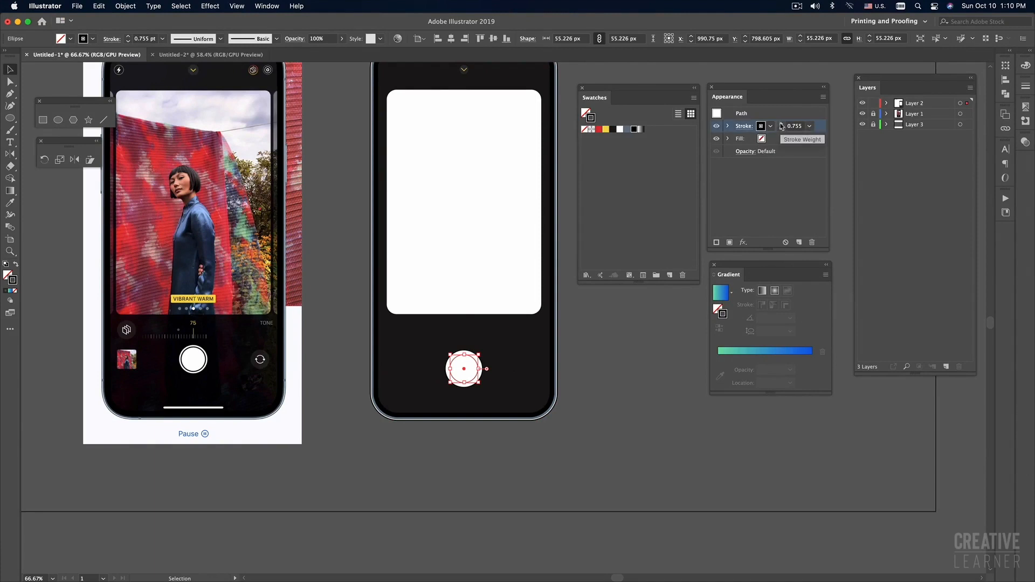
left_click(783, 129)
left_click(781, 125)
left_click(782, 125)
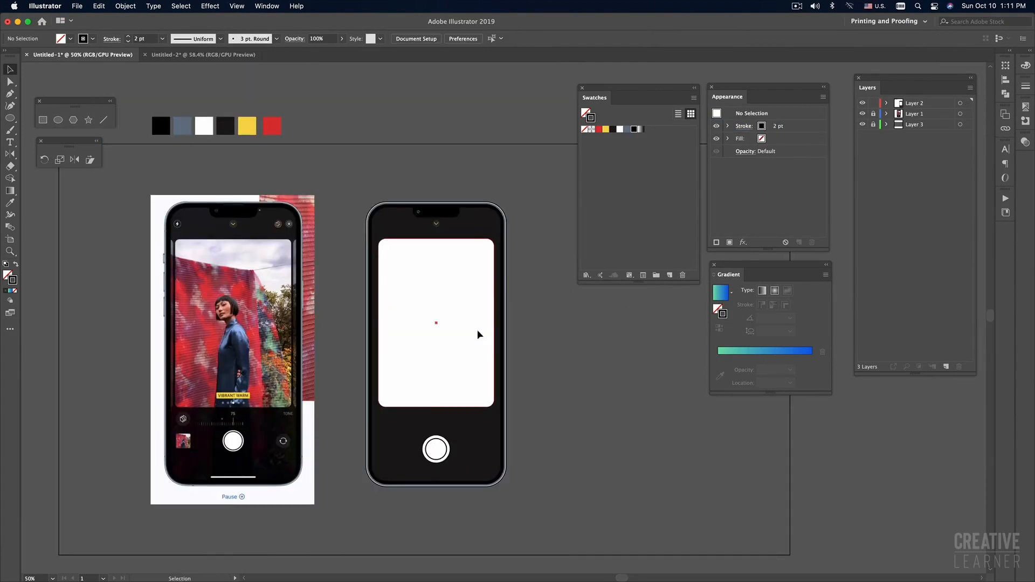
Step: Place the Desktop image "Screen Shot 2021-06-27 at 2.51.47 PM" (the Diablo artwork) from Finder into the Illustrator document
left_click(477, 331)
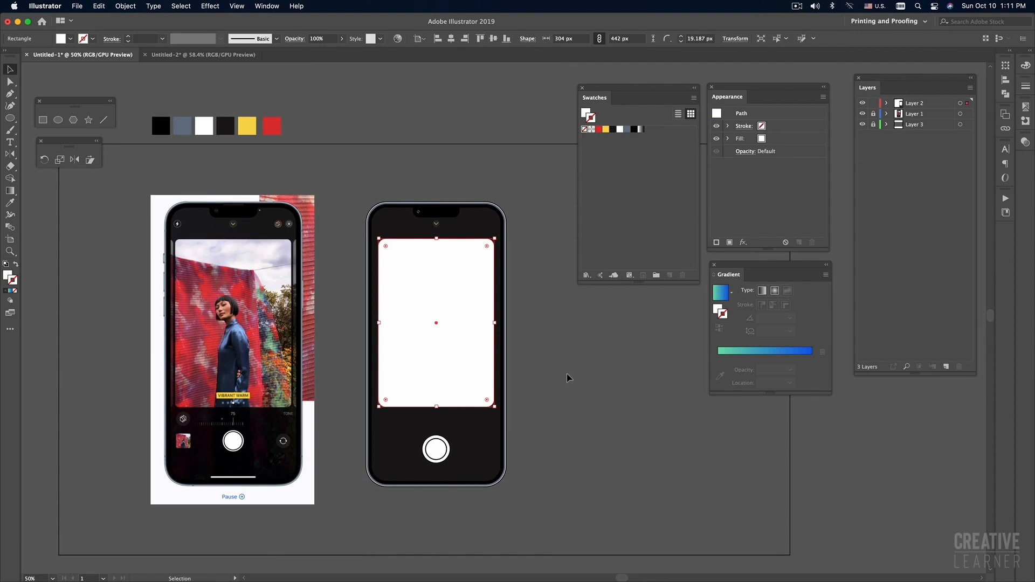
left_click(567, 374)
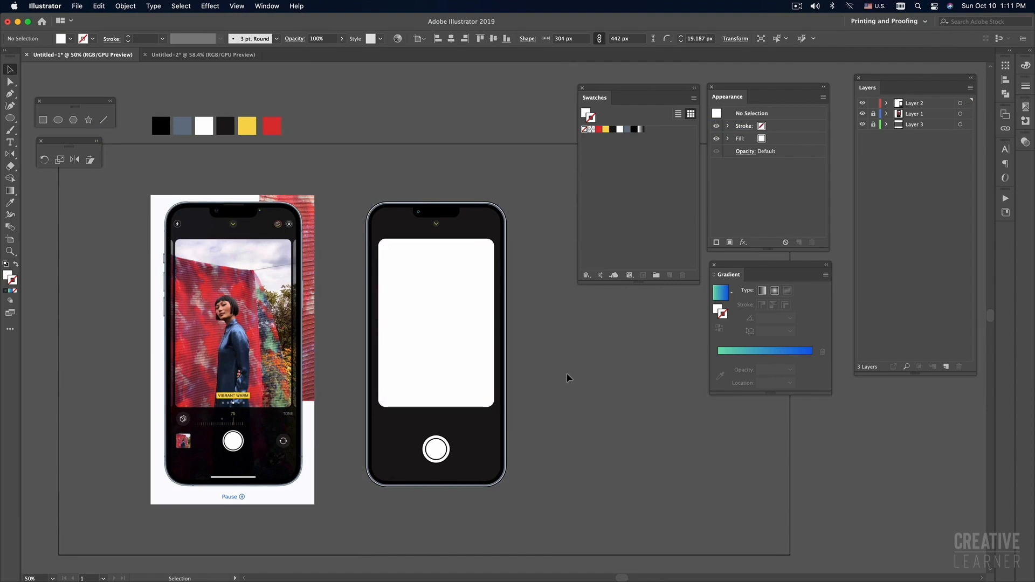
key("super+minus")
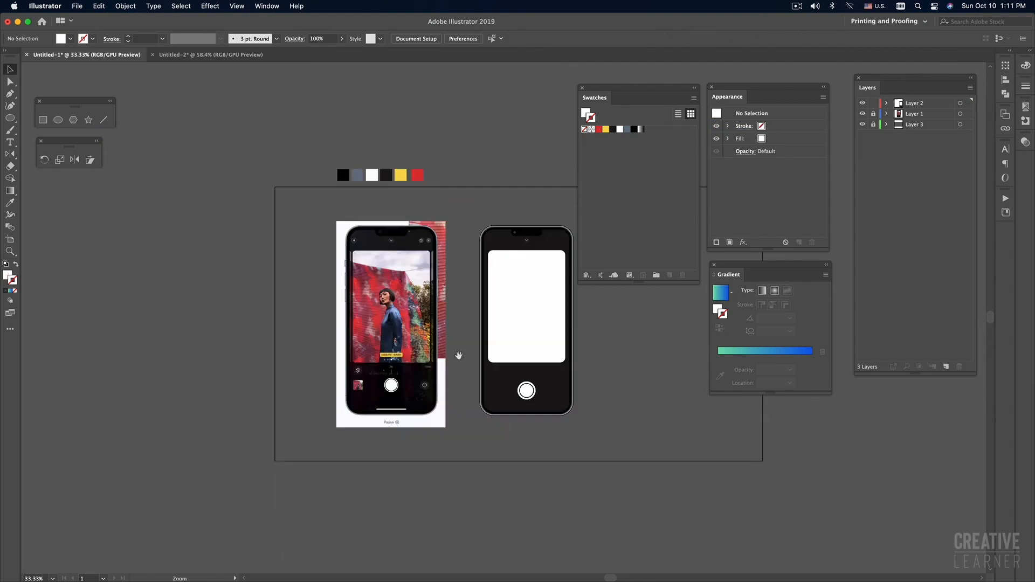
left_click_drag(647, 347, 498, 355)
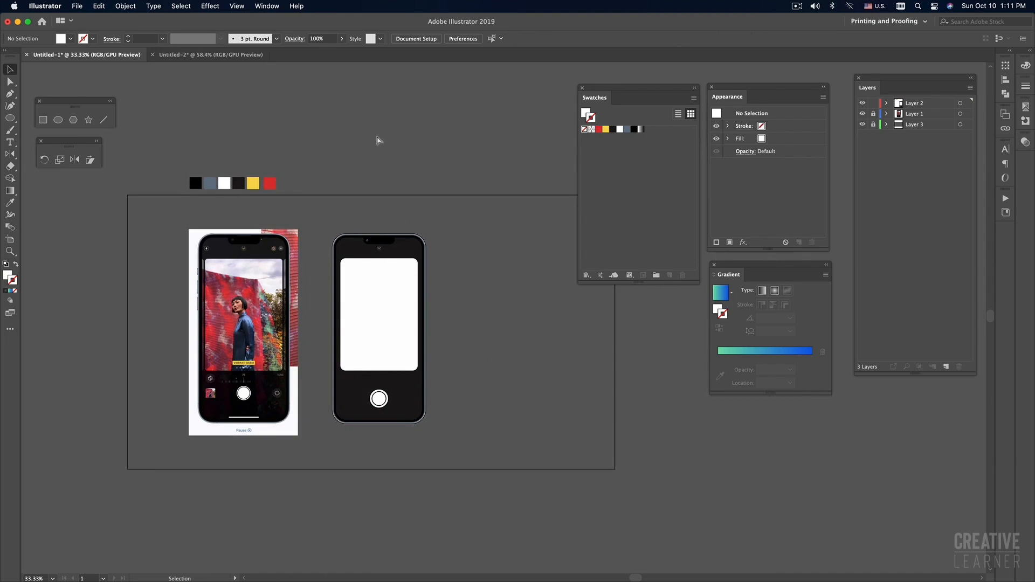
key("super+Tab")
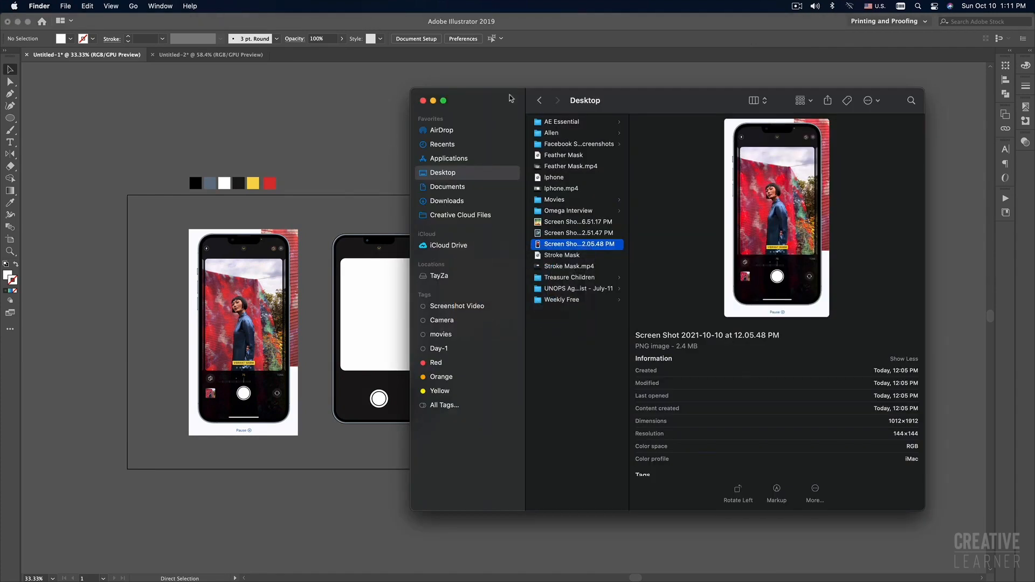
left_click_drag(659, 106, 472, 107)
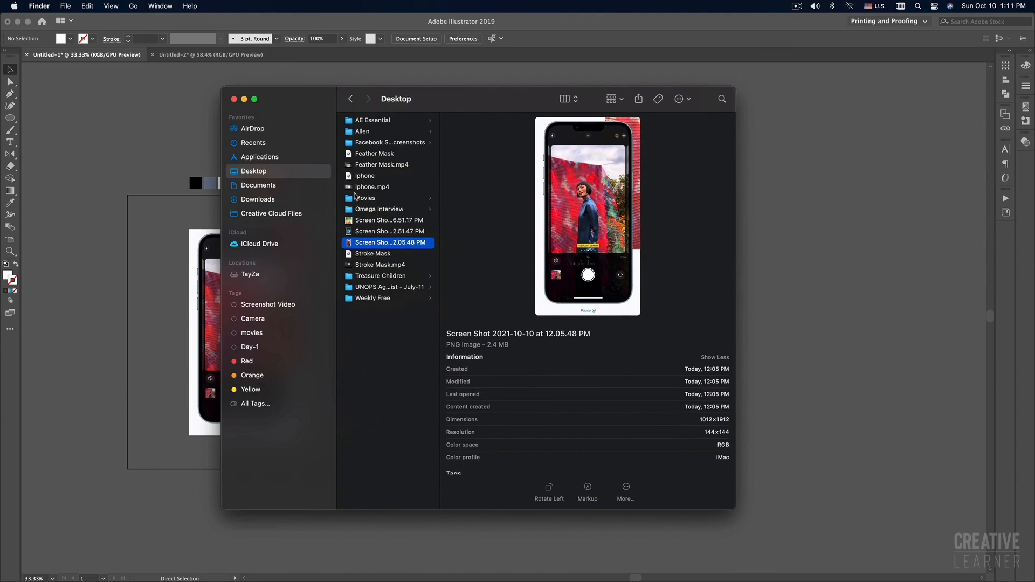
left_click(370, 233)
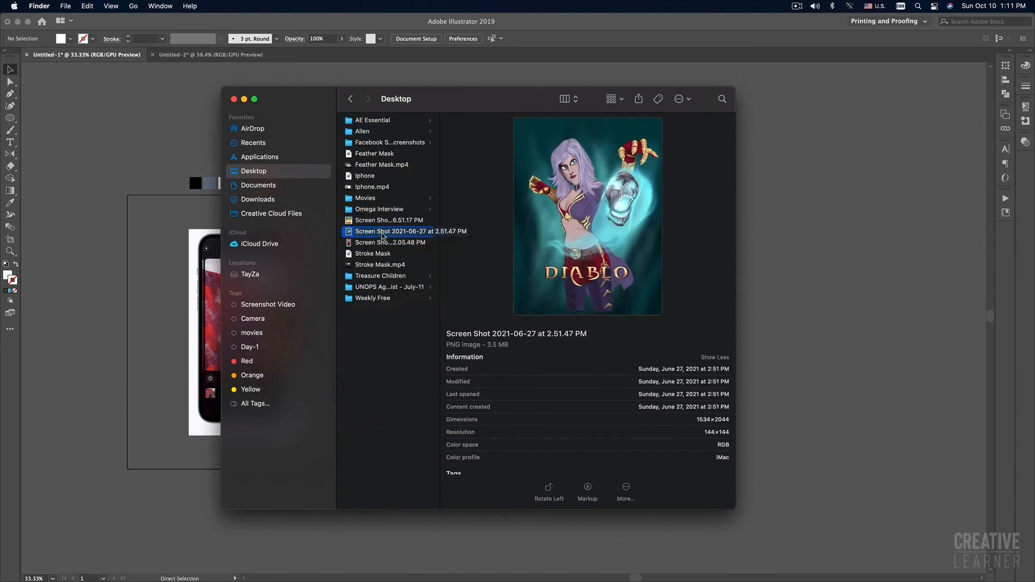
left_click_drag(373, 240, 134, 242)
left_click_drag(200, 242, 470, 327)
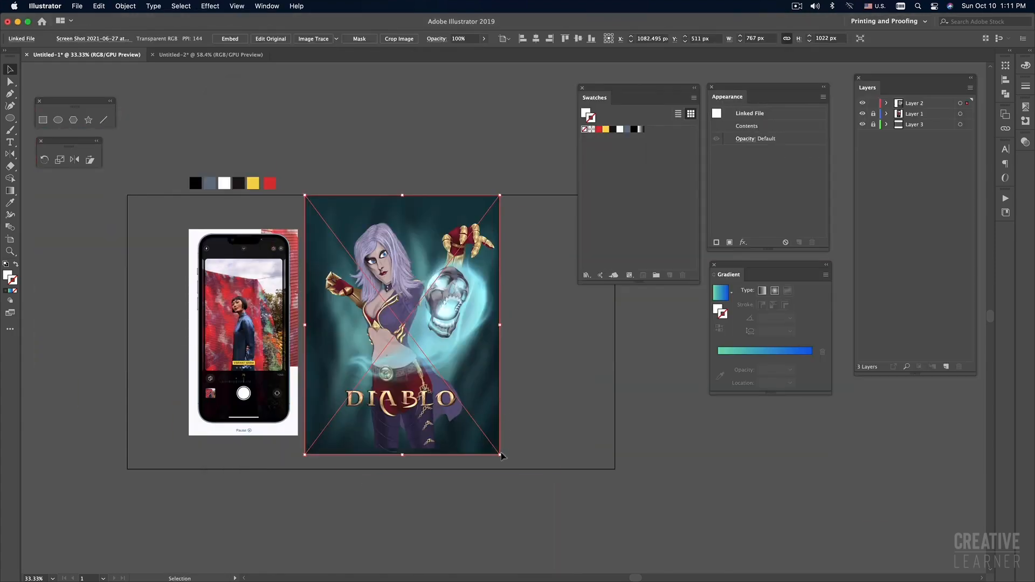
Step: Scale the Diablo image down proportionally to about 444 by 592 px and position it over the phone's white screen area
left_click_drag(499, 454, 418, 345)
left_click_drag(374, 281, 387, 321)
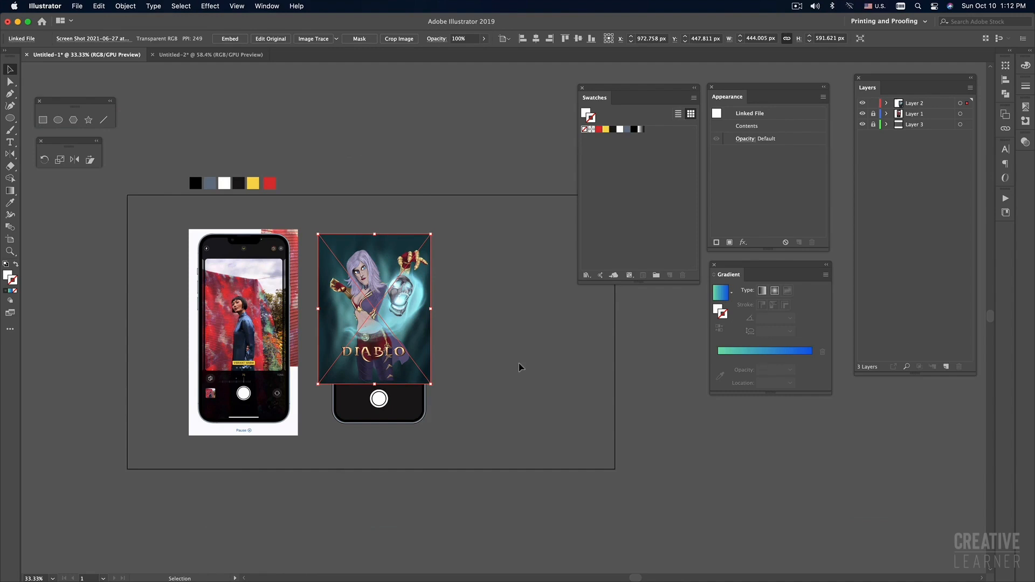
left_click_drag(381, 323, 511, 323)
left_click(589, 488)
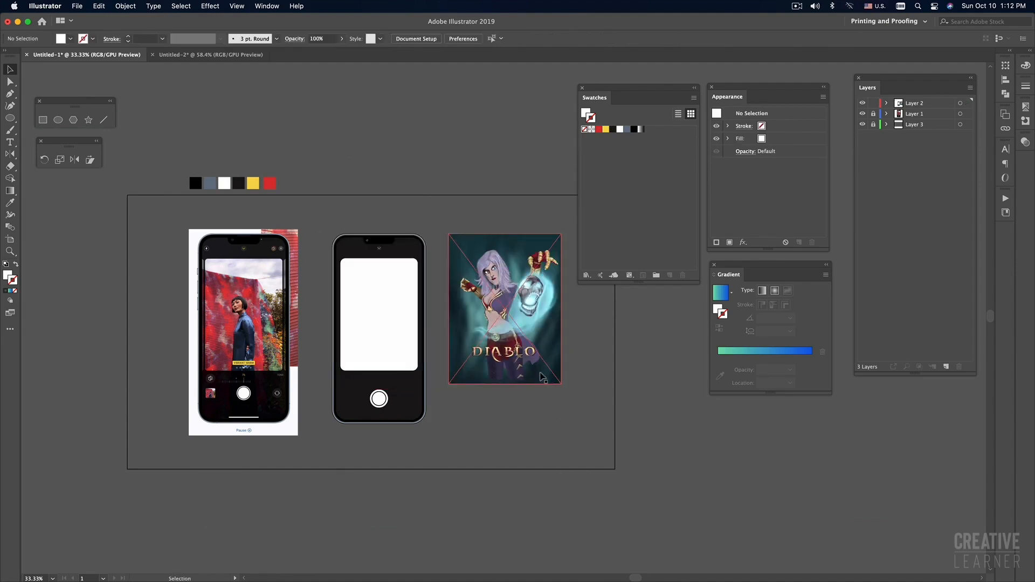
left_click_drag(536, 375, 420, 379)
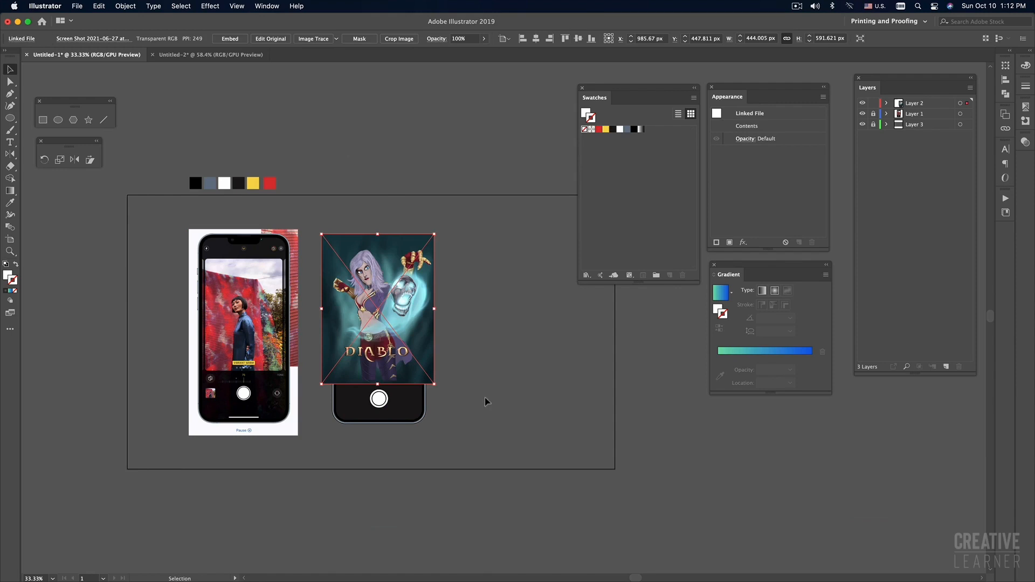
Step: Cut the Diablo image and paste it directly behind the phone's white screen rectangle
key("a")
key("super+x")
key("v")
left_click(372, 300)
left_click(479, 309)
left_click(379, 301)
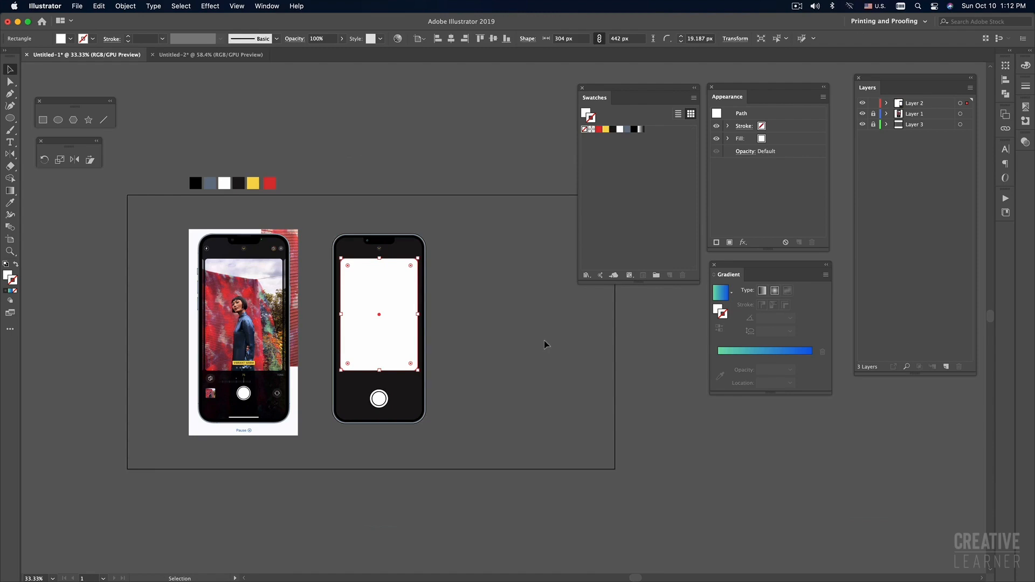
left_click(539, 352)
left_click(405, 322)
key("a")
key("v")
left_click(105, 5)
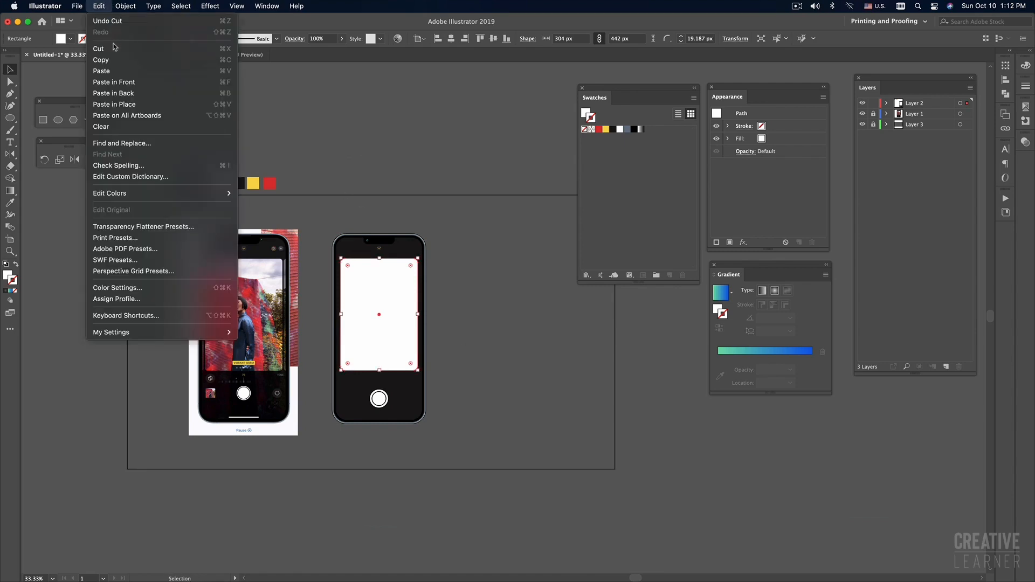
left_click(178, 95)
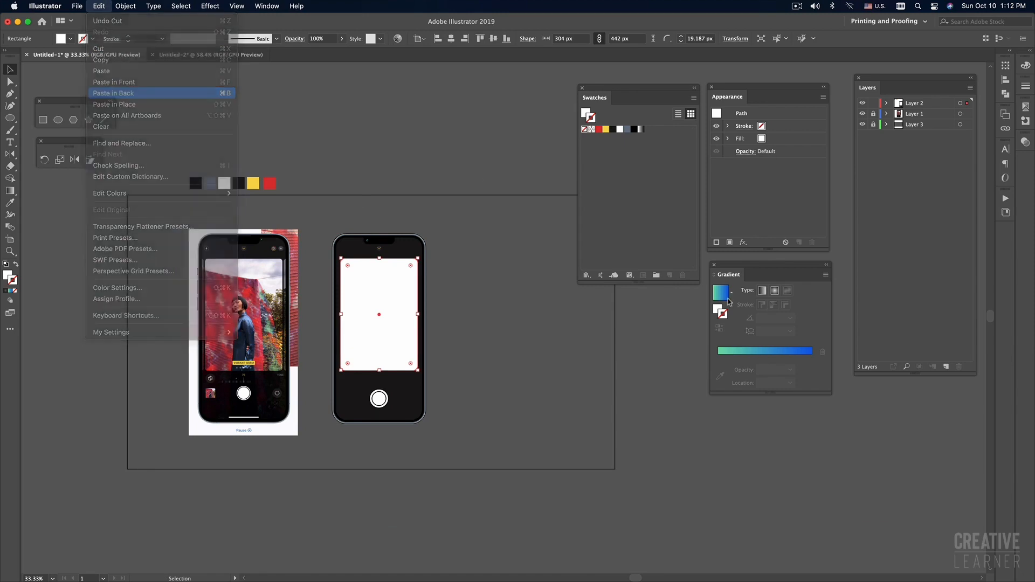
left_click(542, 385)
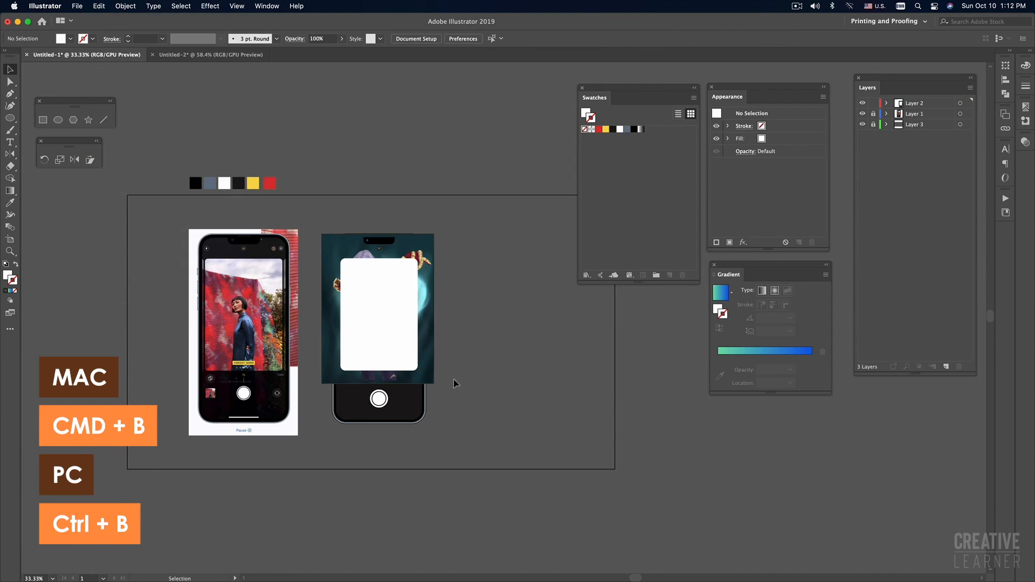
Step: Scale the Diablo image down to about 384 by 512 px, still centred behind the phone's white screen rectangle
left_click(430, 379)
key("super+equal")
left_click_drag(526, 303, 388, 371)
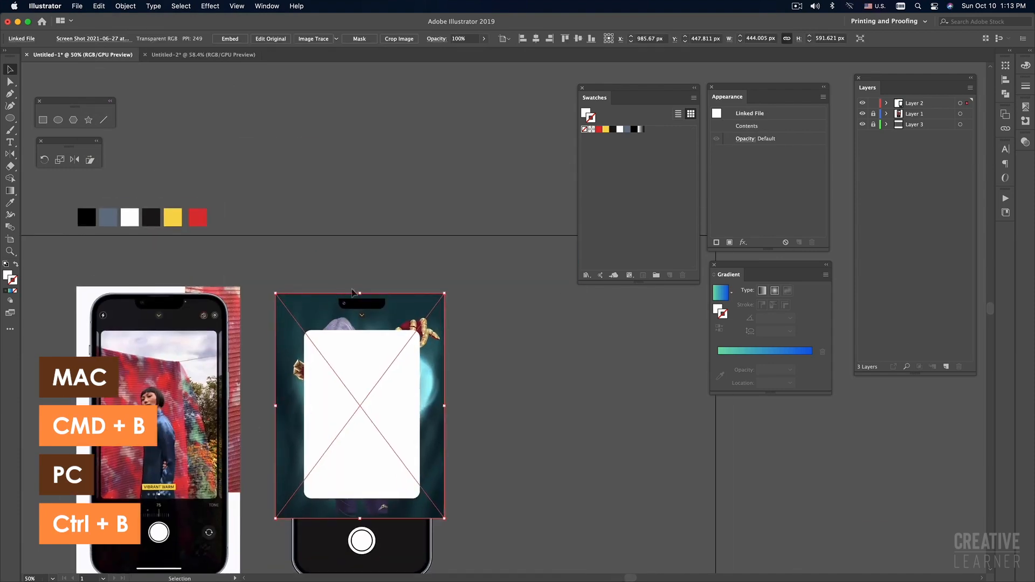
left_click_drag(360, 294, 360, 314)
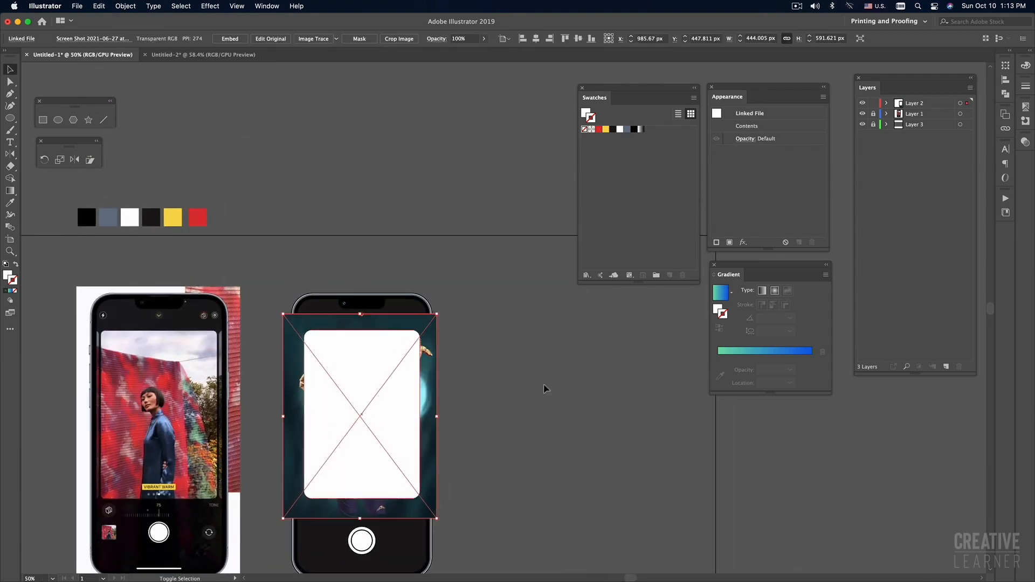
left_click_drag(366, 518, 364, 509)
left_click(504, 497)
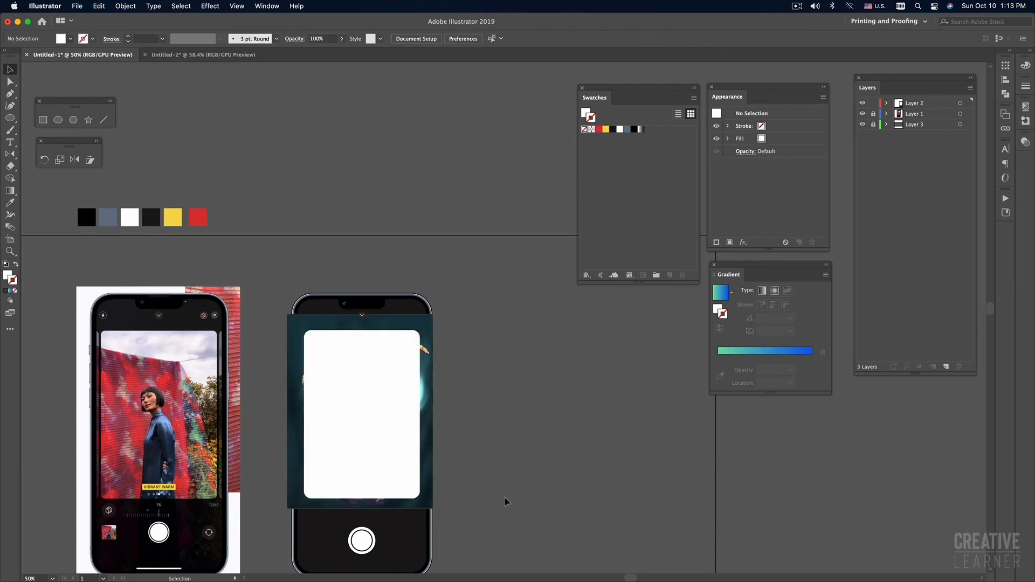
Step: Make a clipping mask from the white screen rectangle and the Diablo image behind it
left_click(404, 439)
left_click(537, 414)
left_click(429, 324)
left_click(354, 350, "shift")
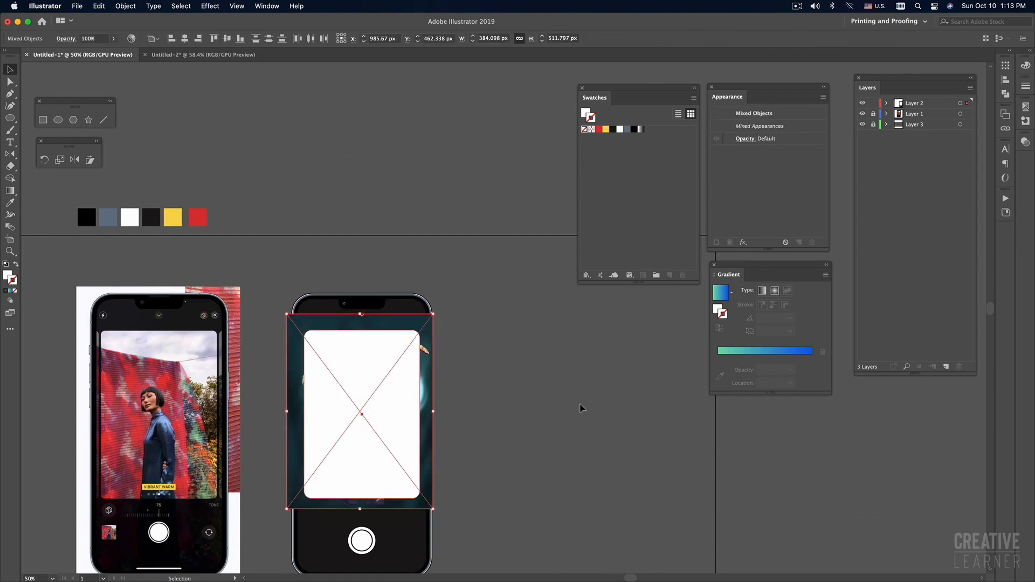
left_click(126, 5)
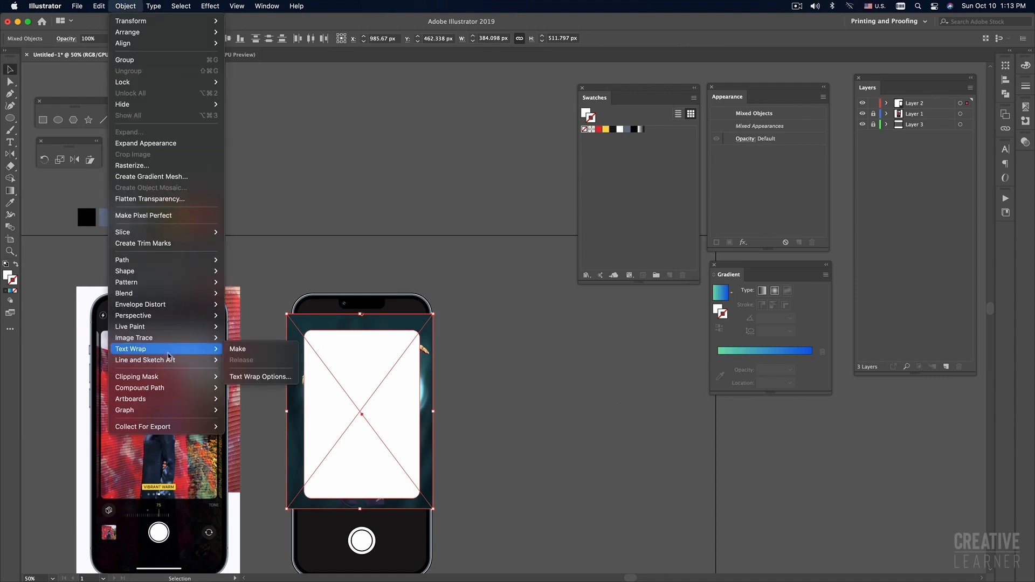
mouse_move(179, 382)
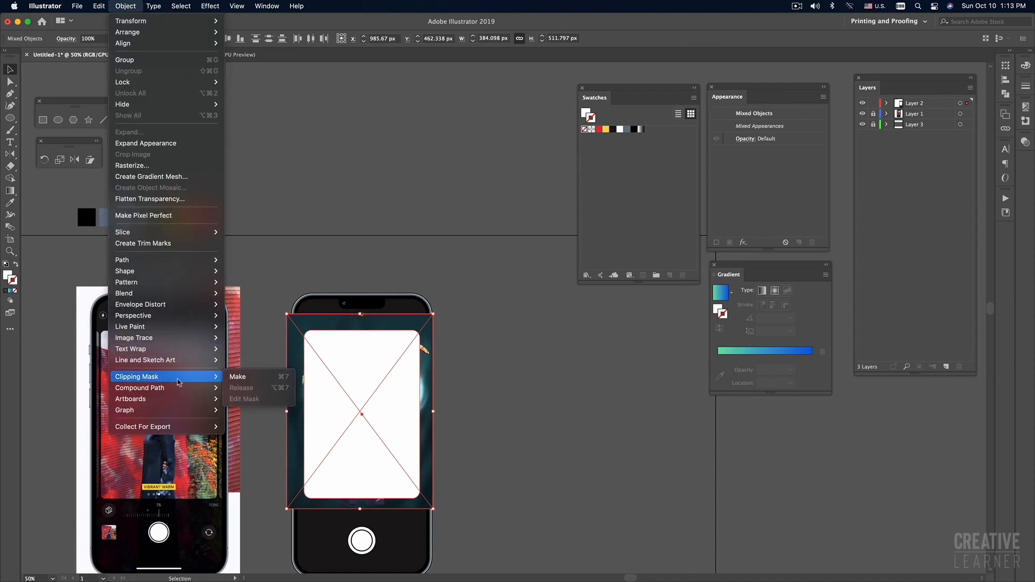
left_click(261, 381)
key("a")
left_click(534, 416)
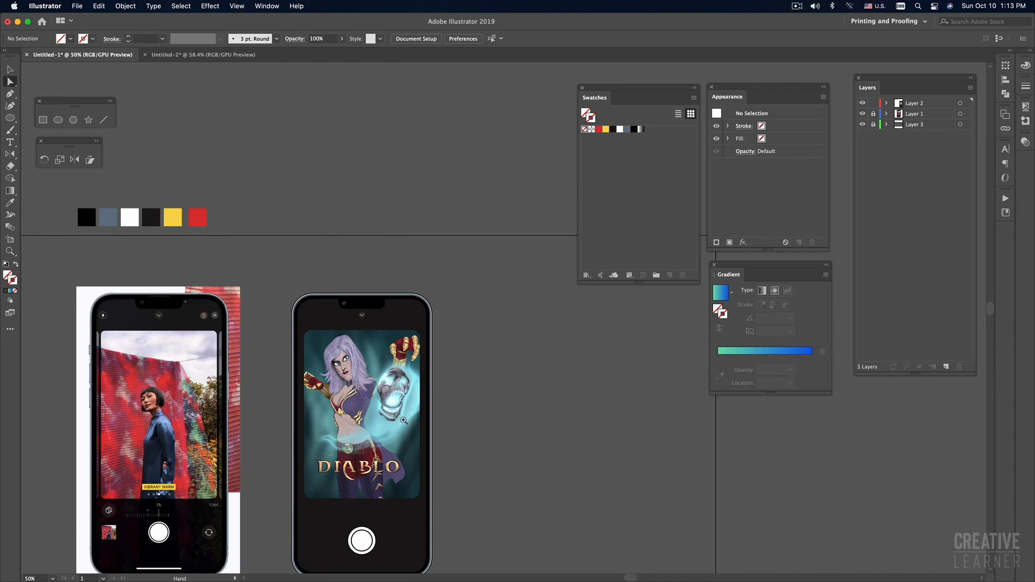
left_click(403, 420, "alt+super")
left_click_drag(452, 377, 381, 416)
left_click(481, 387, "super")
left_click(437, 377, "super")
left_click_drag(419, 357, 360, 484)
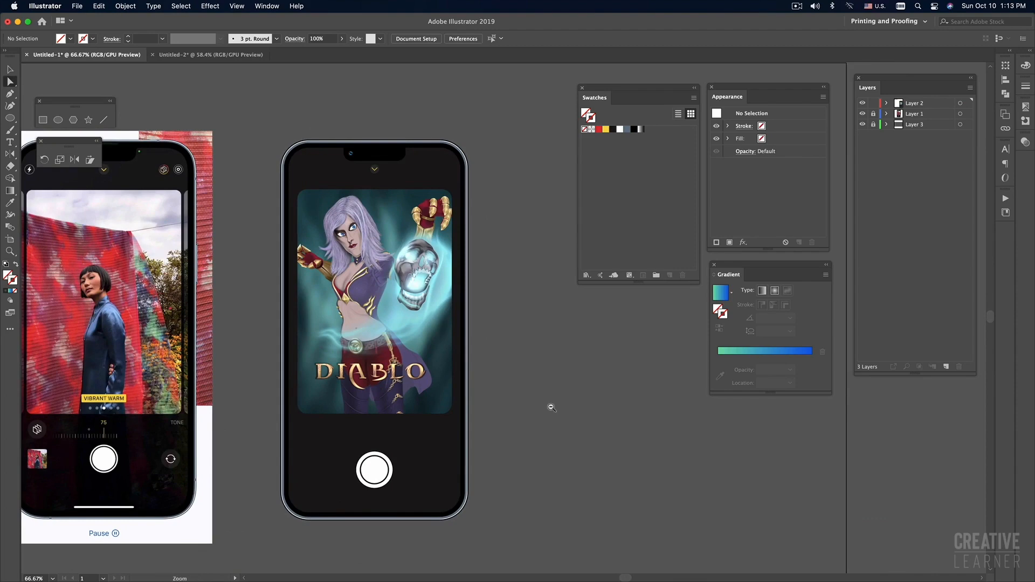
key("super+minus")
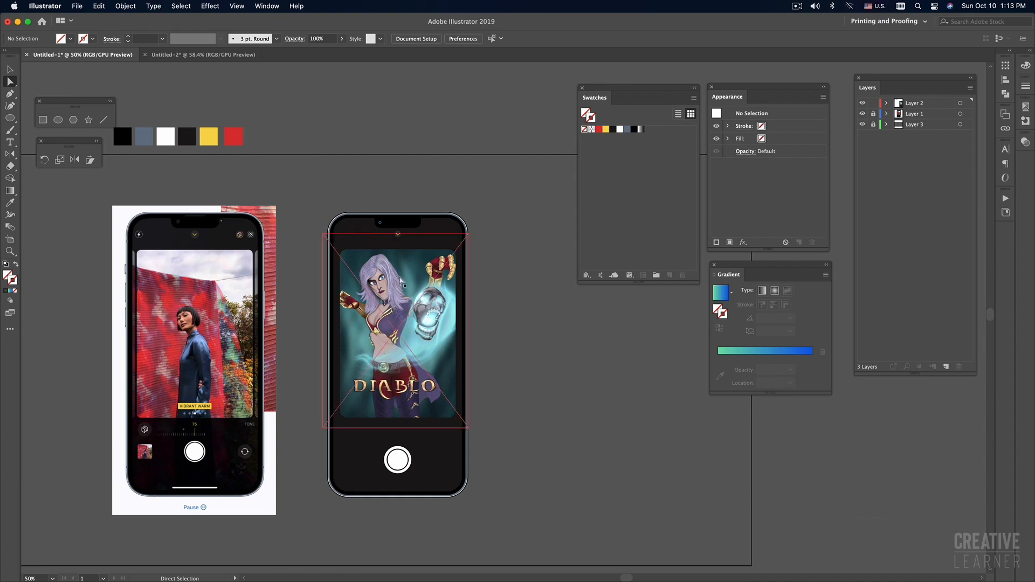
Step: Try moving the clipped Diablo group as a whole on the phone screen, and undo the move
left_click(435, 296)
left_click(10, 70)
mouse_move(380, 272)
left_mouse_down()
mouse_move(404, 273)
mouse_move(393, 275)
left_mouse_up()
key("super+z")
key("super+z")
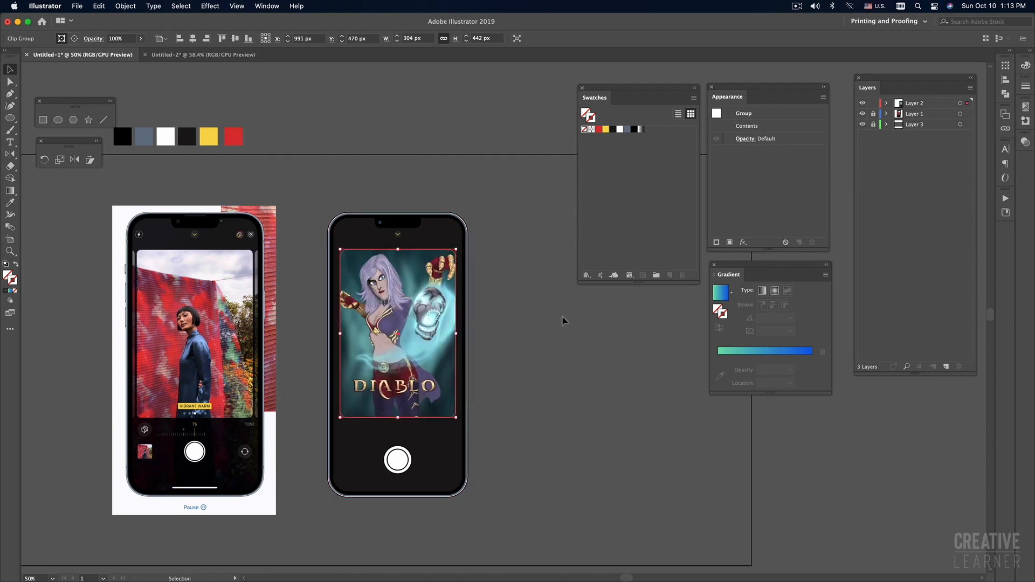
left_click(552, 312)
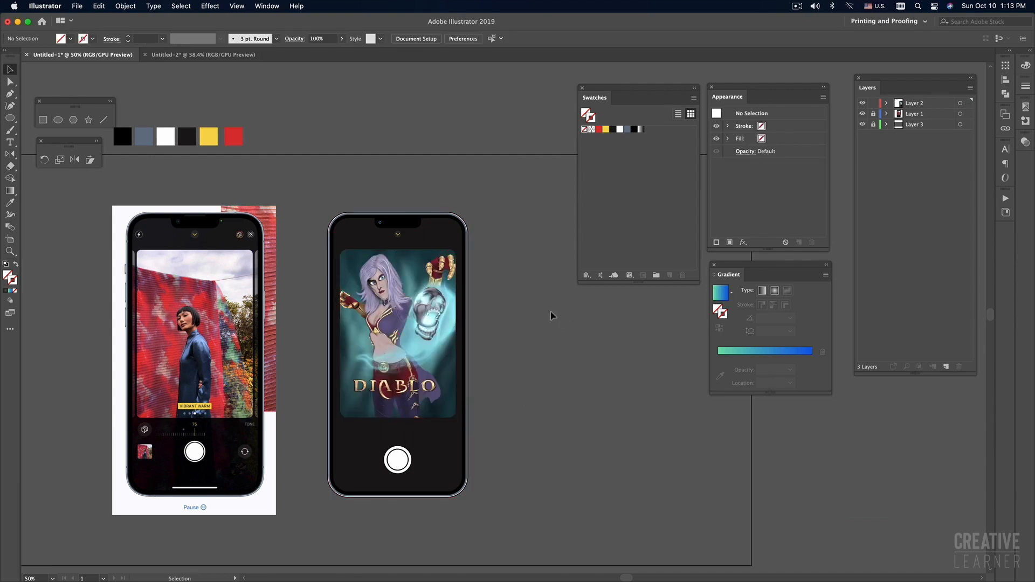
Step: Nudge the Diablo image to the right inside its clipping mask and scale it down slightly
left_click(11, 82)
left_click(394, 280)
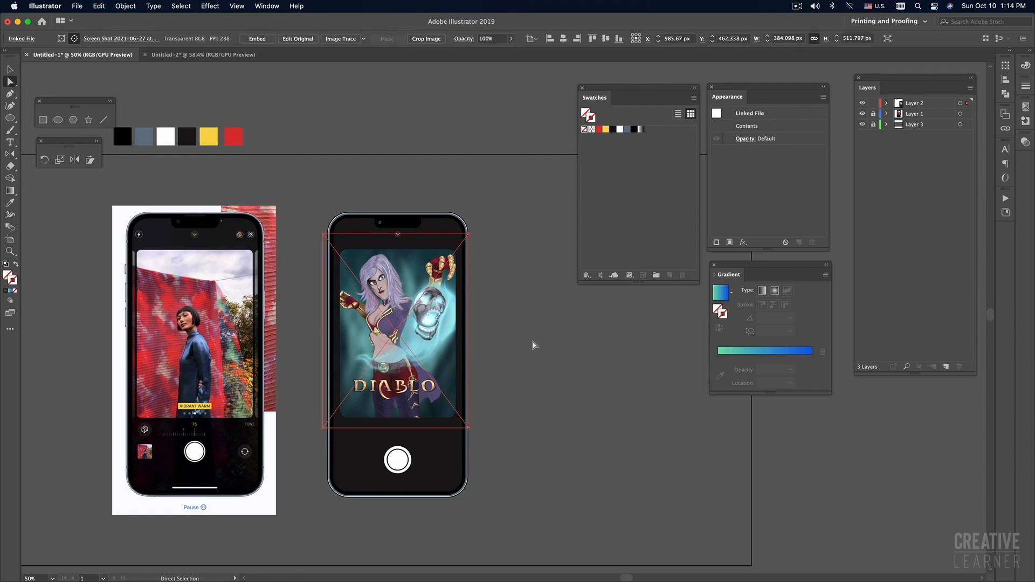
key("Right")
key("Right")
key("Right")
key("Right")
key("Right")
key("shift+Right")
key("shift+Left")
key("shift+Left")
key("shift+Right")
key("v")
left_click_drag(470, 233, 466, 241)
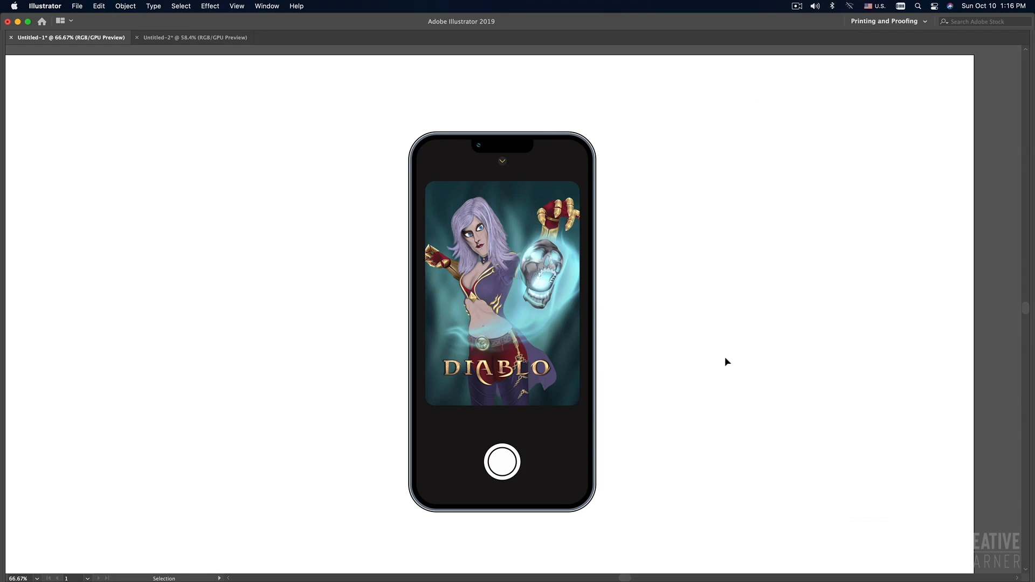
Step: Bring back the hidden interface panels around the finished phone artwork
key("space")
left_click_drag(691, 359, 634, 319)
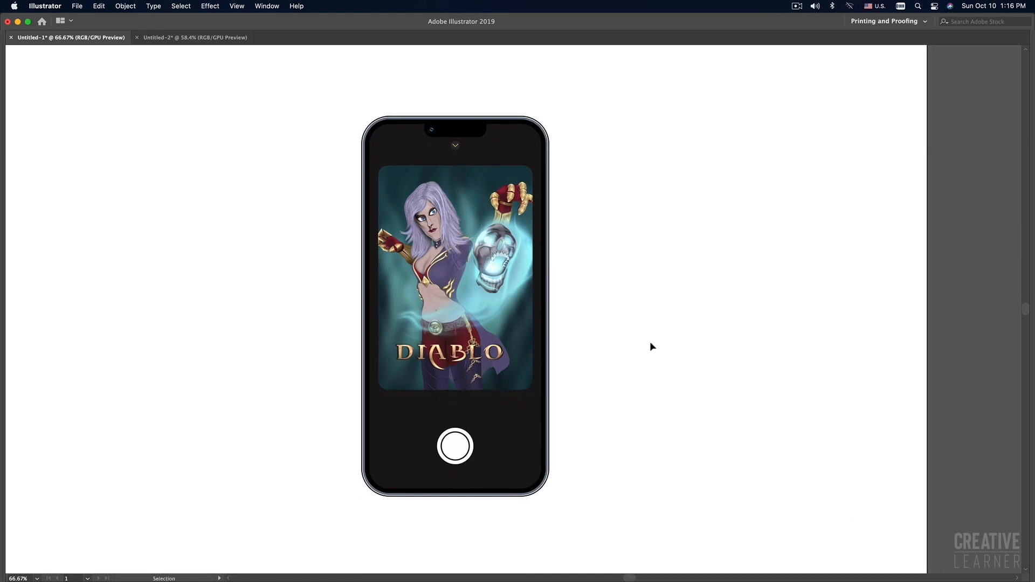
key("Tab")
key("space")
left_click_drag(640, 342, 617, 347)
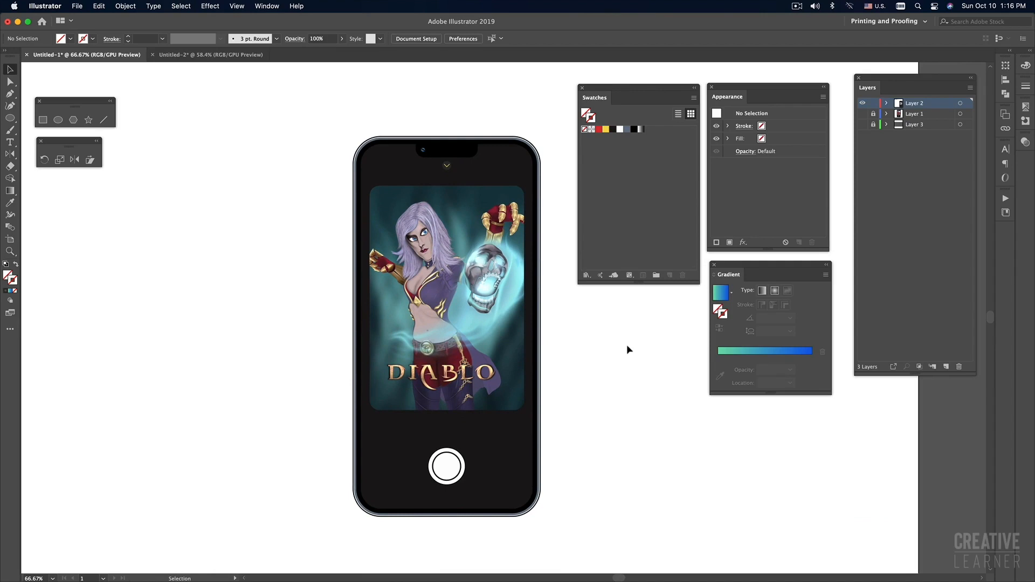
Step: Select the phone body's outline and examine its stacked strokes and fill
left_click_drag(61, 102, 61, 100)
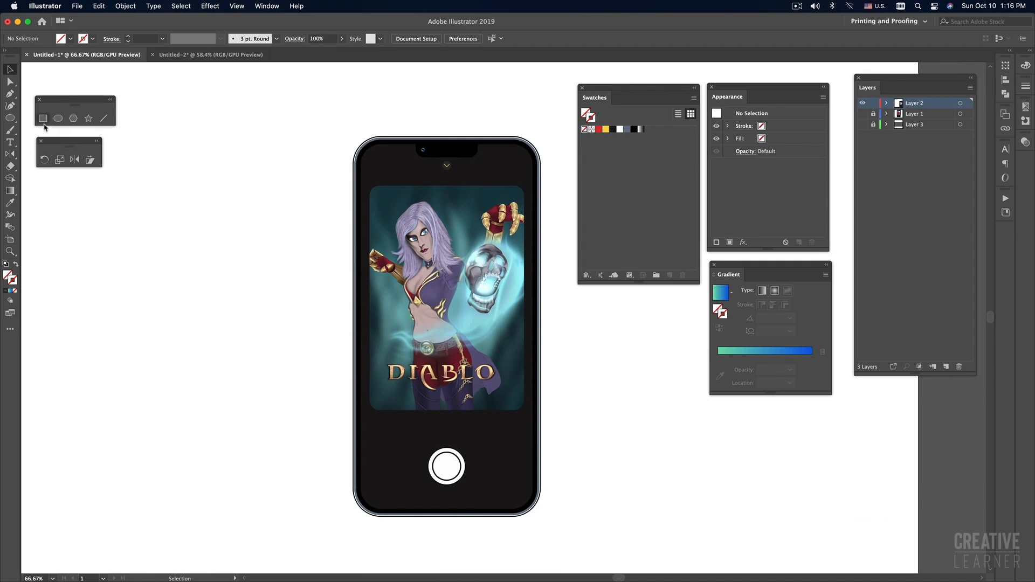
left_click(44, 119)
key("v")
left_click(539, 452)
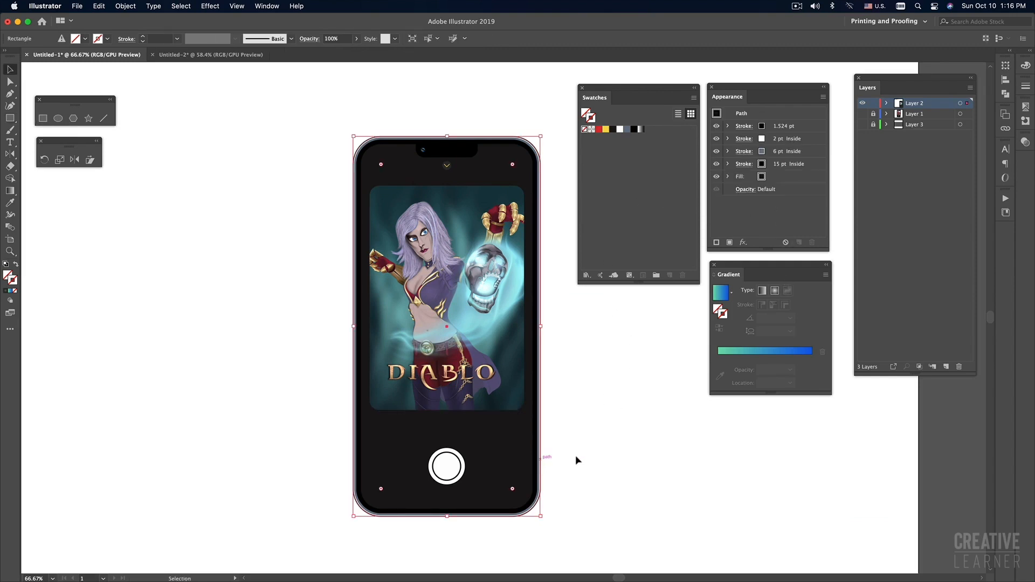
left_click(651, 424)
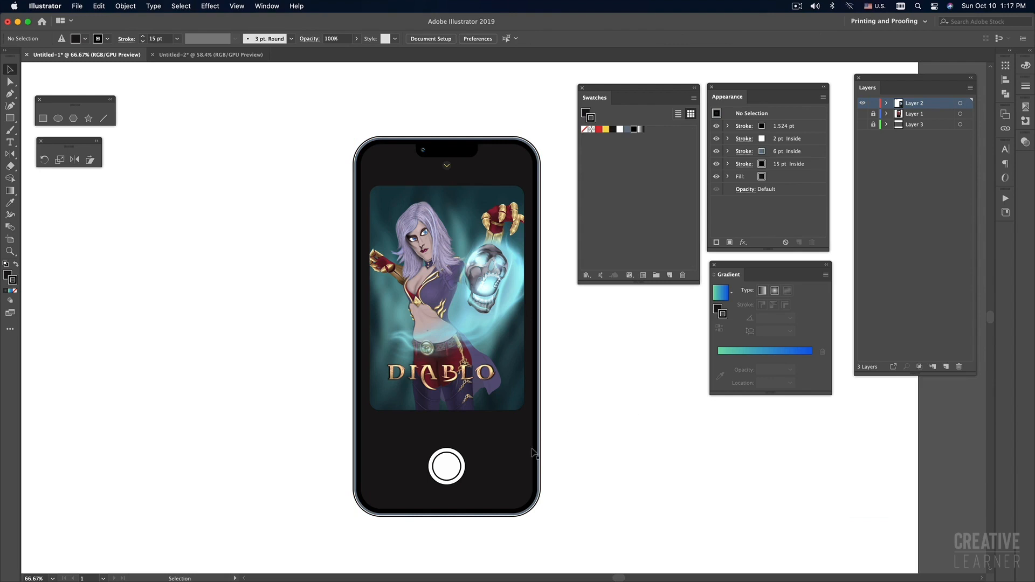
left_click(524, 458)
left_click(639, 454)
key("space")
scroll(587, 461, "right", 3)
scroll(587, 461, "down", 1)
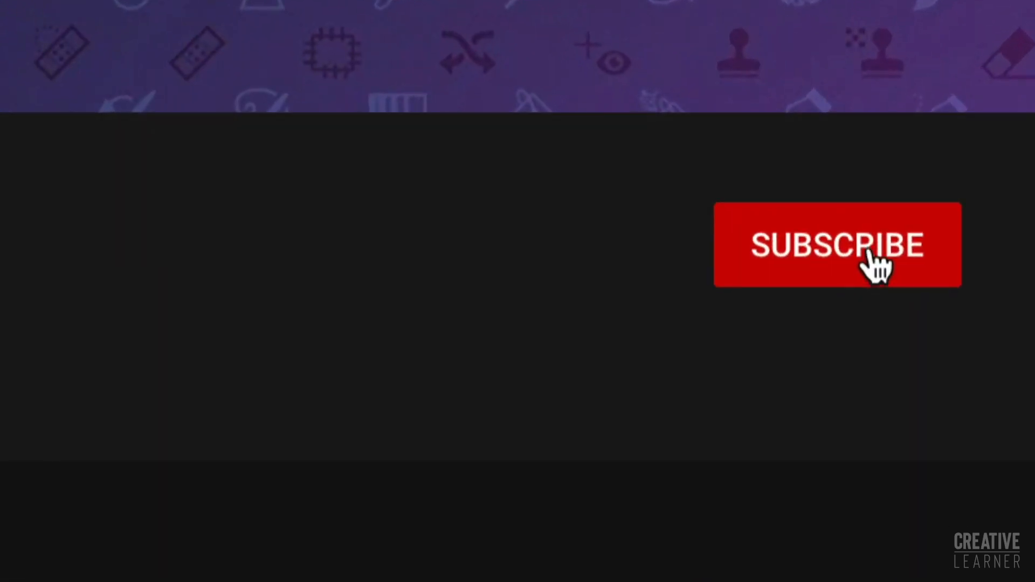
Step: Subscribe to the Creative Learner channel on YouTube and set its notifications to All
left_click(876, 265)
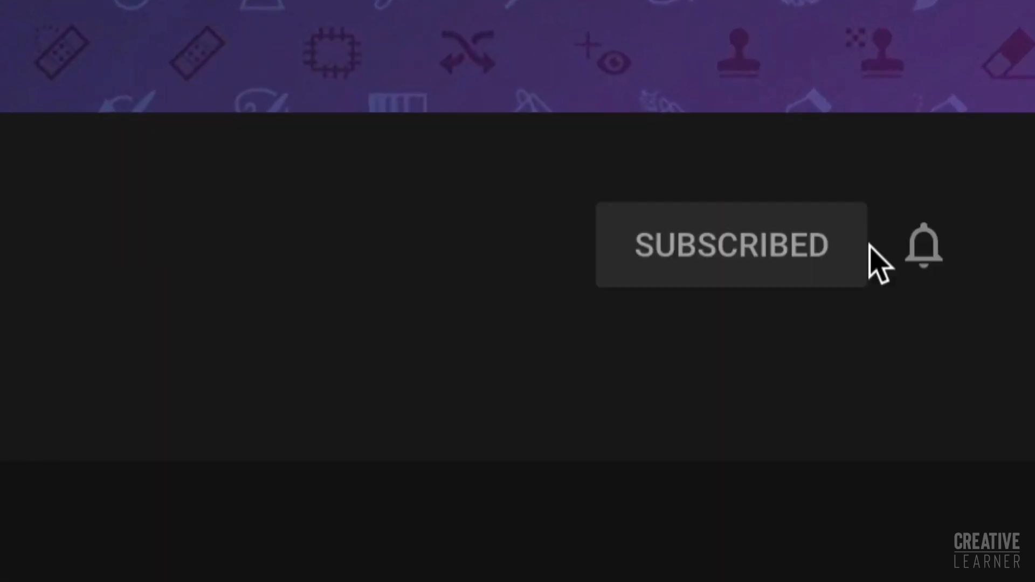
left_click(931, 268)
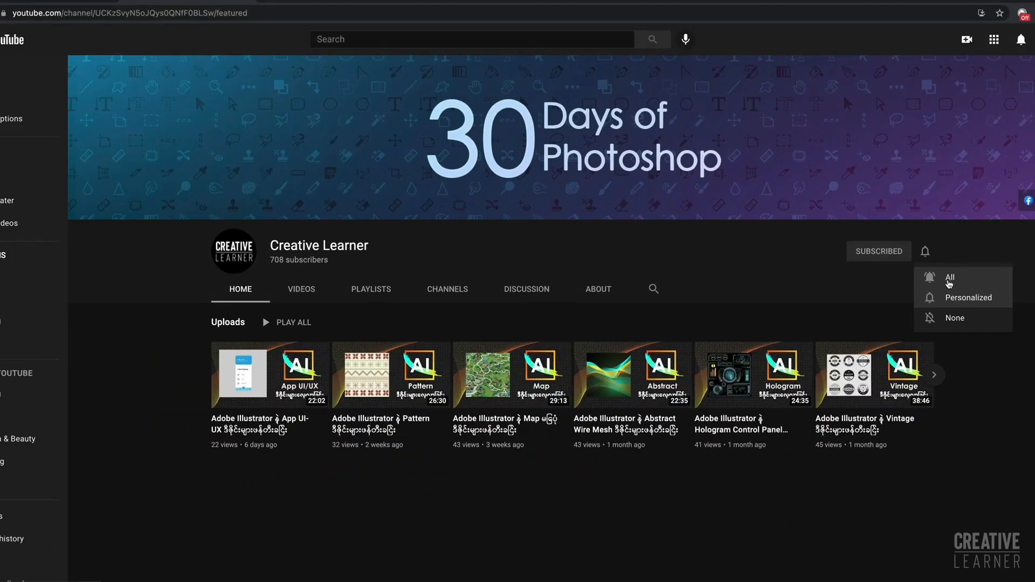
left_click(950, 280)
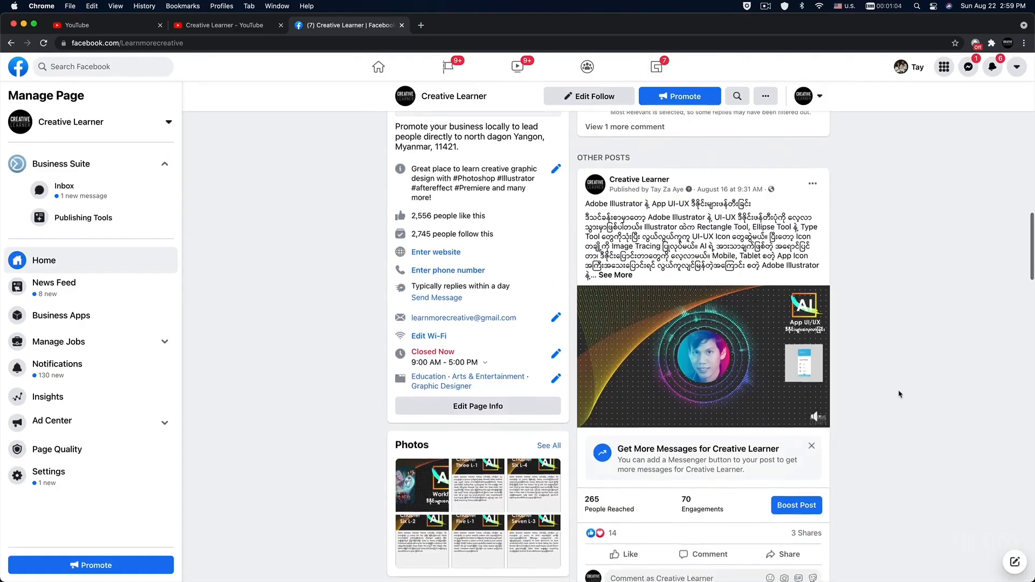
Step: Like the App UI-UX post on the Creative Learner Facebook page and open its sharing options
scroll(717, 340, "down", 2)
scroll(737, 335, "down", 6)
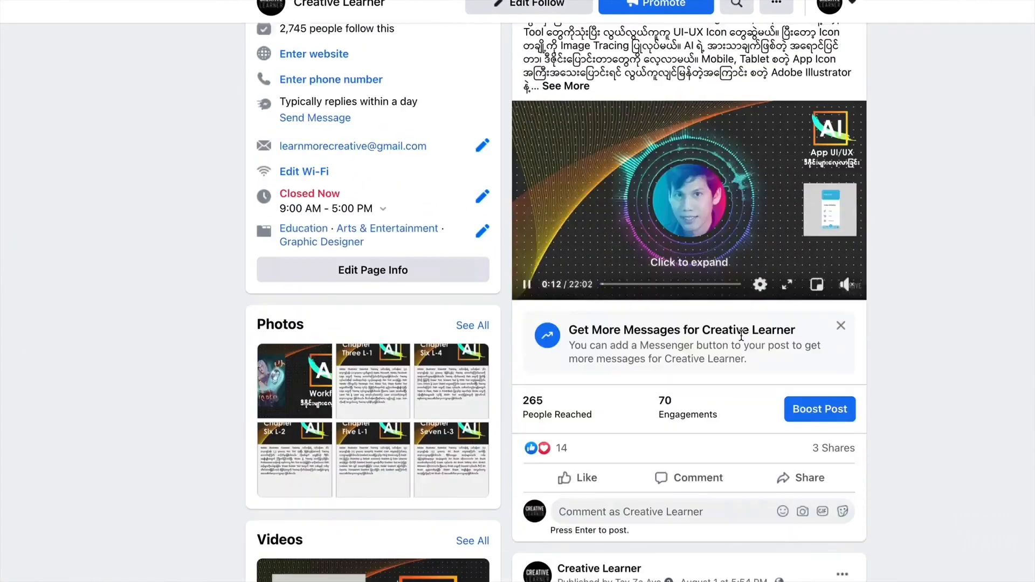
scroll(587, 287, "up", 2)
mouse_move(577, 294)
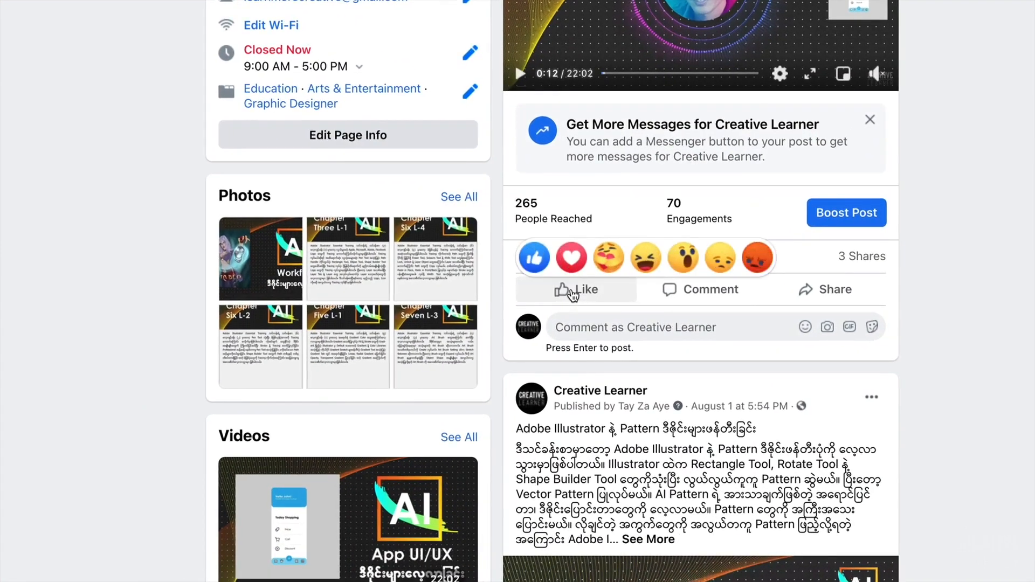
left_click(573, 294)
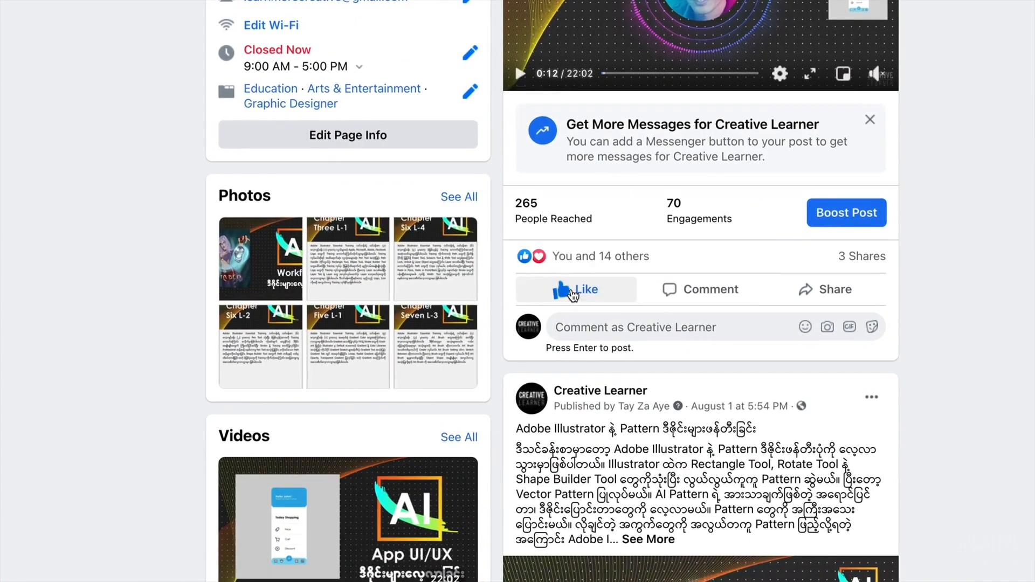
left_click(835, 291)
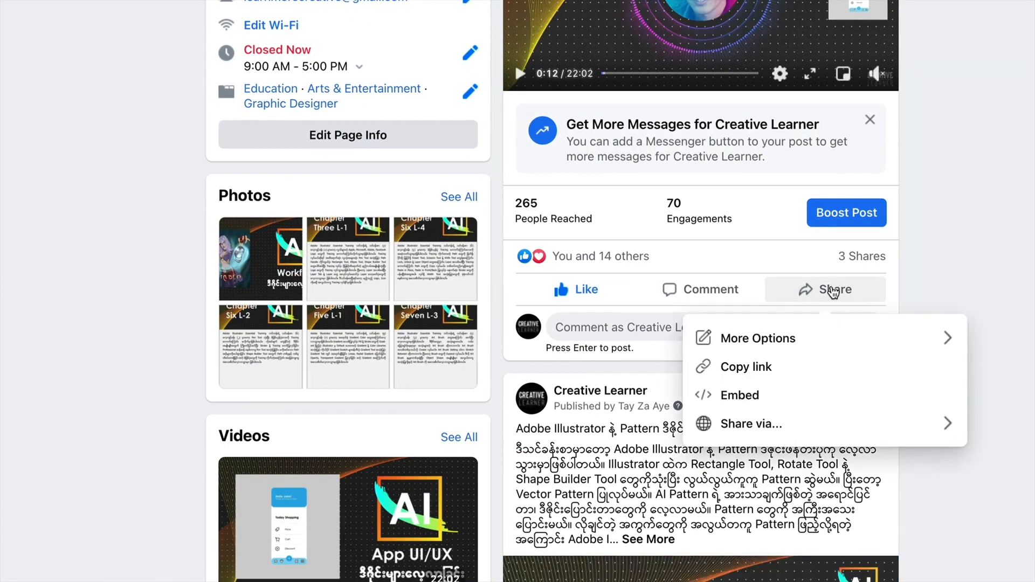